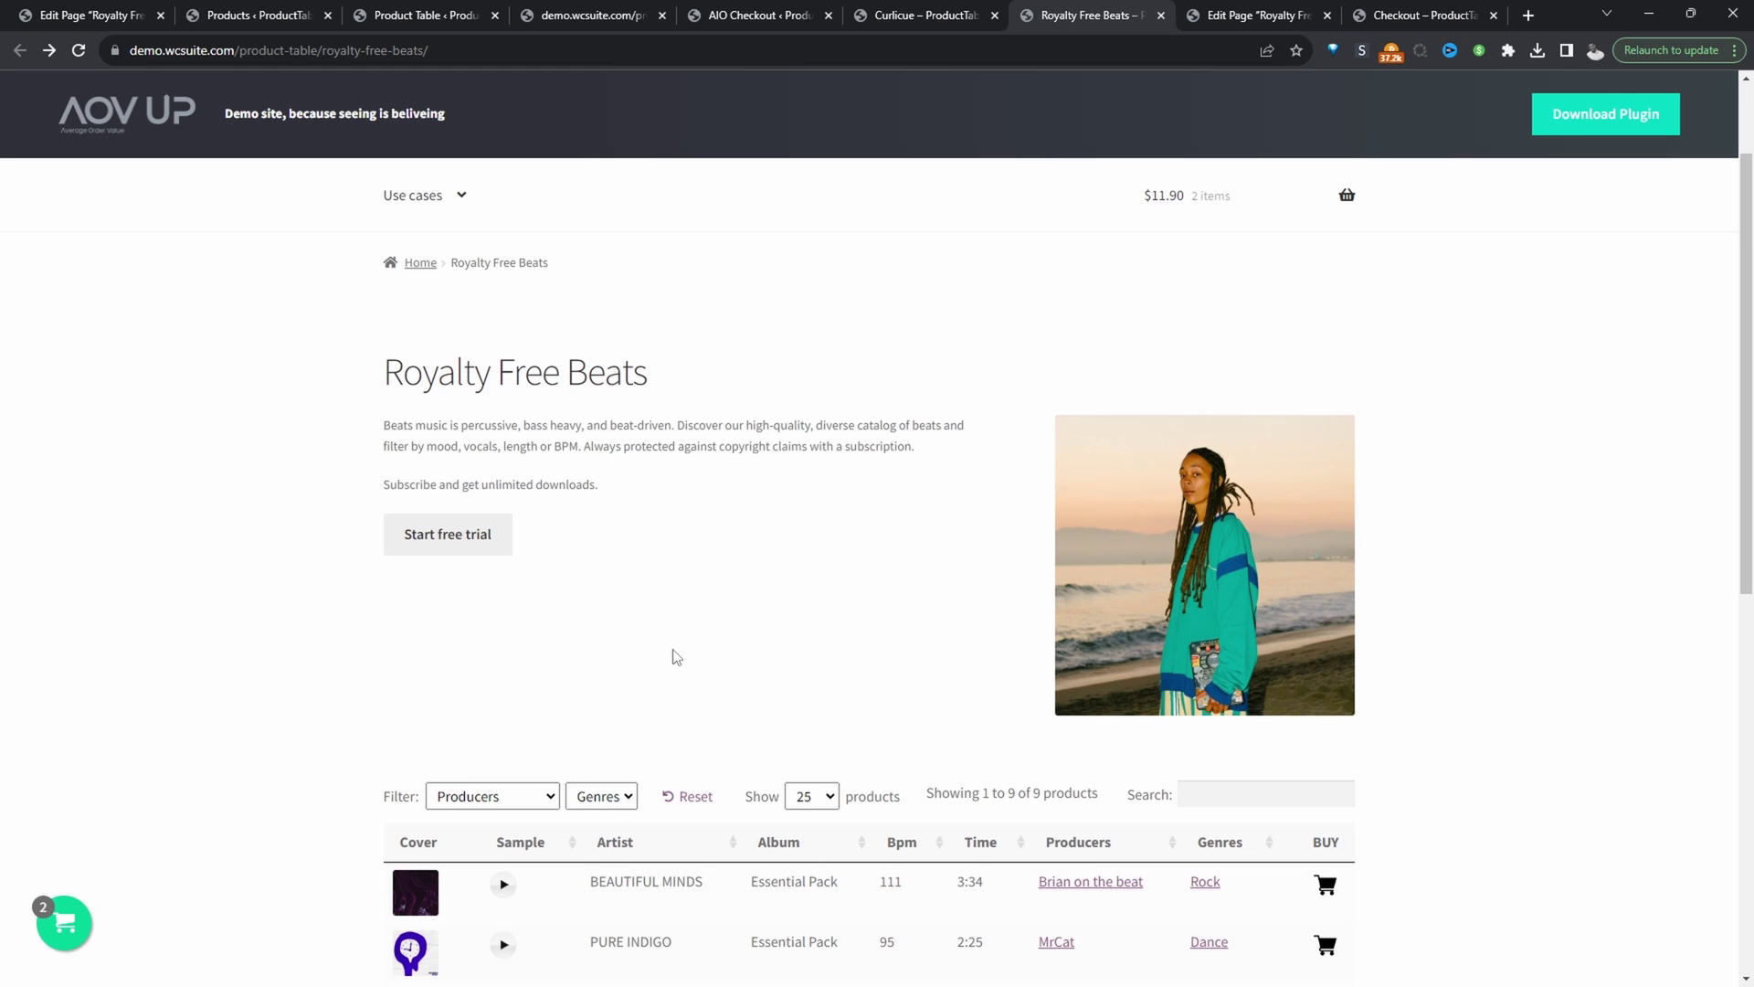
- Filter the beats table by producer "Brian on the beat" and genre Rock
scroll(674, 659, down, 5)
scroll(668, 767, down, 1)
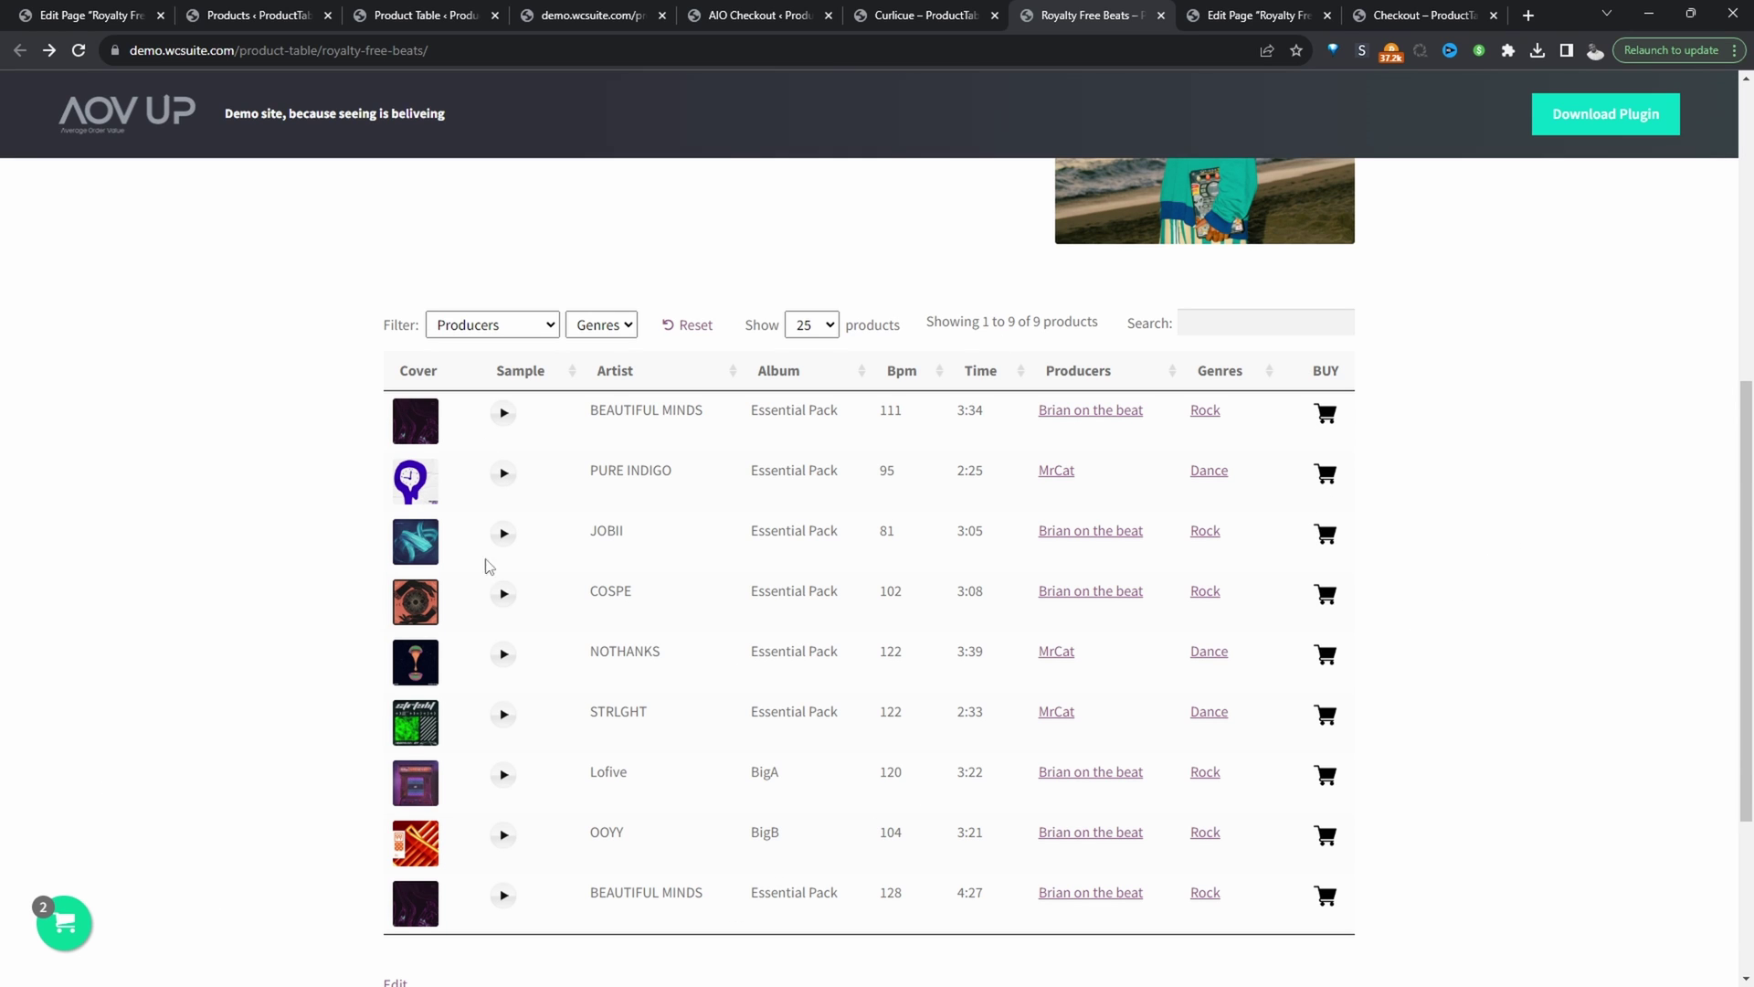
click(541, 326)
click(498, 369)
click(599, 489)
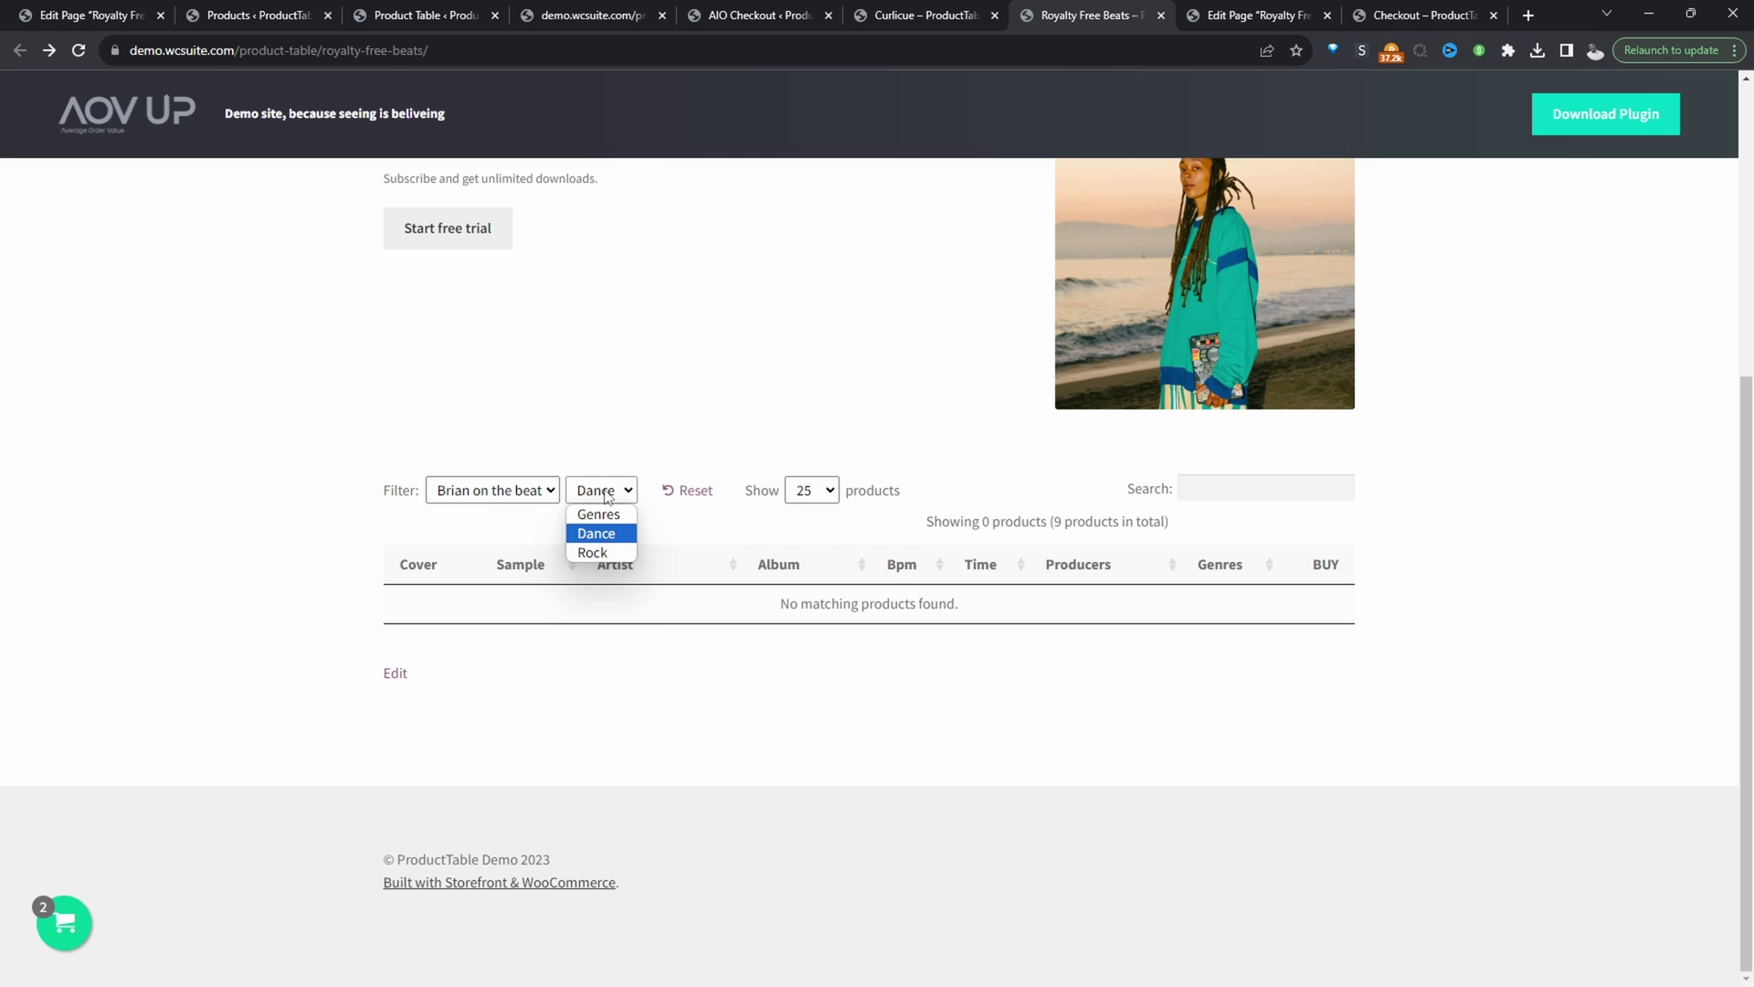
click(596, 552)
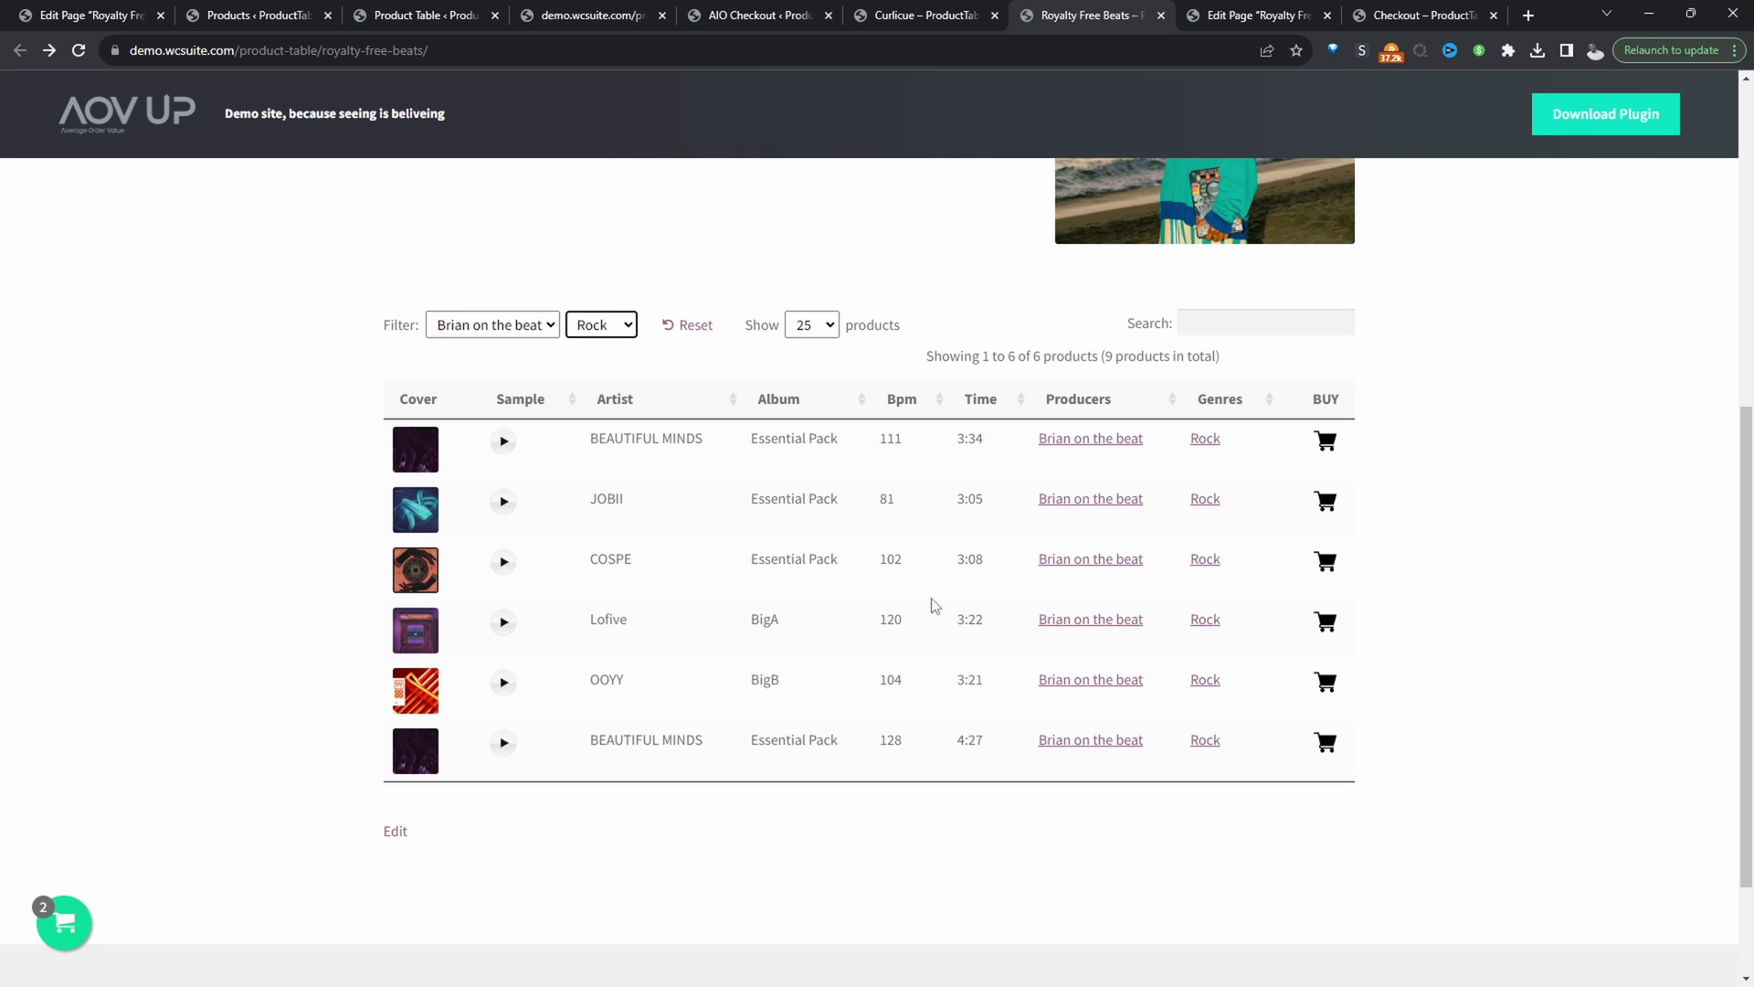
- Reset the table filters, search for 81, and add the matching JOBII track to the cart
click(694, 326)
click(1206, 321)
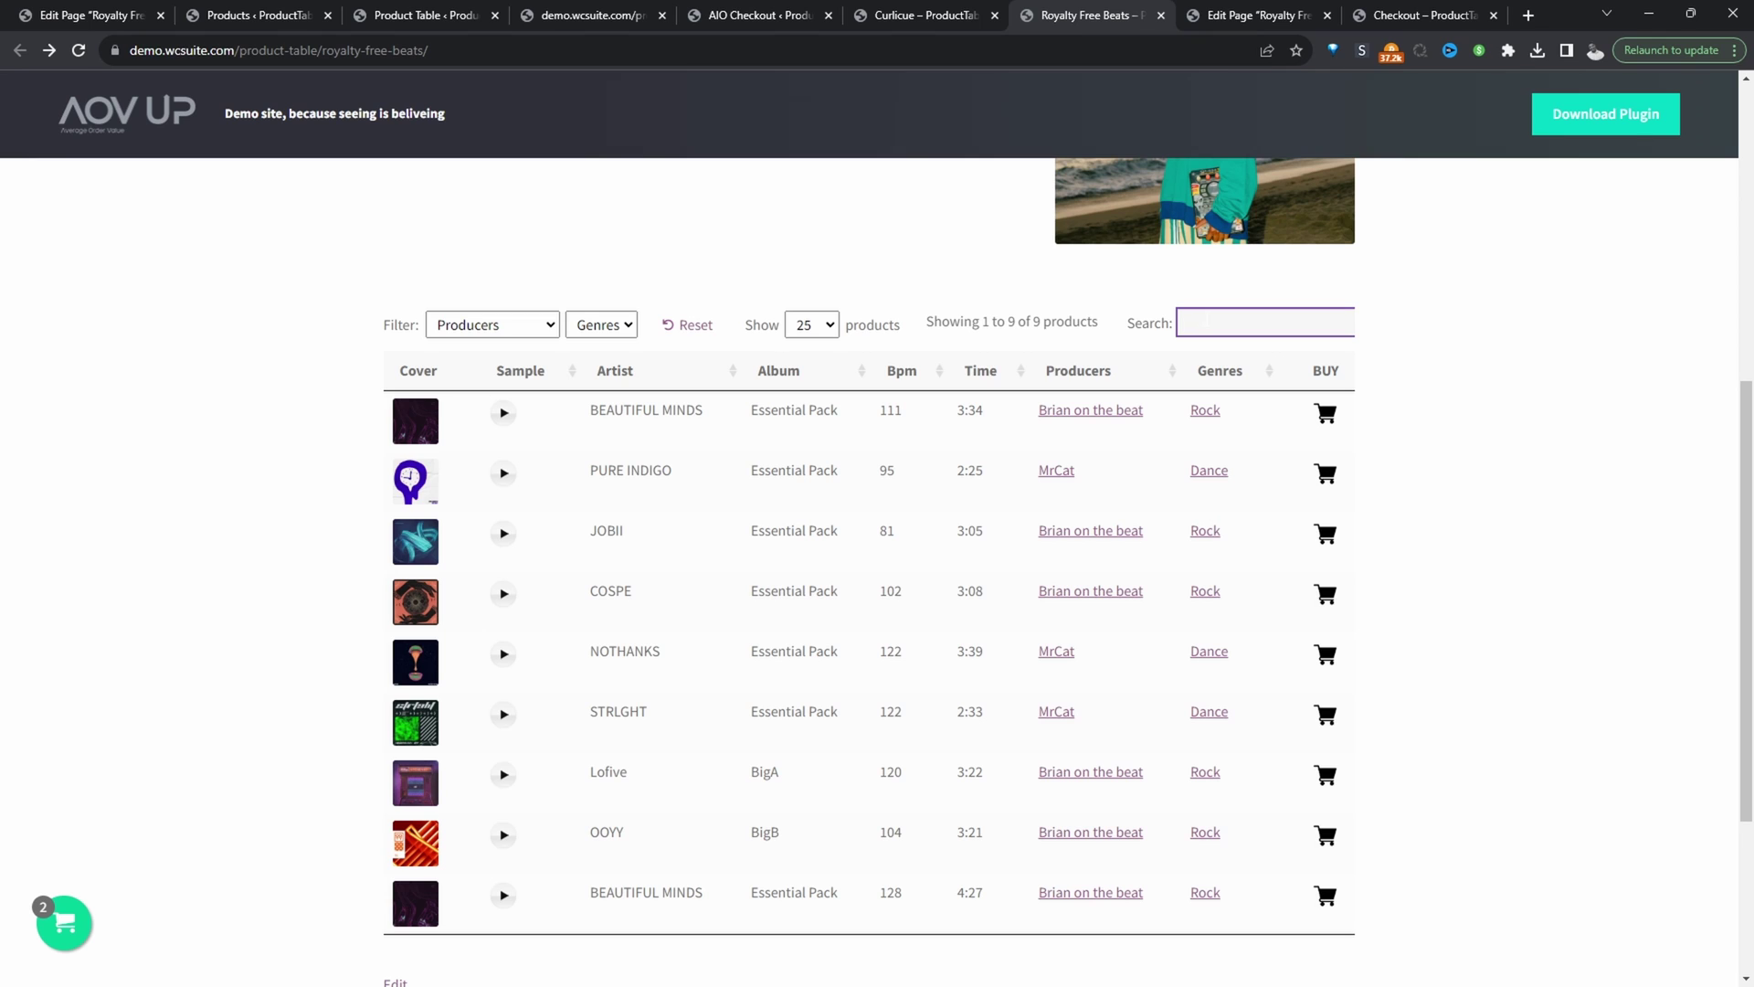
text(81)
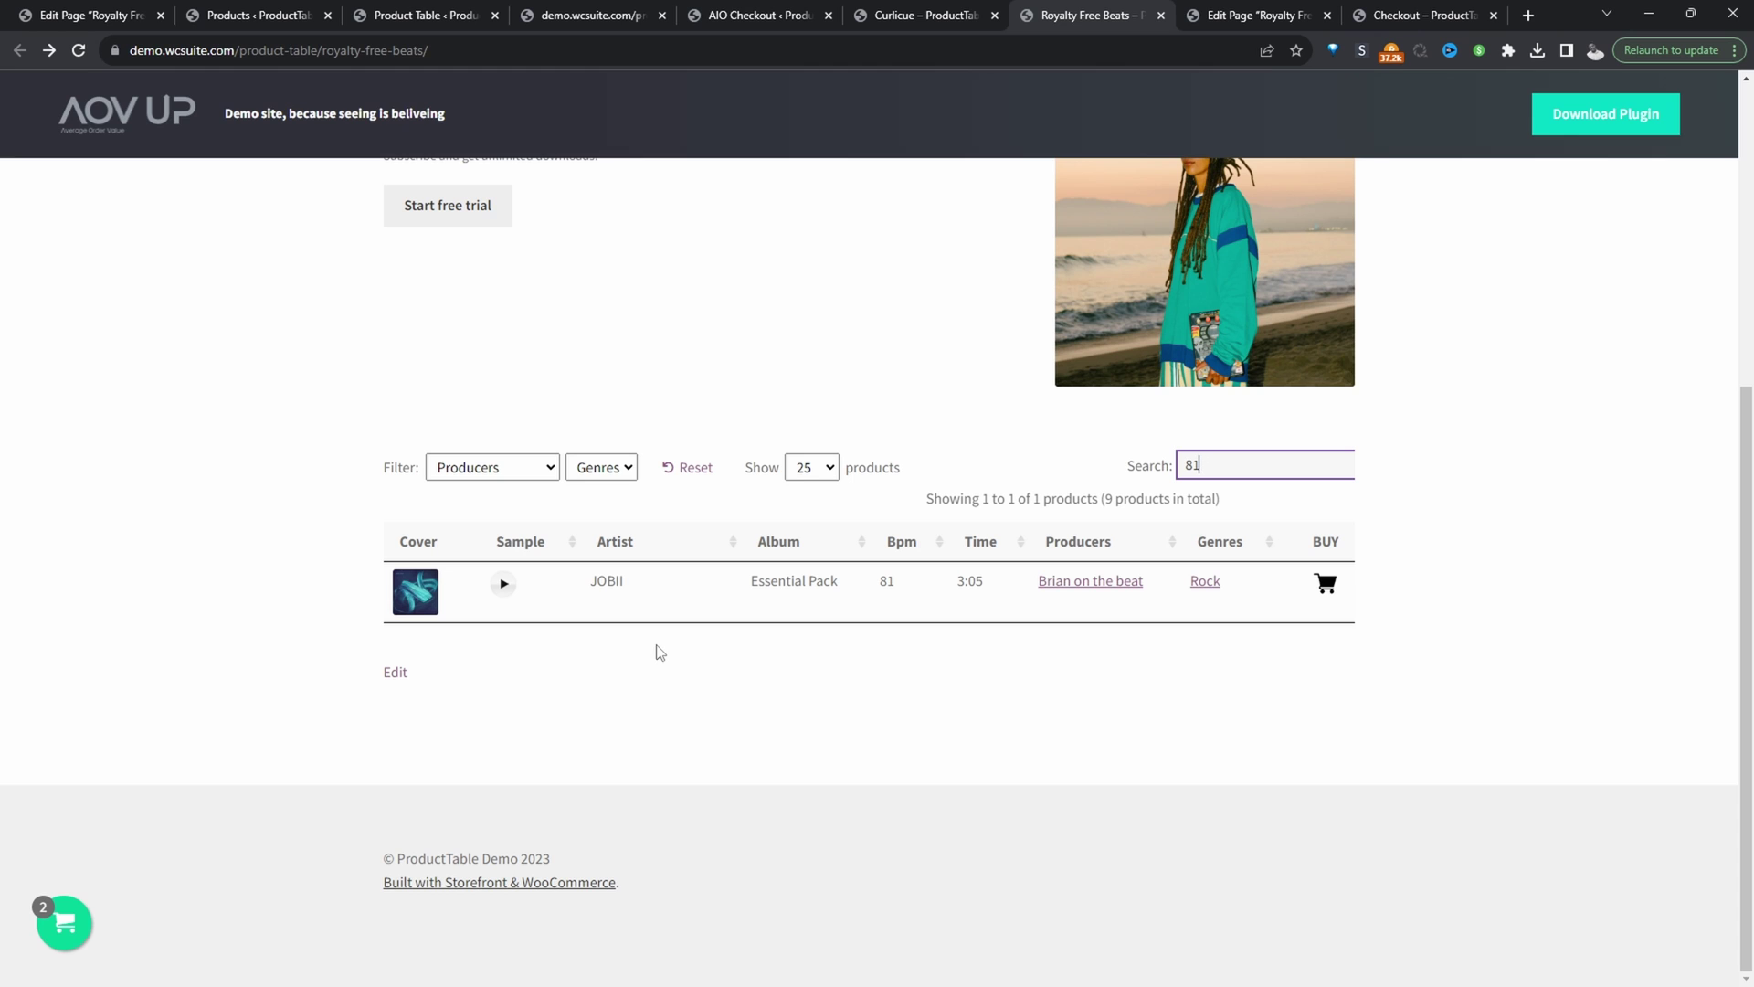
click(1325, 583)
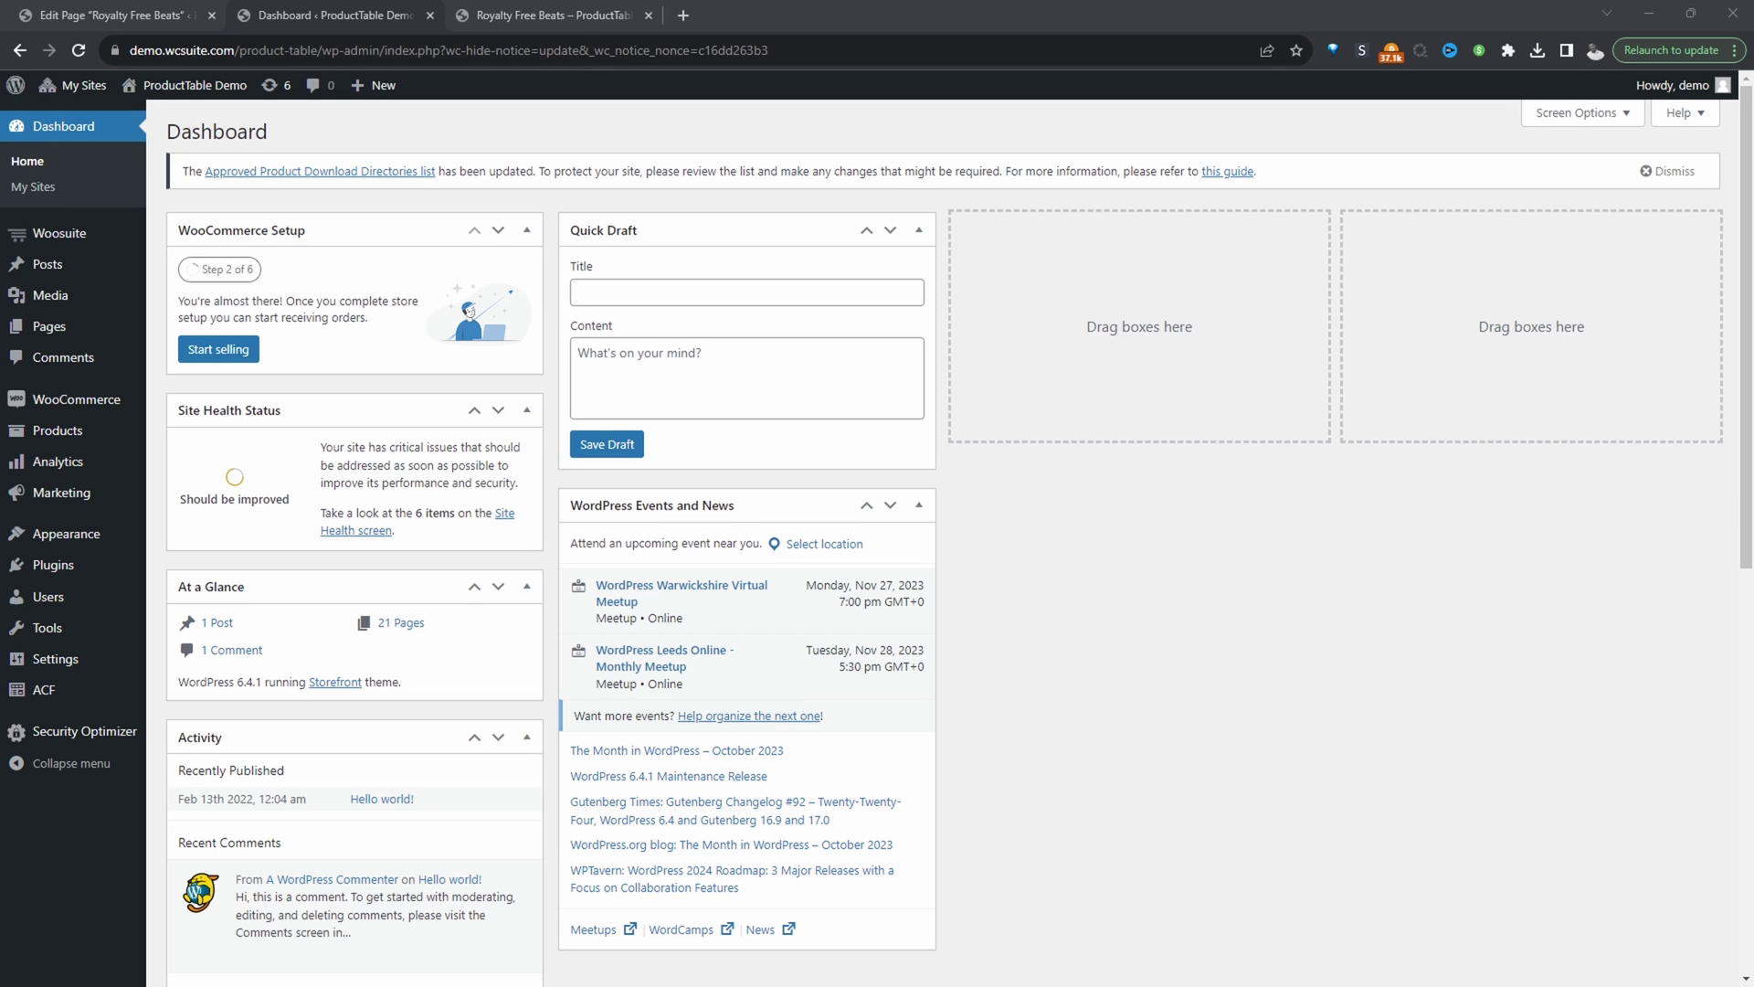
- Start a new ACF taxonomy with the plural label Genres and the singular label Genre
mouse_move(55, 694)
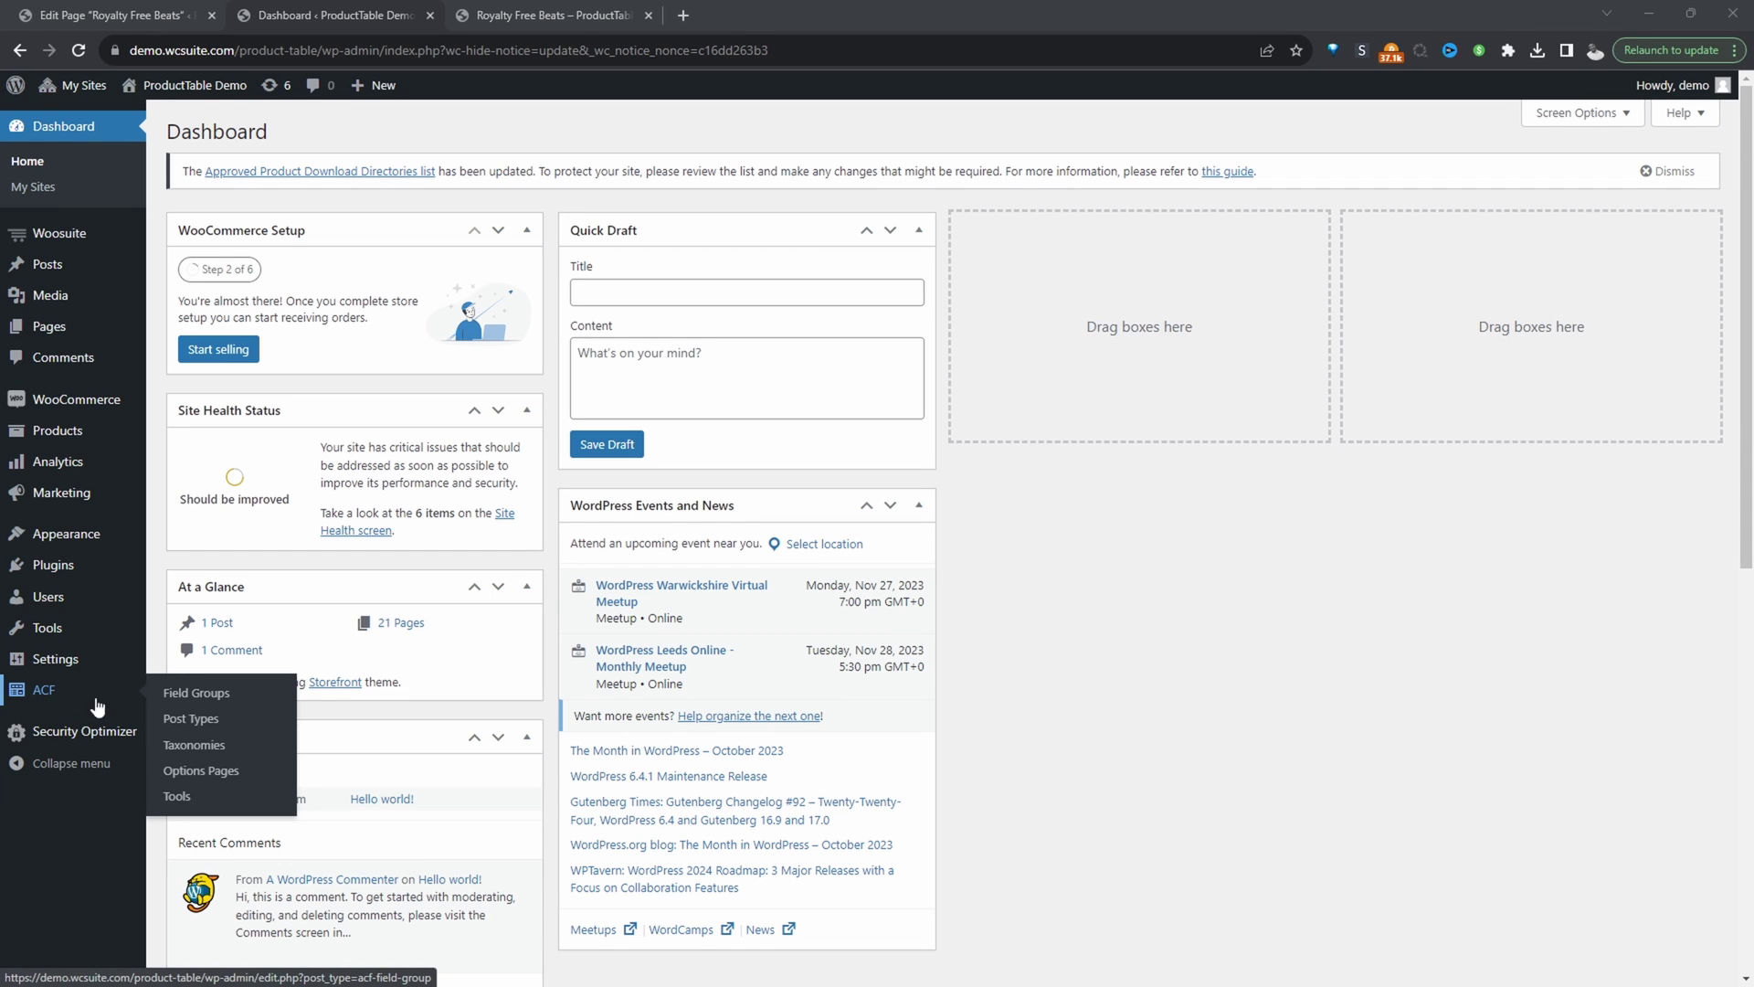
click(197, 751)
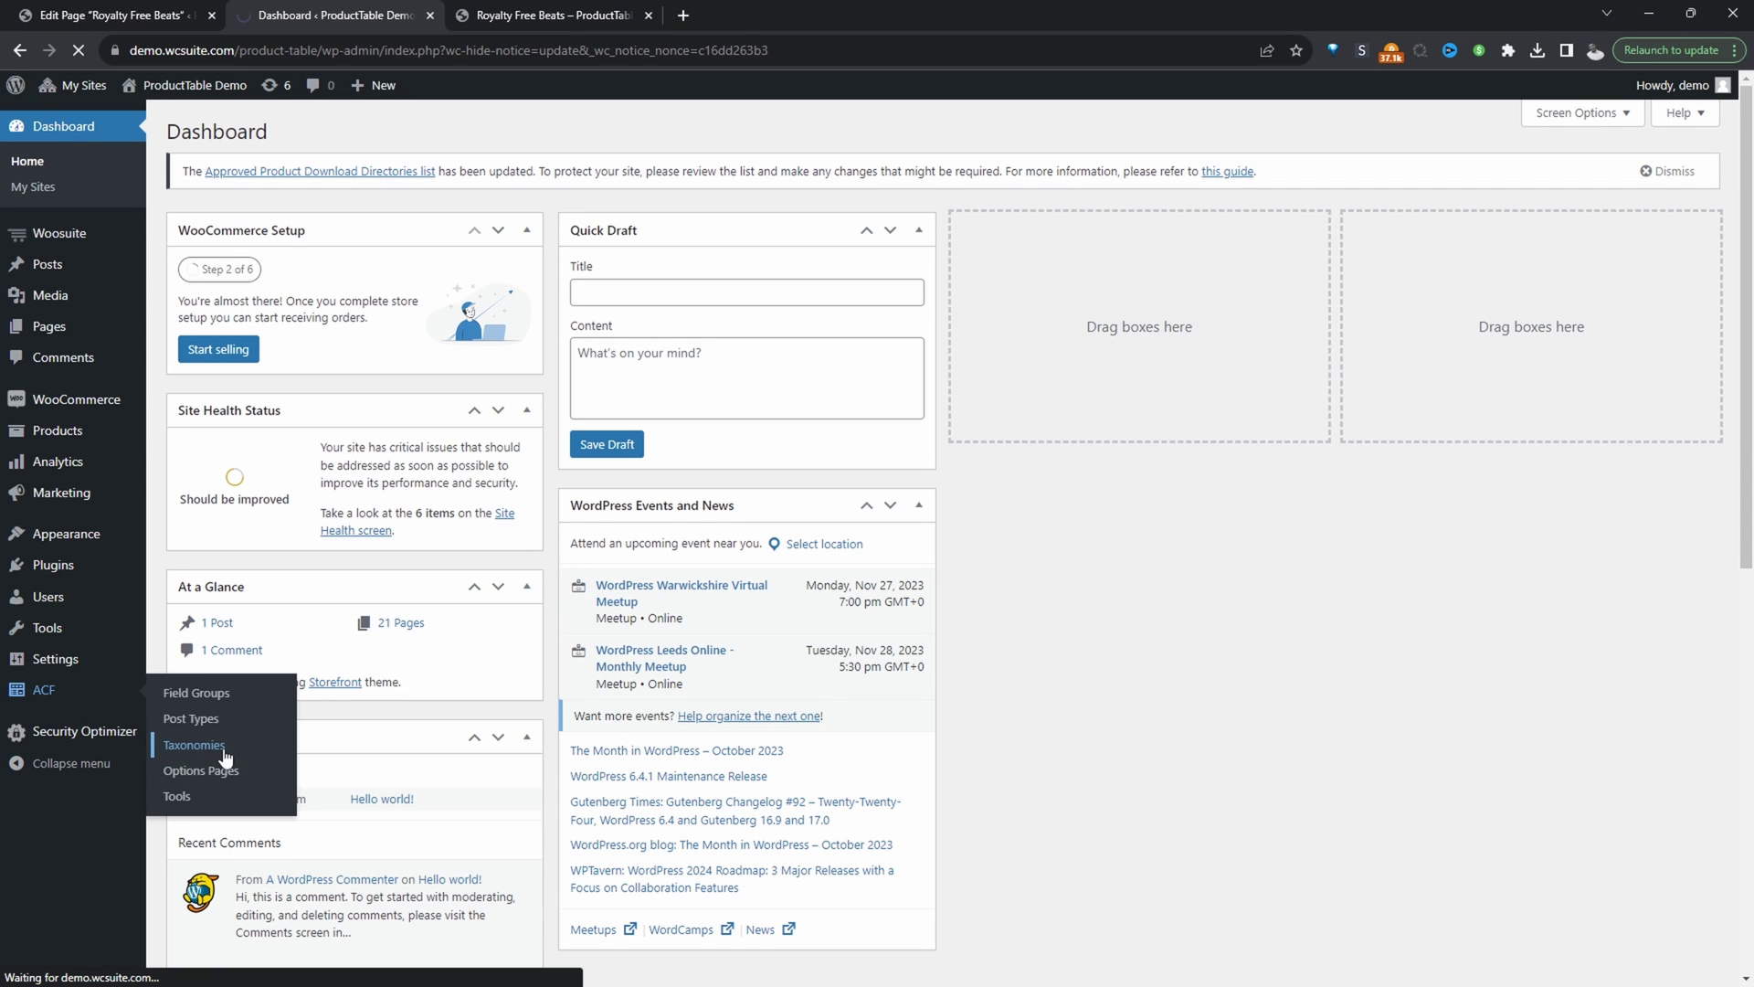
click(891, 605)
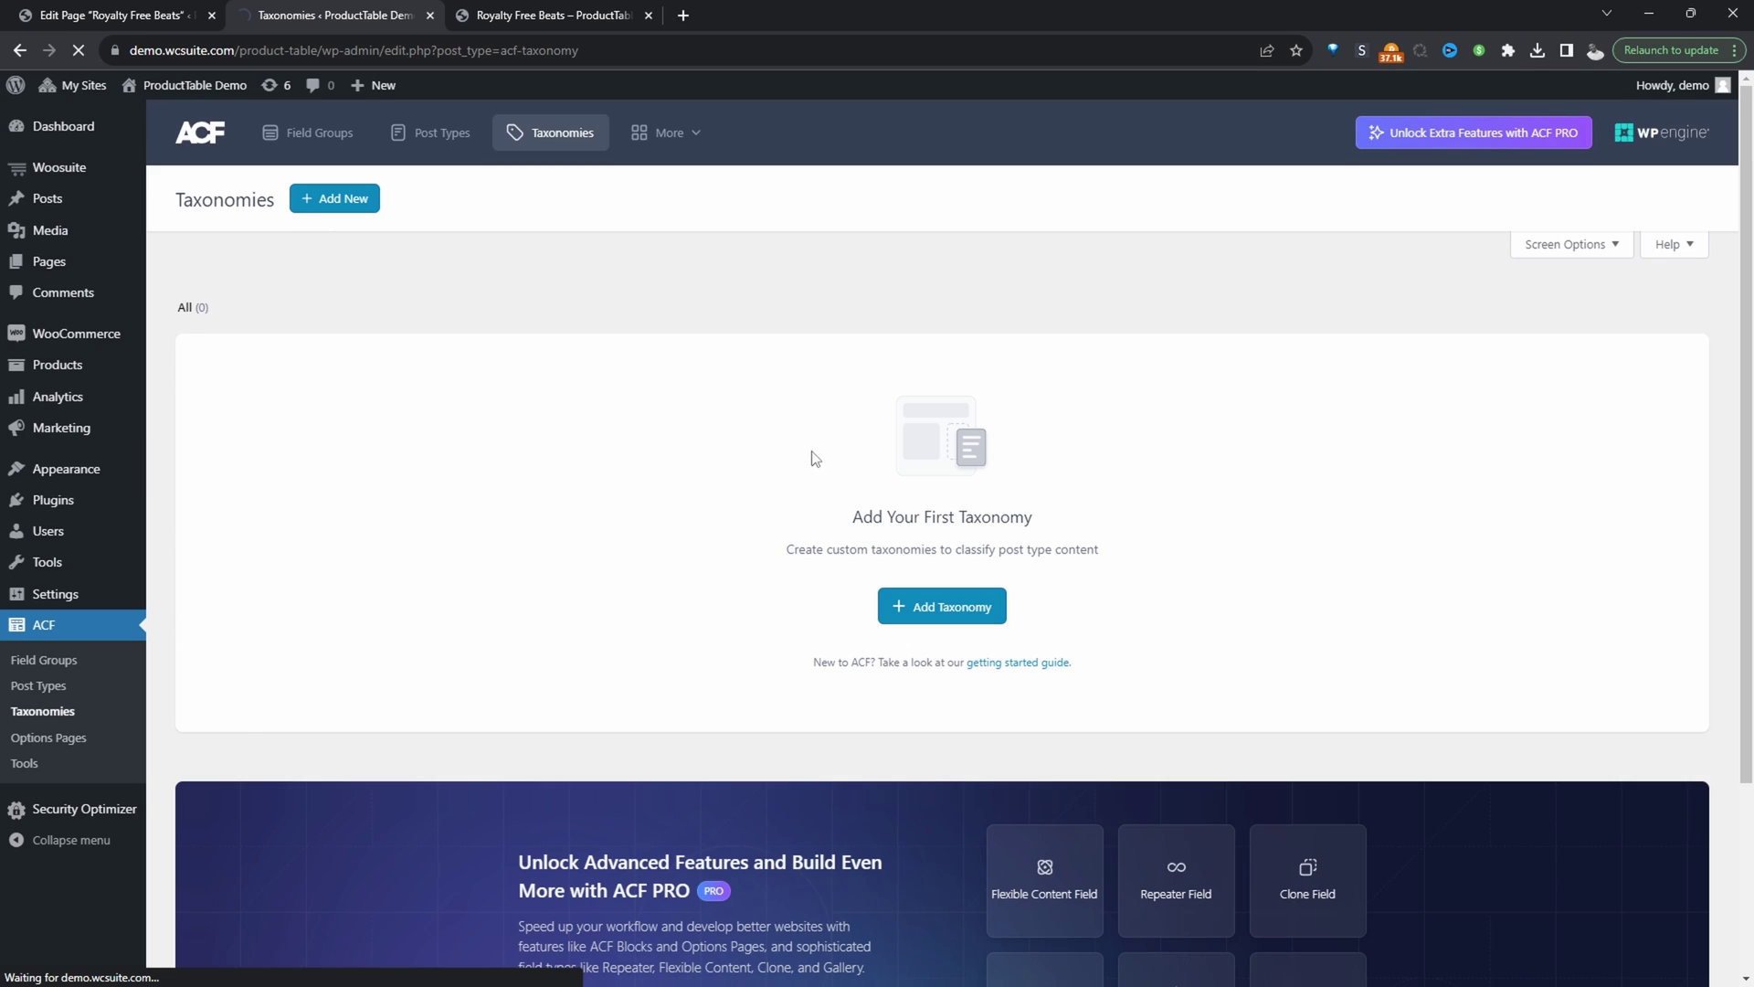
text(Gen)
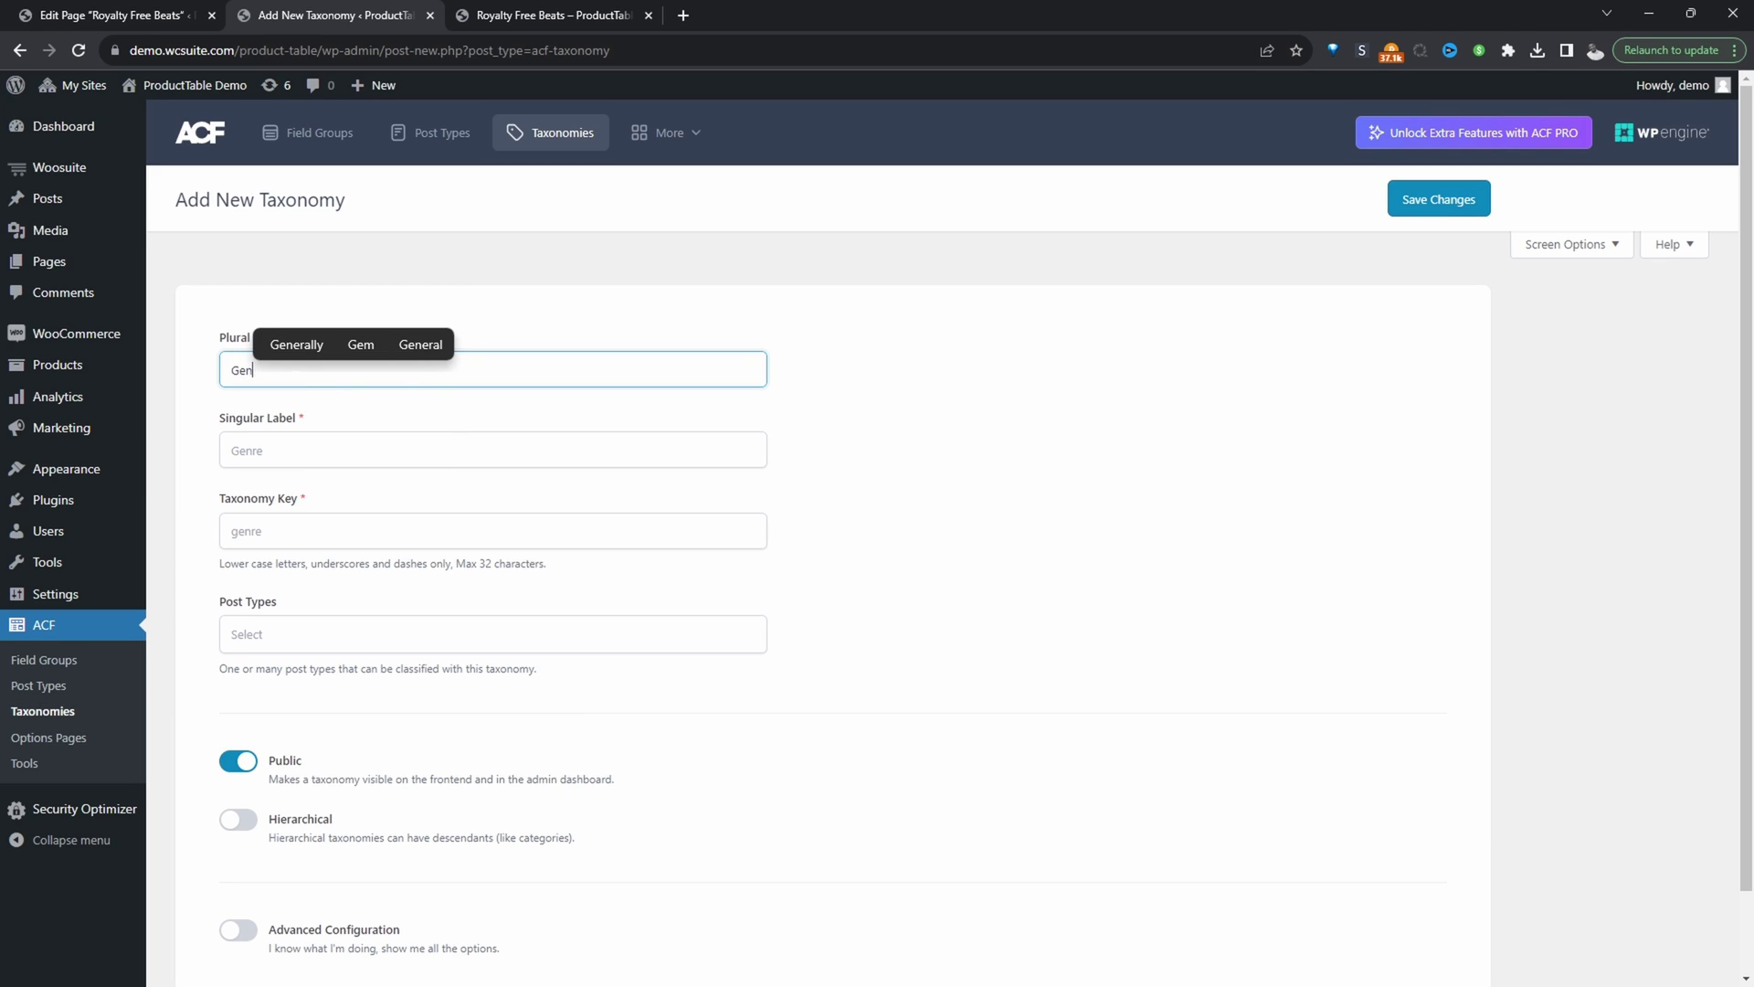
text(res)
key(Tab)
text(Genre)
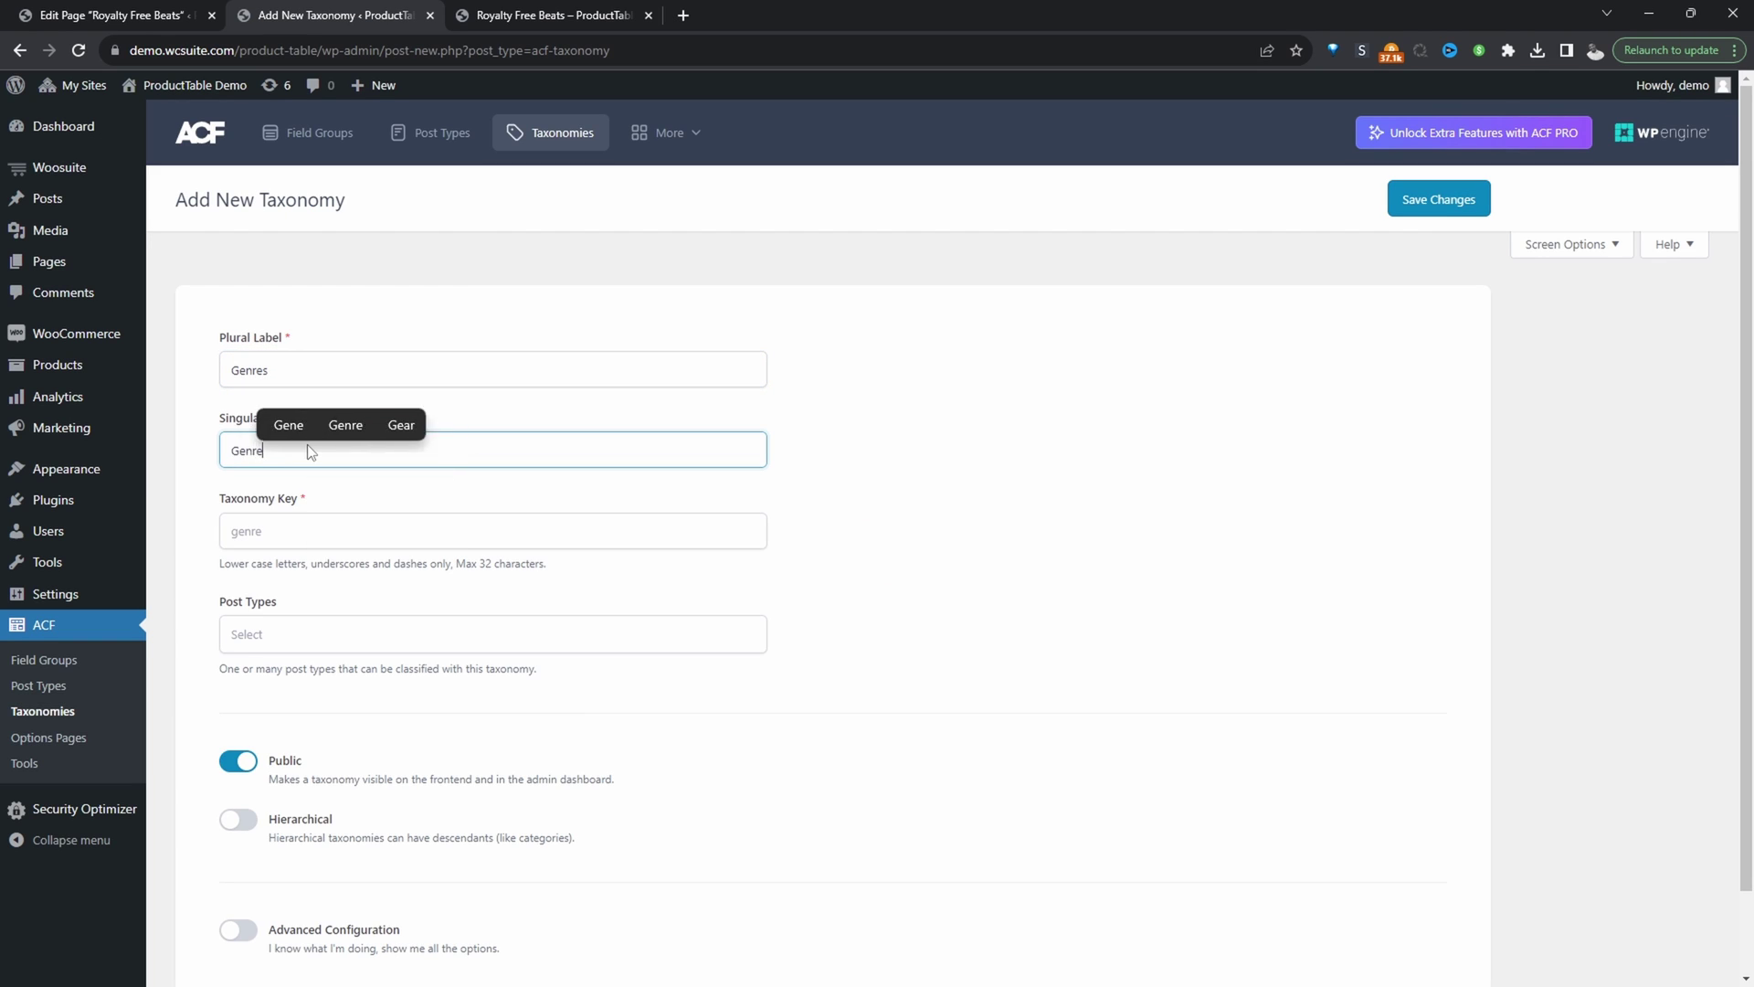
- Assign the Genres taxonomy to the Product post type and save it
key(Tab)
key(Tab)
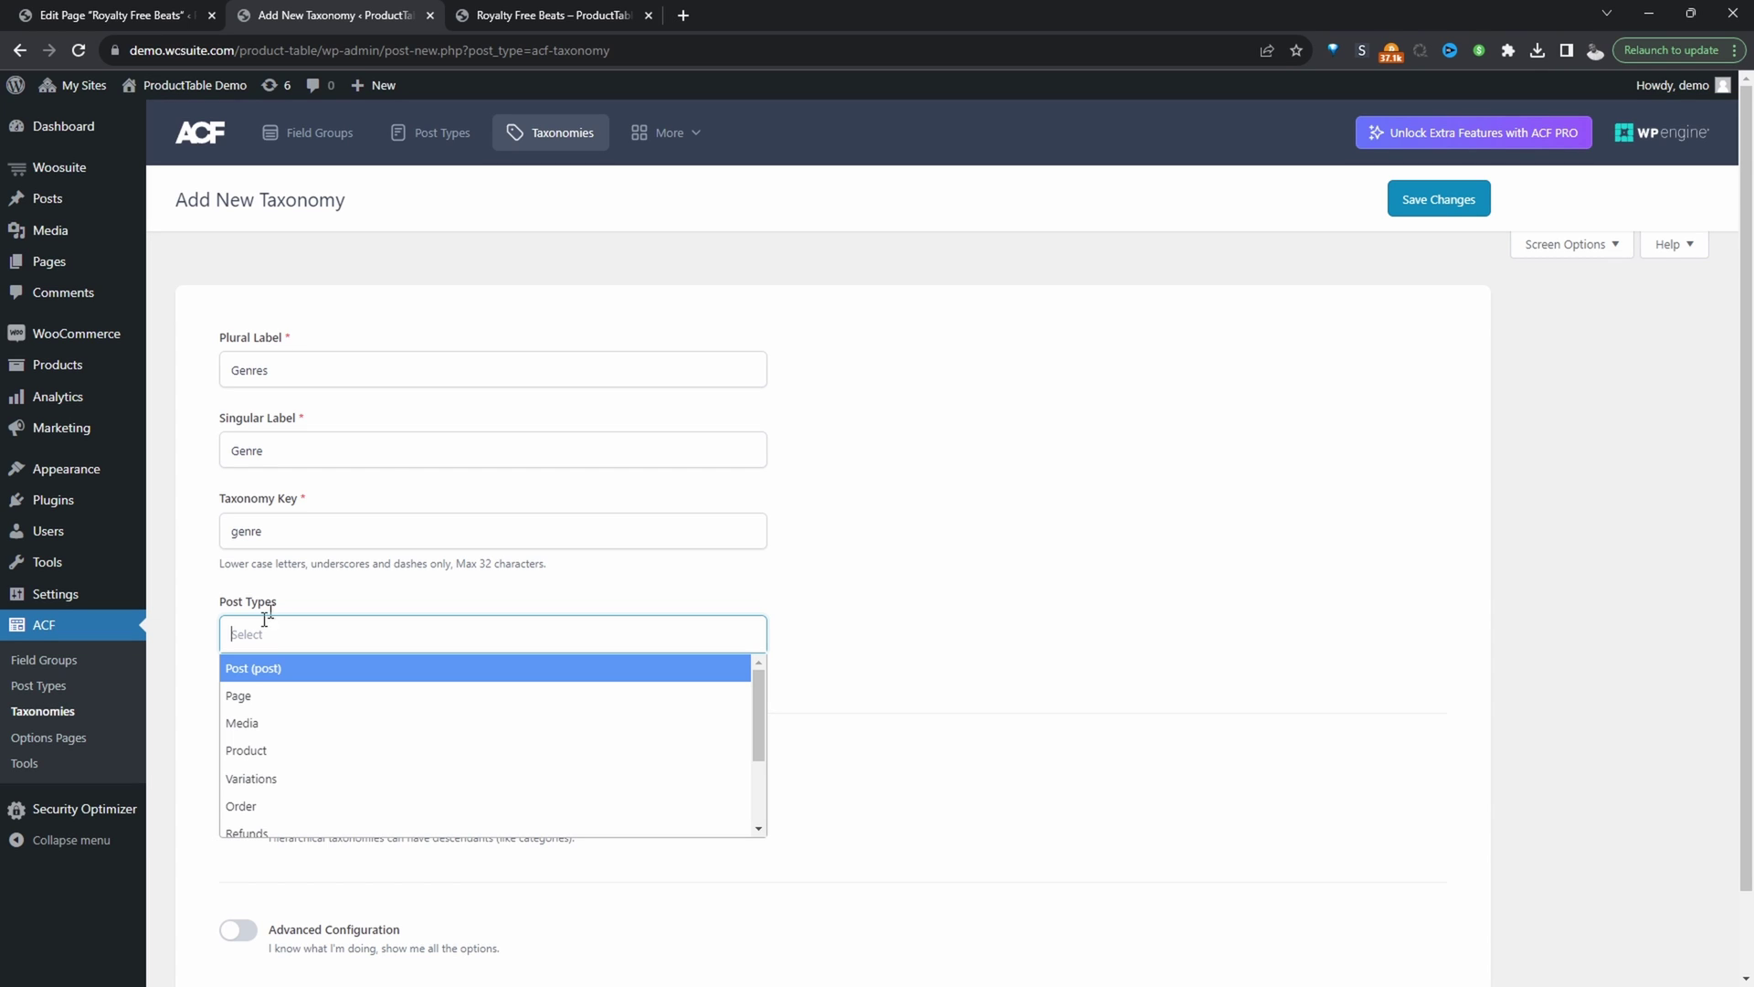
click(245, 756)
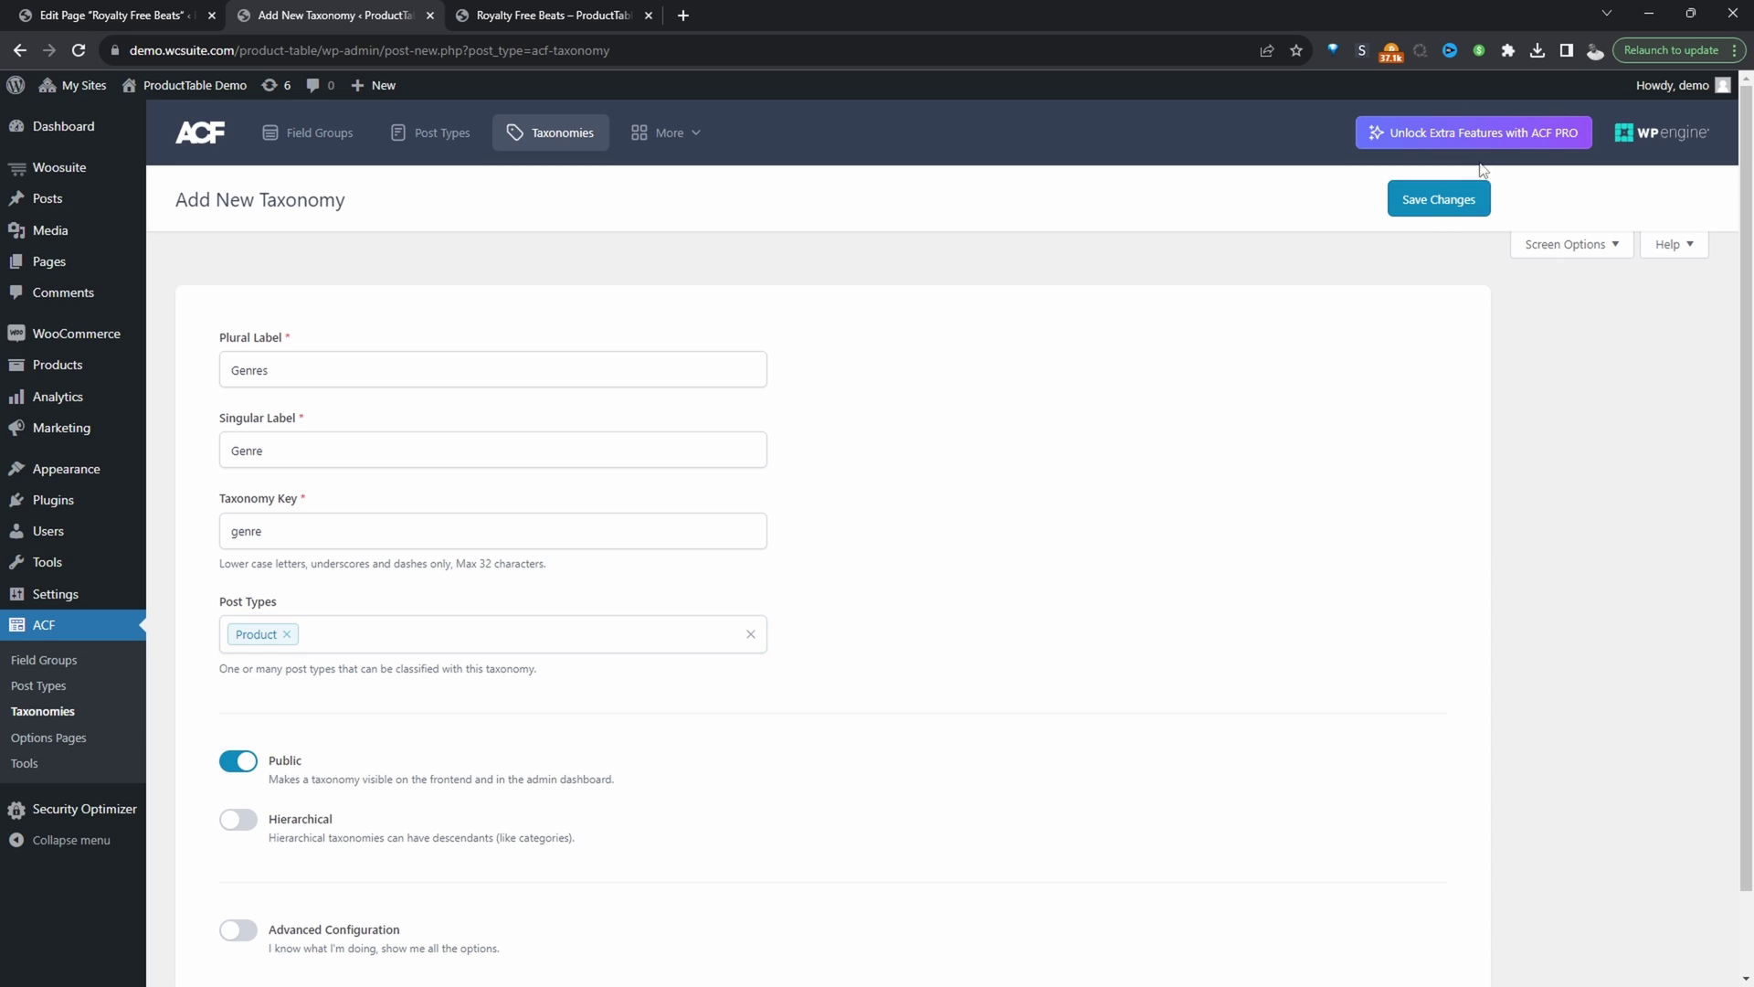
click(1460, 200)
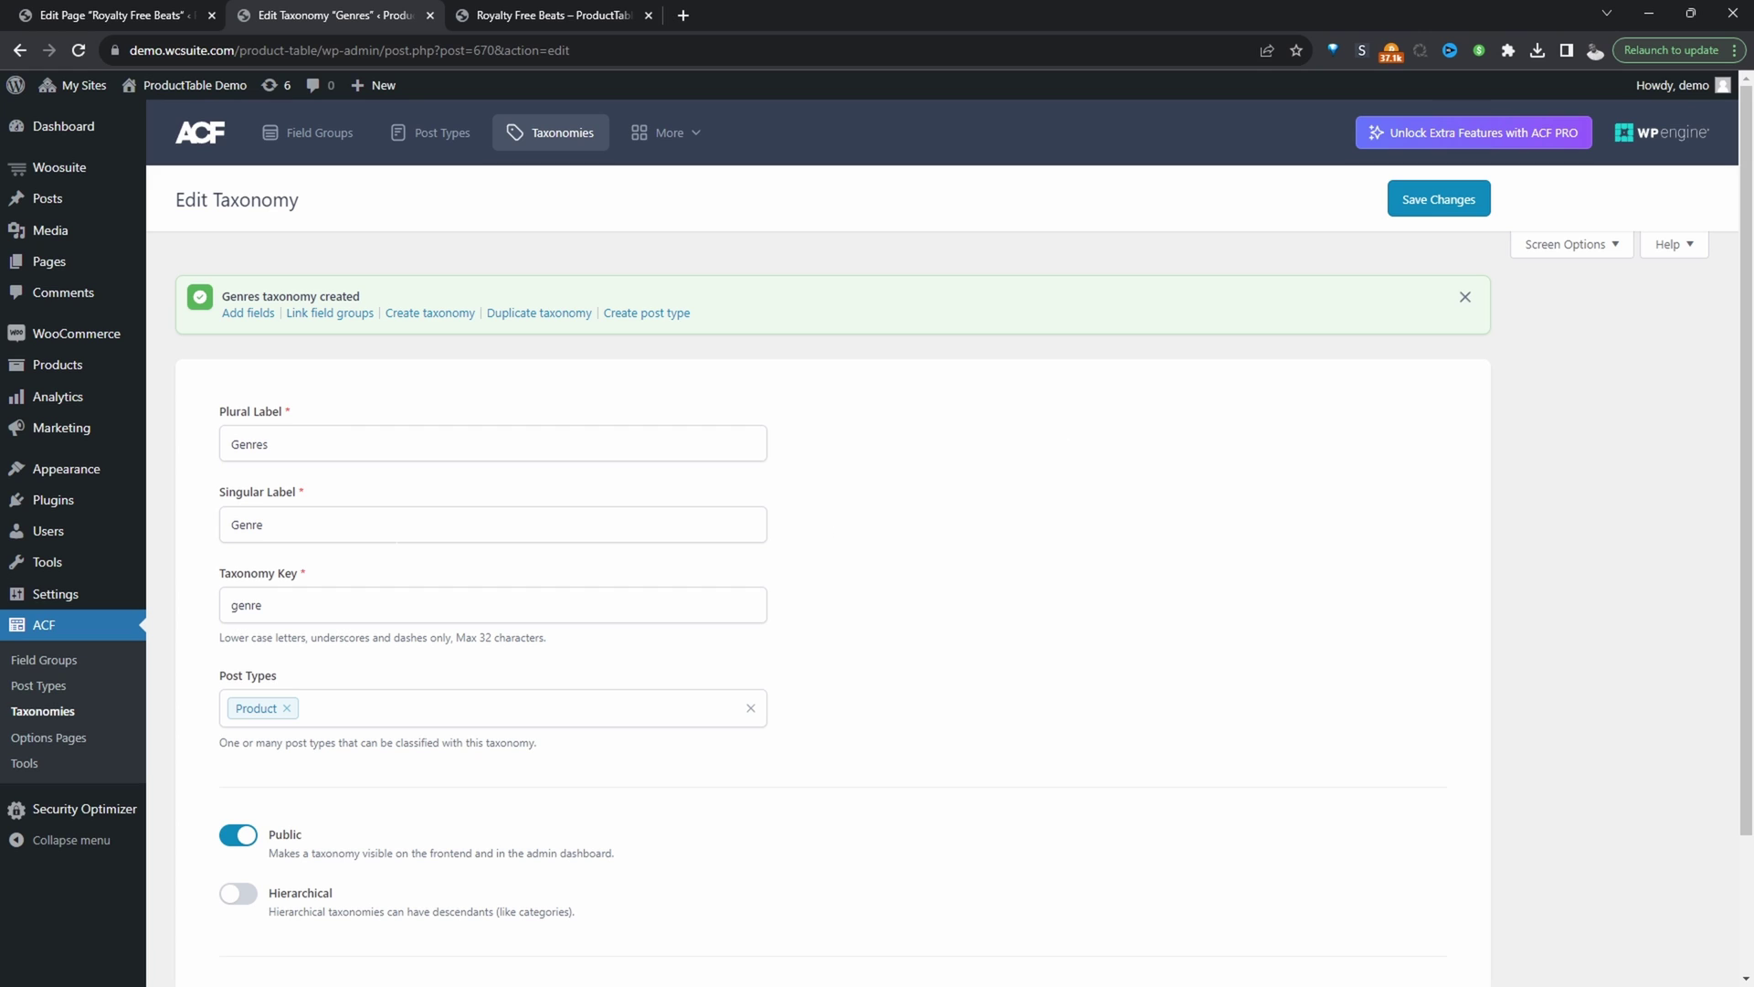
- Create and save a second taxonomy labelled Producers, singular Producer, assigned to the Product post type
click(423, 315)
text(Producers)
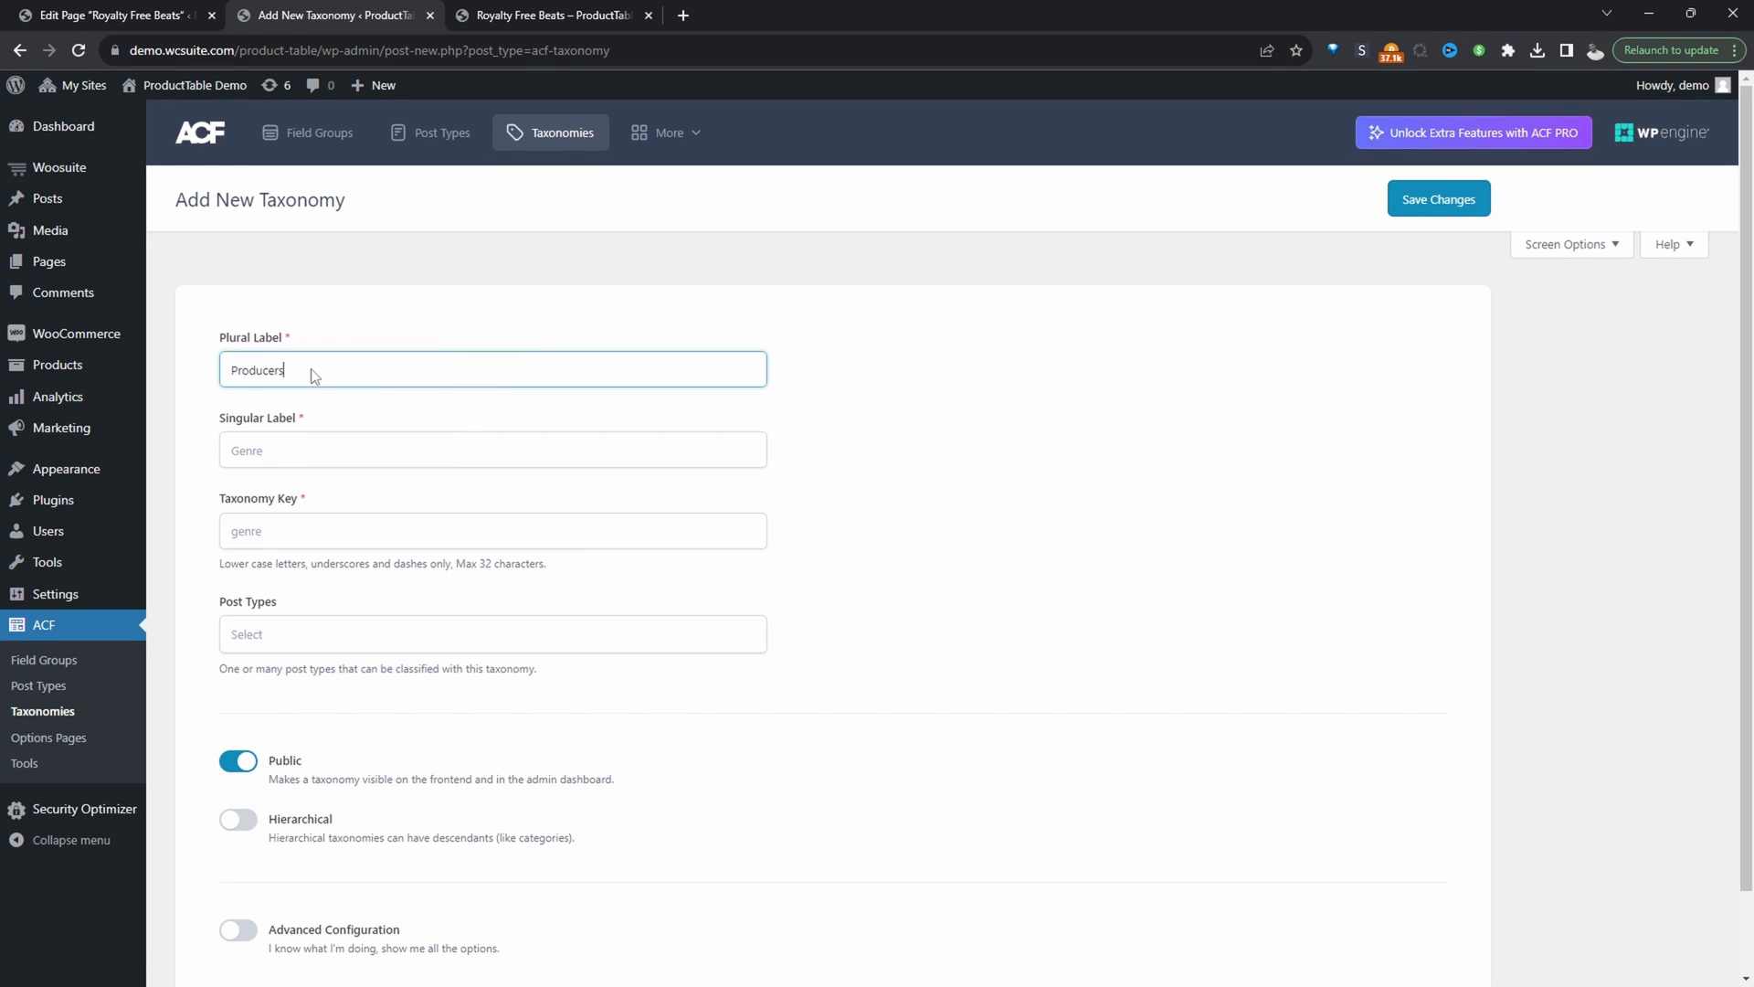
key(ctrl+a)
click(233, 403)
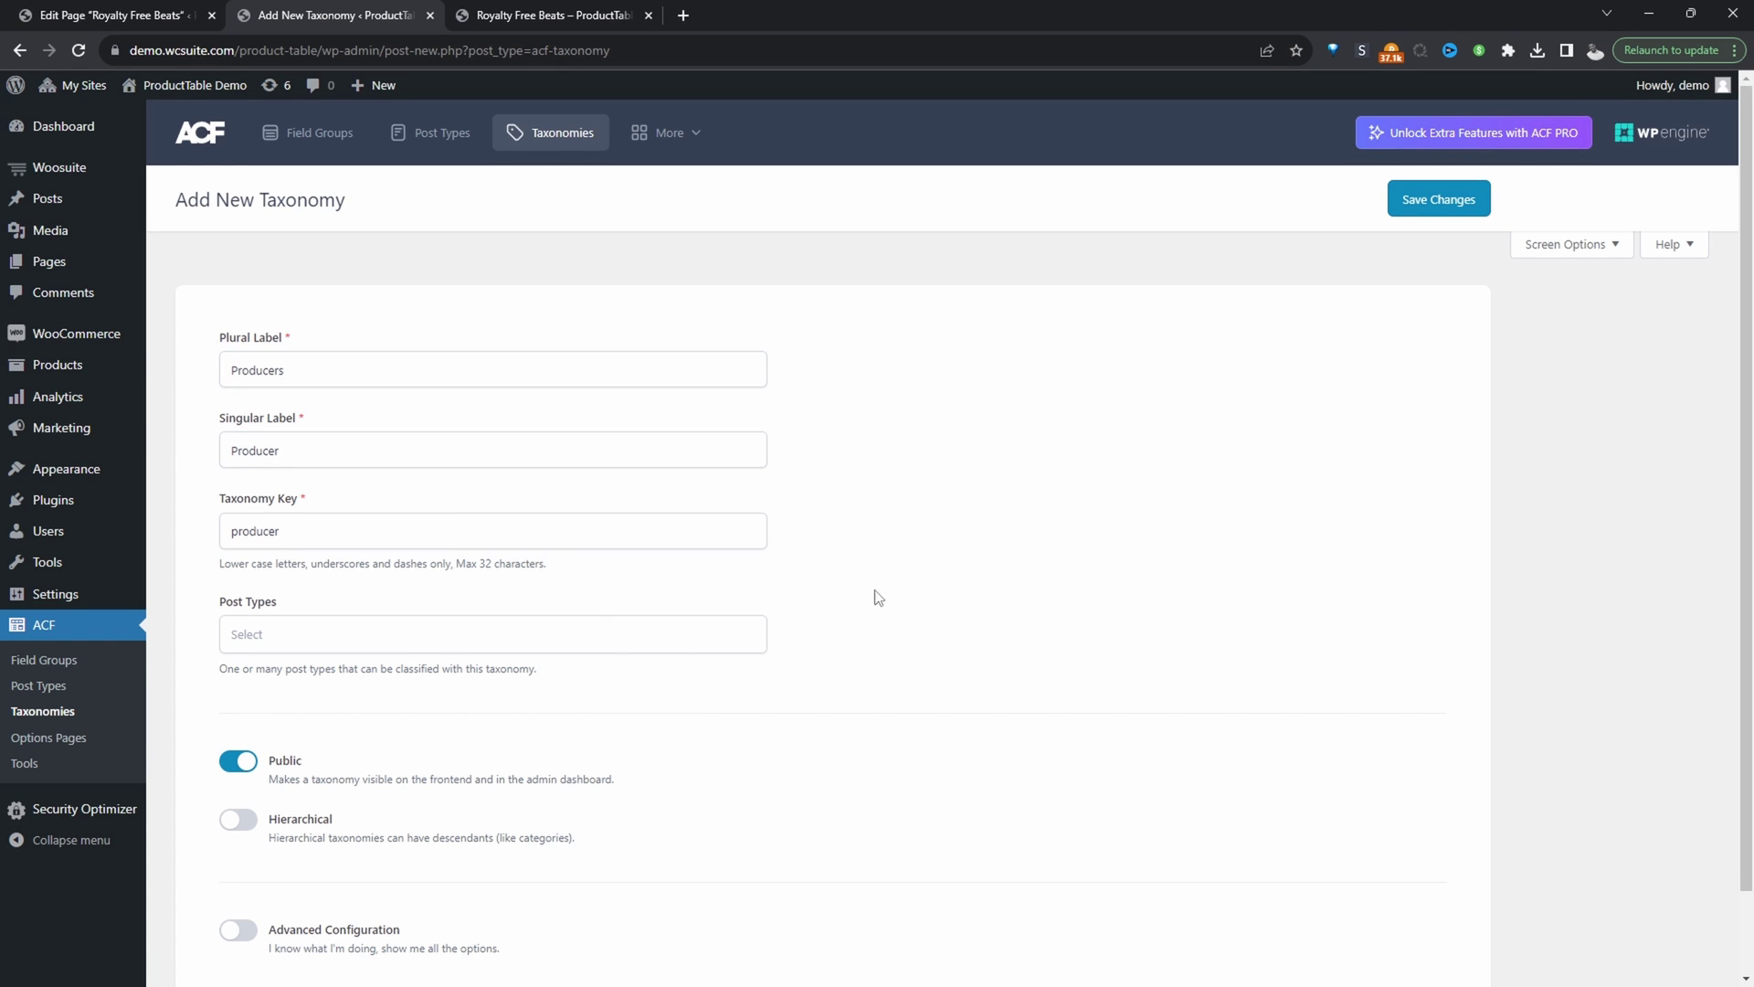
click(233, 639)
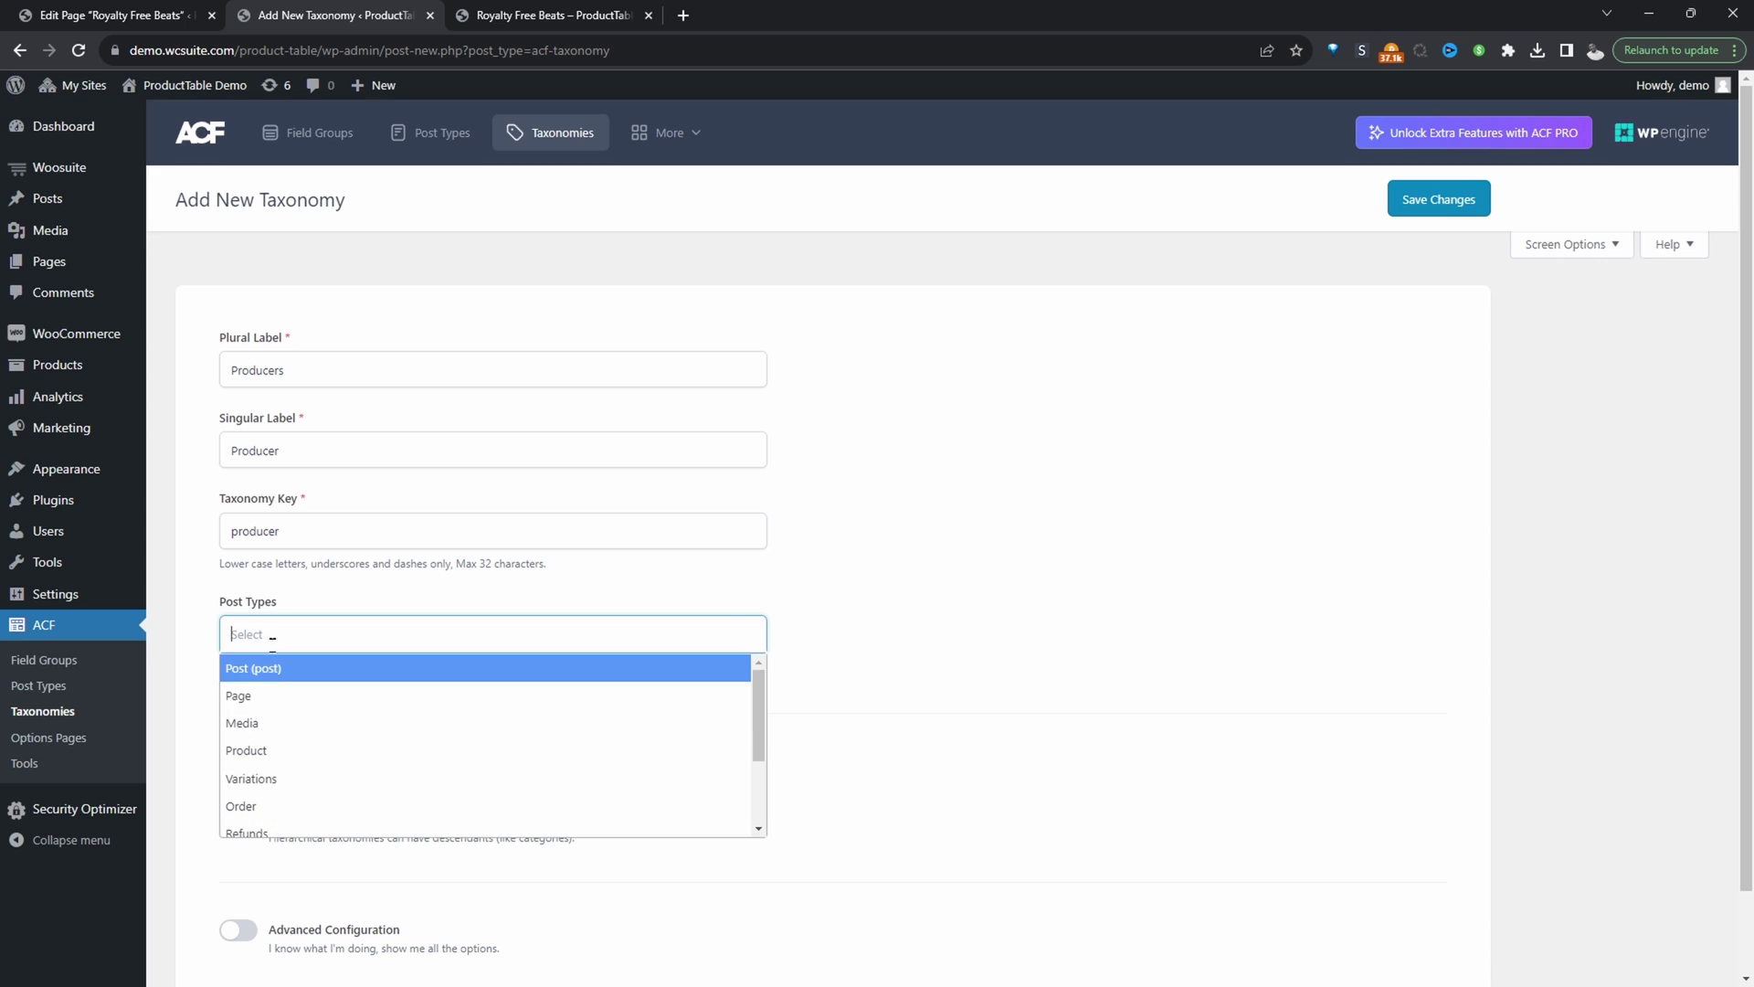
click(279, 764)
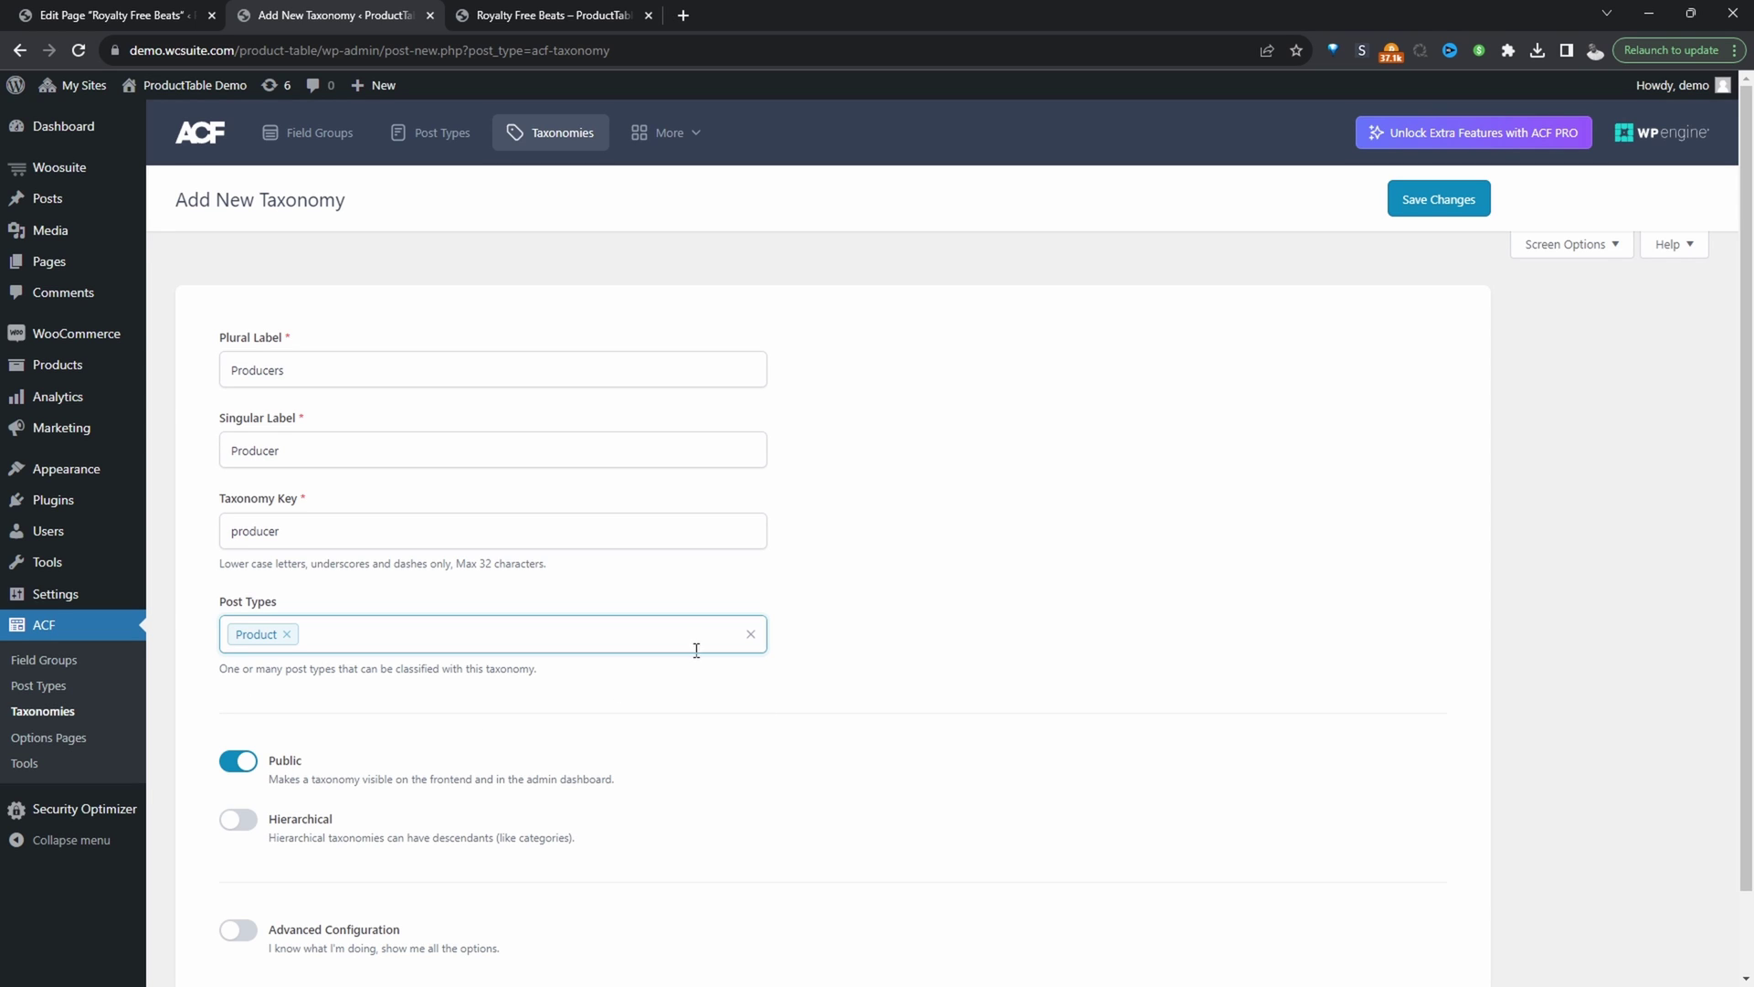
click(1437, 201)
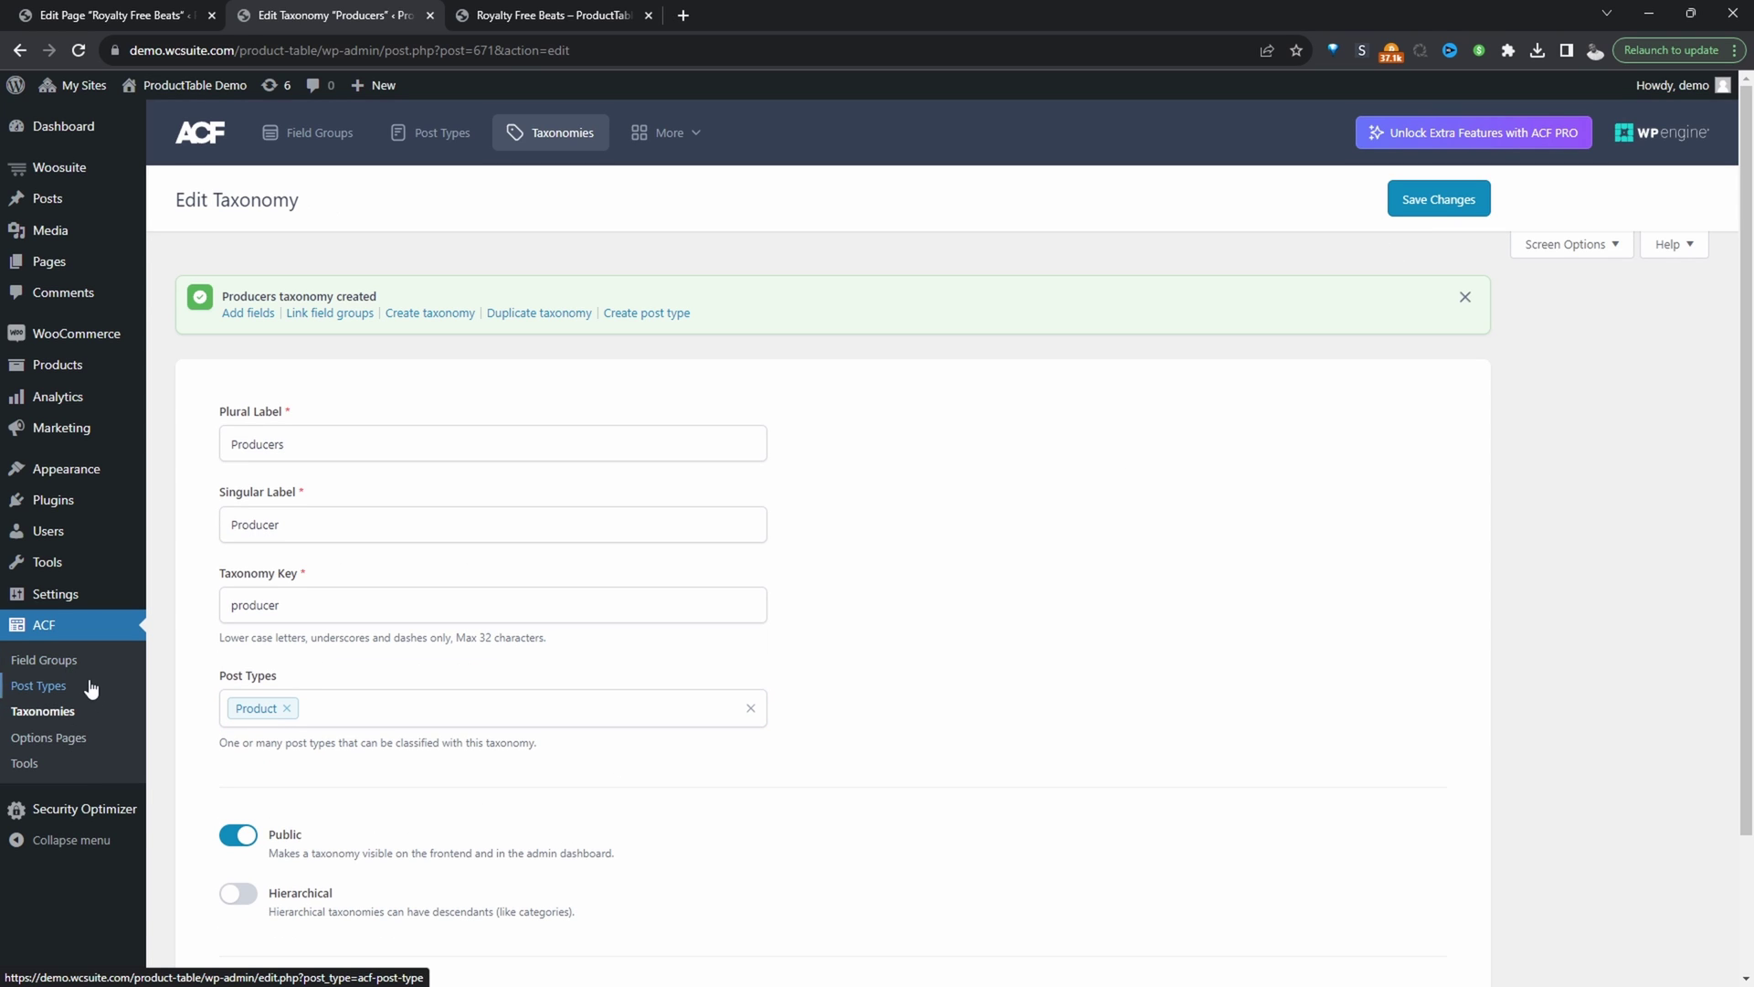
- Open the Music field group from the ACF field groups for editing
click(72, 673)
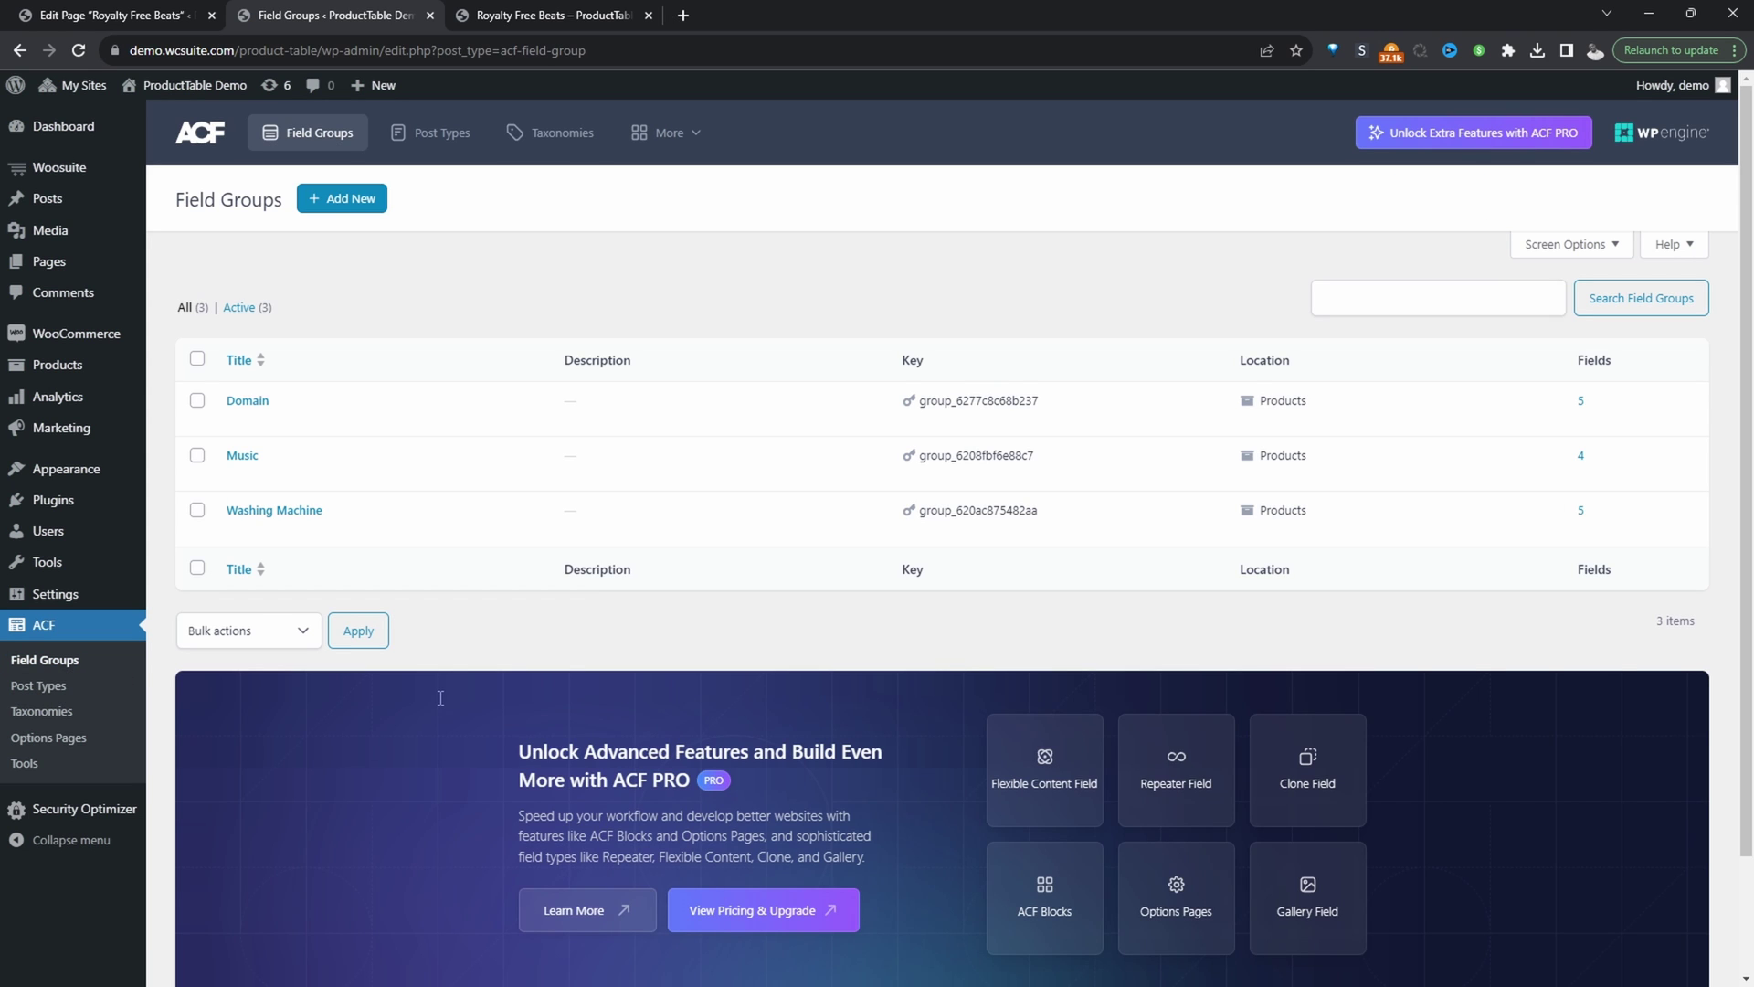
click(353, 207)
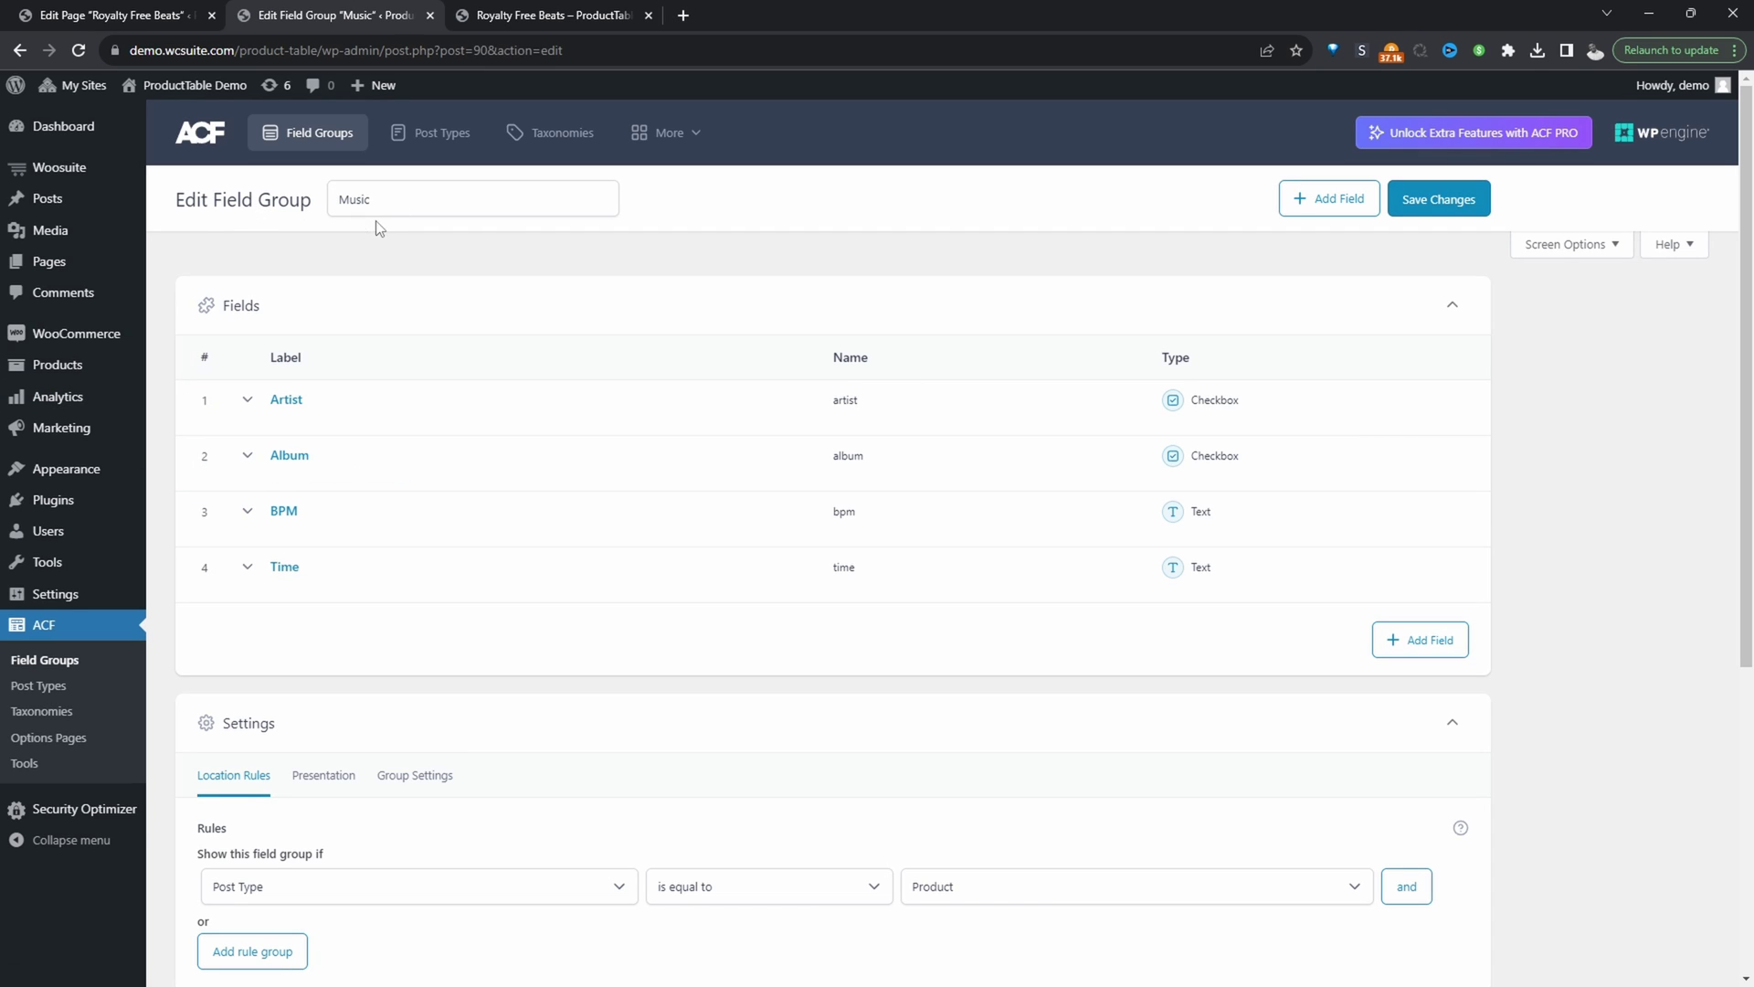
click(389, 202)
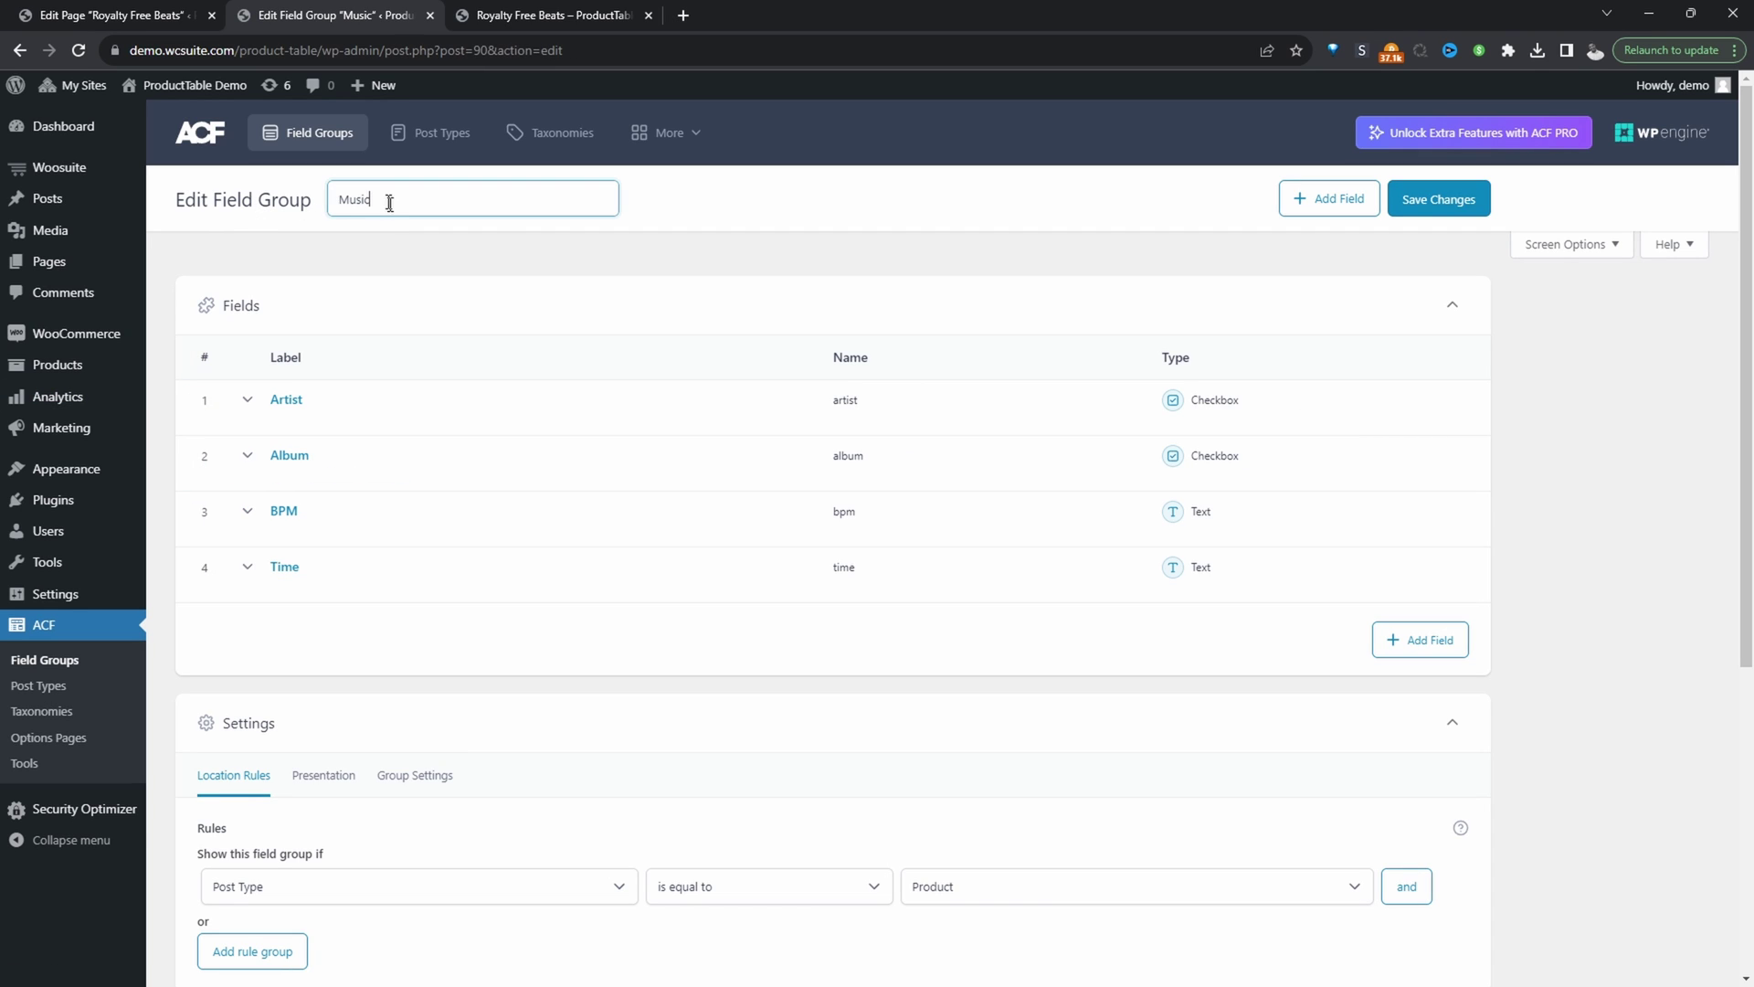
drag(389, 202, 304, 204)
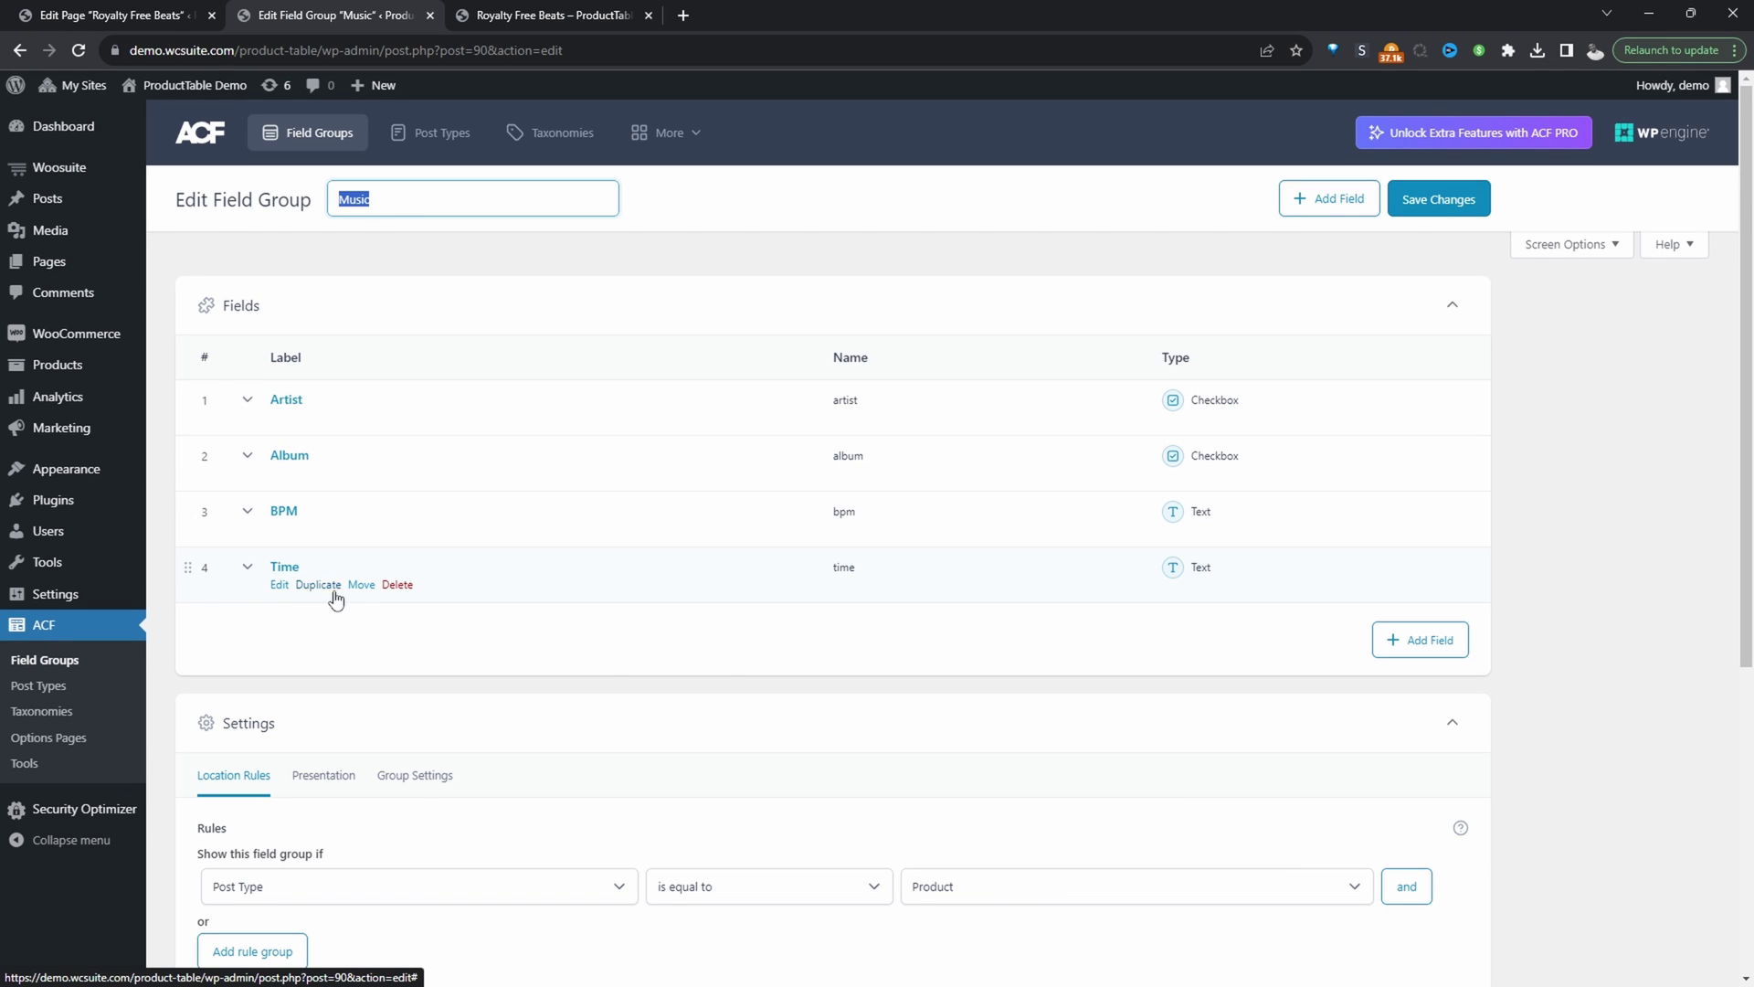
click(1415, 645)
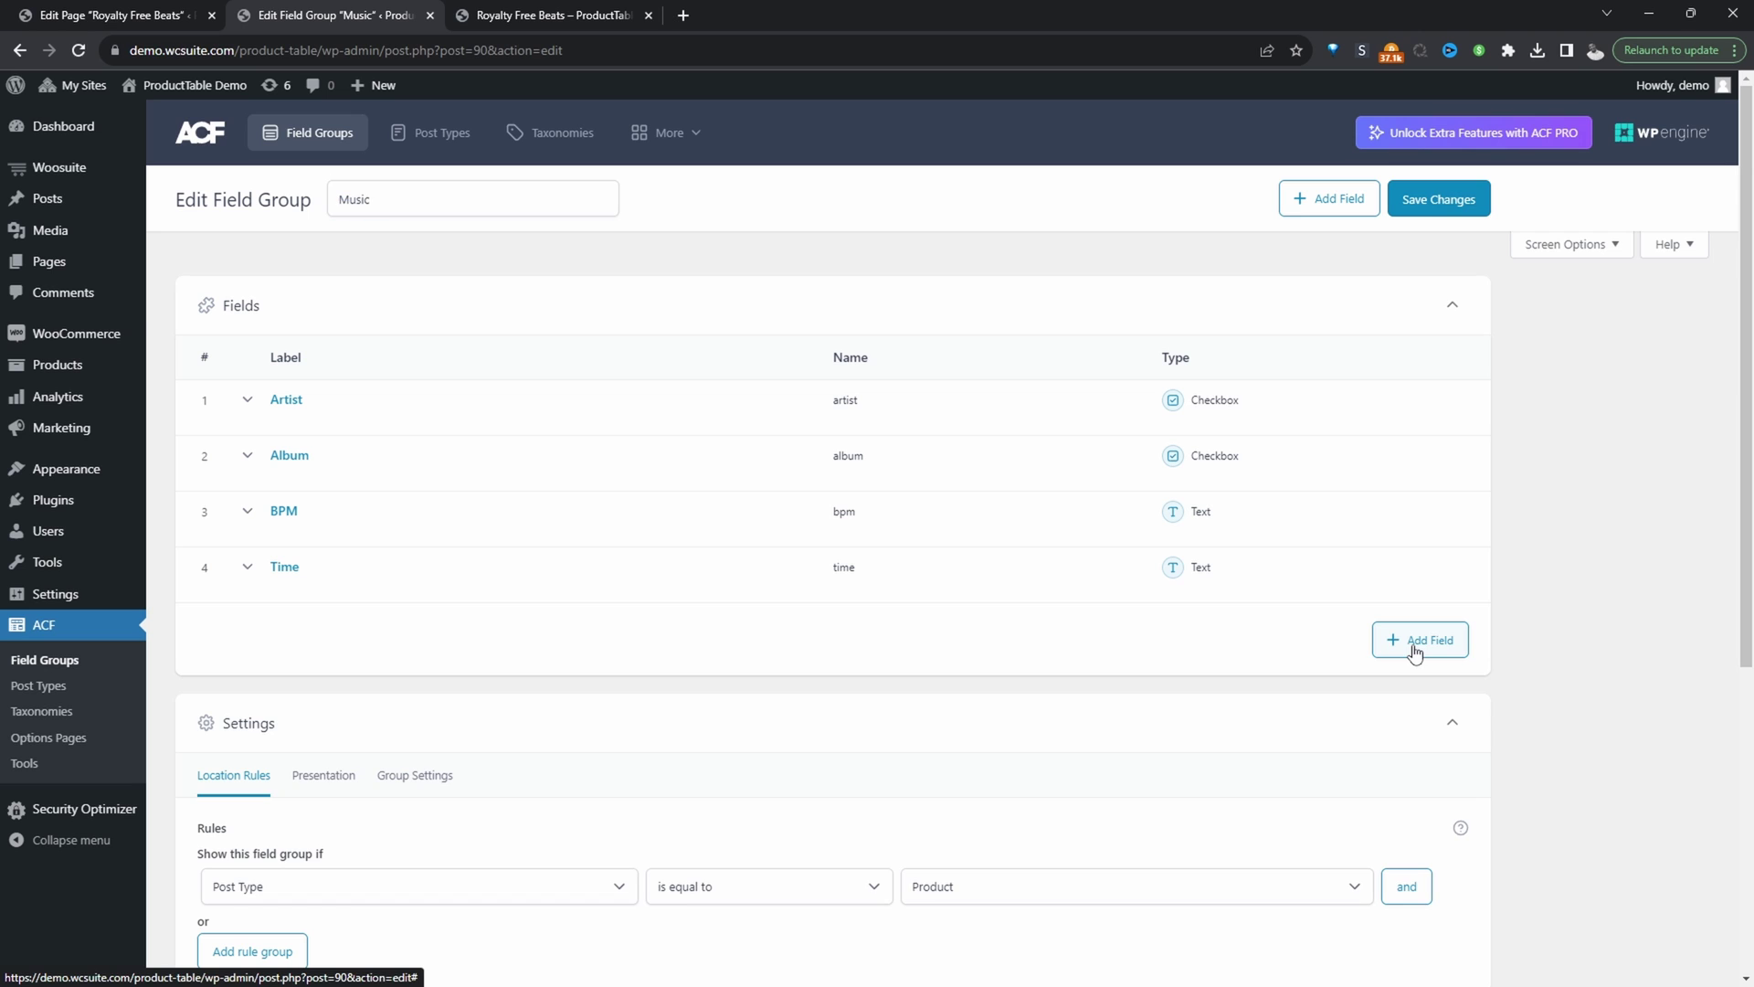
scroll(372, 606, down, 2)
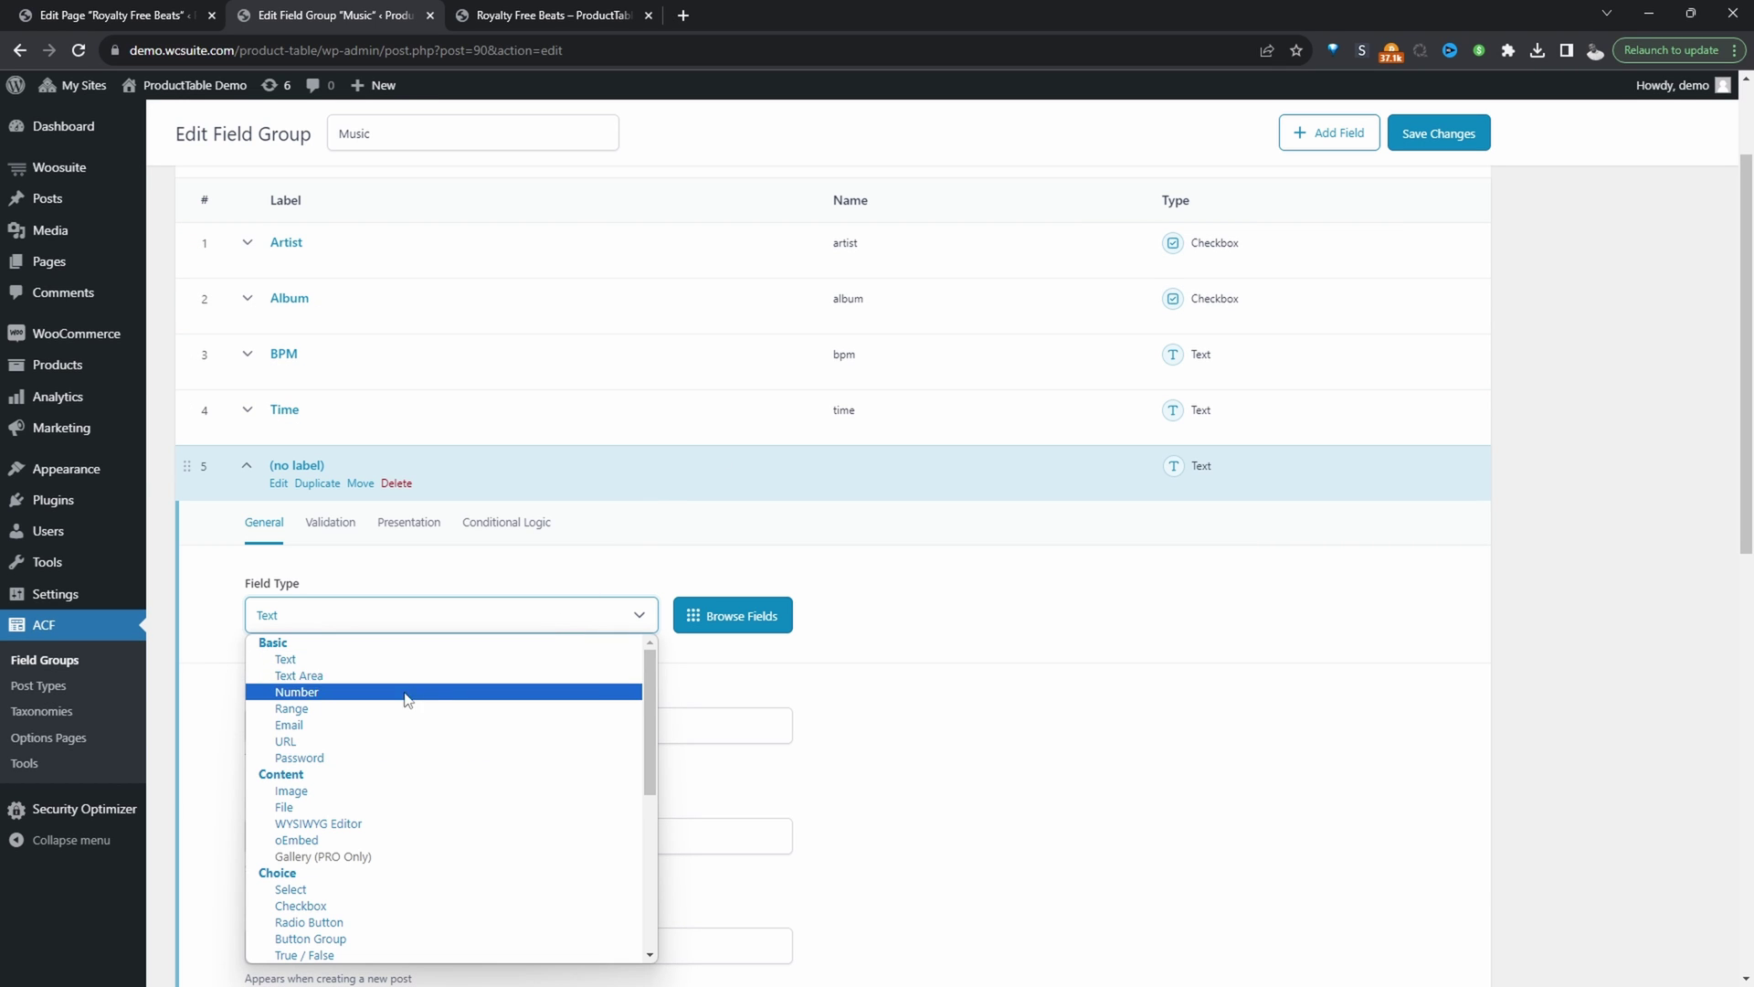
click(390, 907)
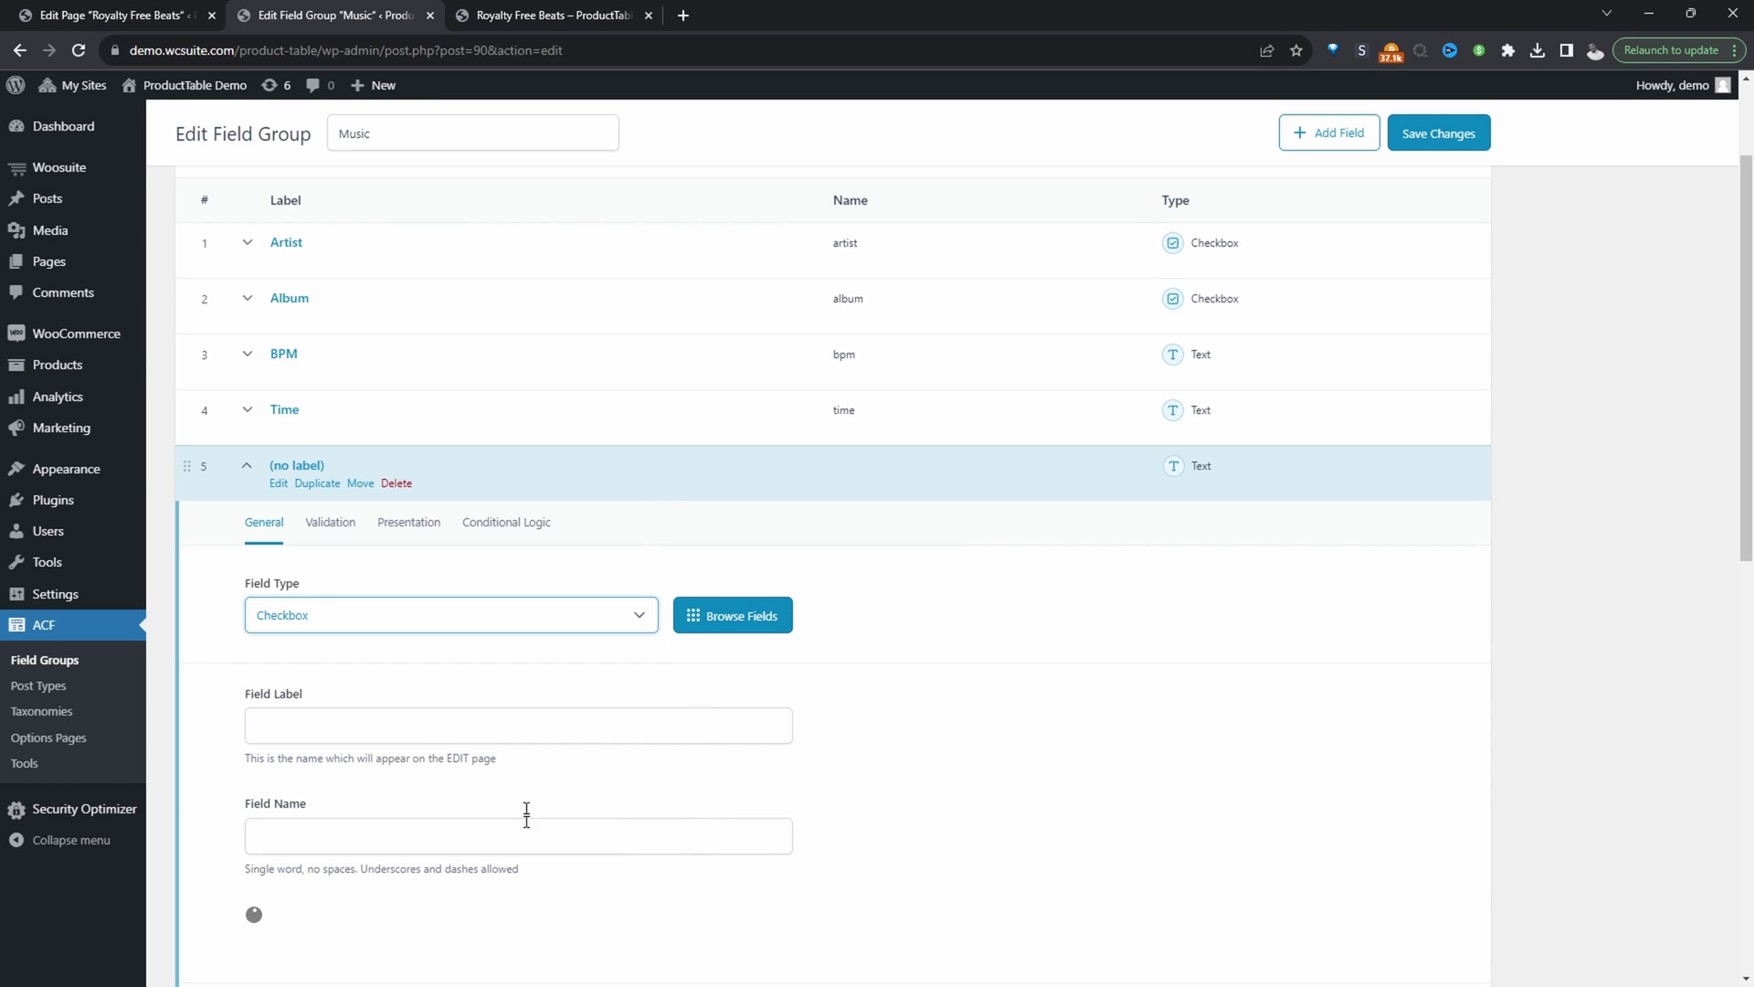
click(361, 728)
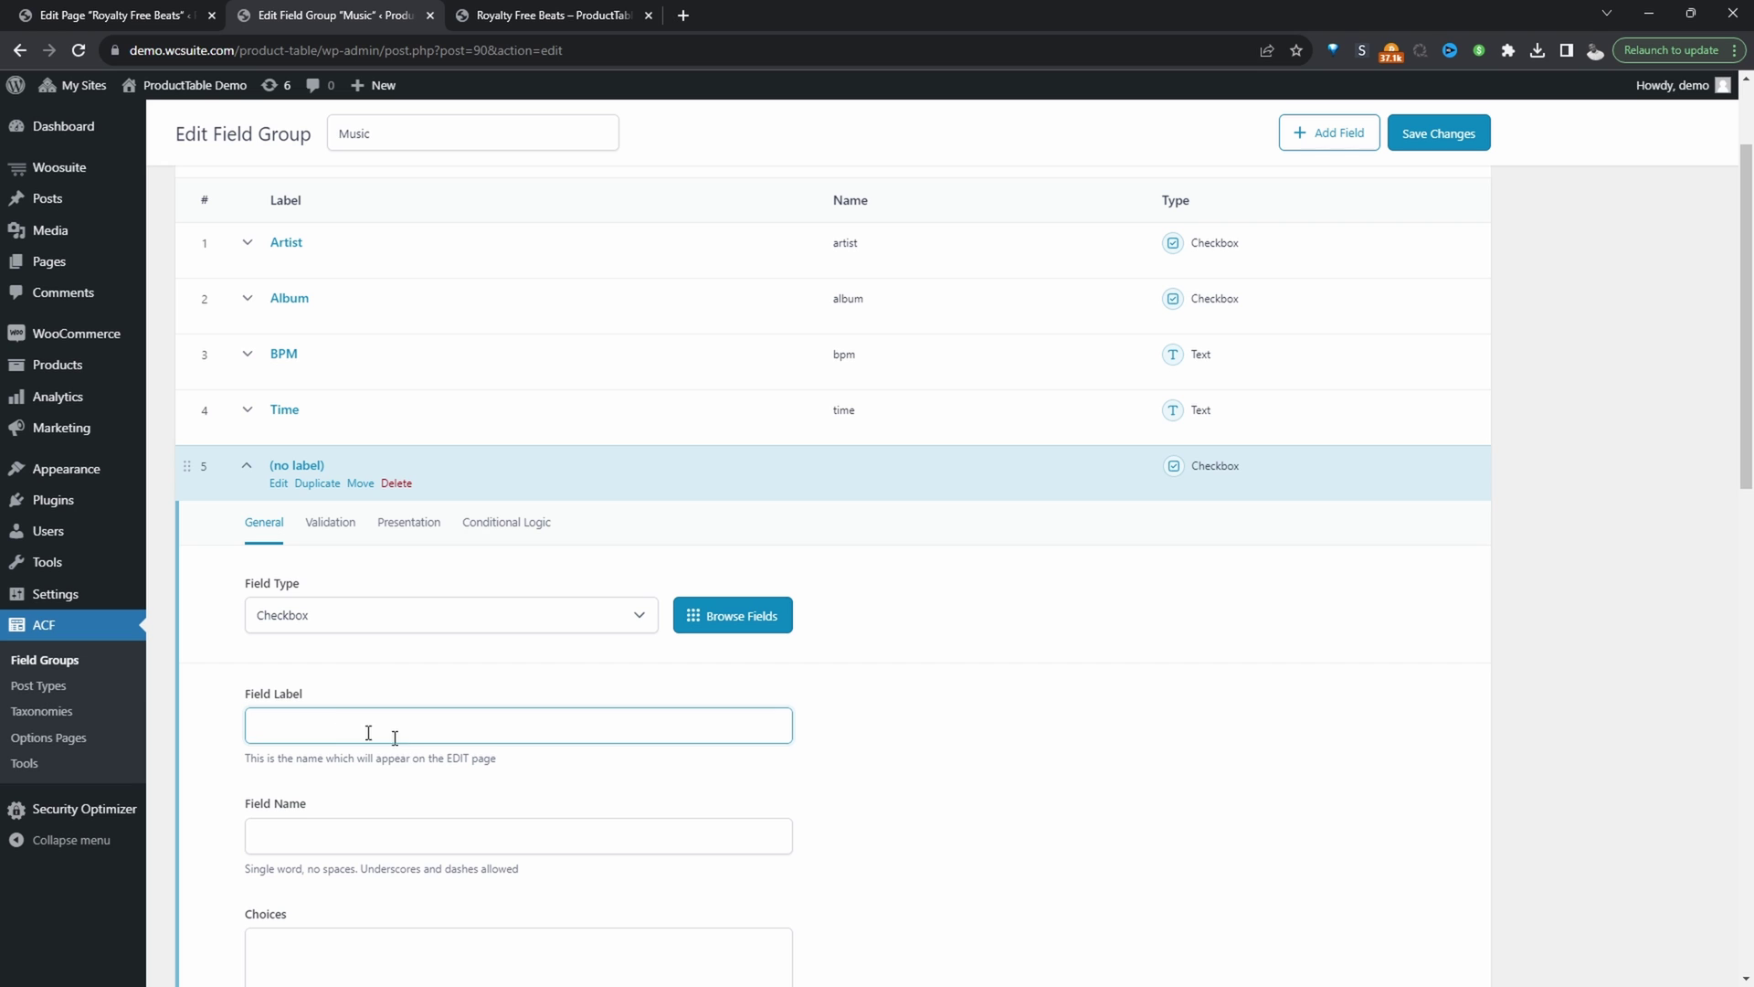
scroll(293, 608, down, 2)
click(338, 756)
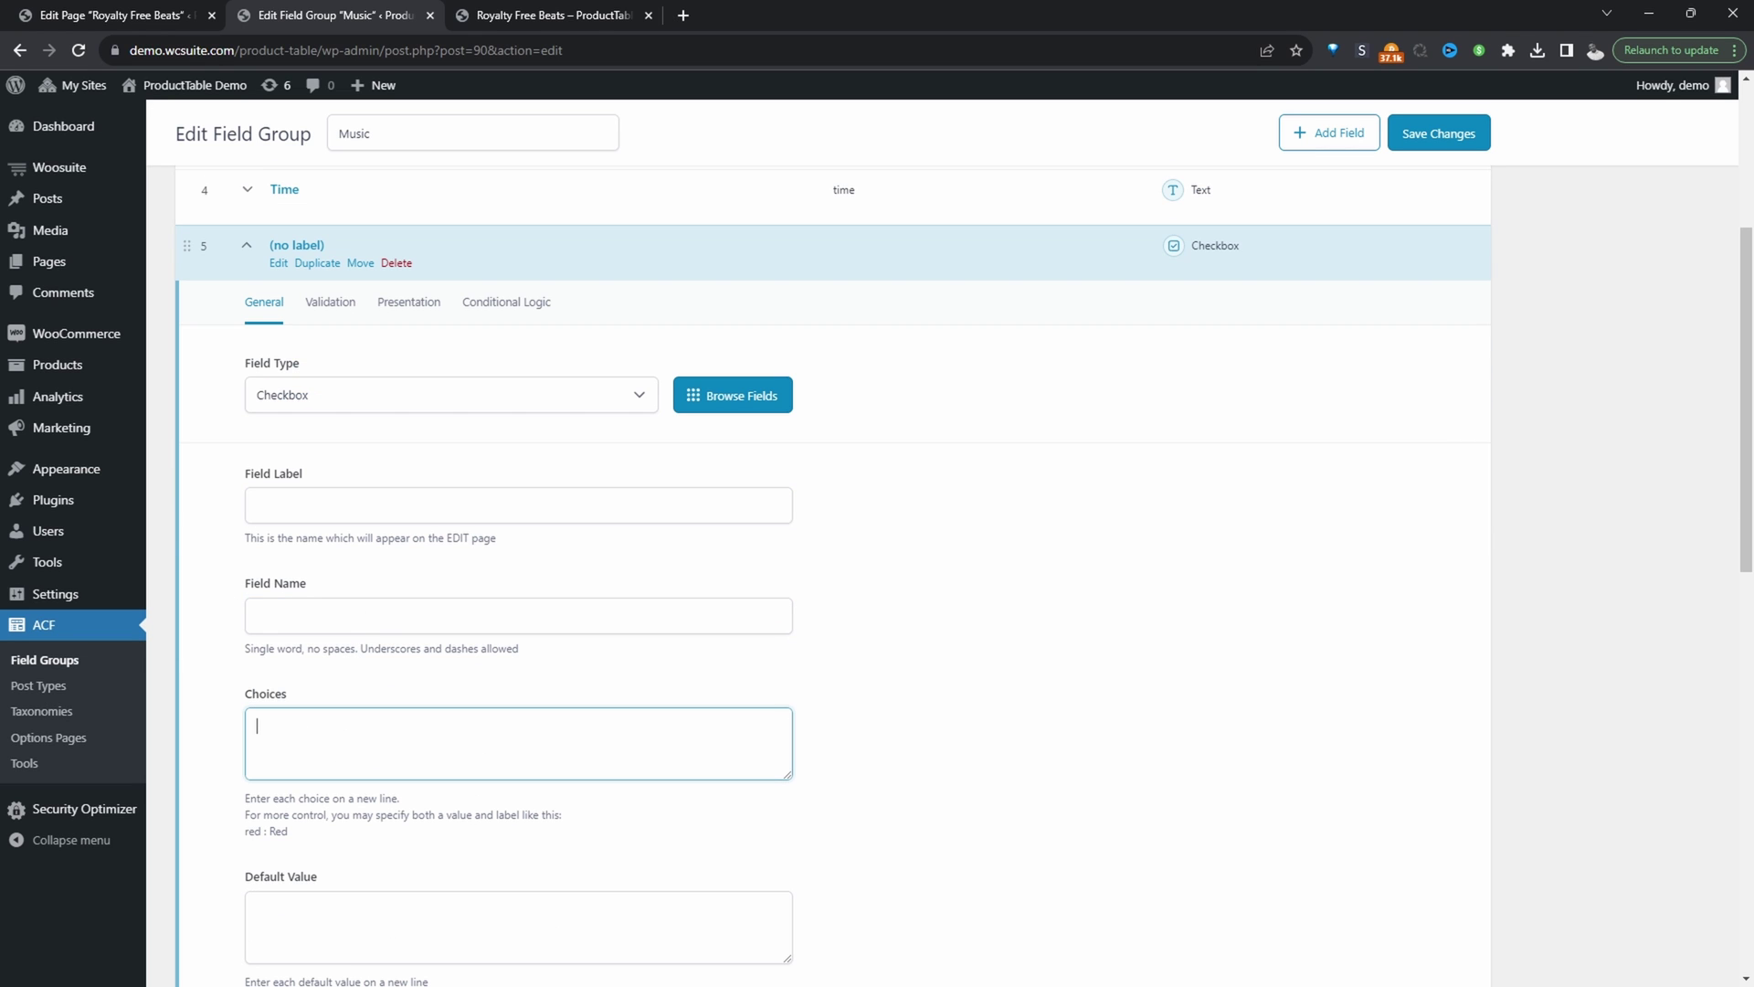
scroll(639, 676, up, 4)
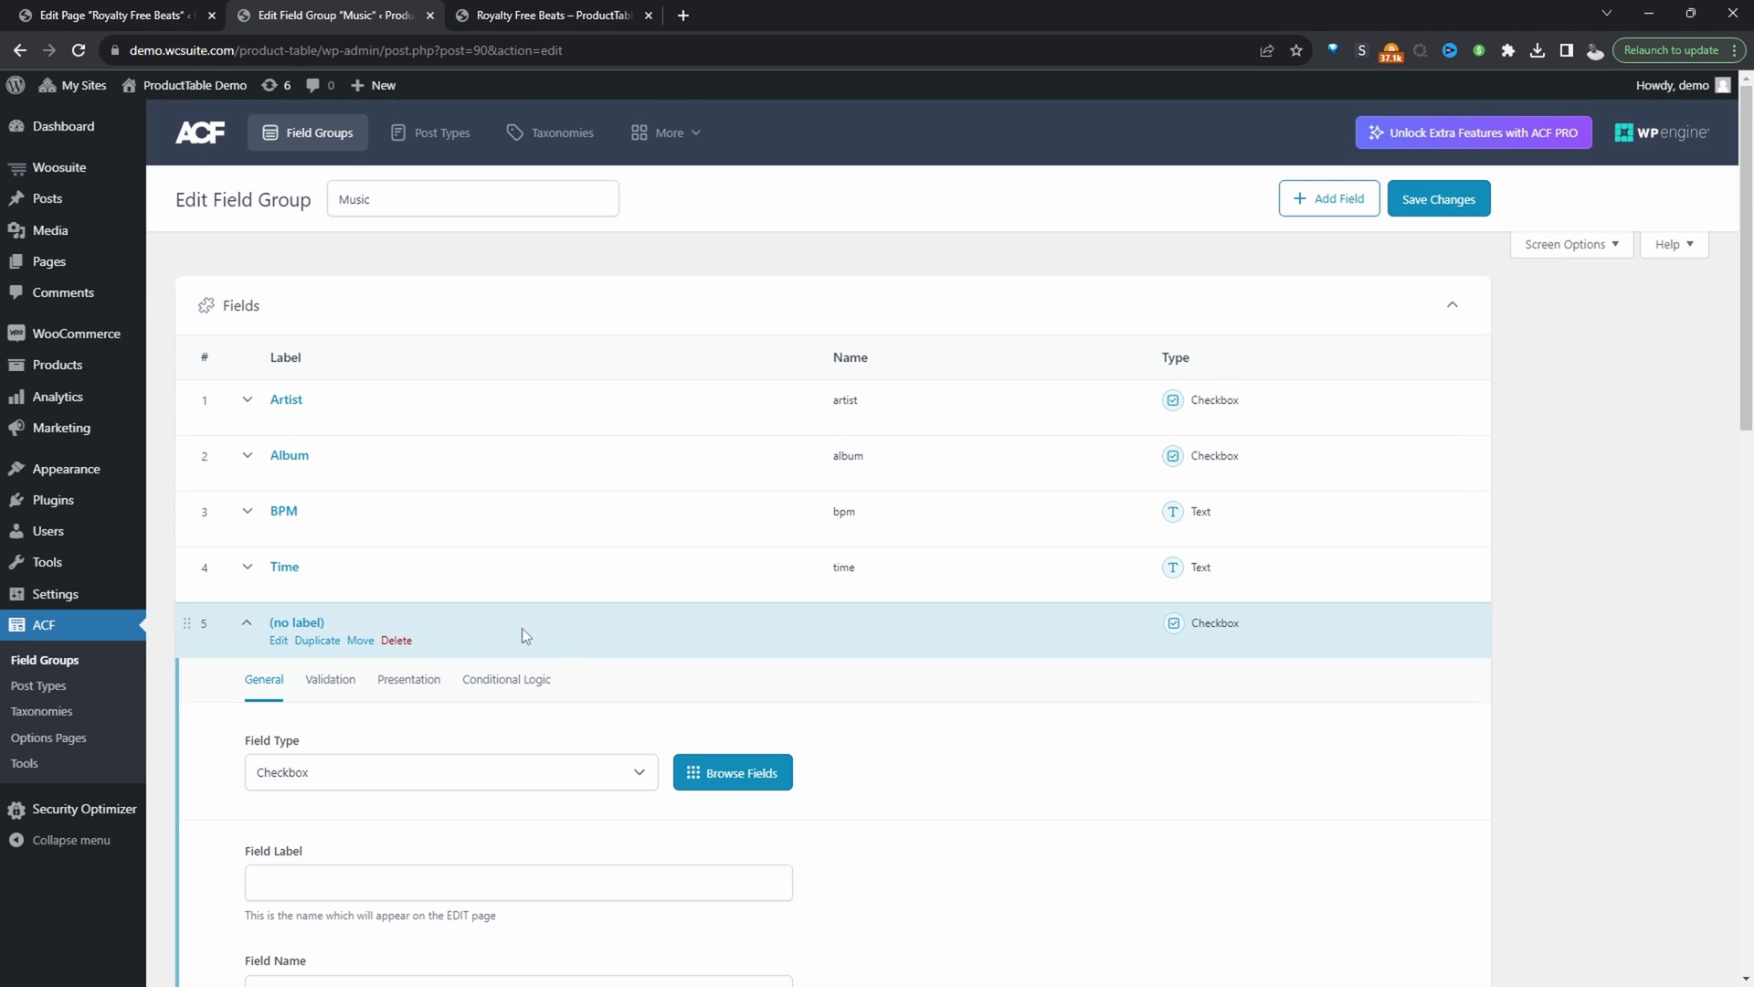
click(385, 641)
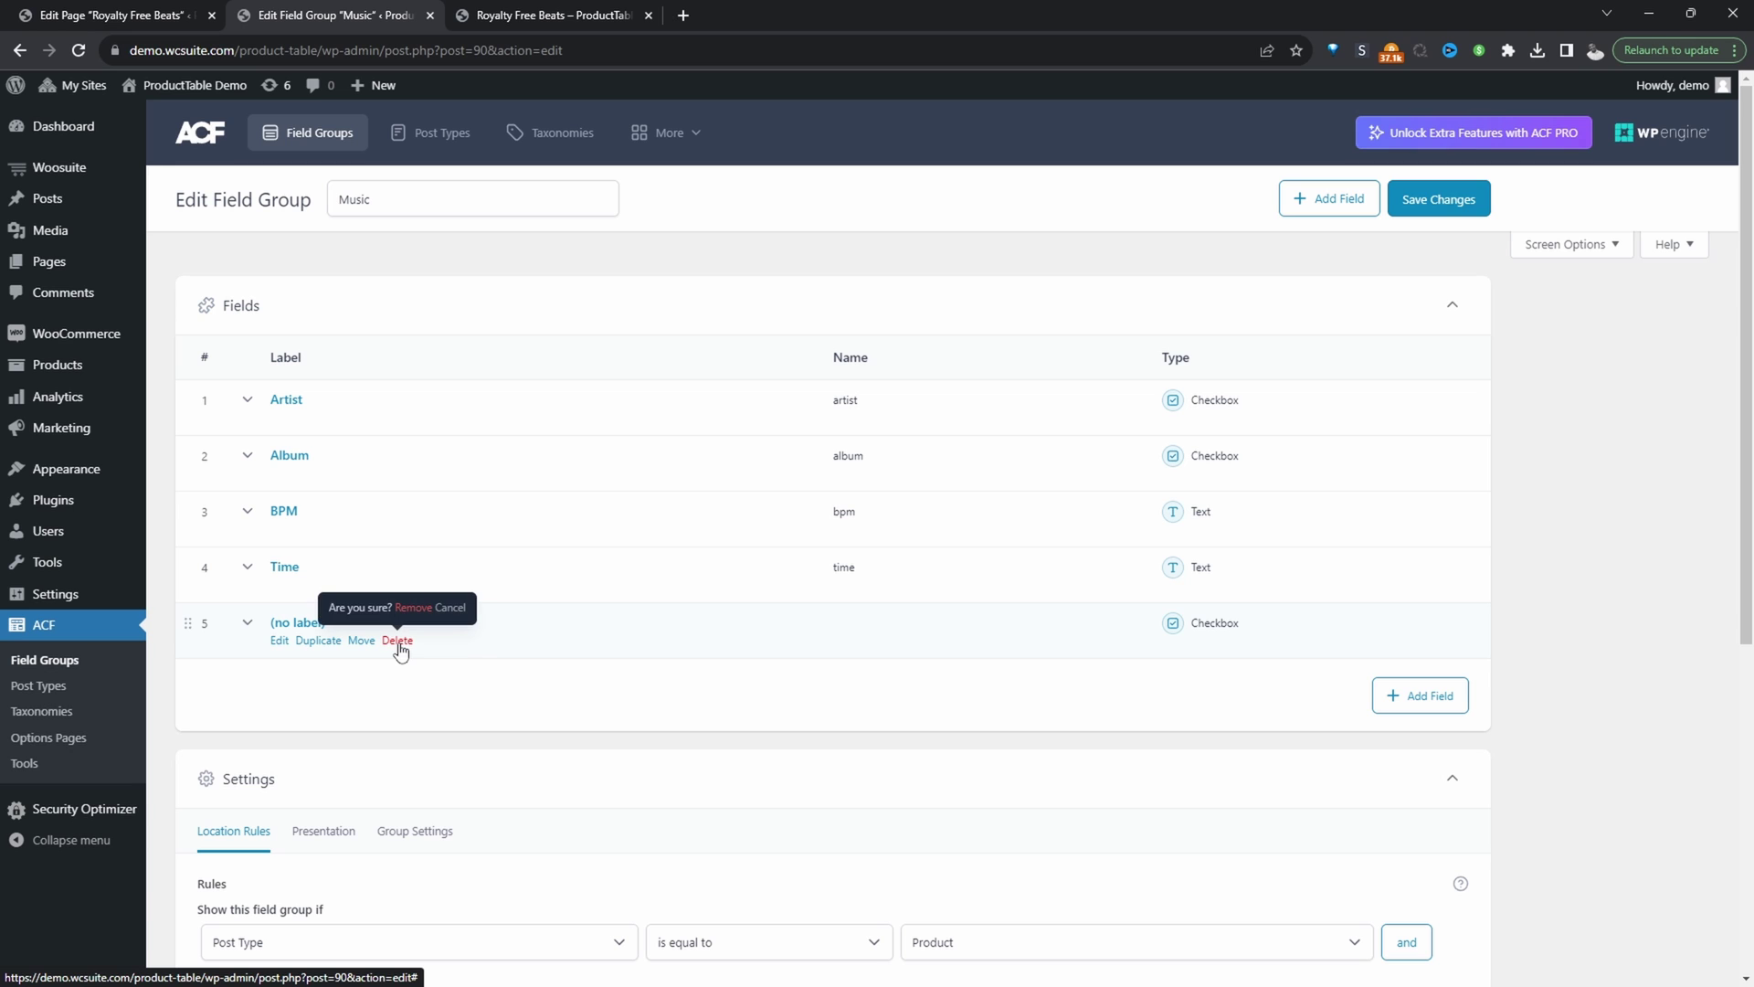
click(394, 642)
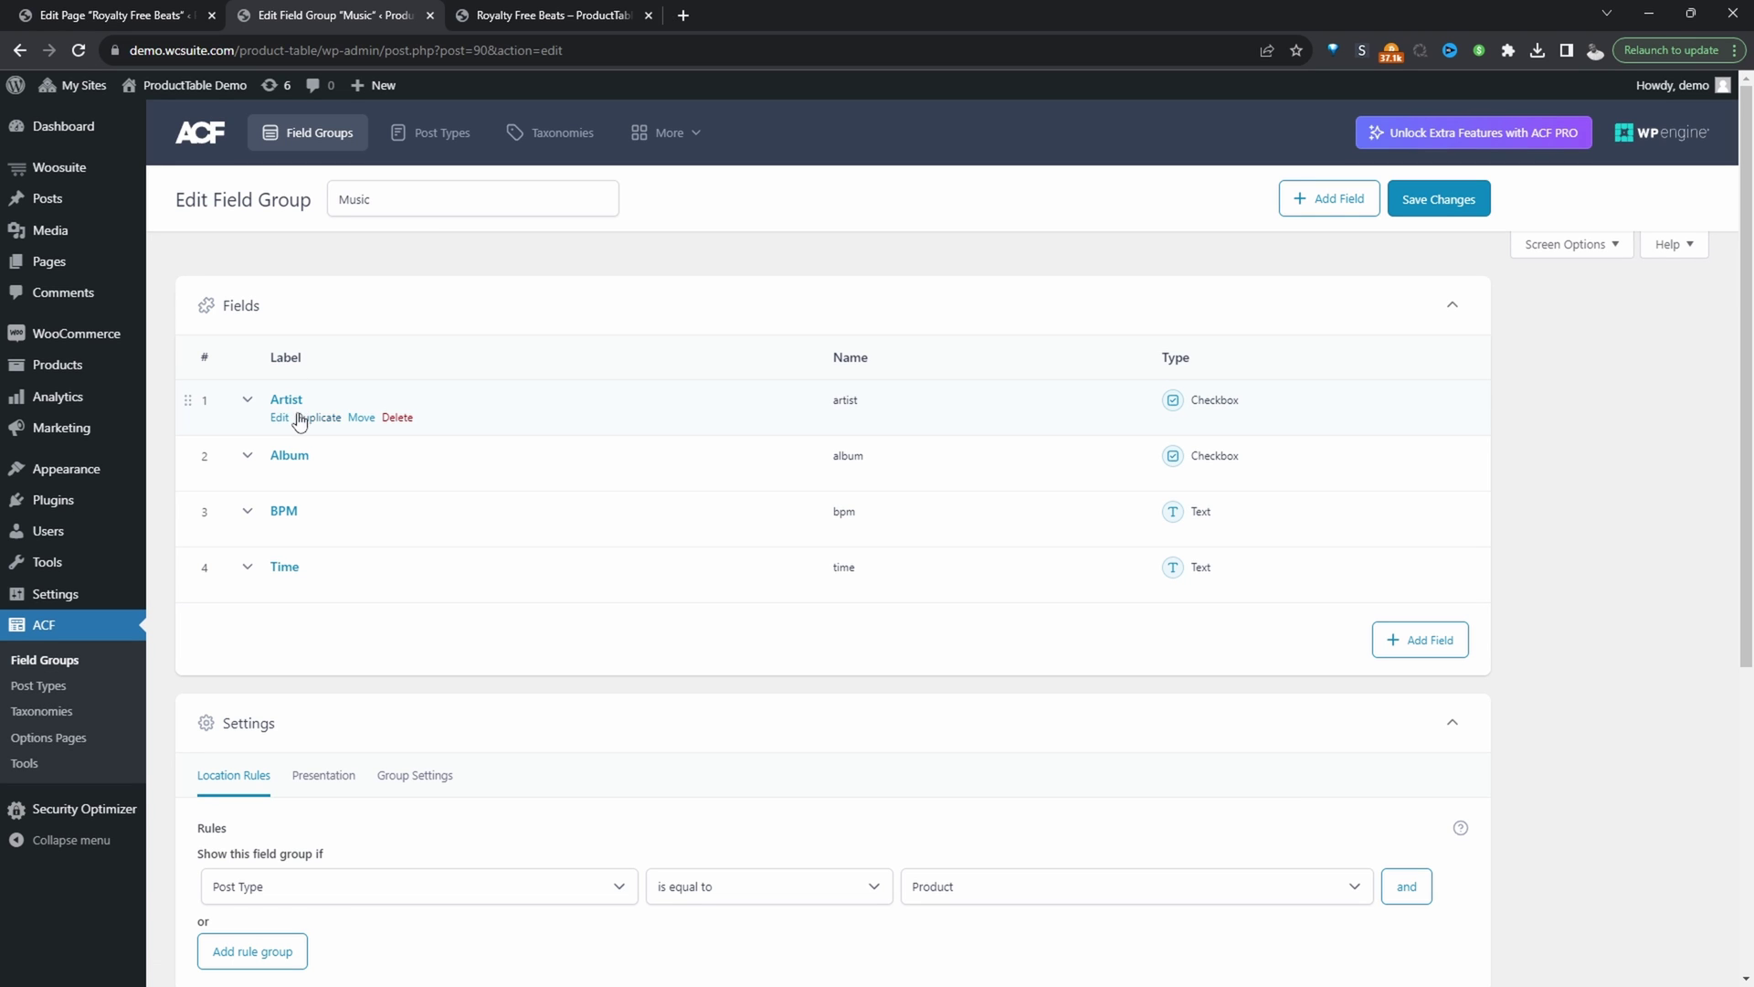
- Open the Artist field's settings and examine its label, name, choices and the available field types
click(278, 418)
scroll(289, 430, down, 2)
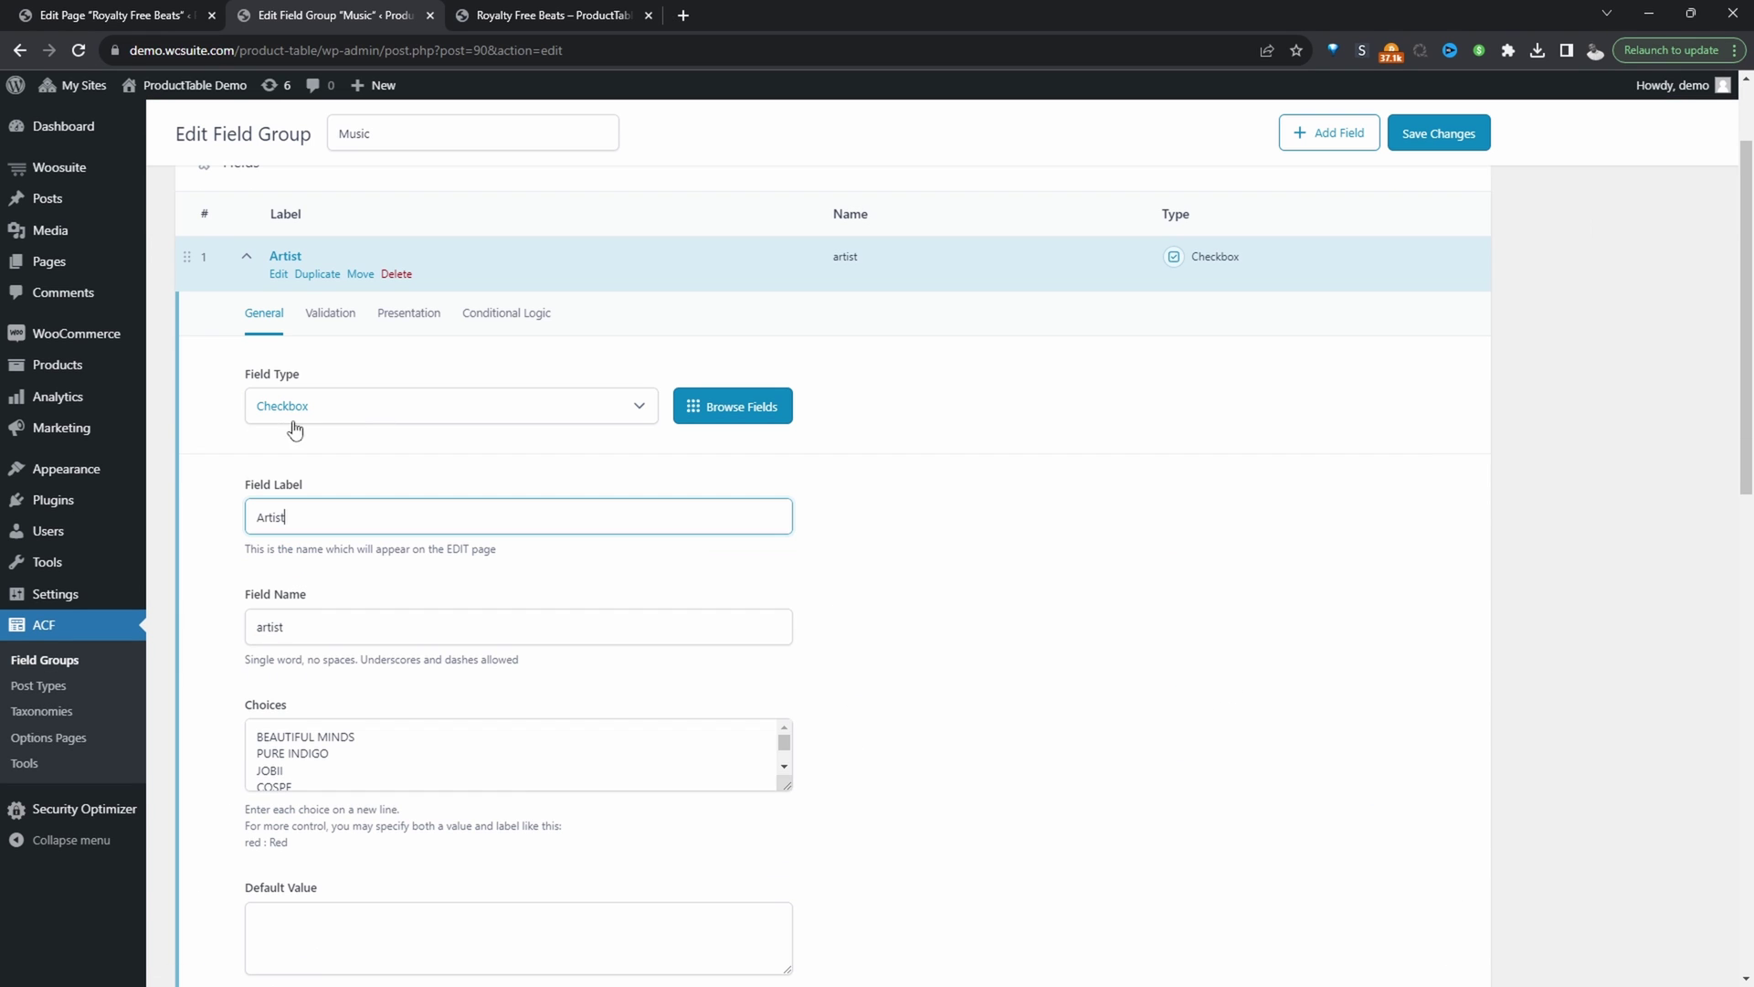
drag(300, 517, 232, 524)
scroll(286, 535, down, 2)
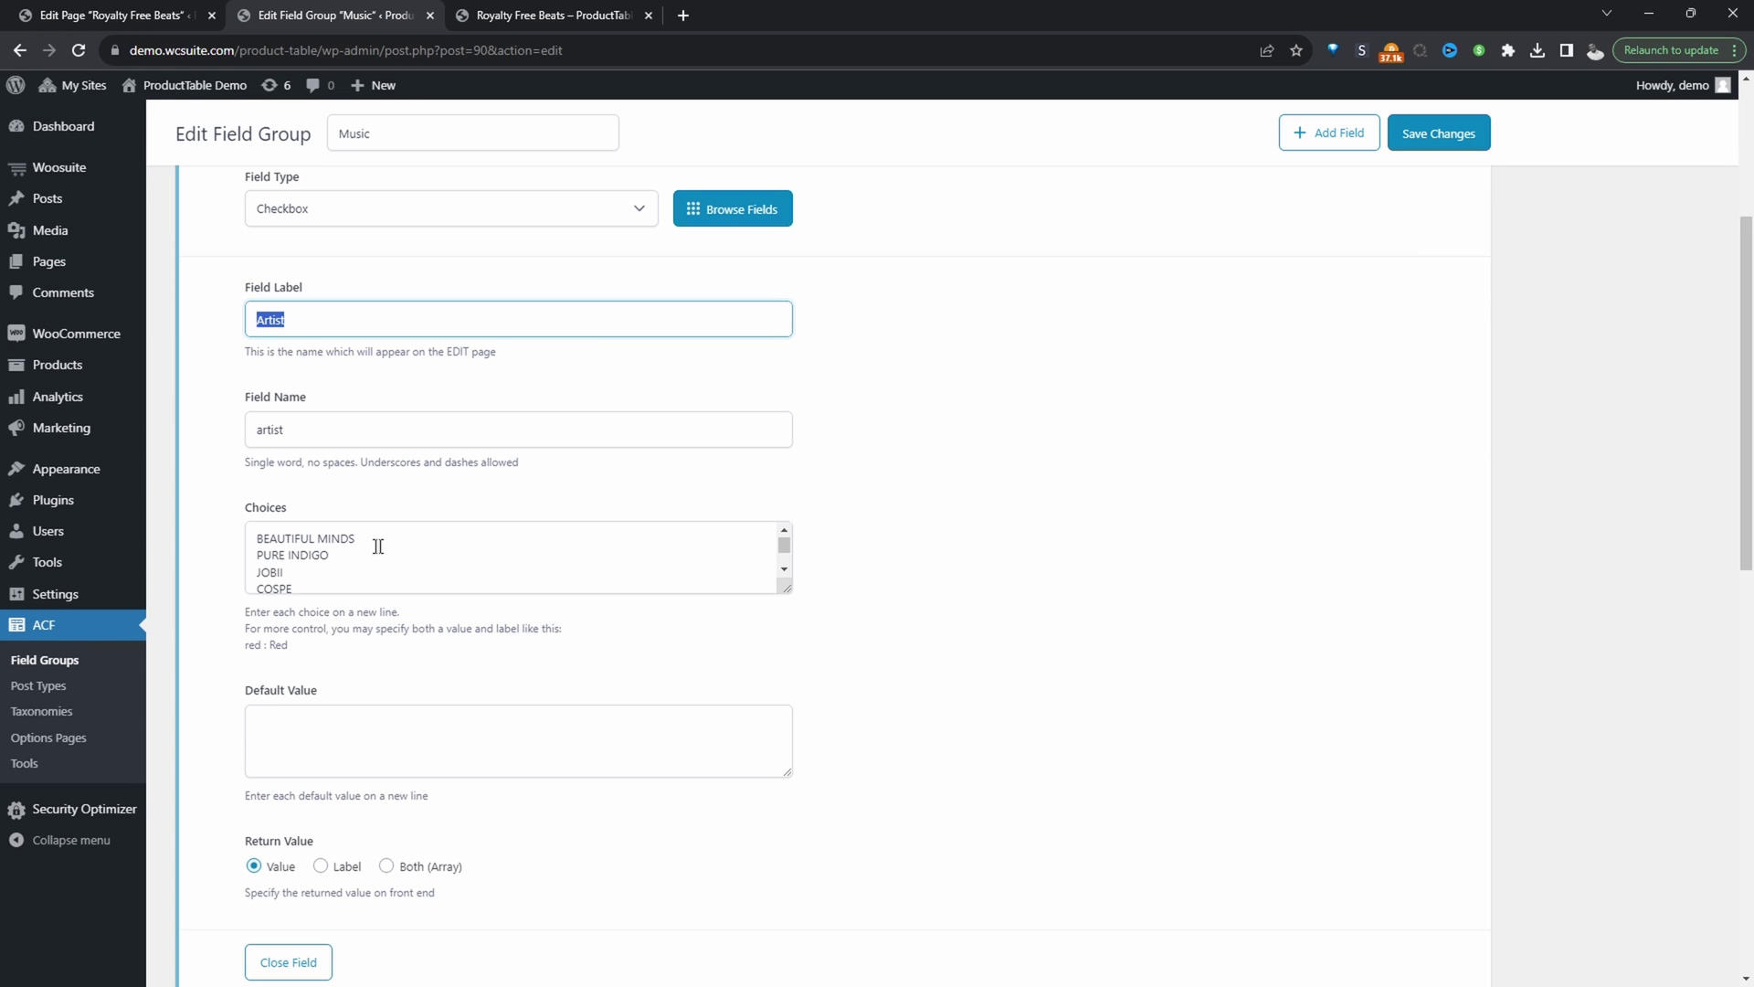
scroll(329, 548, down, 3)
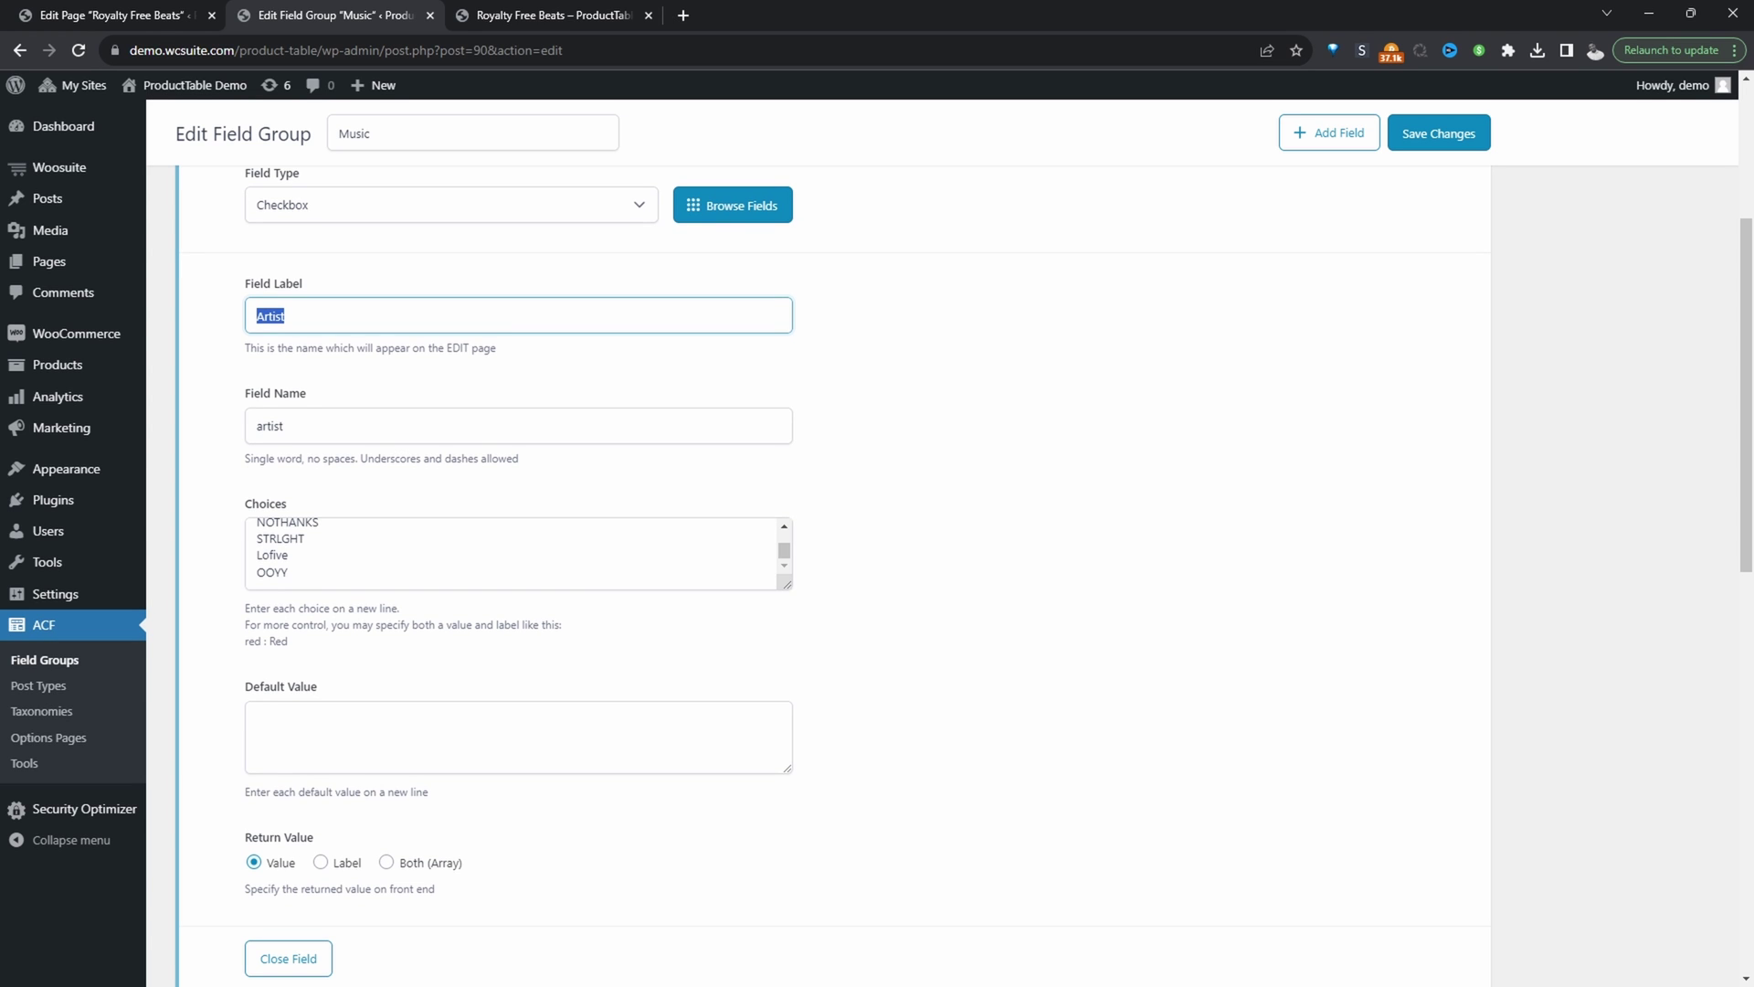
scroll(387, 380, up, 2)
click(387, 375)
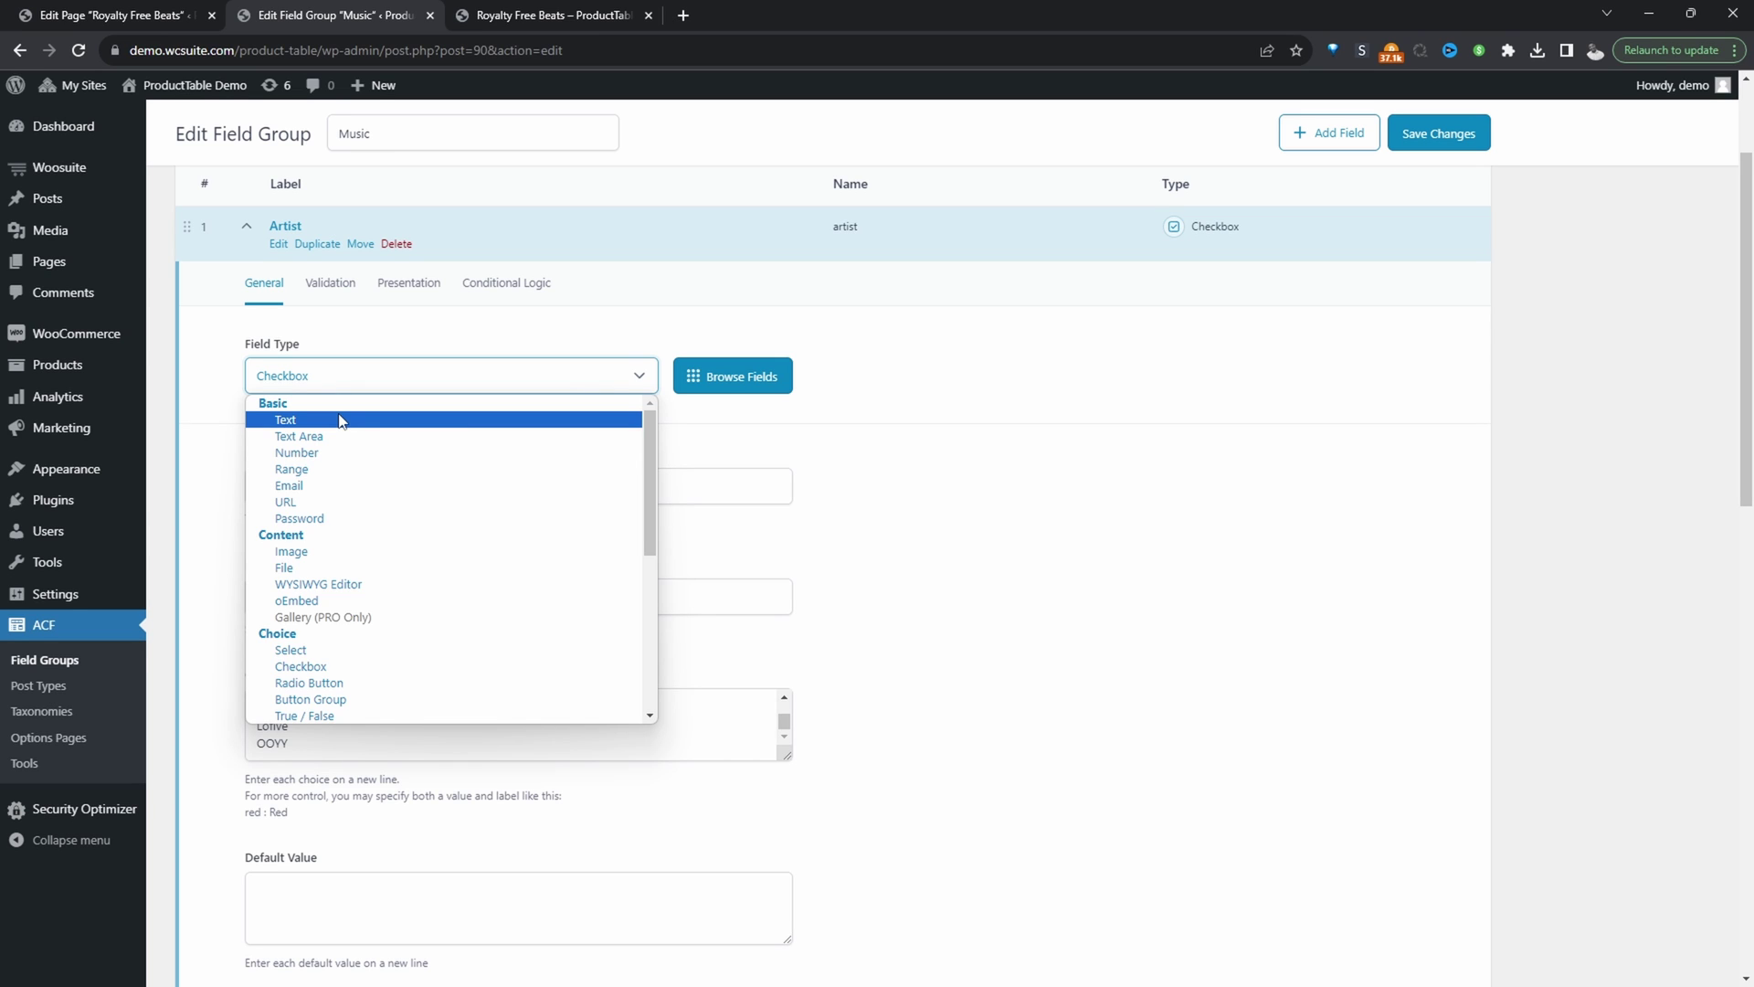
click(1029, 529)
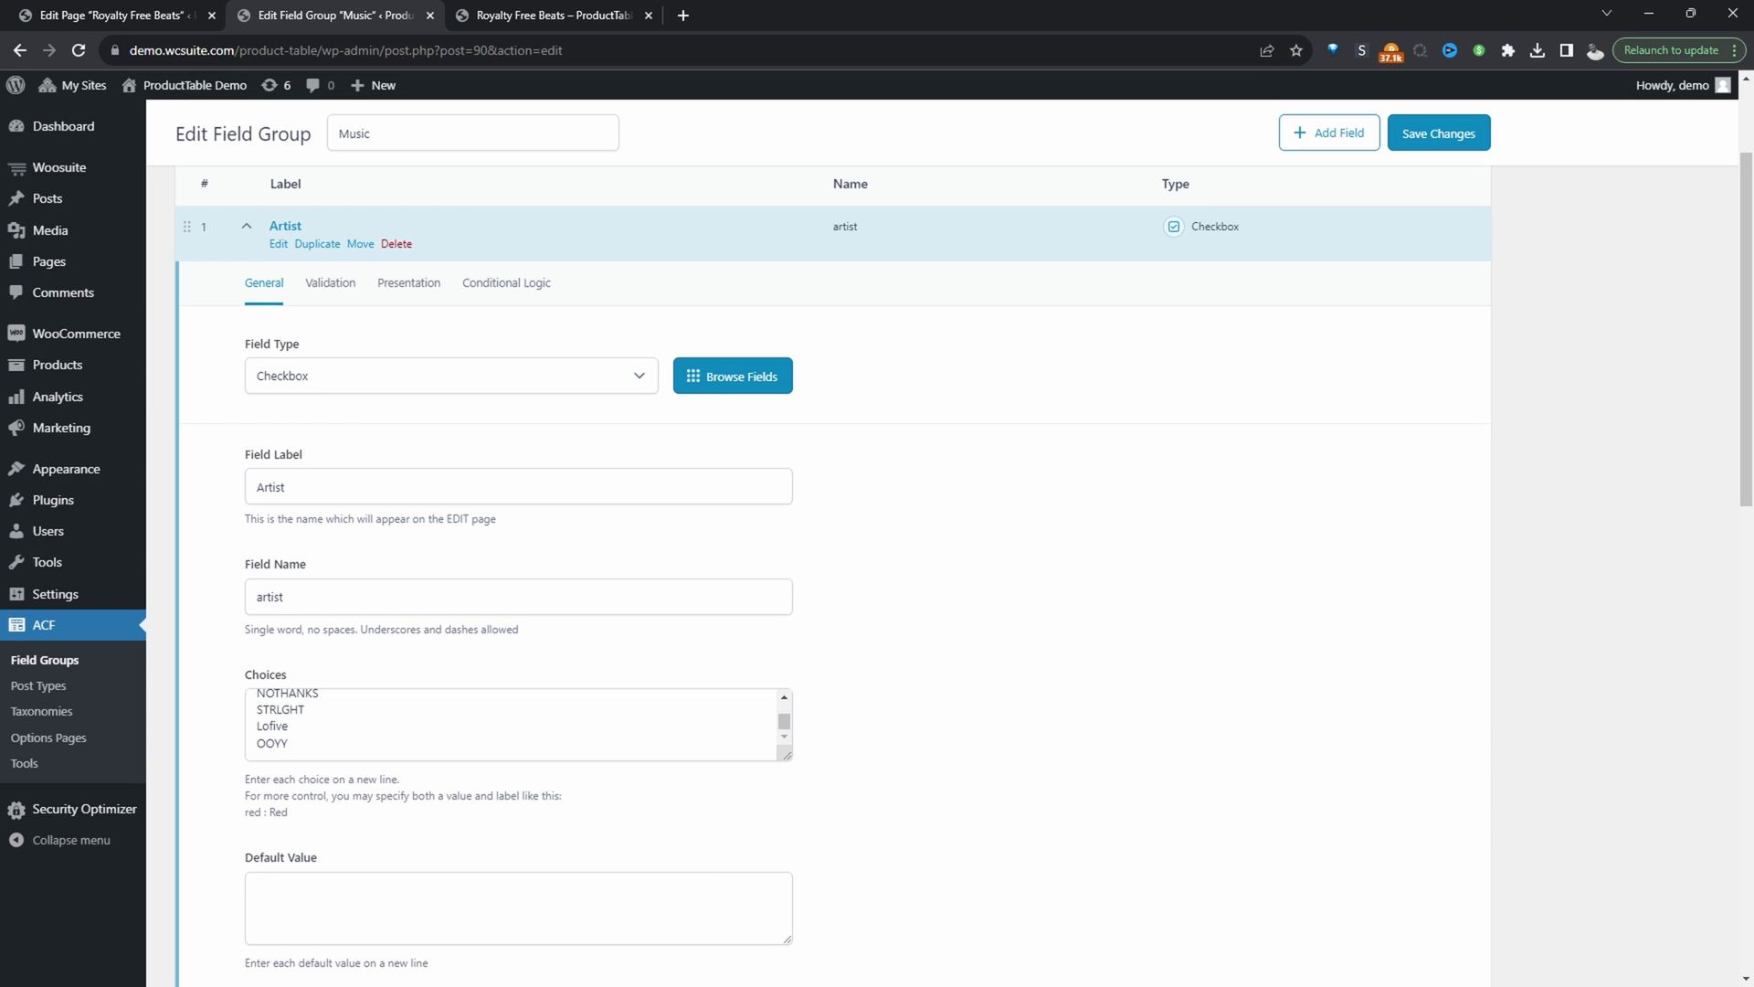
- Check the Music field group's remaining fields and its location rule for the Product post type
scroll(744, 497, down, 7)
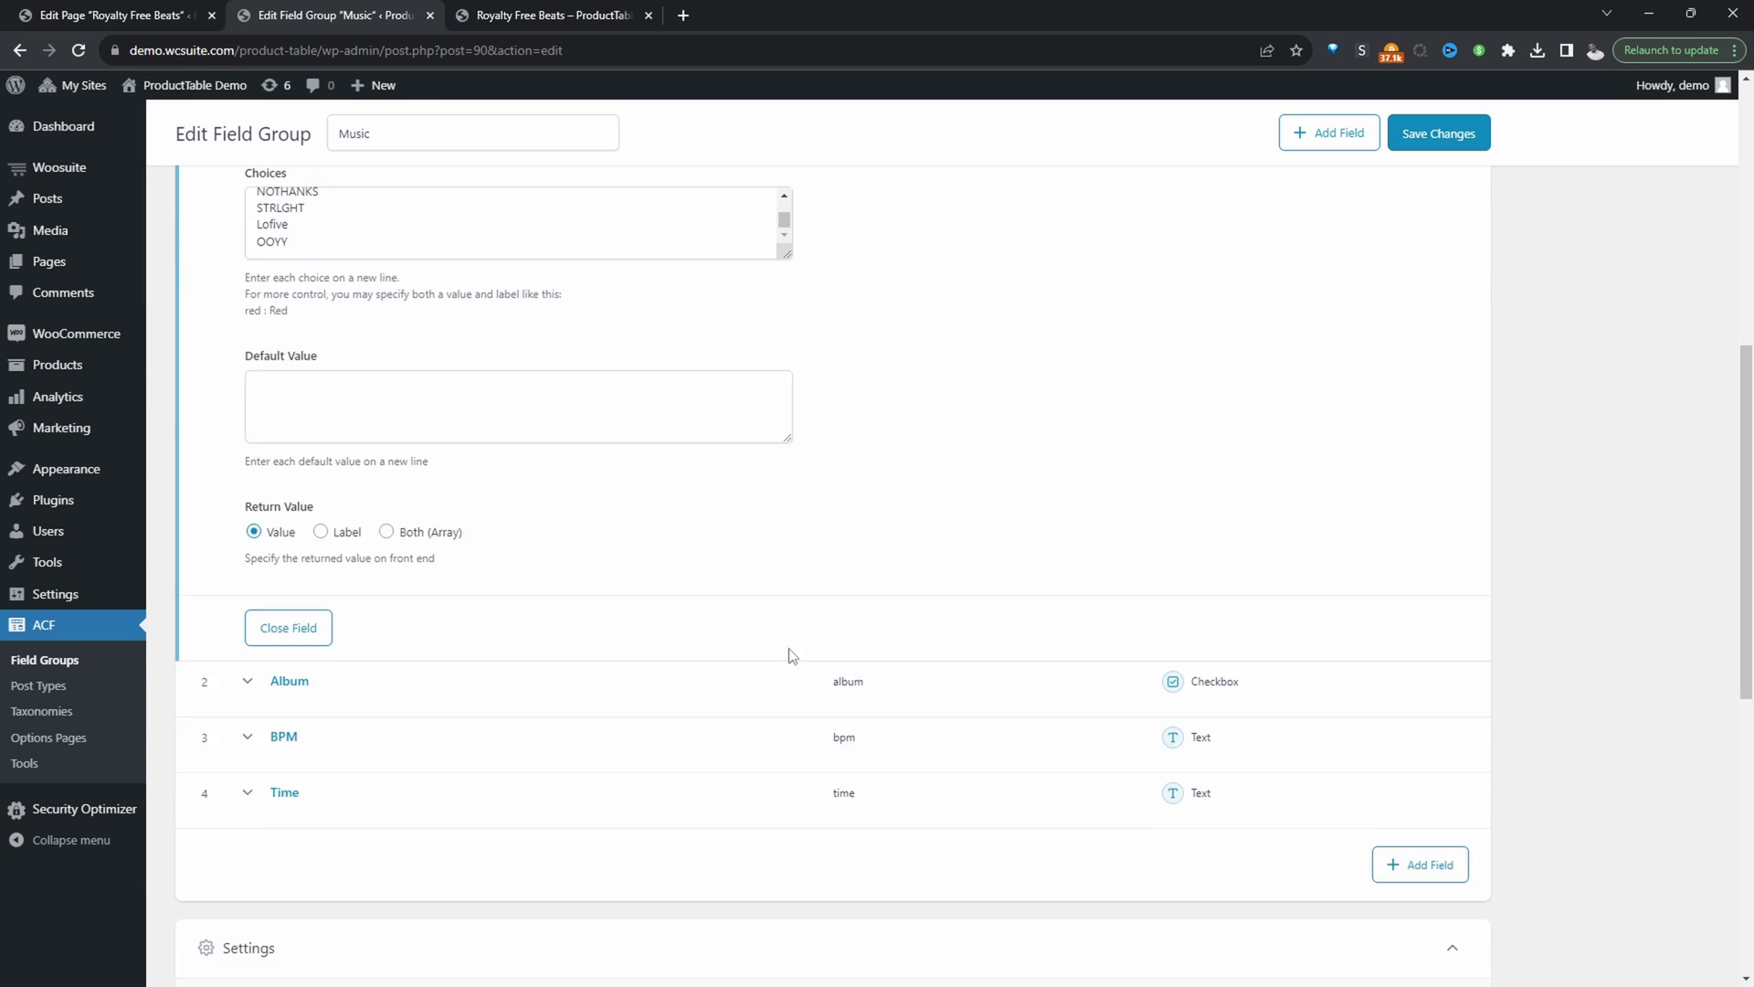
scroll(607, 619, down, 4)
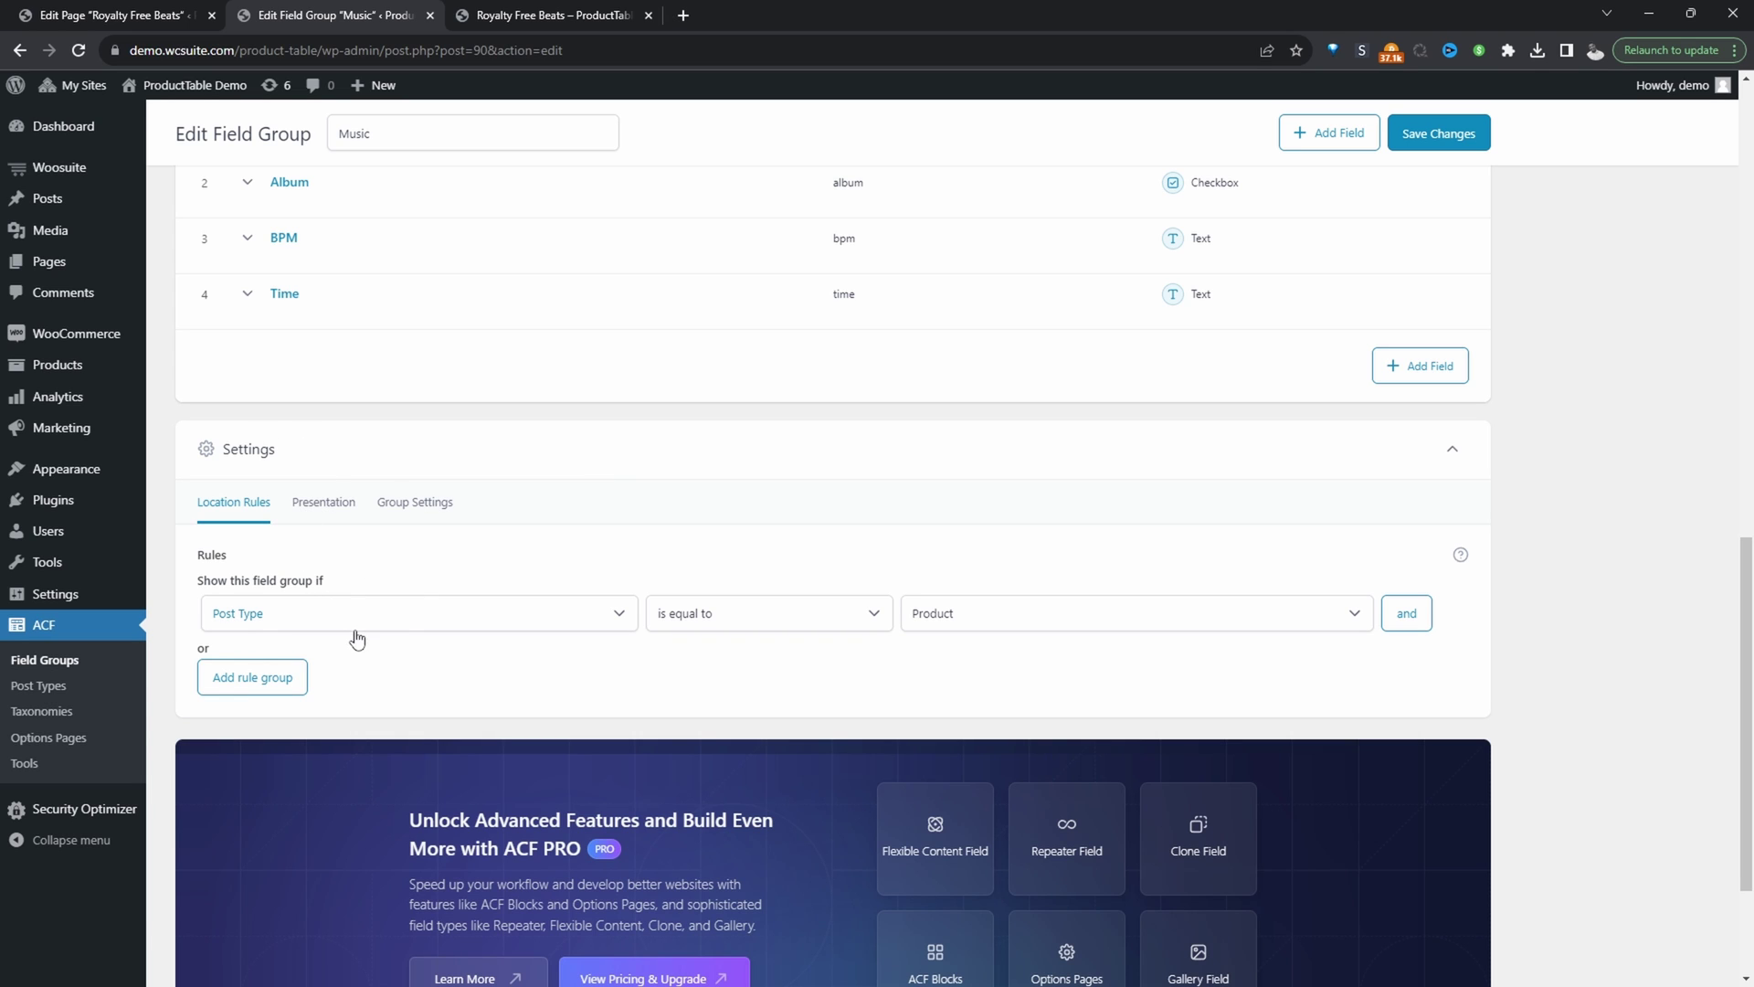
click(249, 619)
click(301, 661)
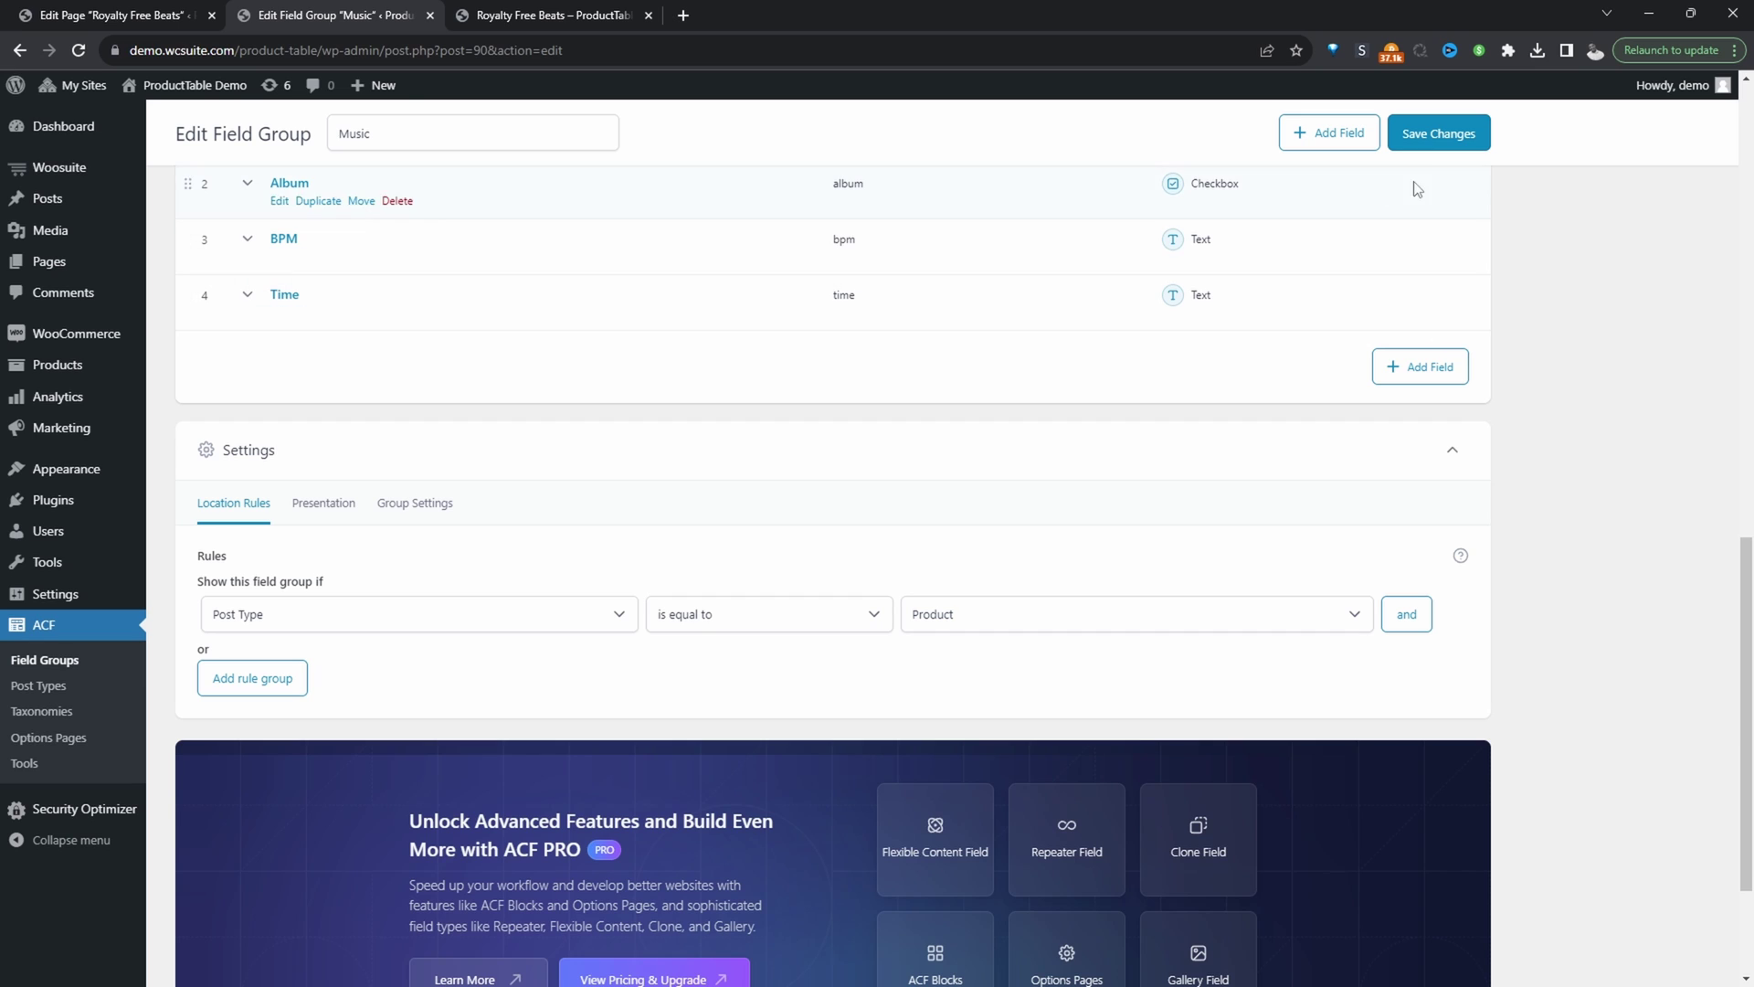
click(1400, 155)
- Open the Curlicue product from the full product list for editing in a new tab and collapse its Domain and Washing Machine sections
mouse_move(101, 370)
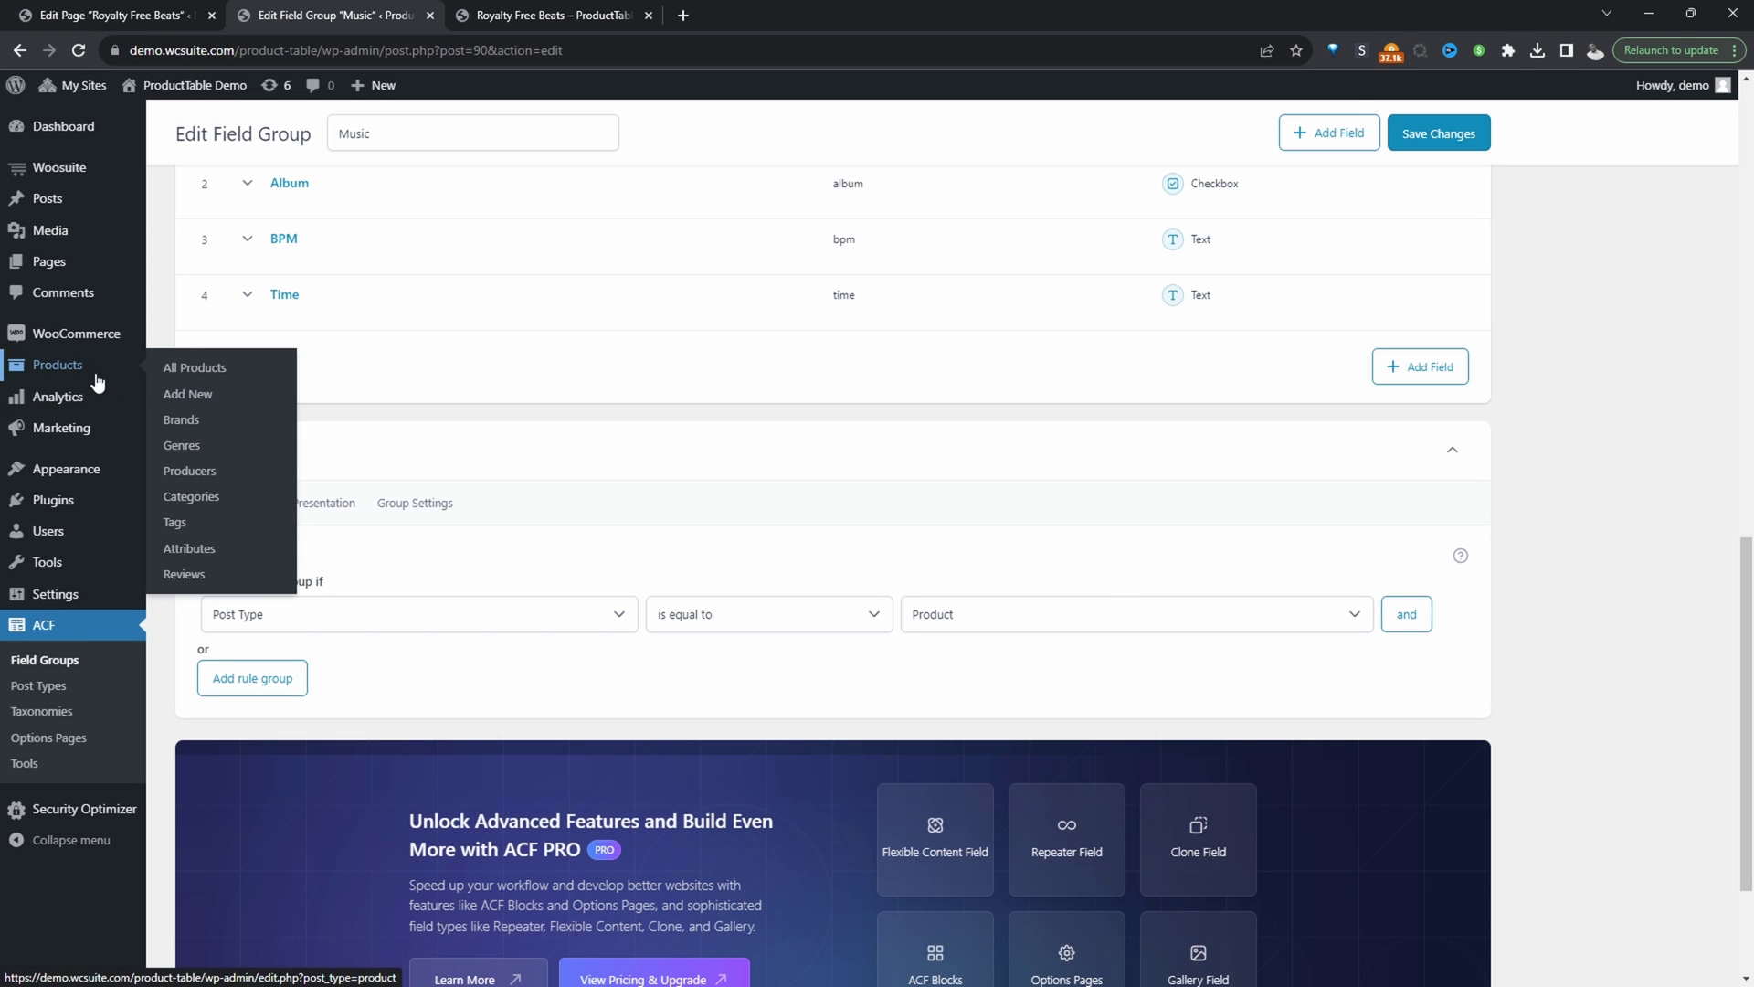
click(179, 375)
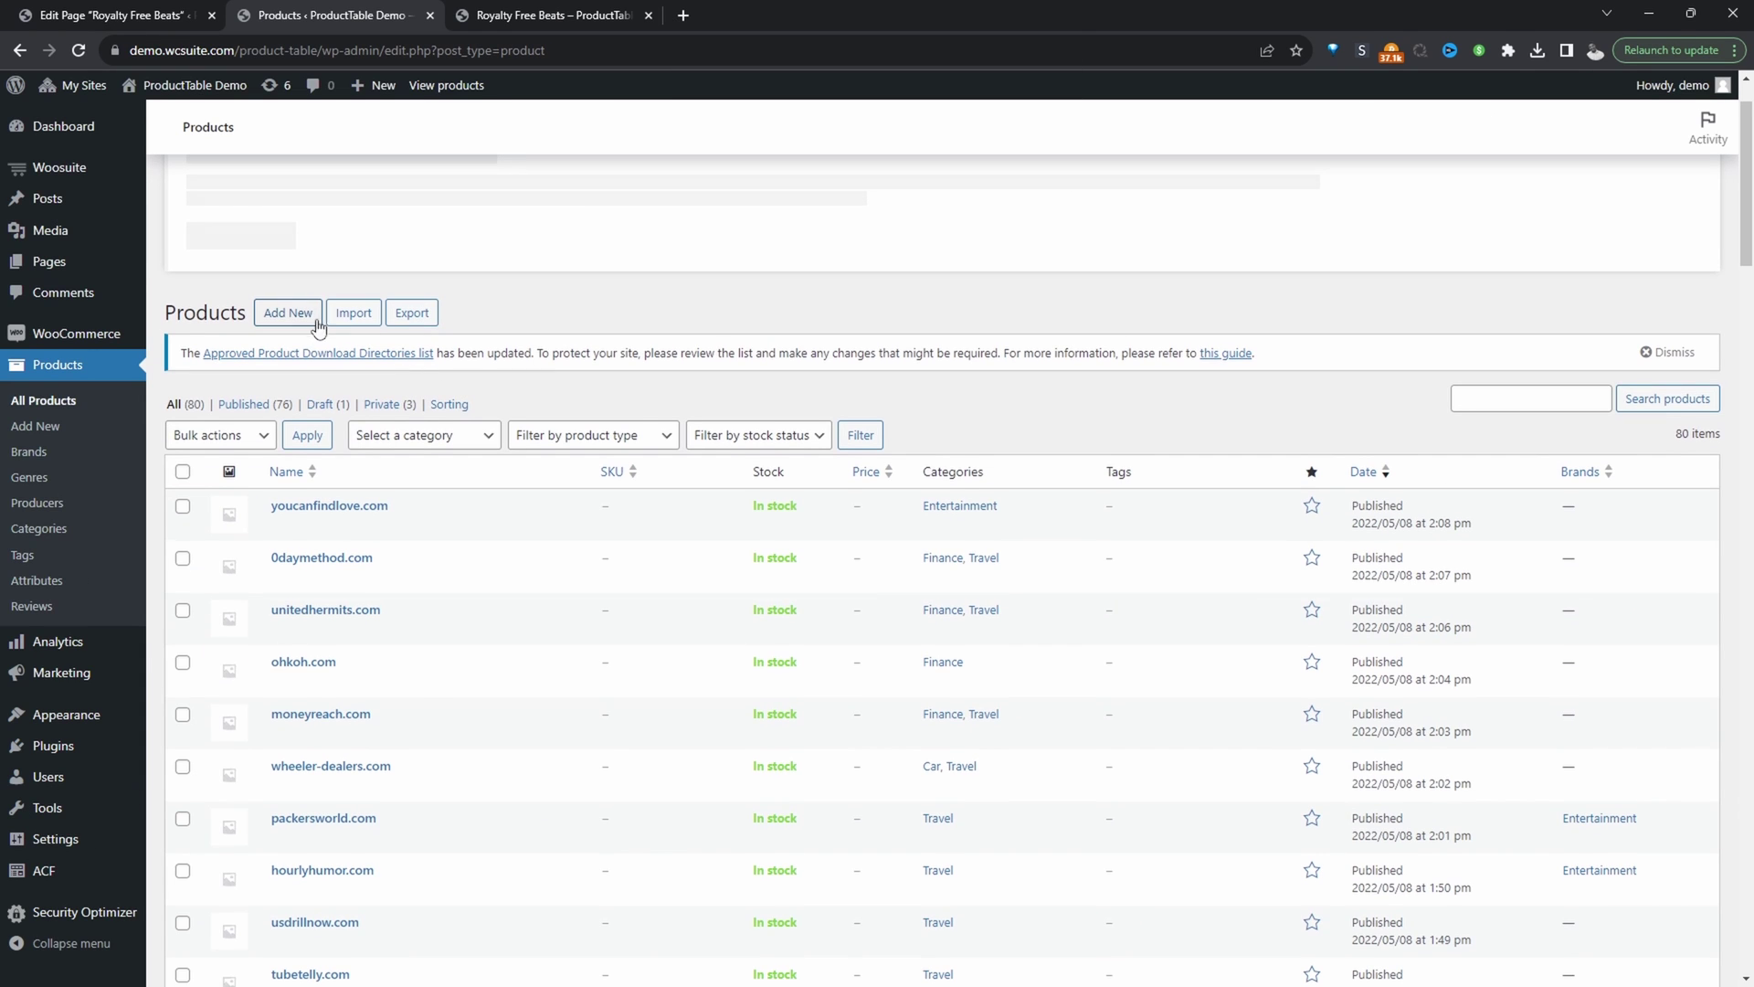
scroll(311, 366, down, 10)
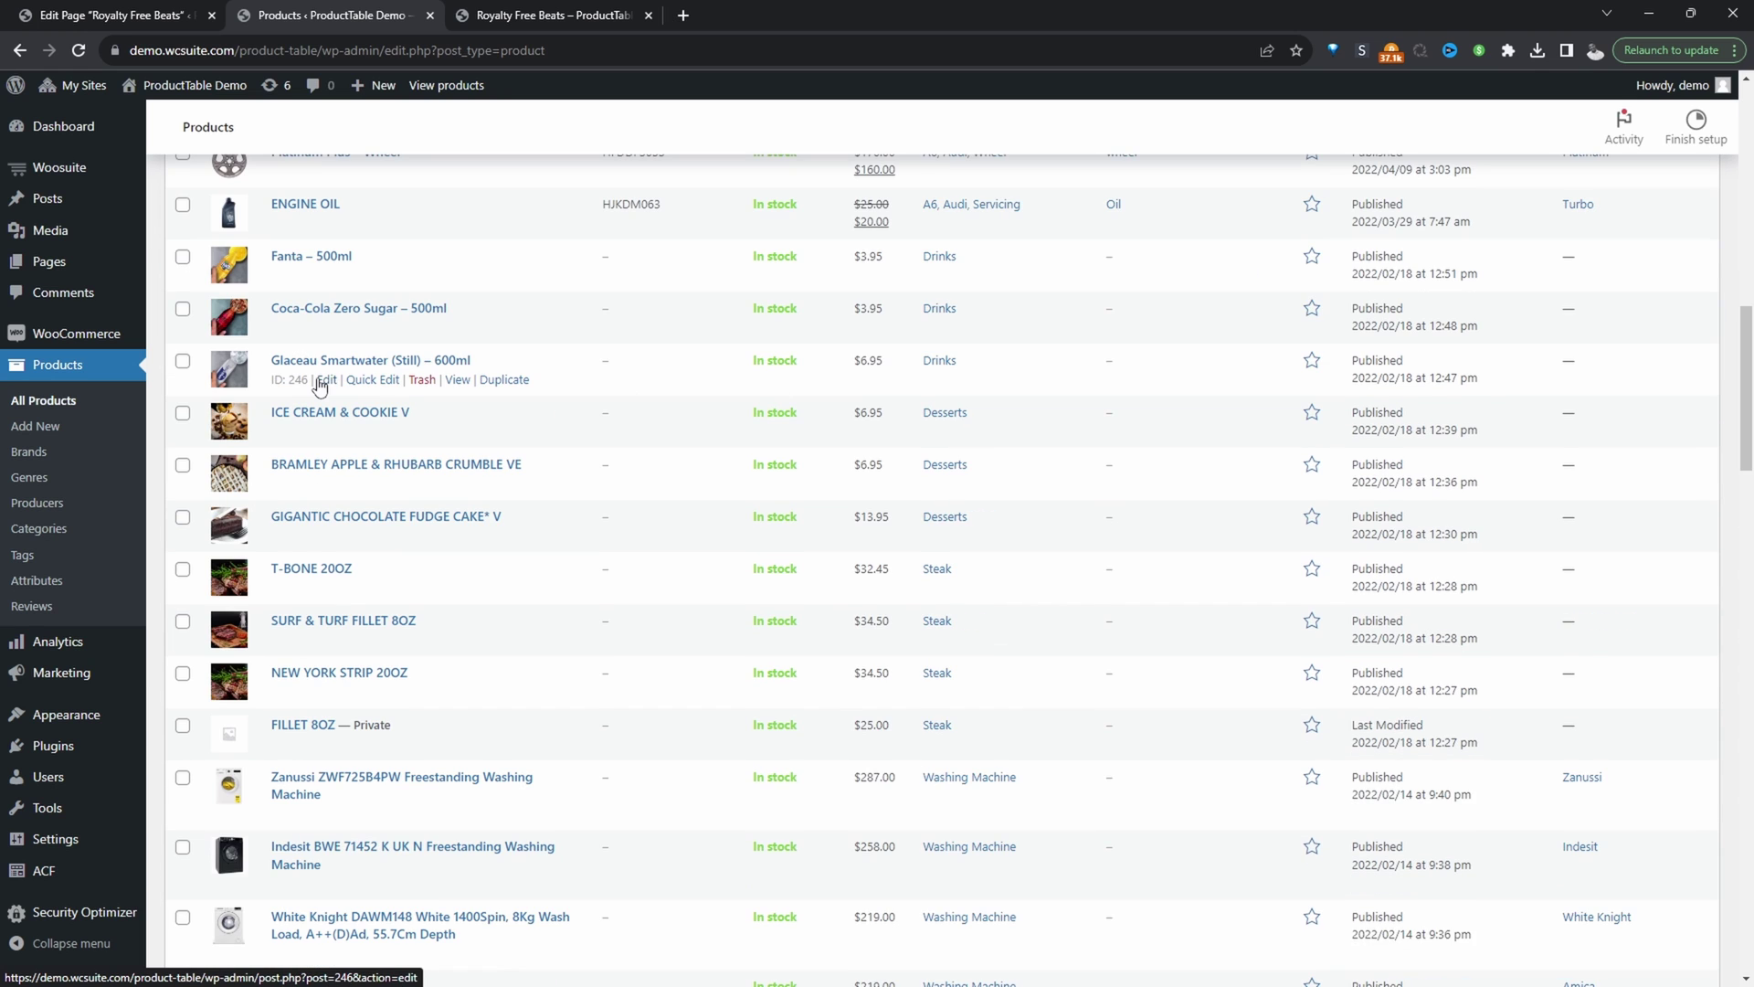
scroll(320, 386, down, 9)
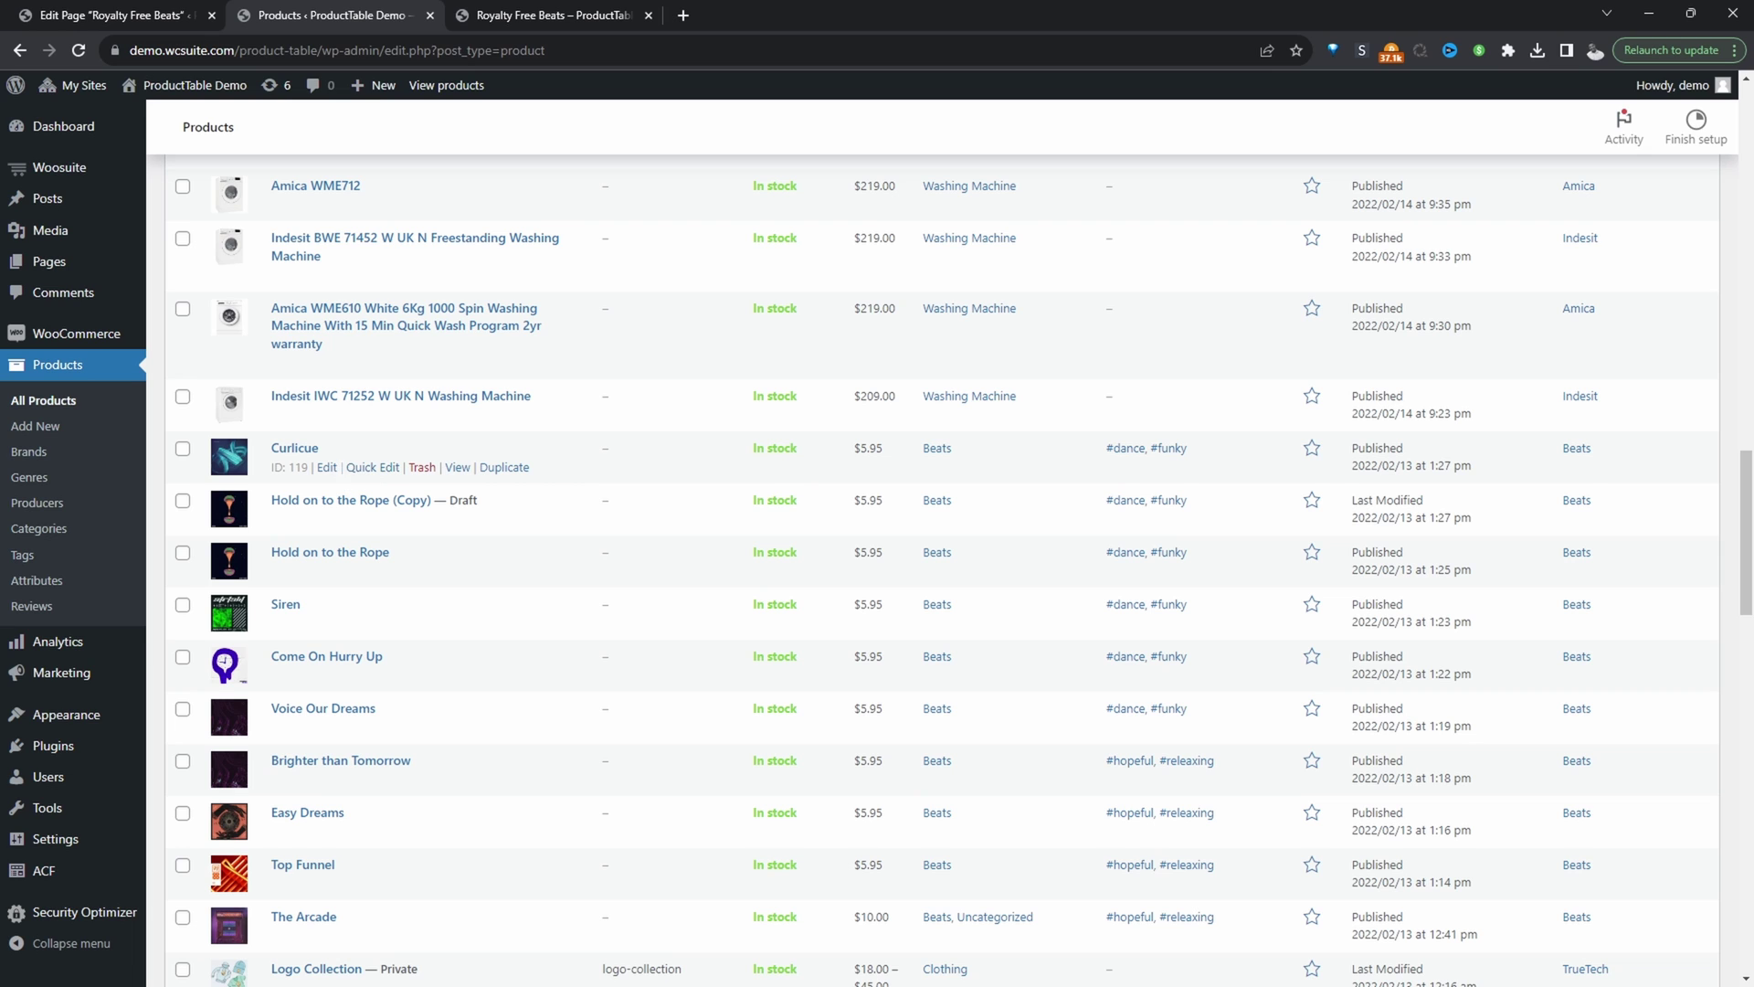
middle_click(327, 468)
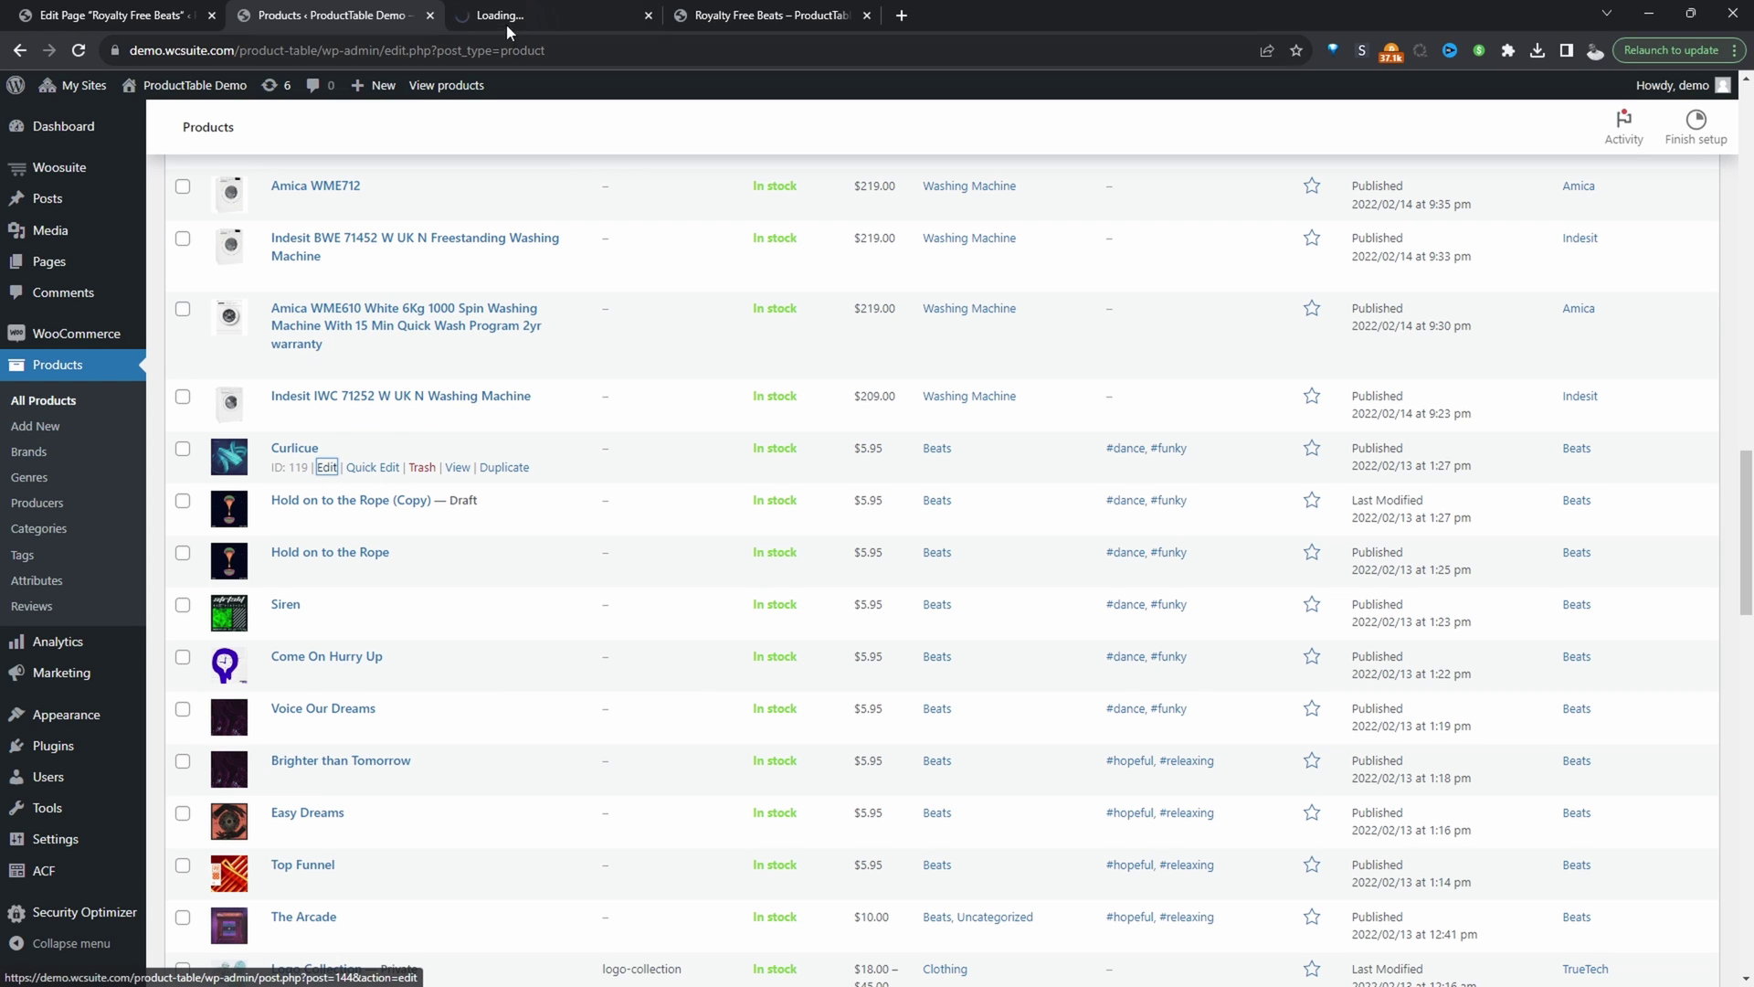
key(ctrl+Tab)
drag(245, 236, 160, 245)
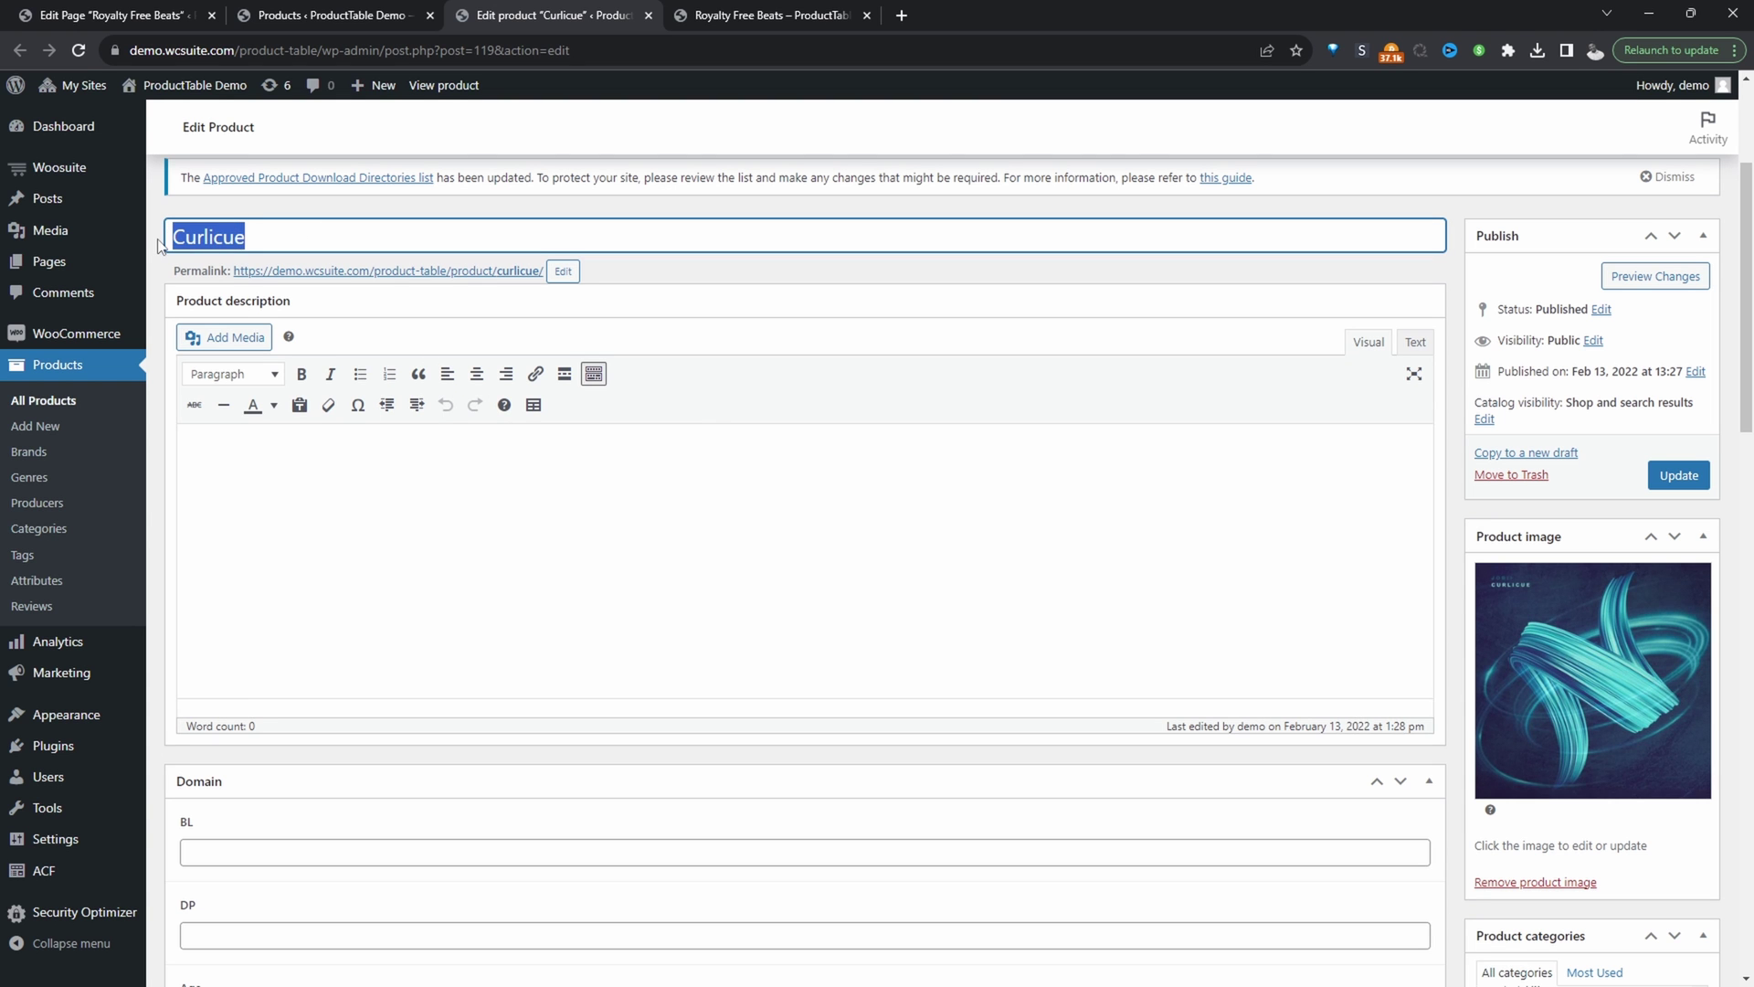
click(1428, 780)
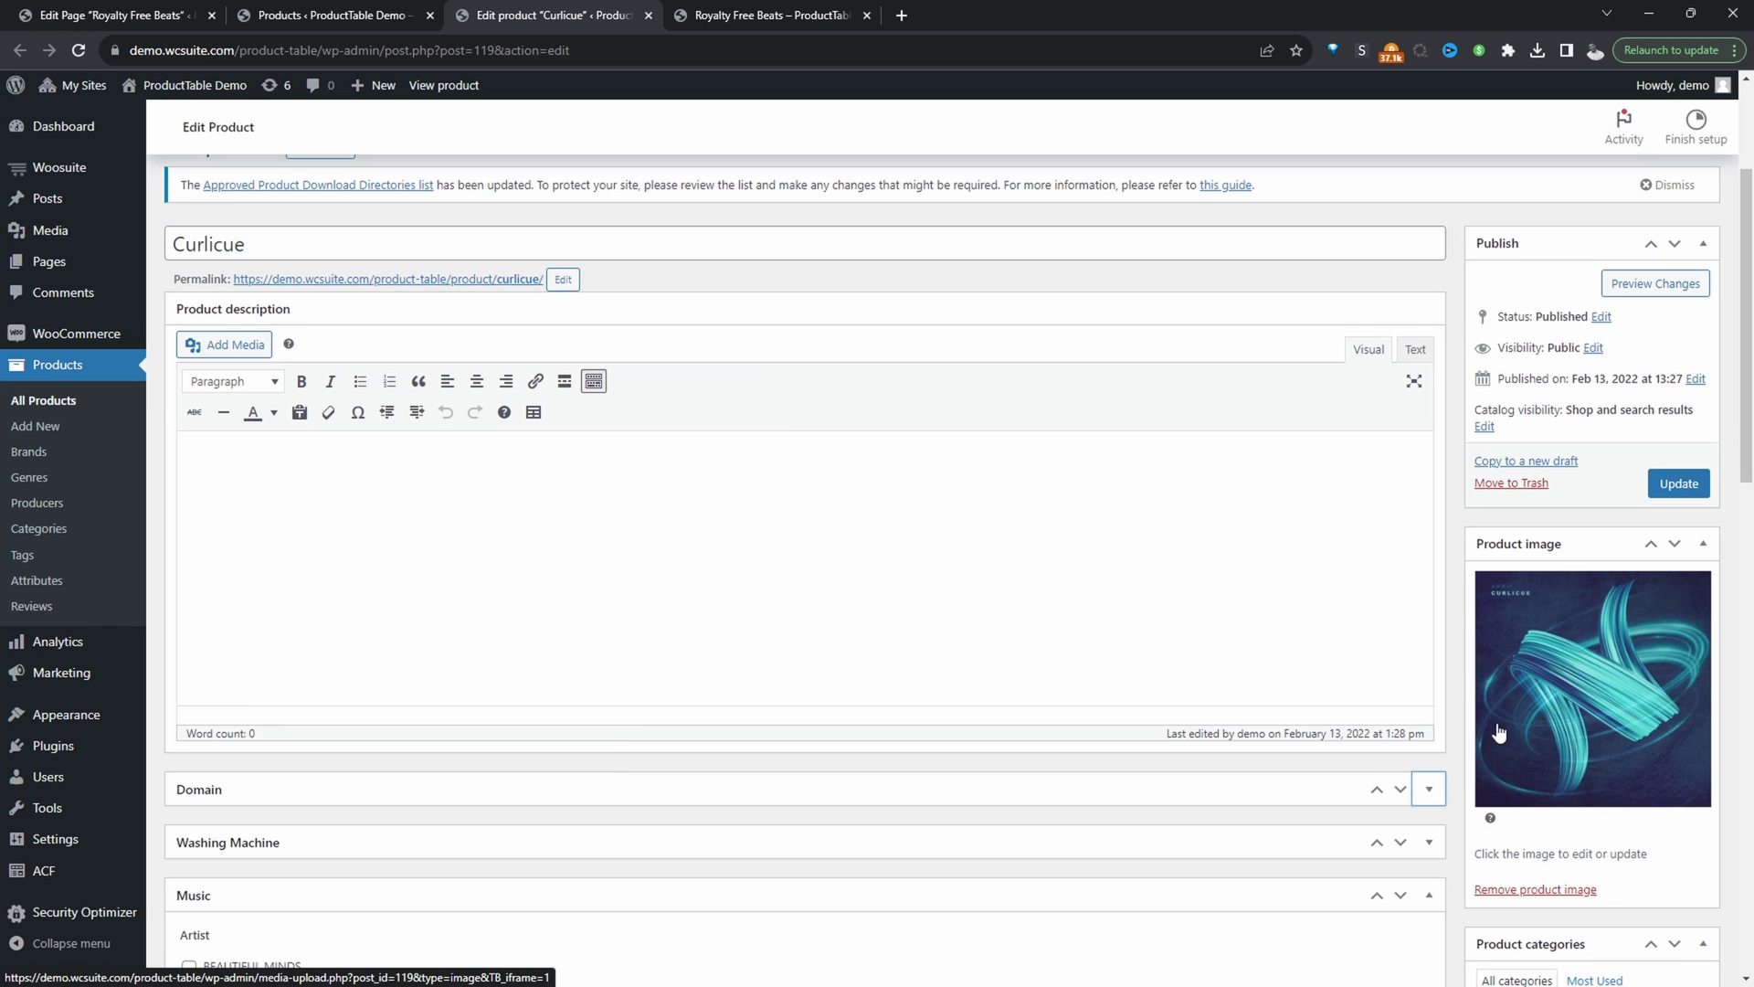
- Examine the product's Music fields, categories, short description and the Genres and Producers taxonomy boxes
scroll(186, 552, down, 5)
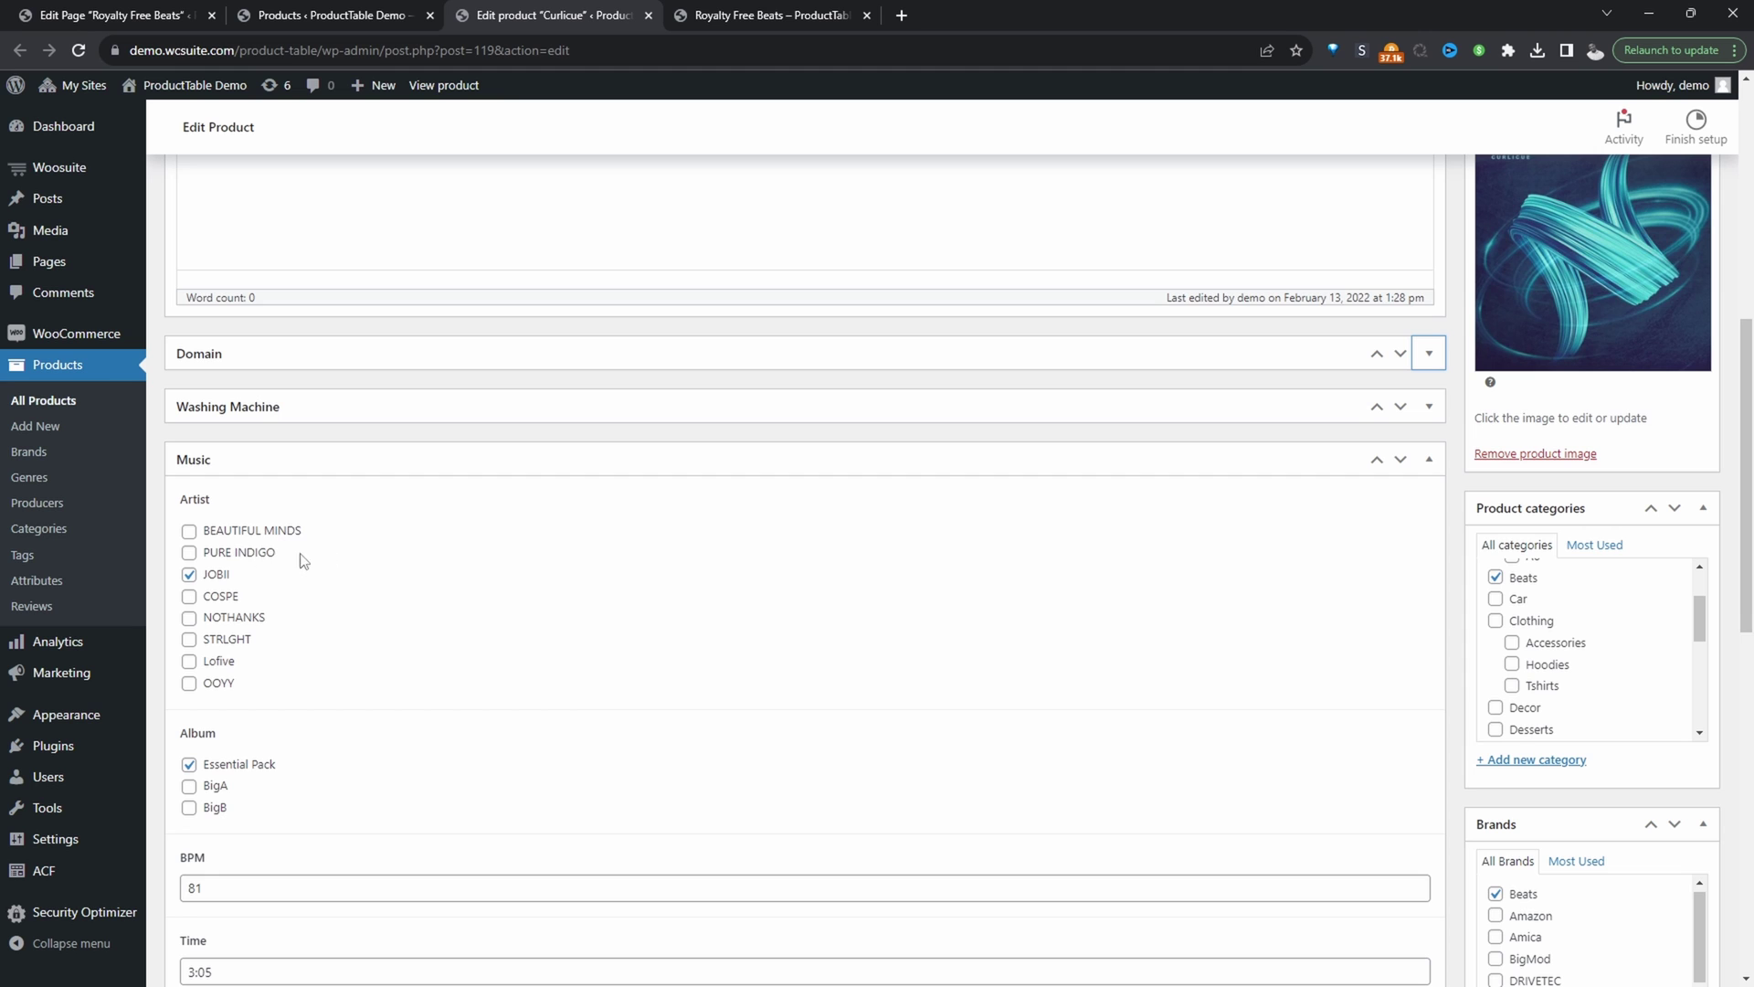
scroll(353, 591, down, 3)
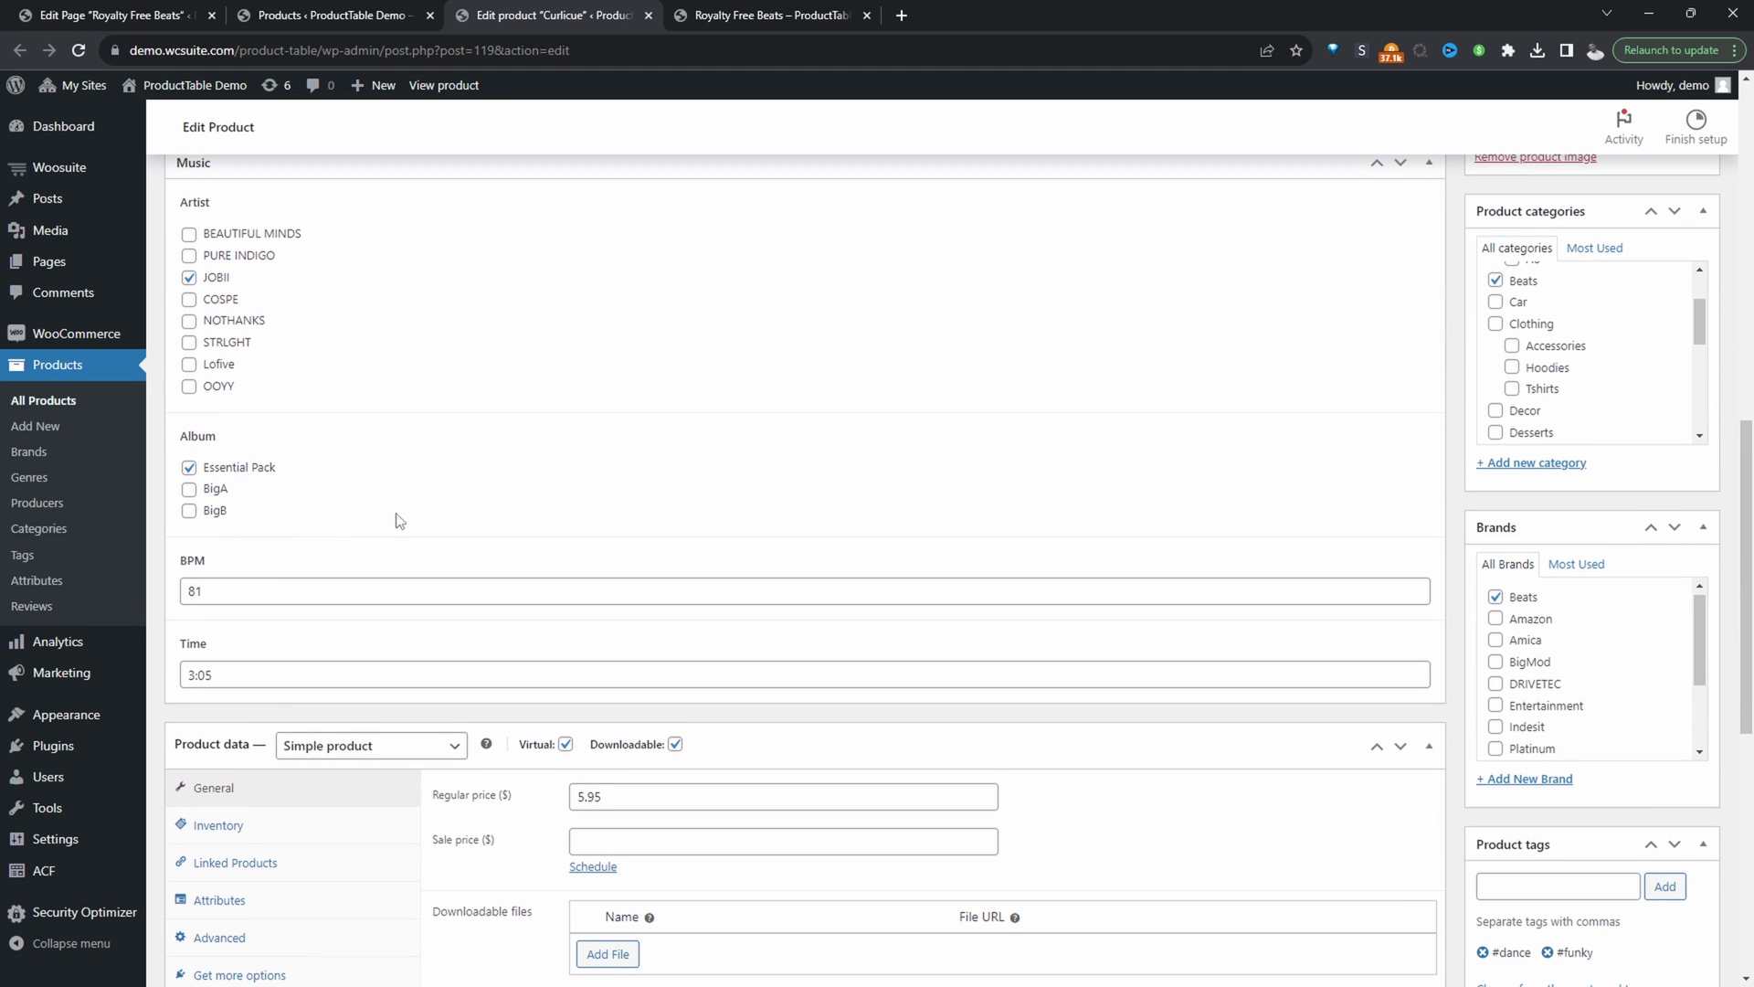
scroll(1544, 559, up, 1)
scroll(1549, 556, up, 2)
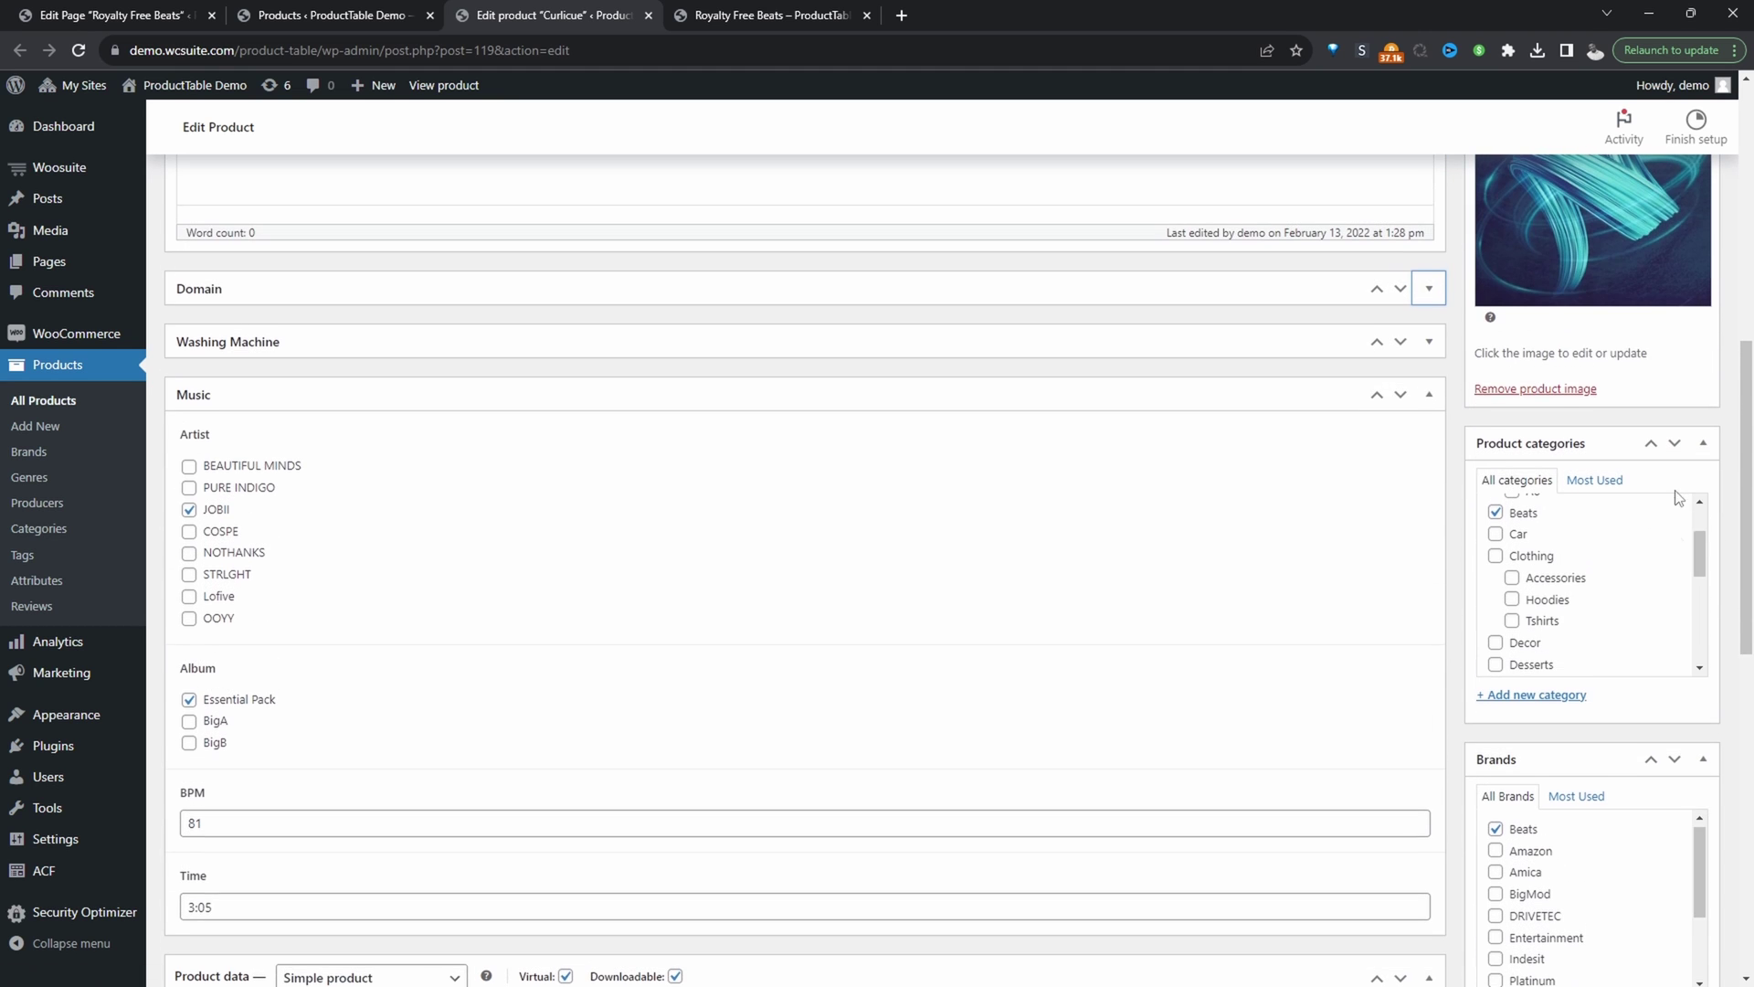
scroll(1558, 571, down, 1)
scroll(1559, 574, down, 3)
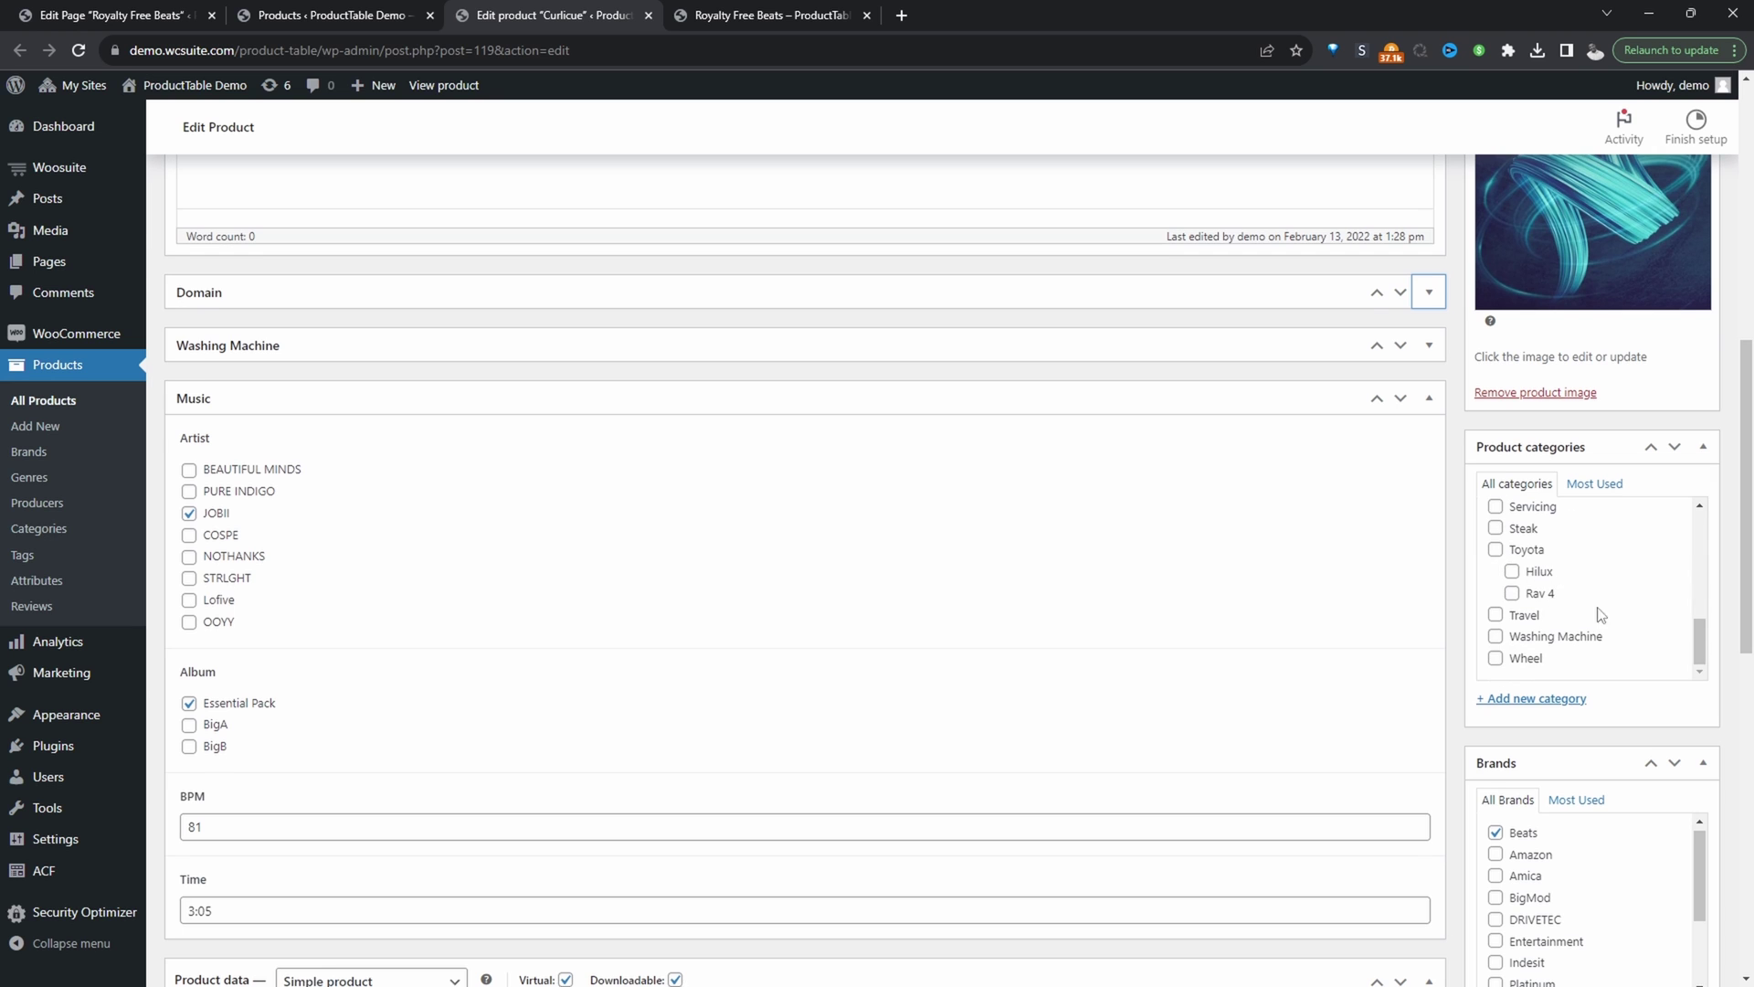
scroll(1723, 402, down, 4)
scroll(1723, 422, down, 6)
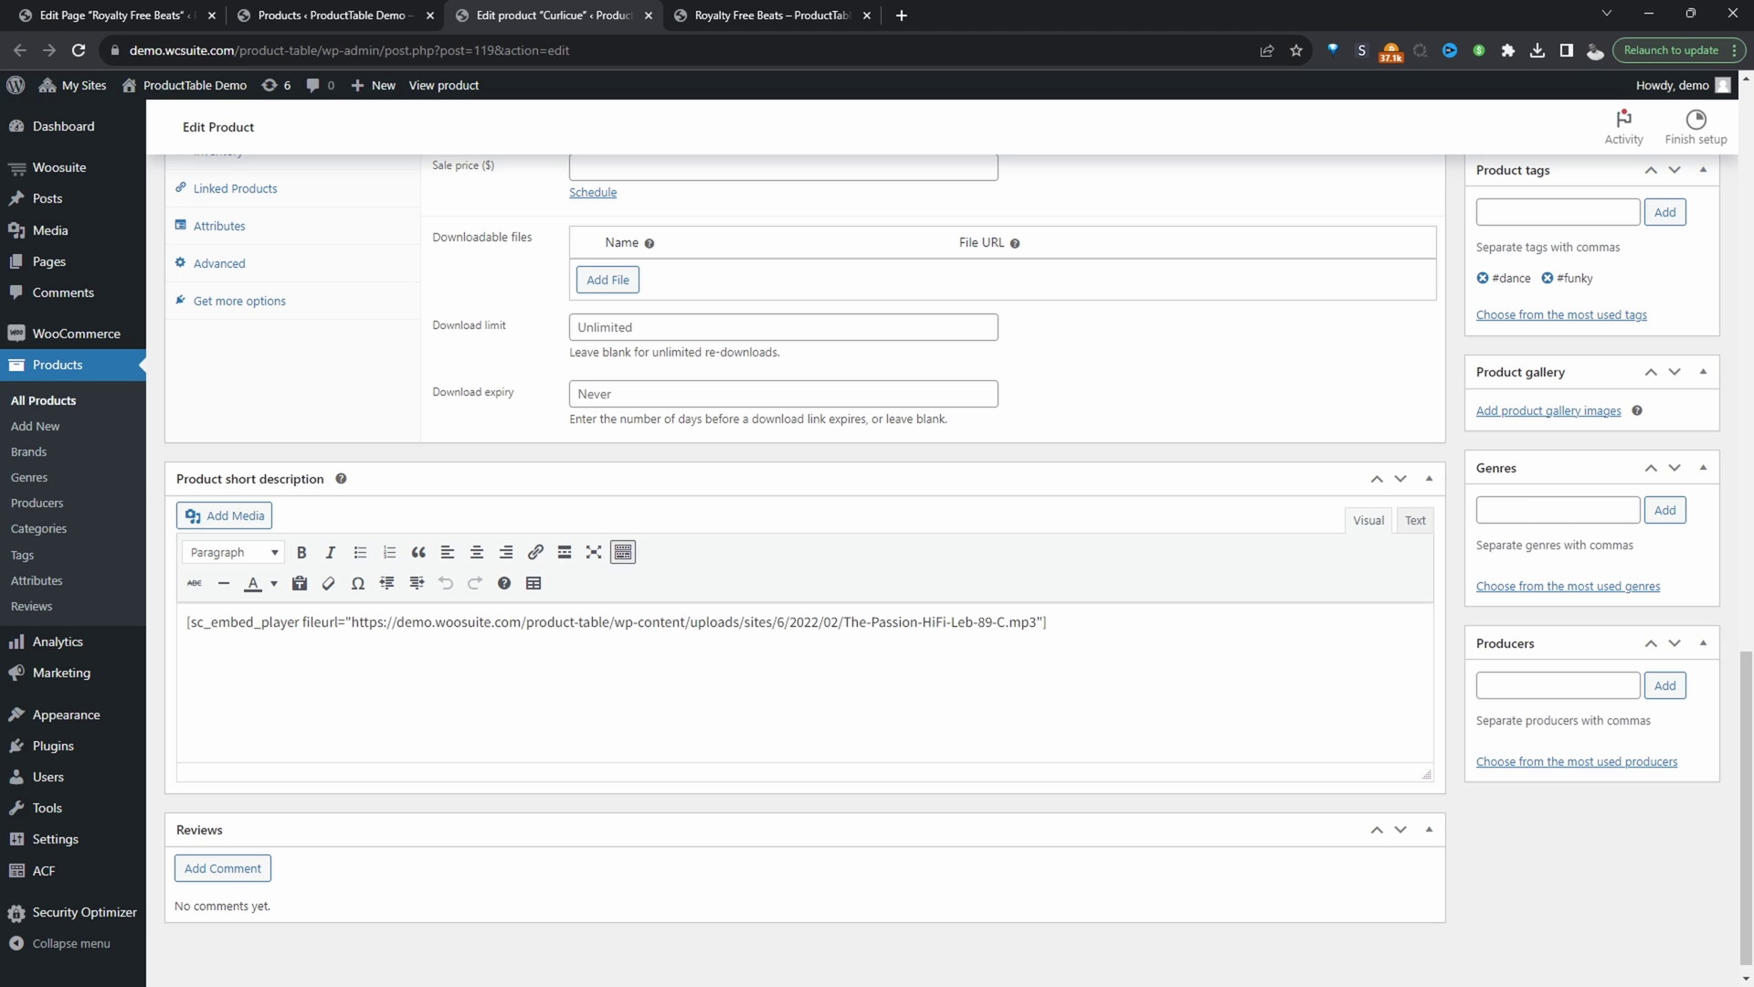
scroll(407, 575, up, 15)
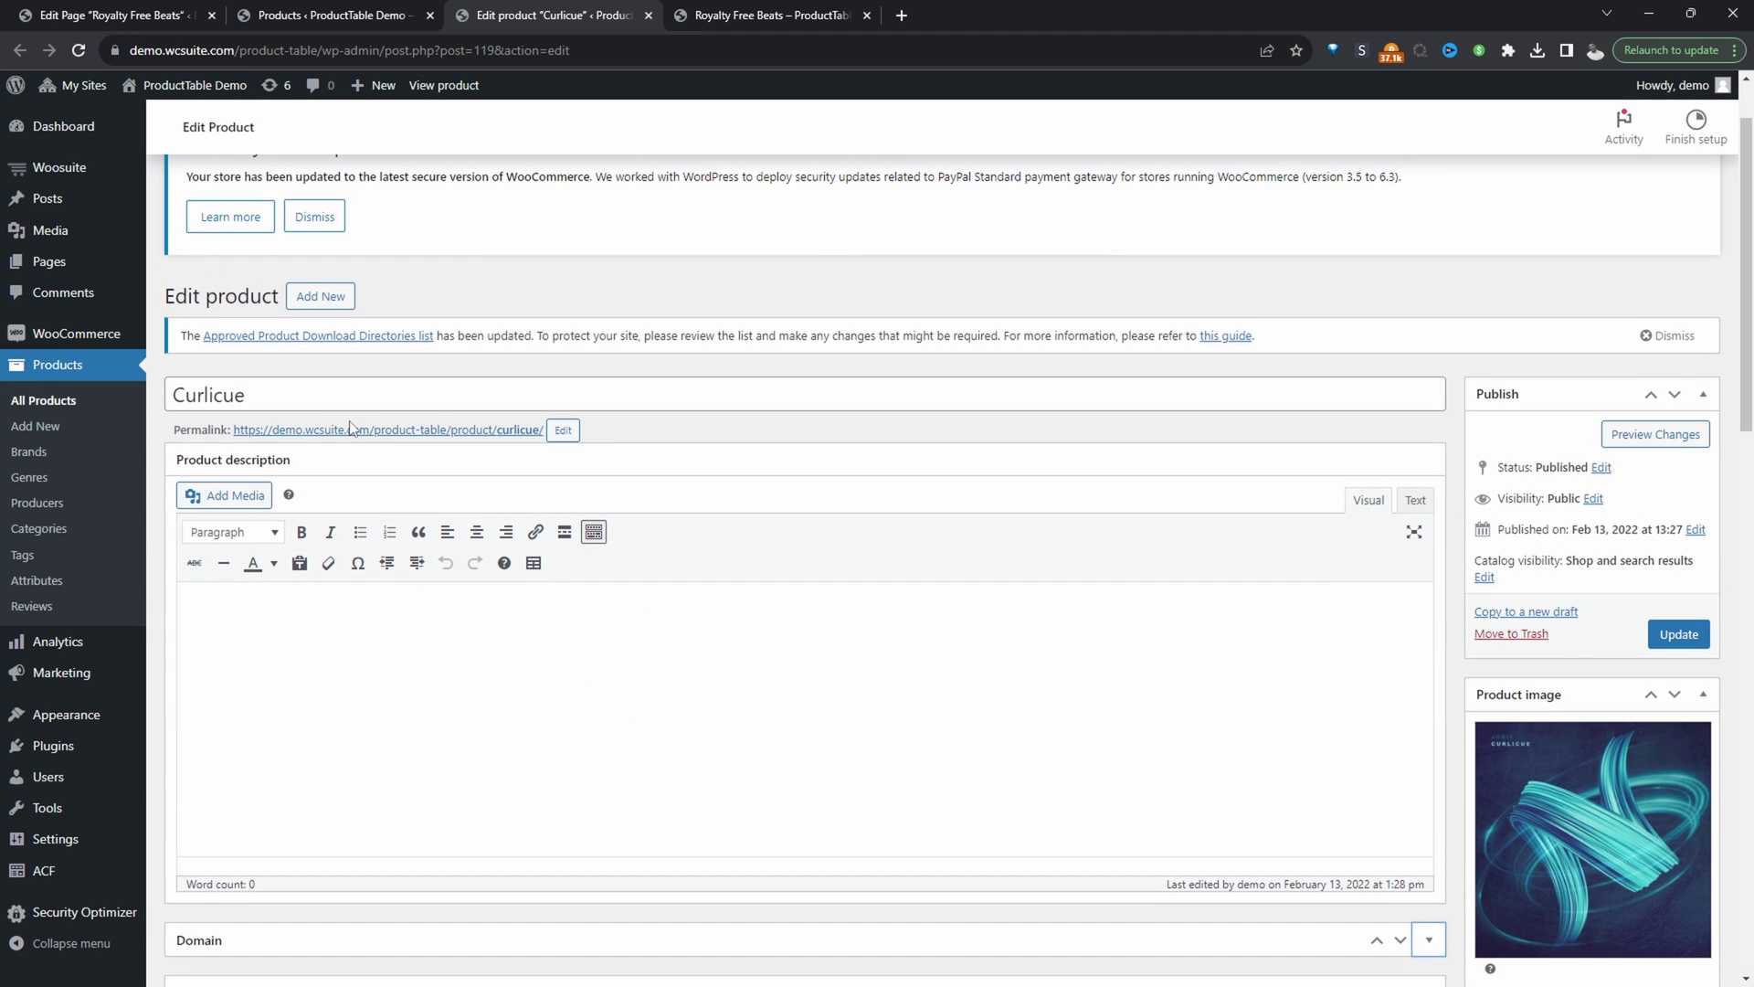
- Review the product's title, artist, album, BPM, time and regular price entries
double_click(172, 401)
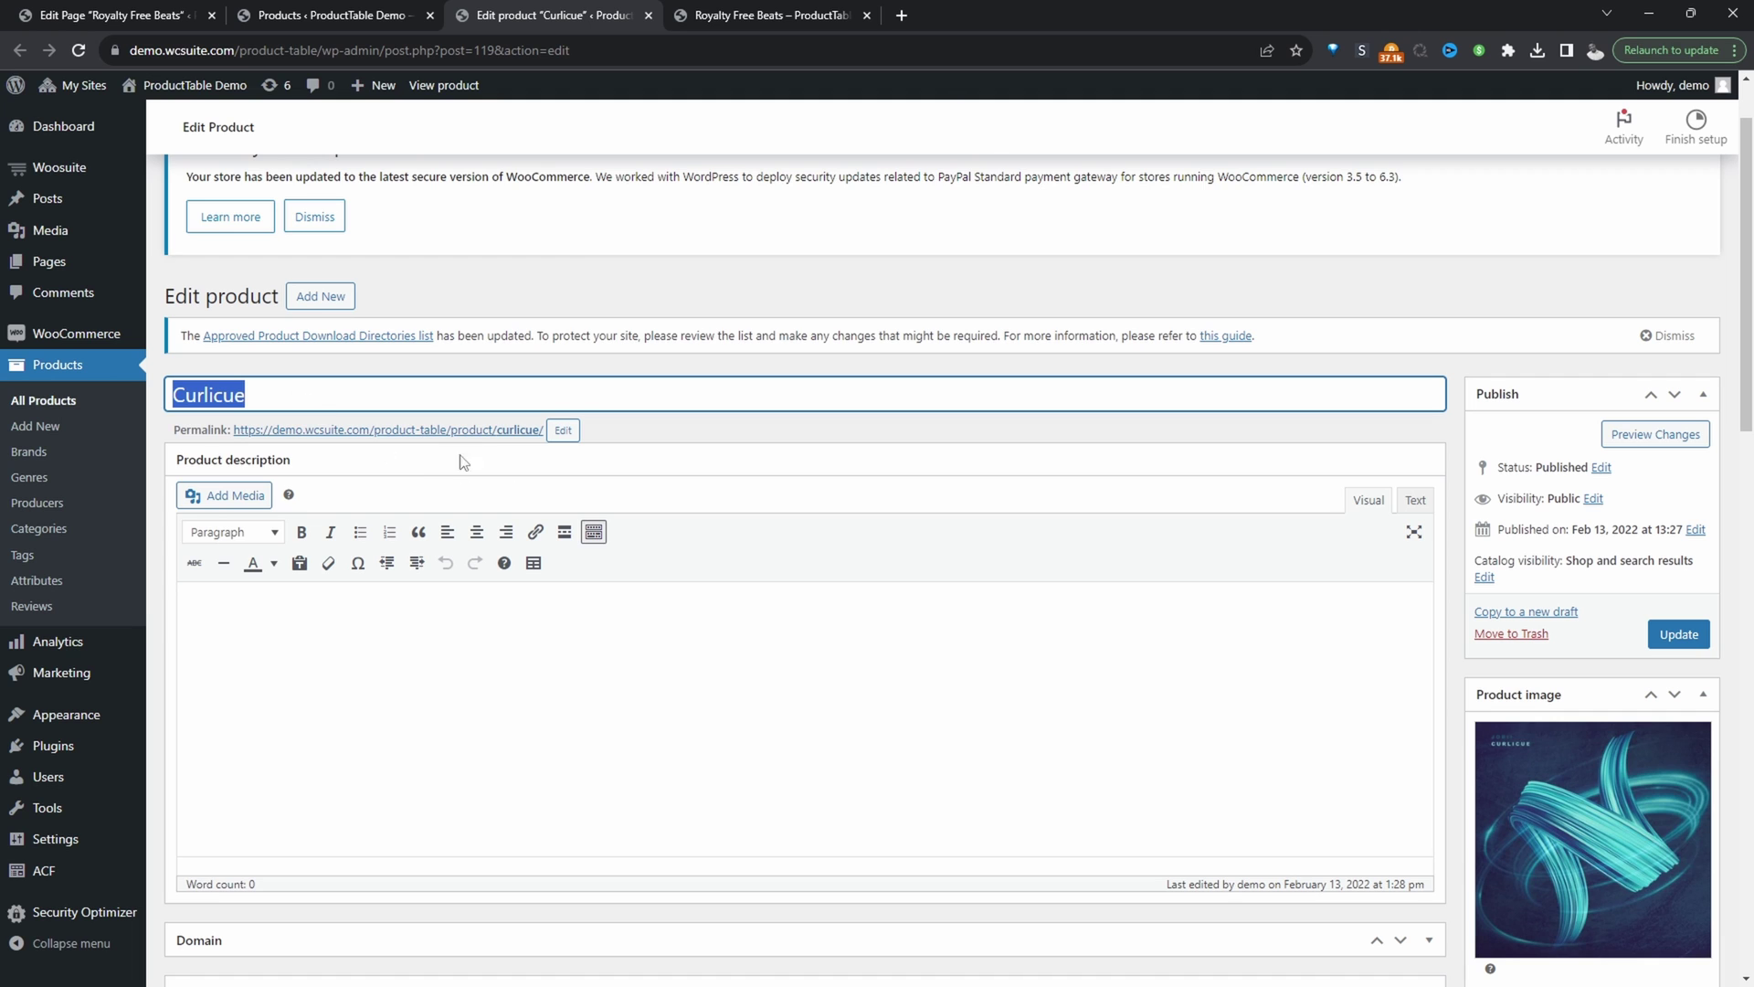
scroll(652, 603, down, 4)
scroll(1600, 507, down, 4)
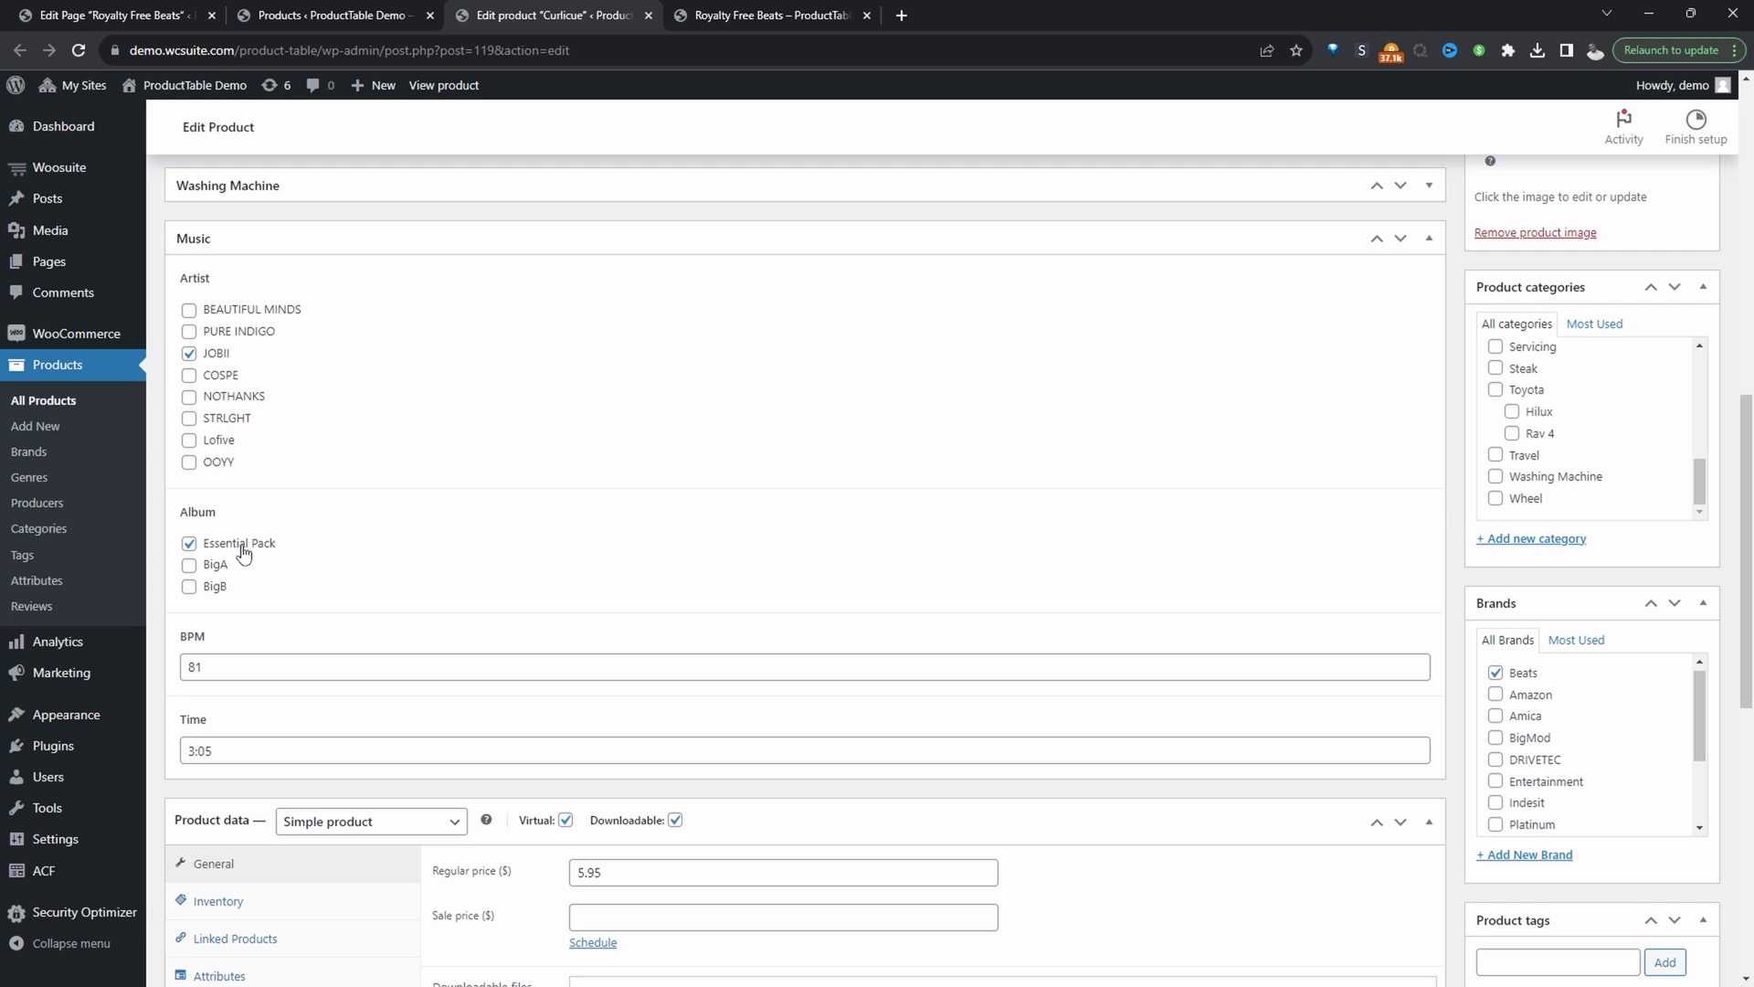
scroll(243, 552, down, 2)
click(203, 458)
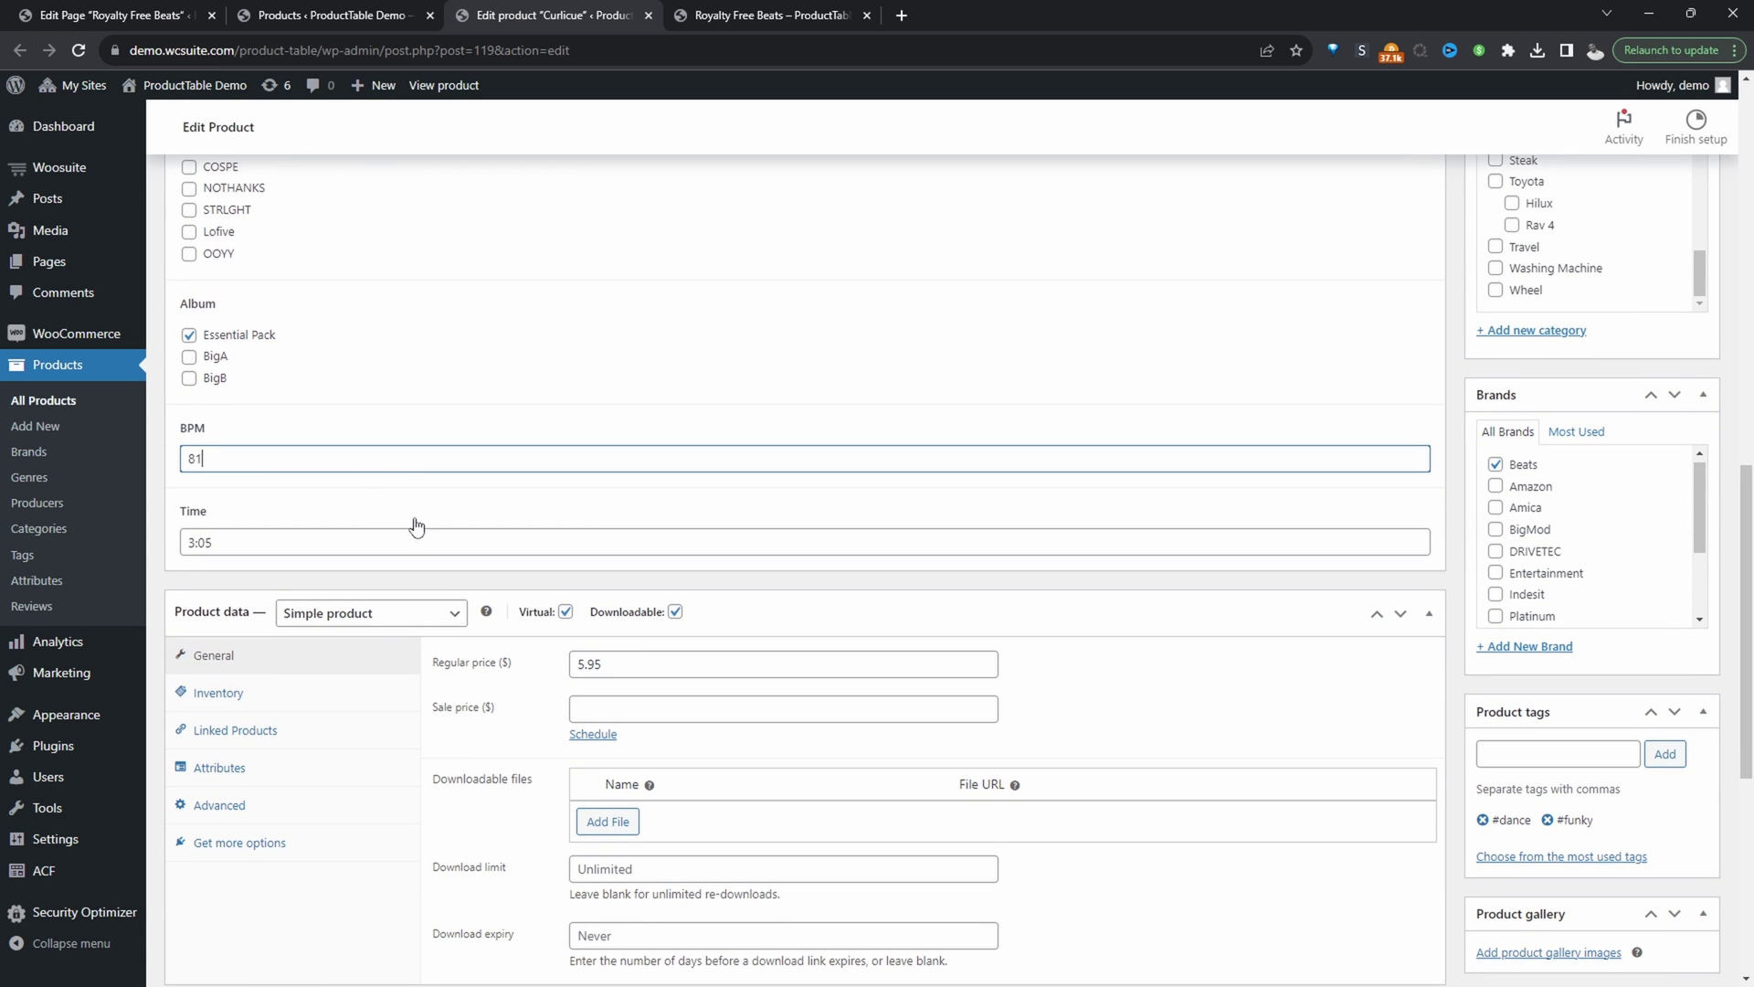
drag(216, 542, 186, 539)
scroll(281, 536, down, 2)
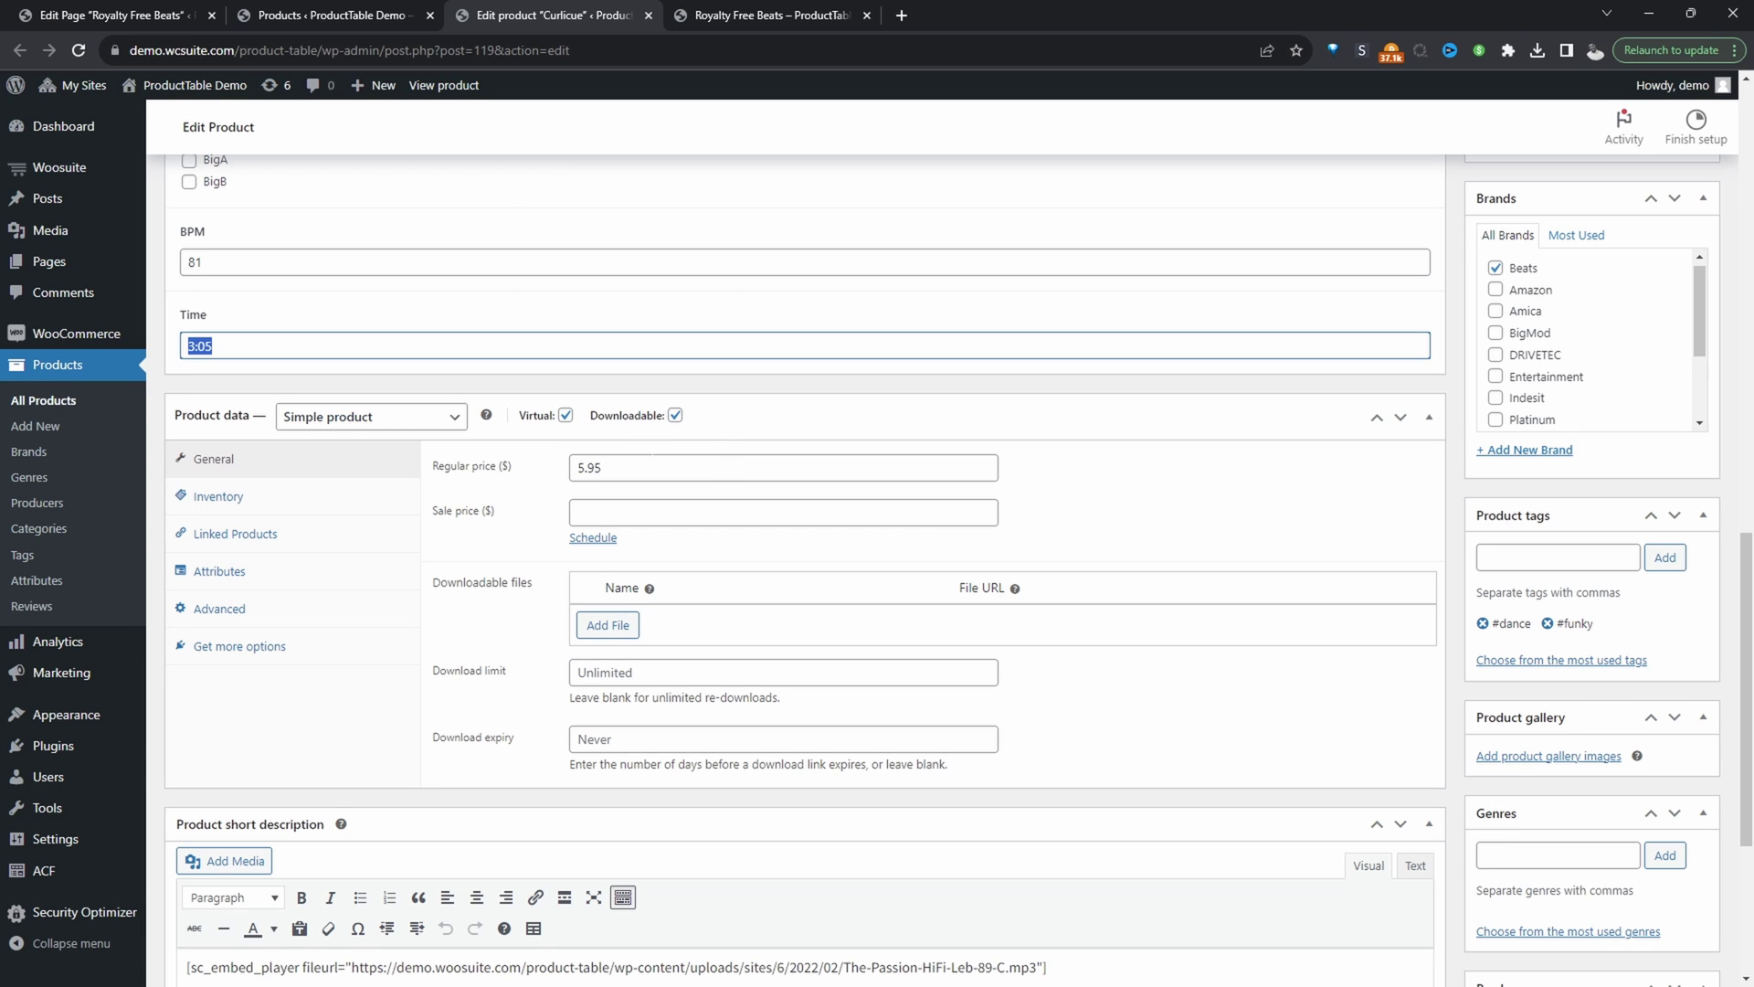
drag(639, 468, 563, 484)
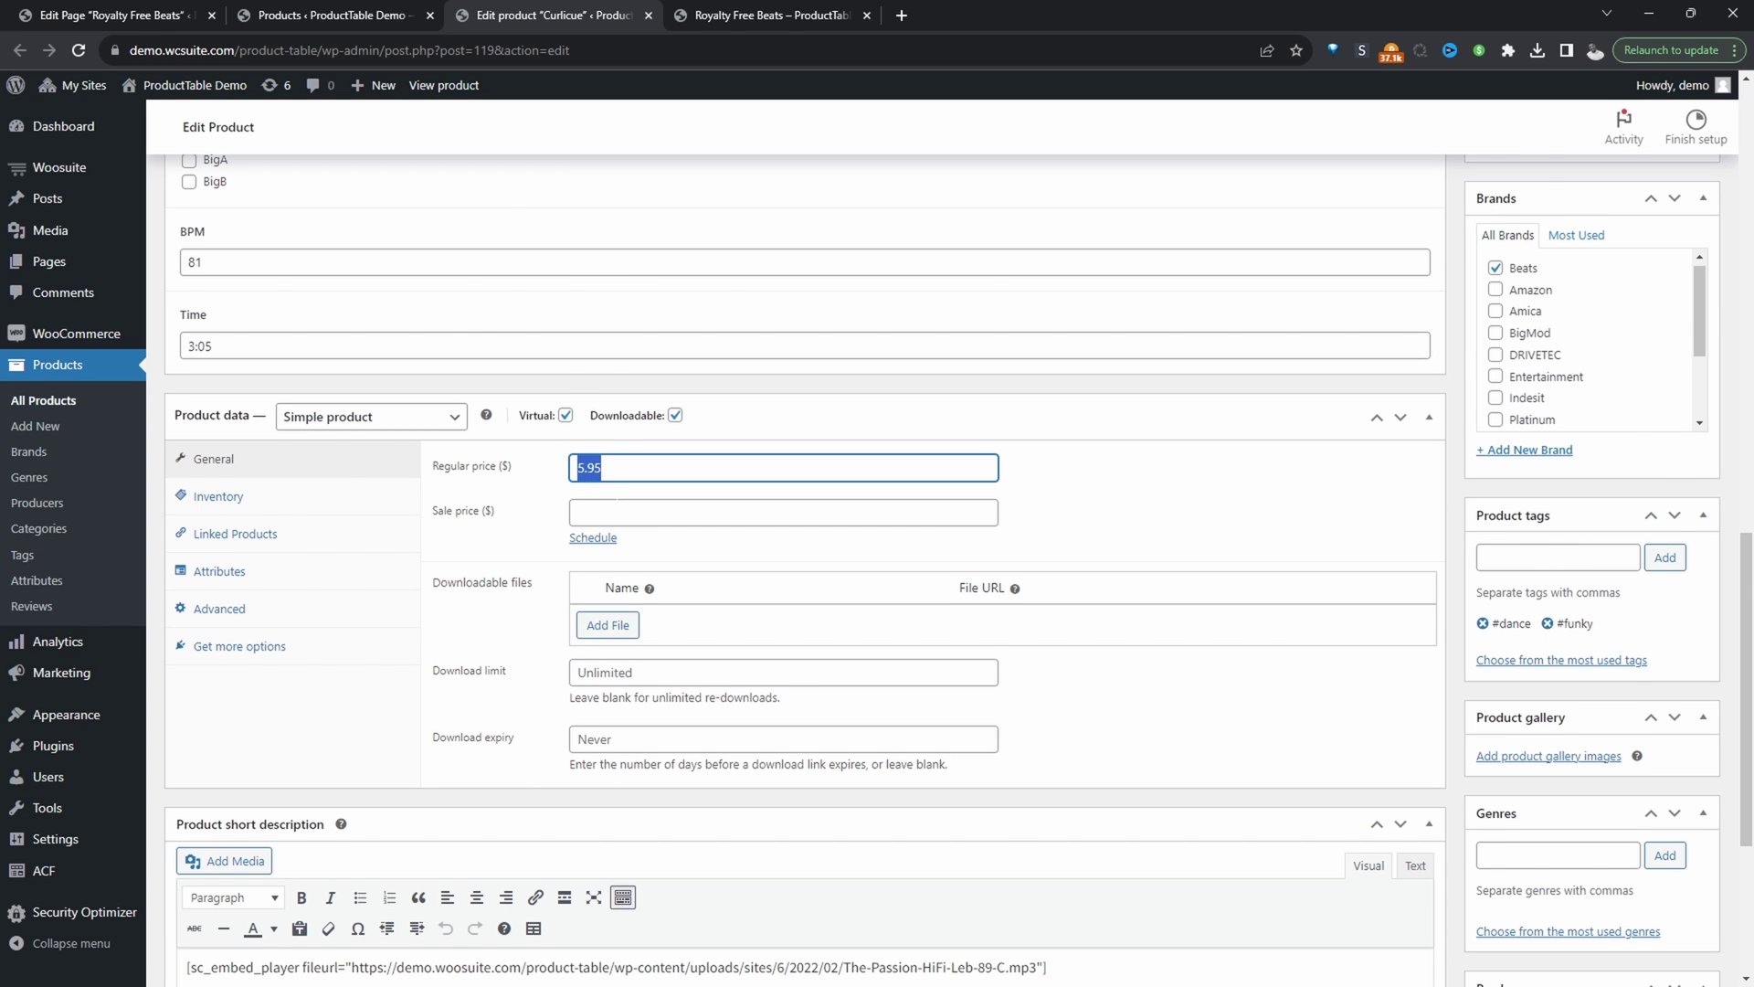
- Add The-Passion-HiFi-Leb-89-C.mp3 from the media library as a downloadable file and name it Curlicue
click(607, 625)
scroll(1227, 437, down, 2)
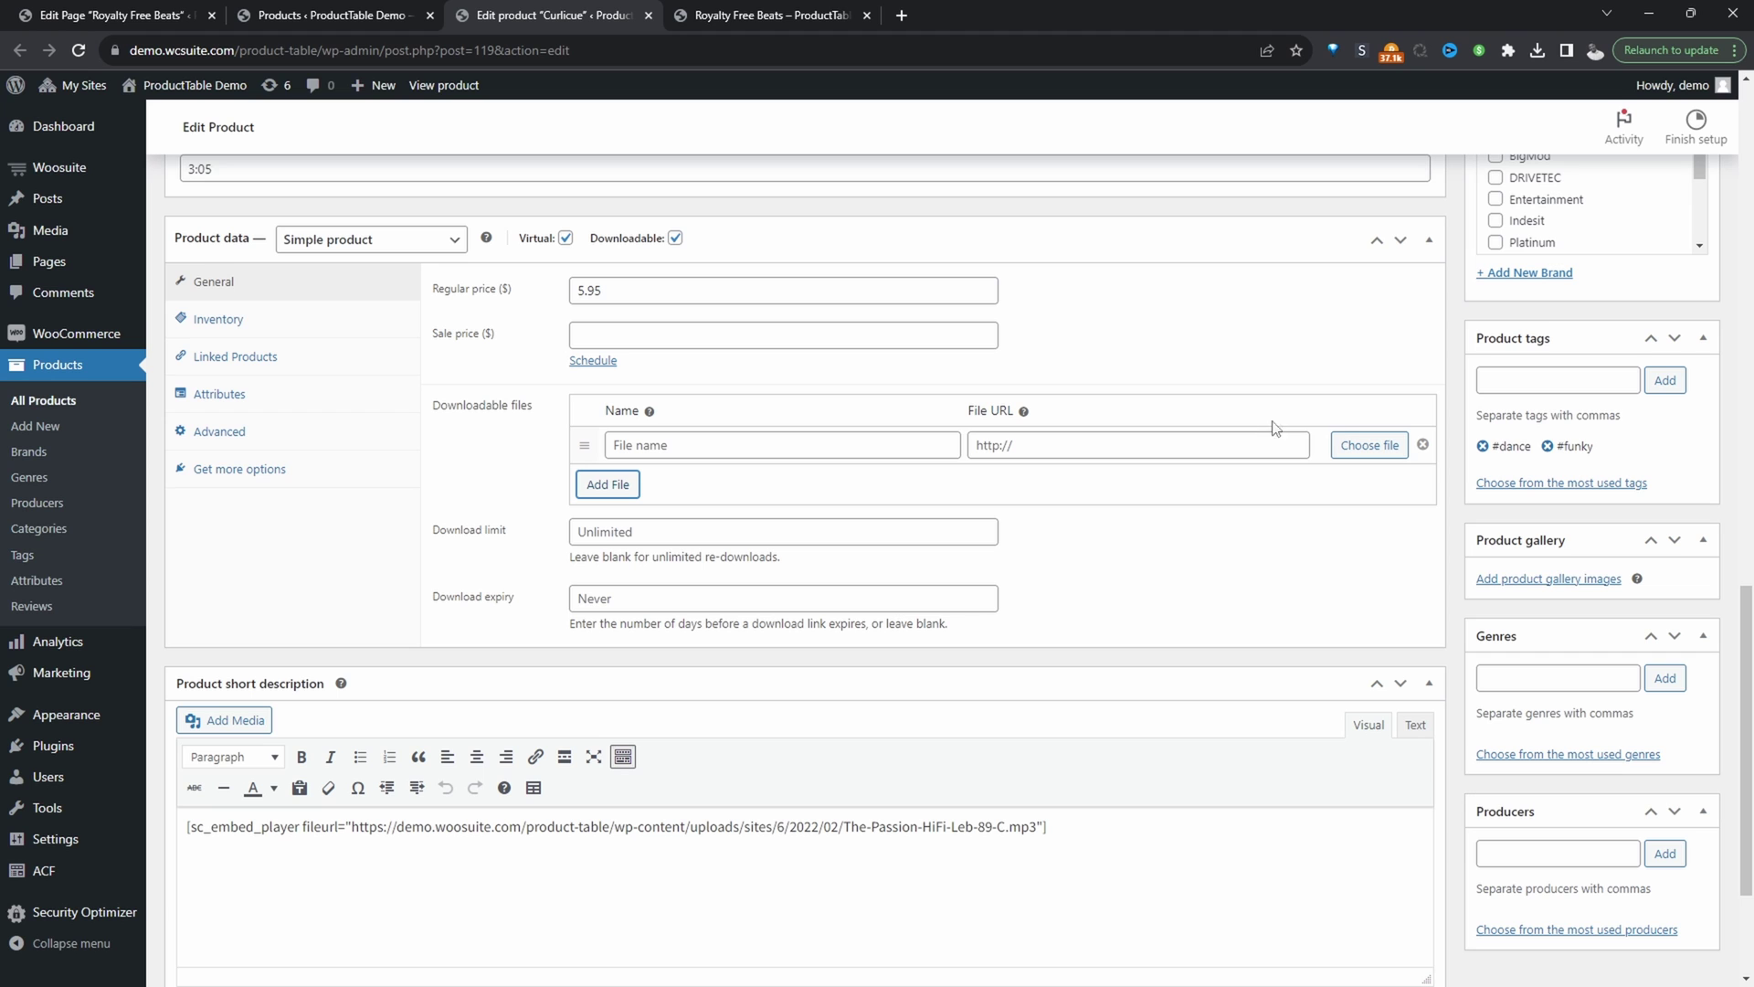
click(1336, 447)
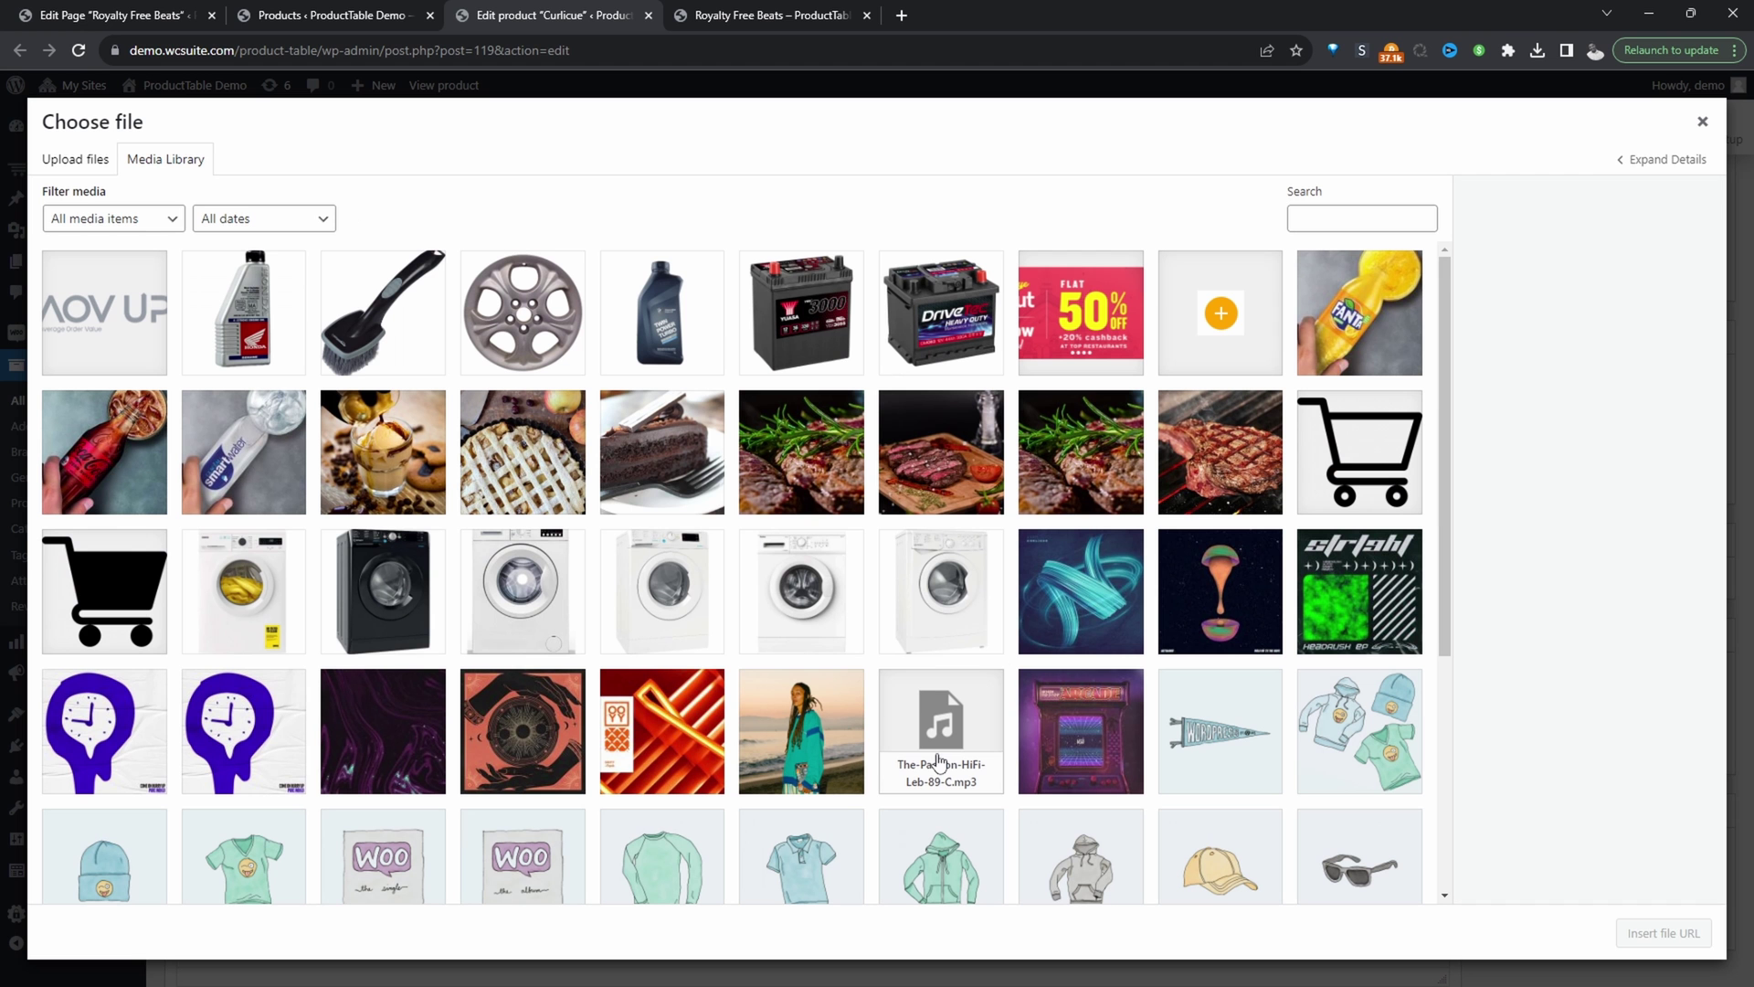
click(939, 744)
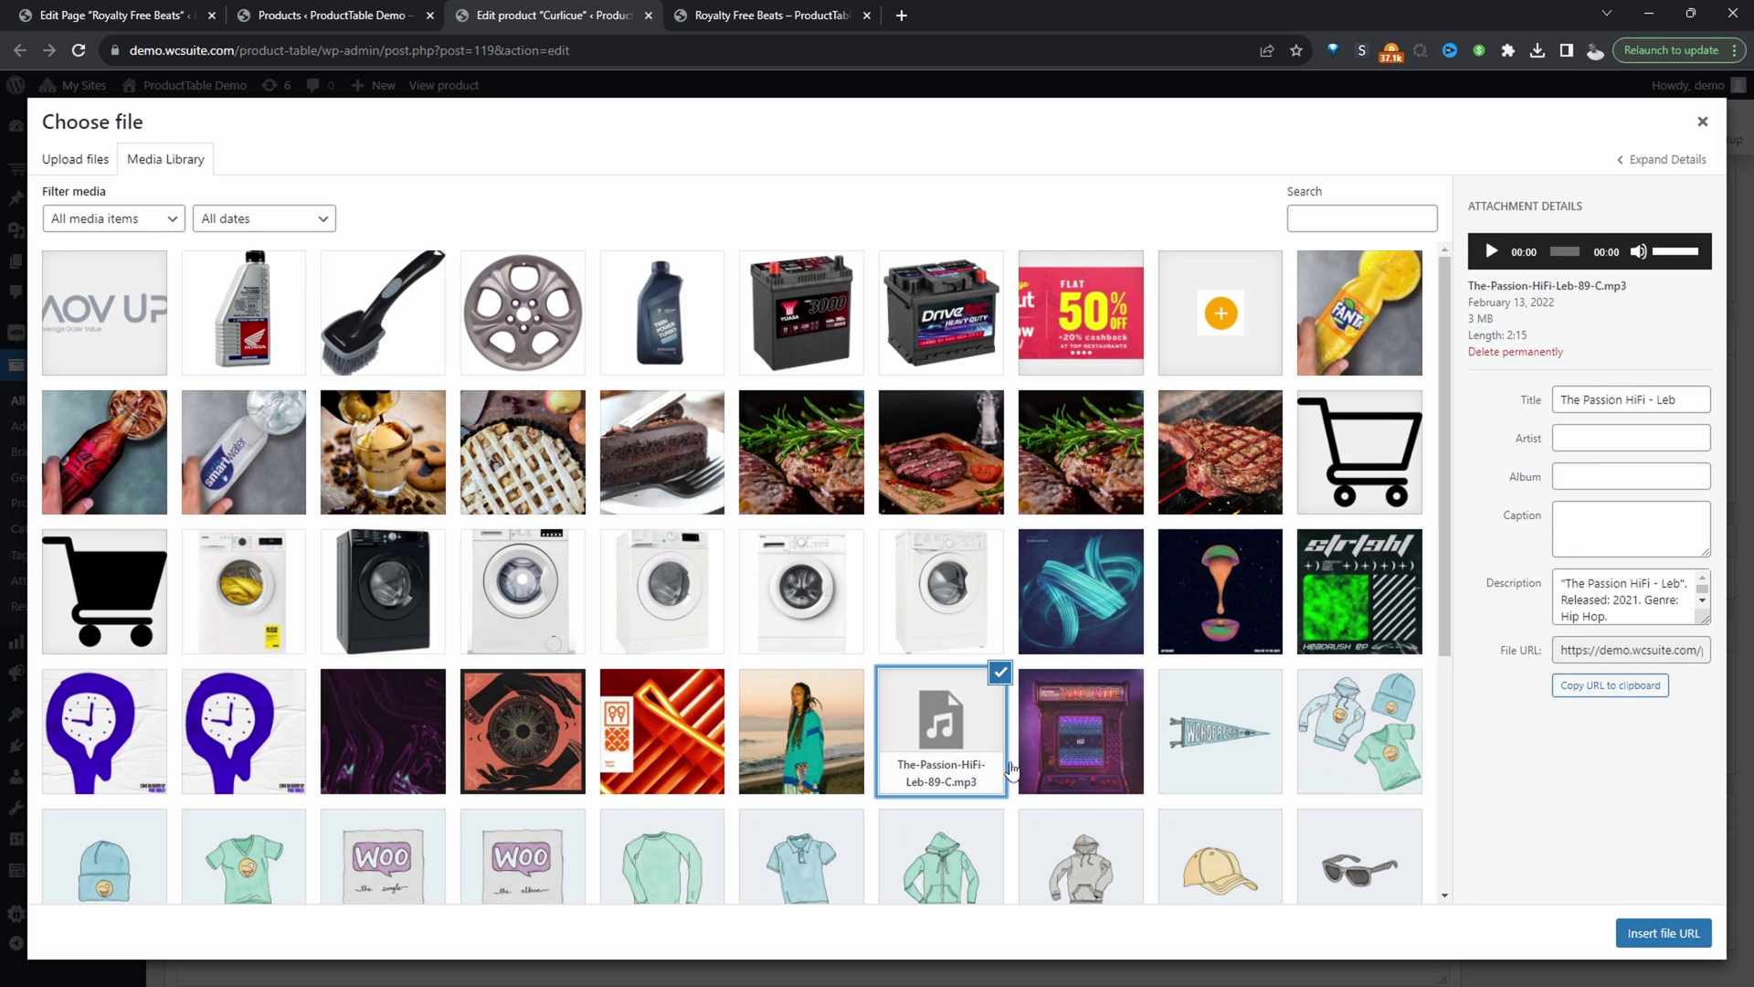
click(1663, 933)
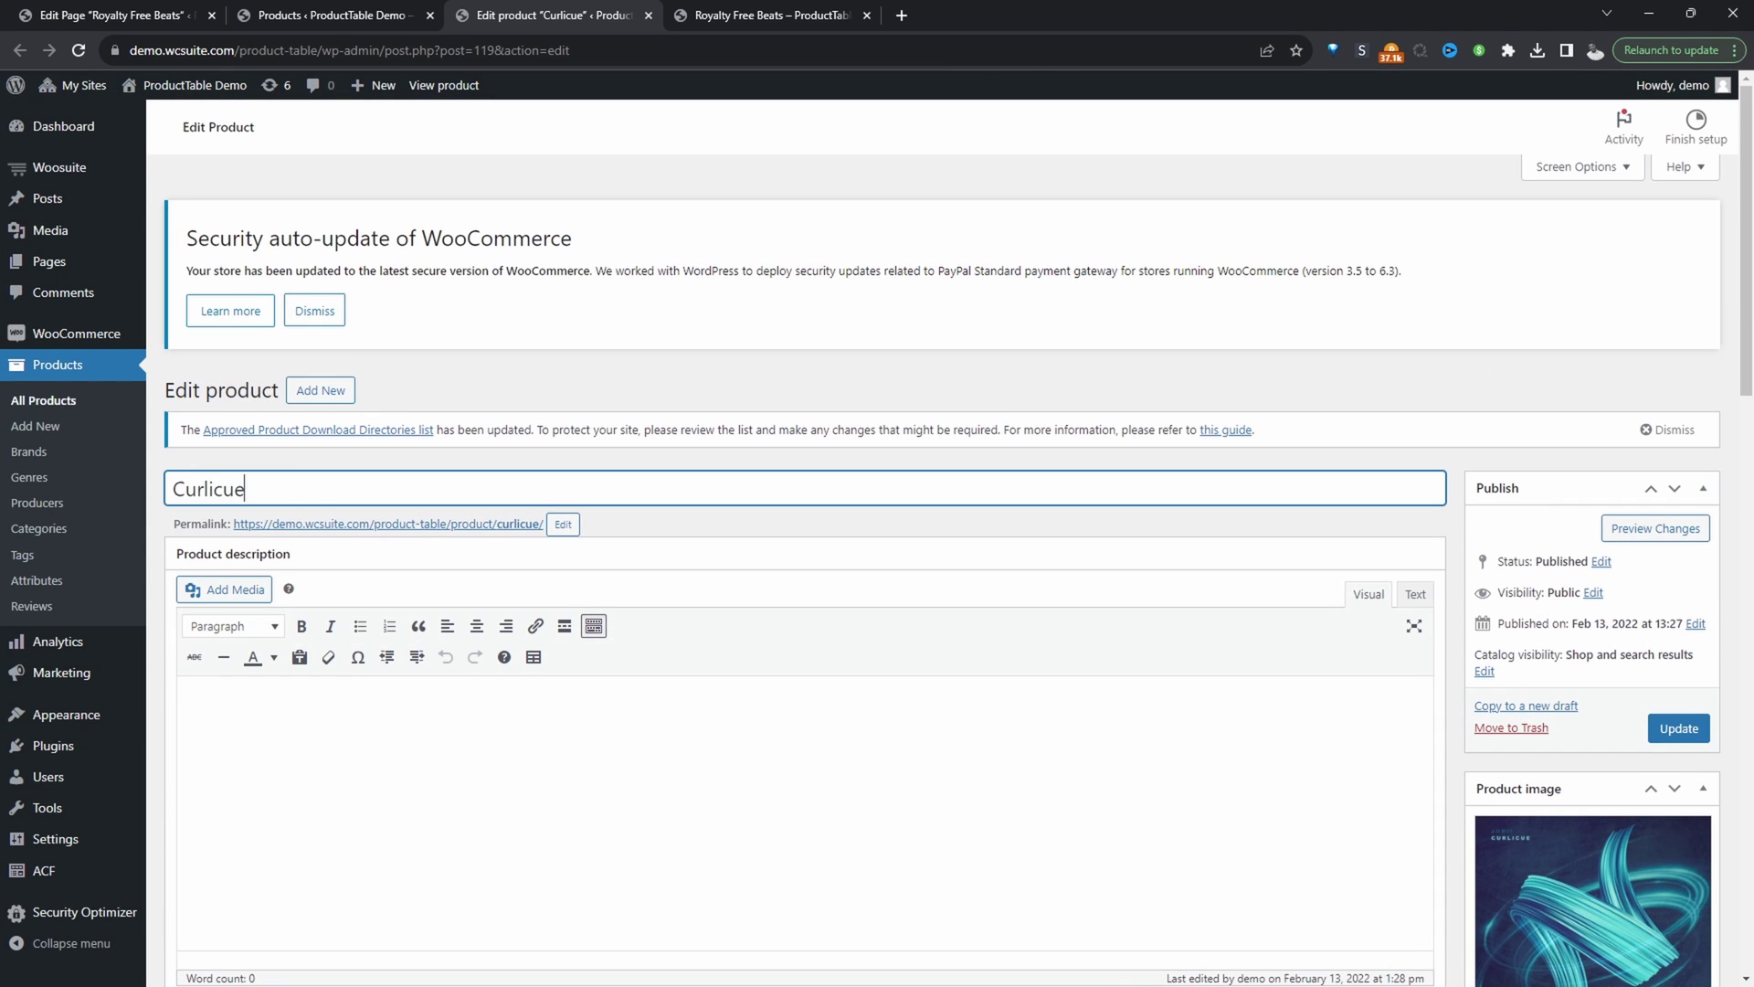
key(ctrl+a)
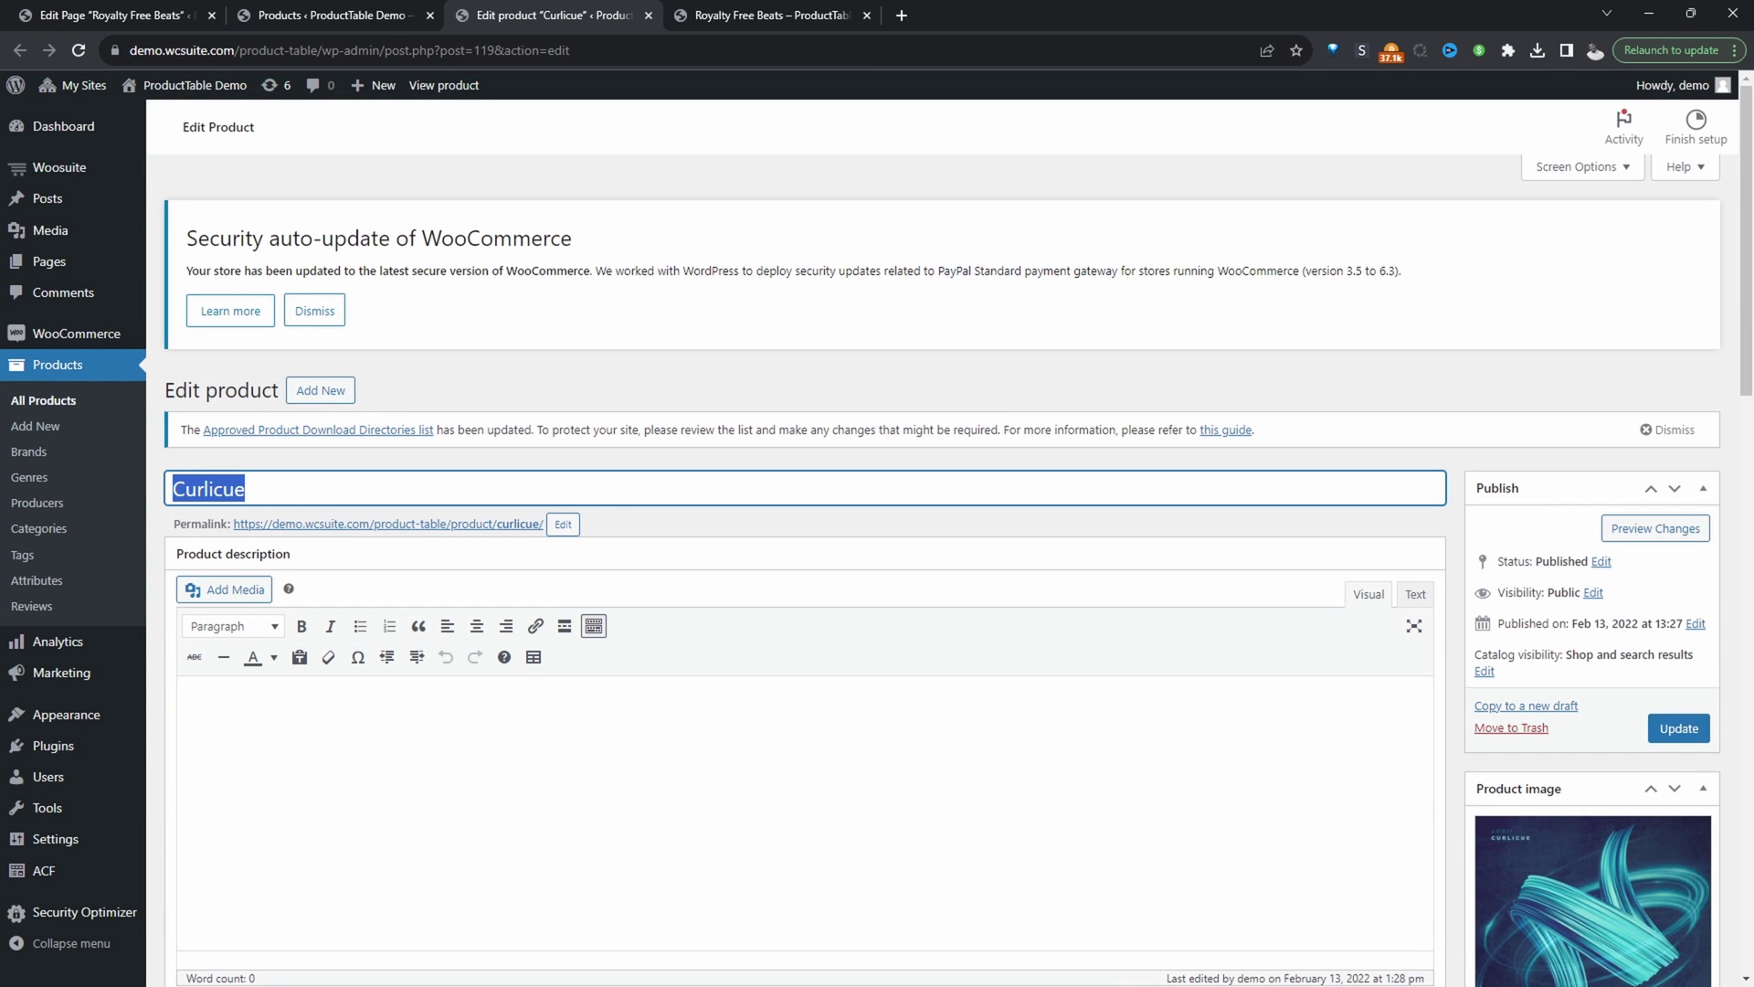
scroll(623, 487, down, 15)
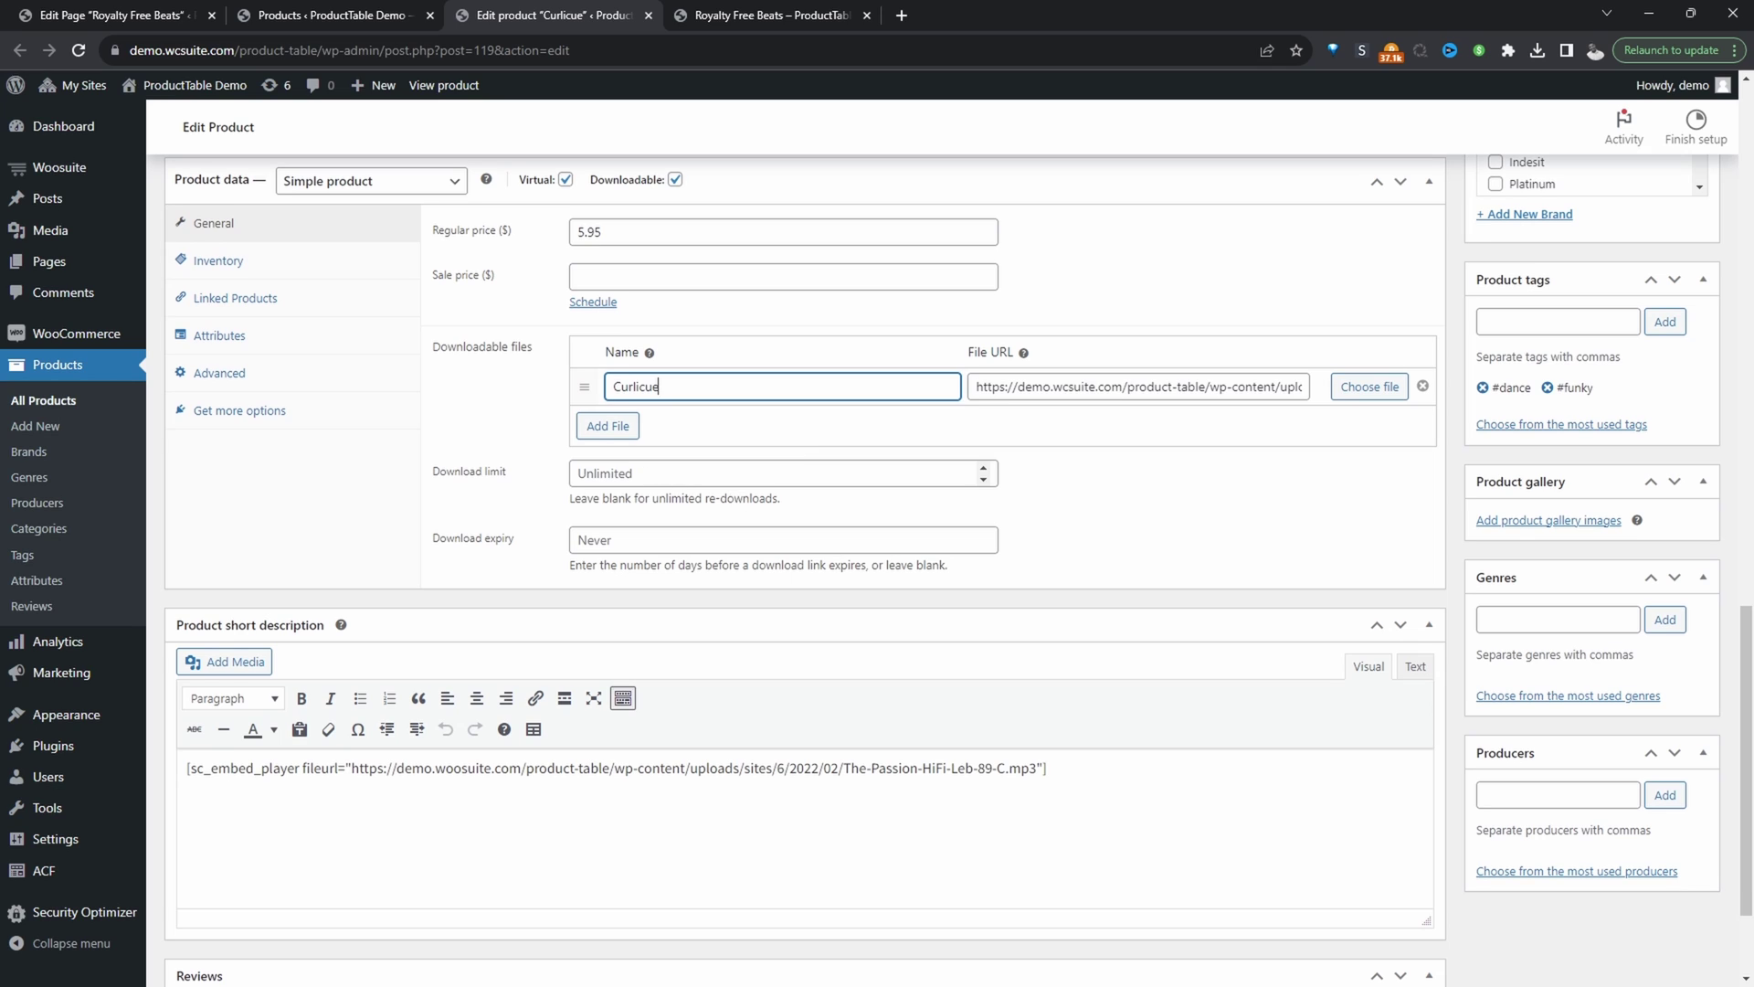
- Set the product's download limit to 1
click(690, 483)
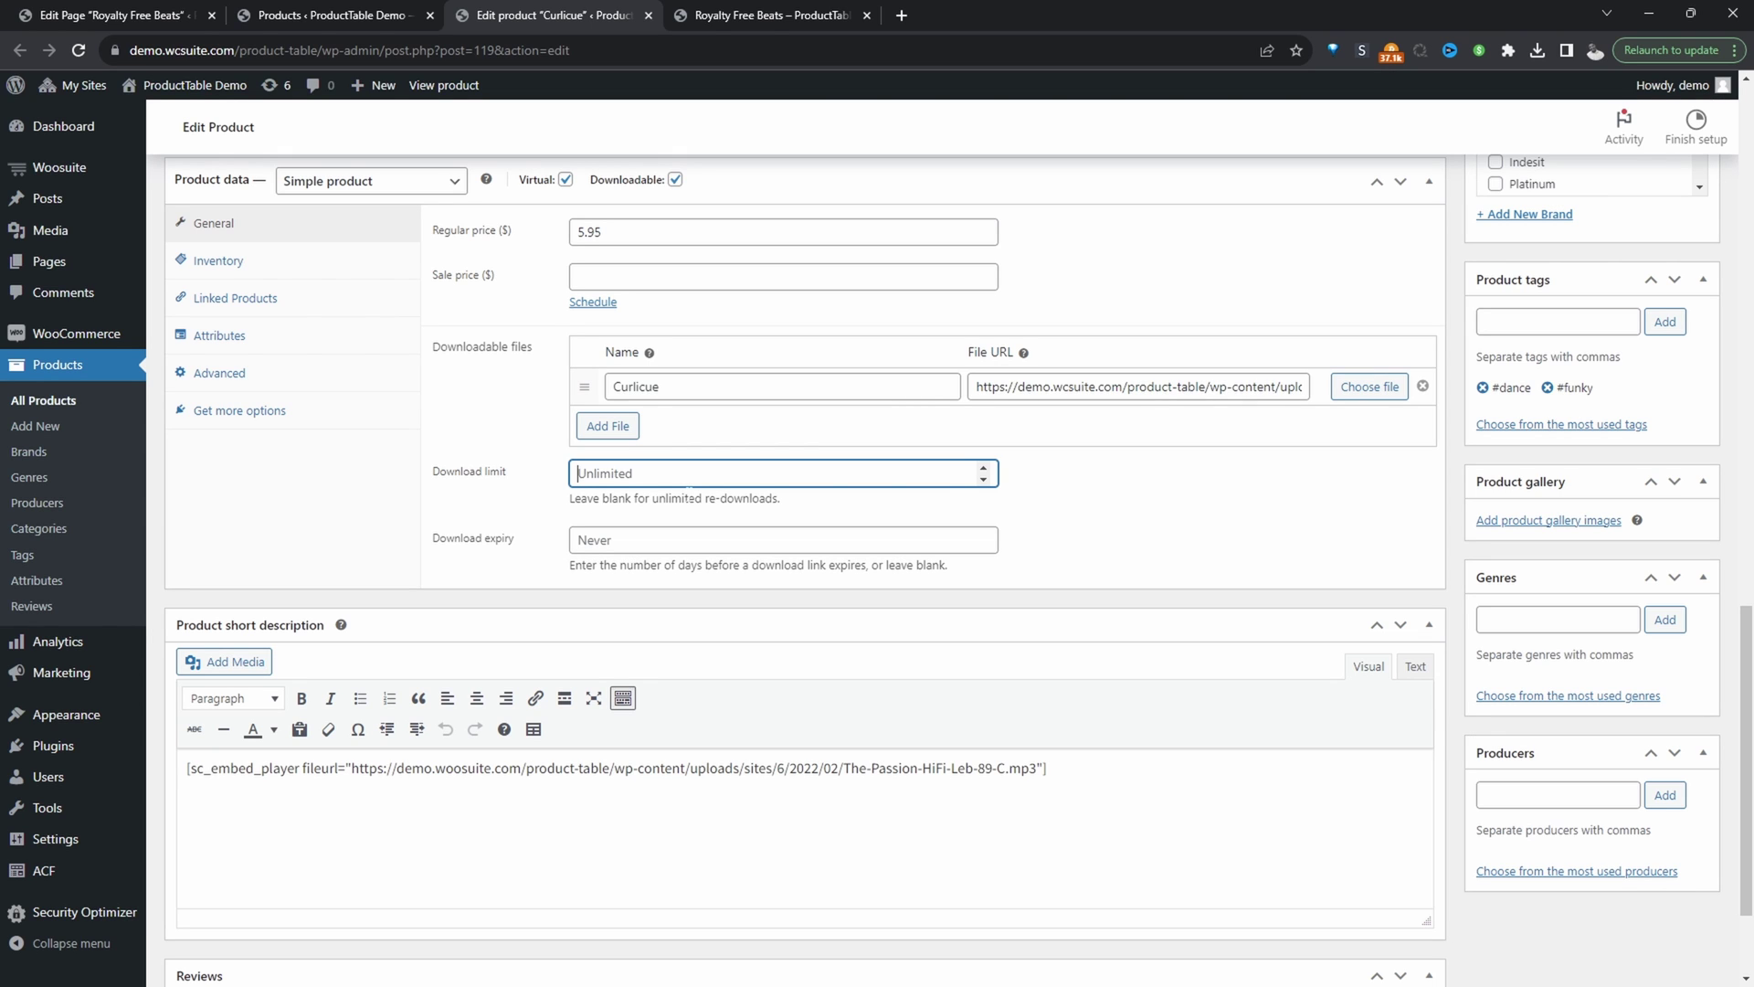
scroll(1108, 473, down, 2)
text(1)
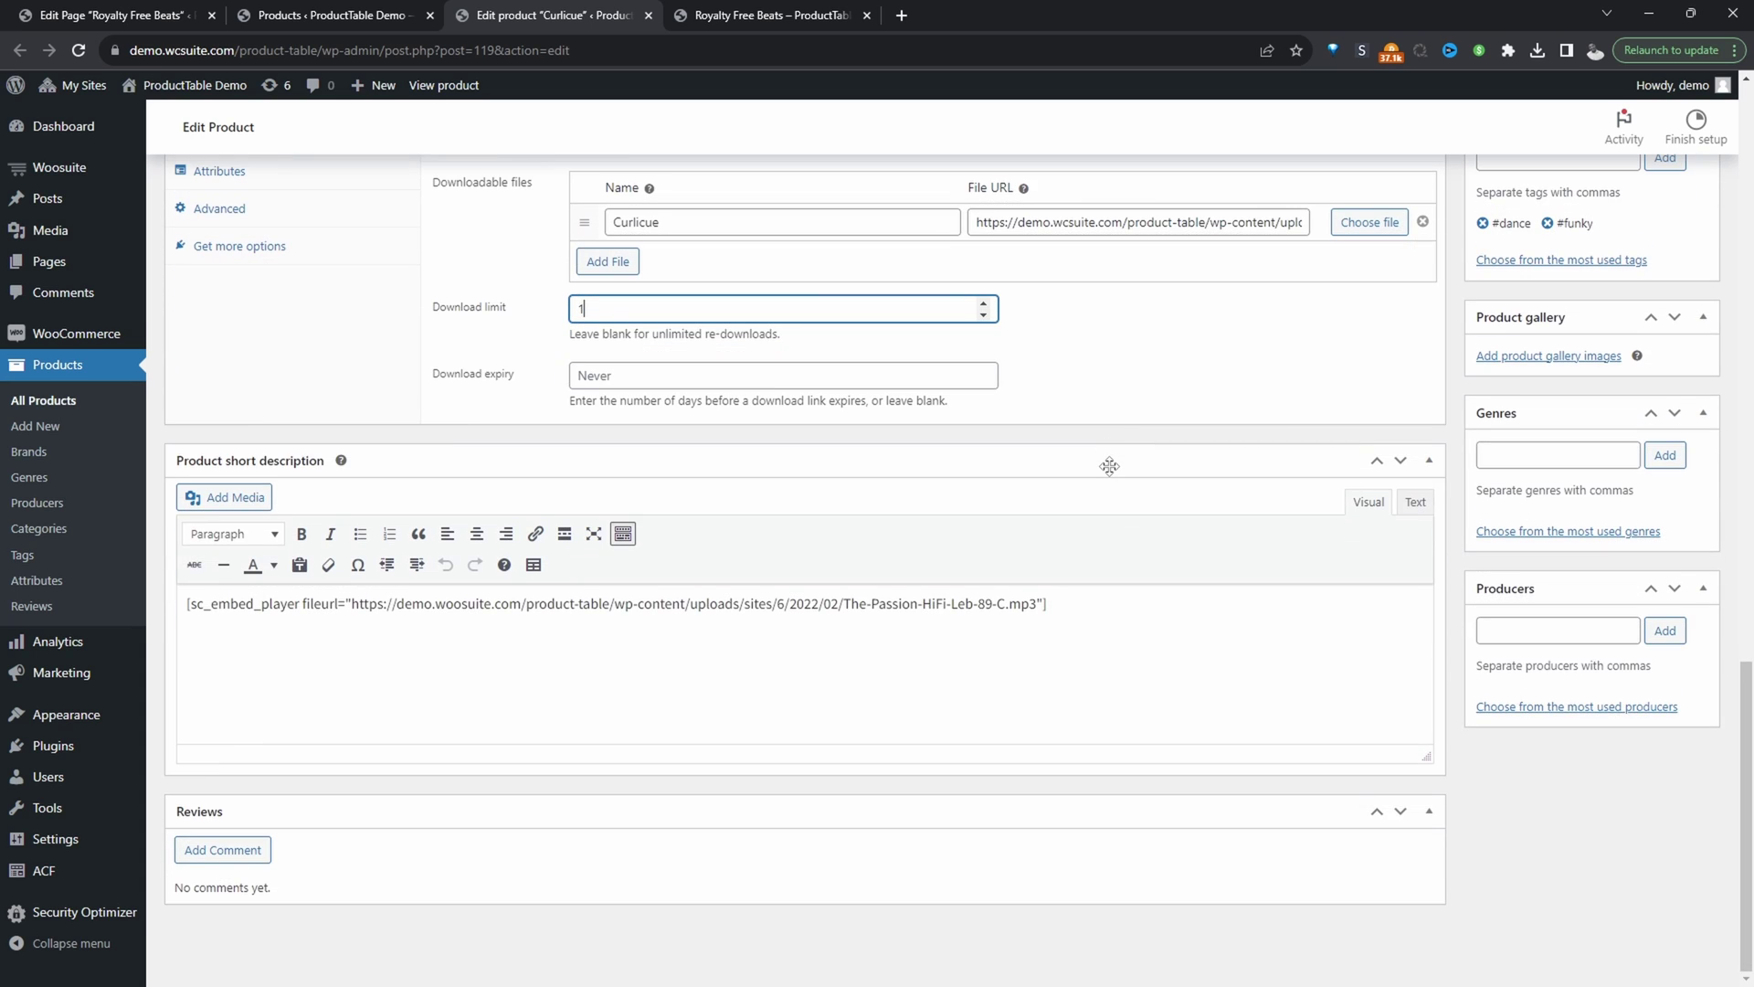
scroll(1108, 466, up, 1)
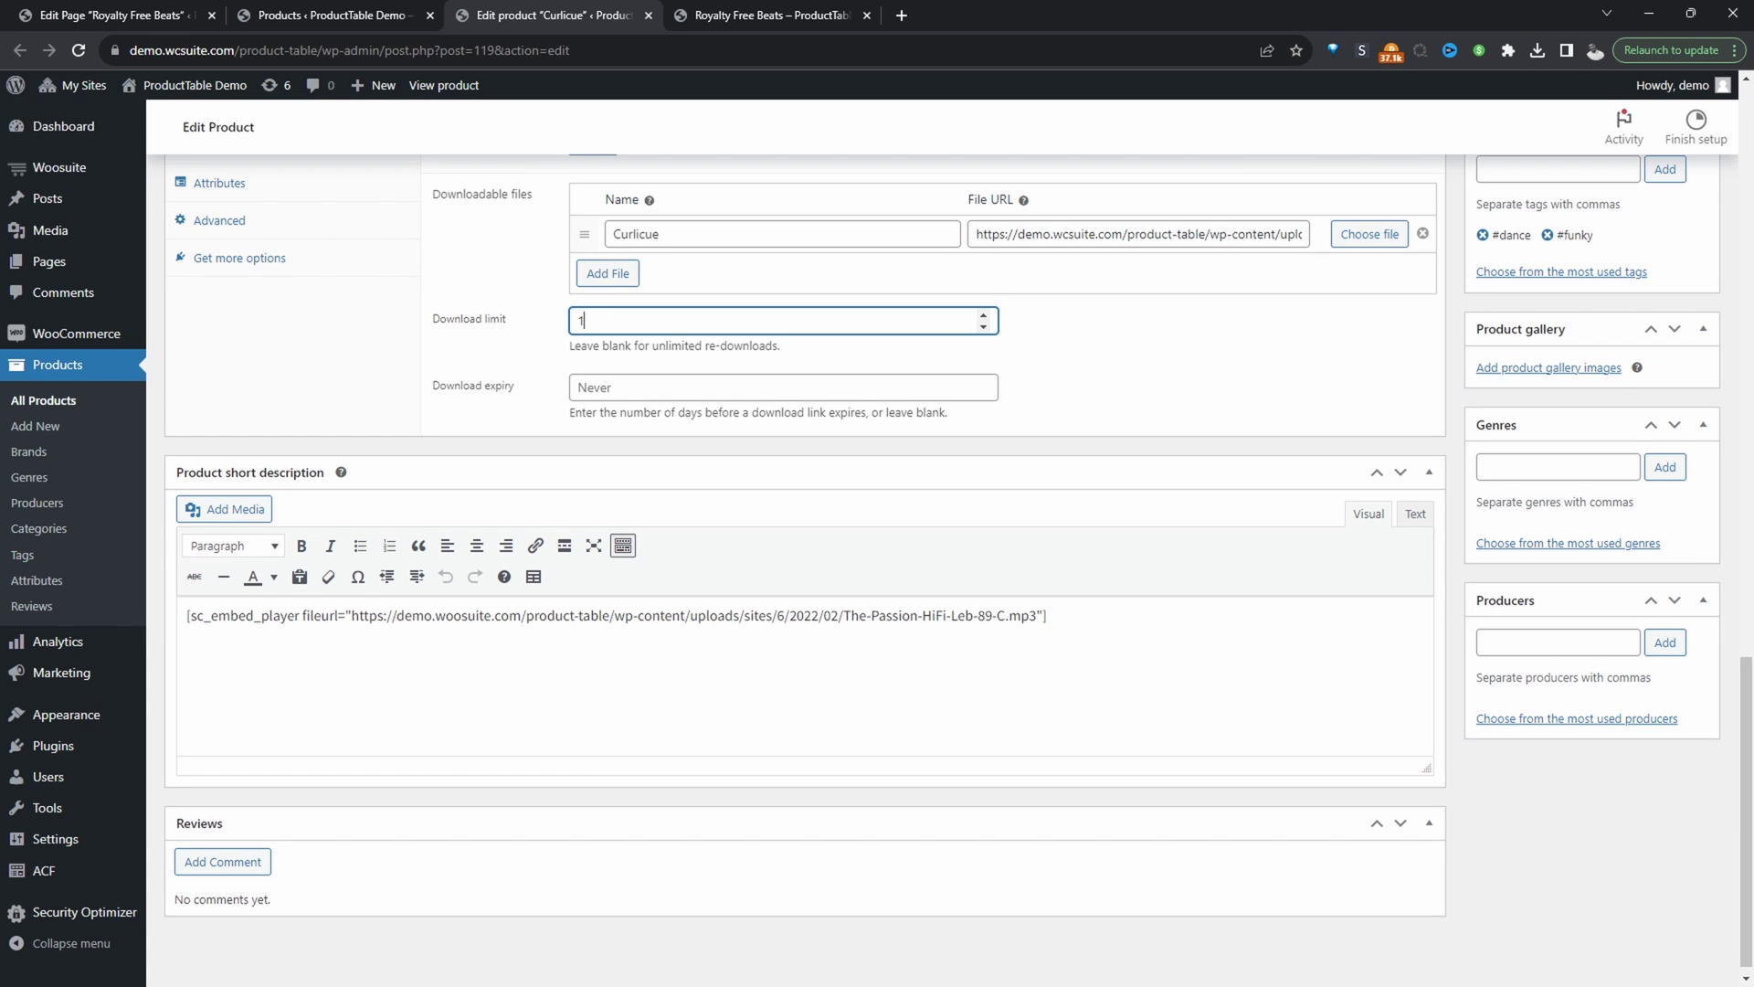
- Try adding an audio player below the embed shortcode in the product short description
click(230, 660)
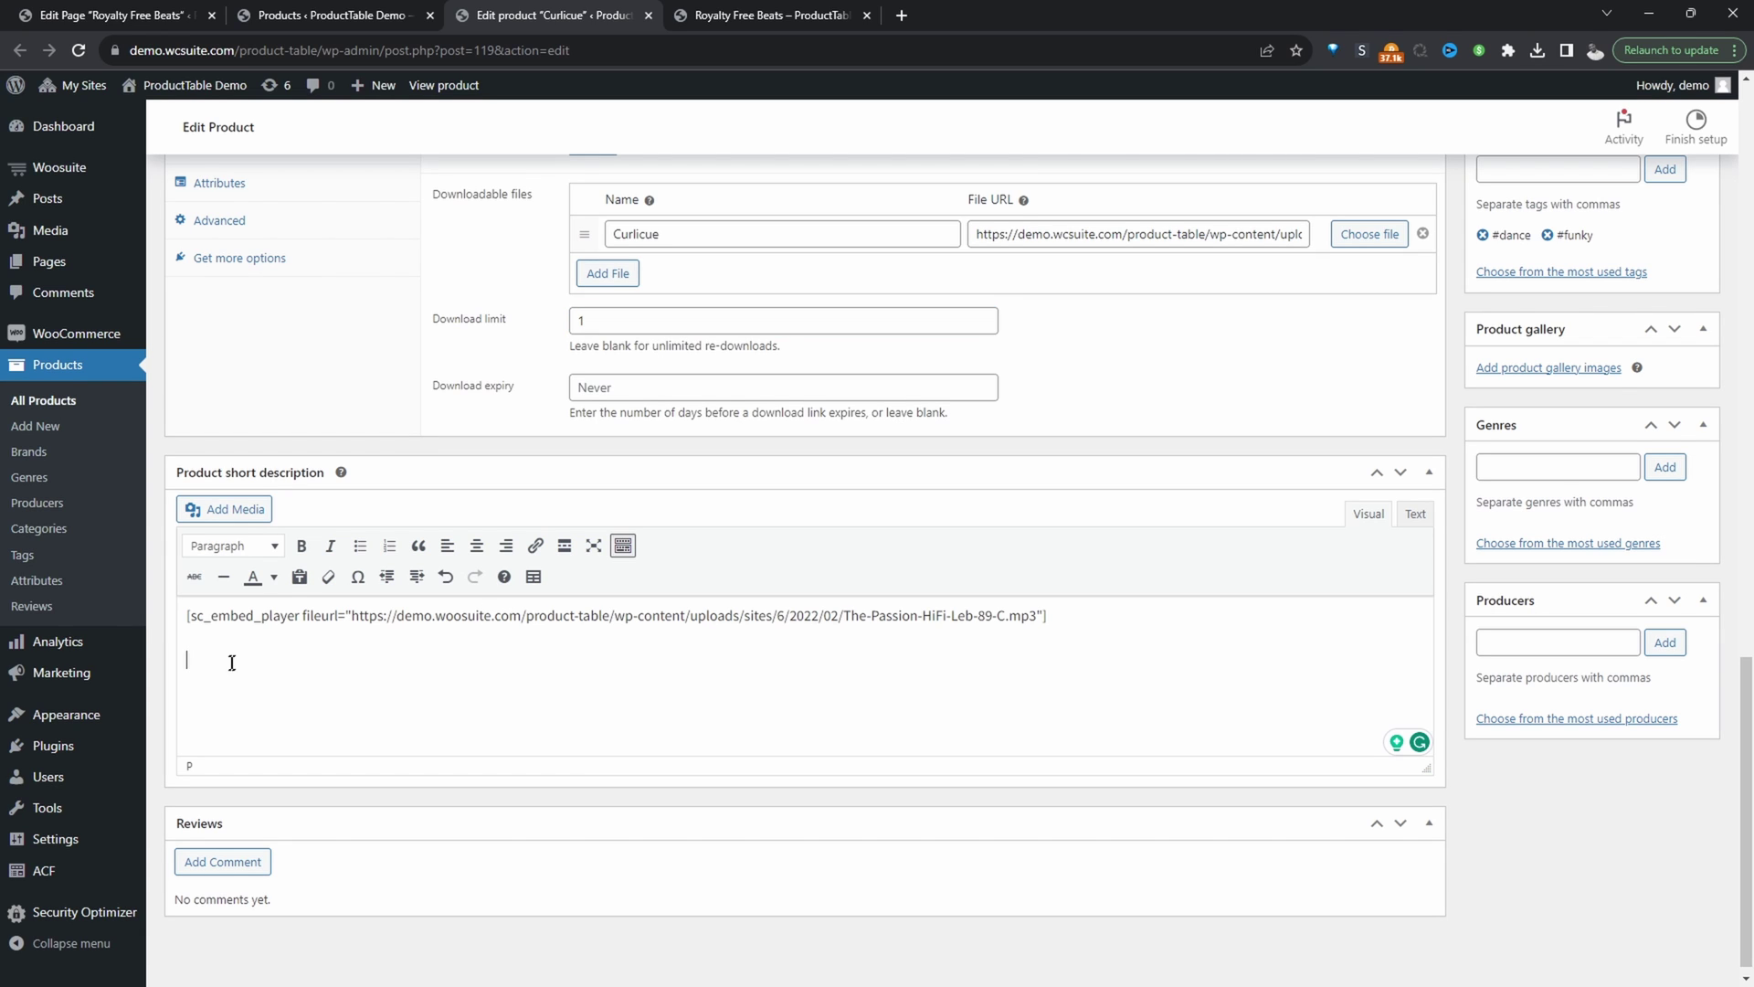
click(240, 517)
key(Escape)
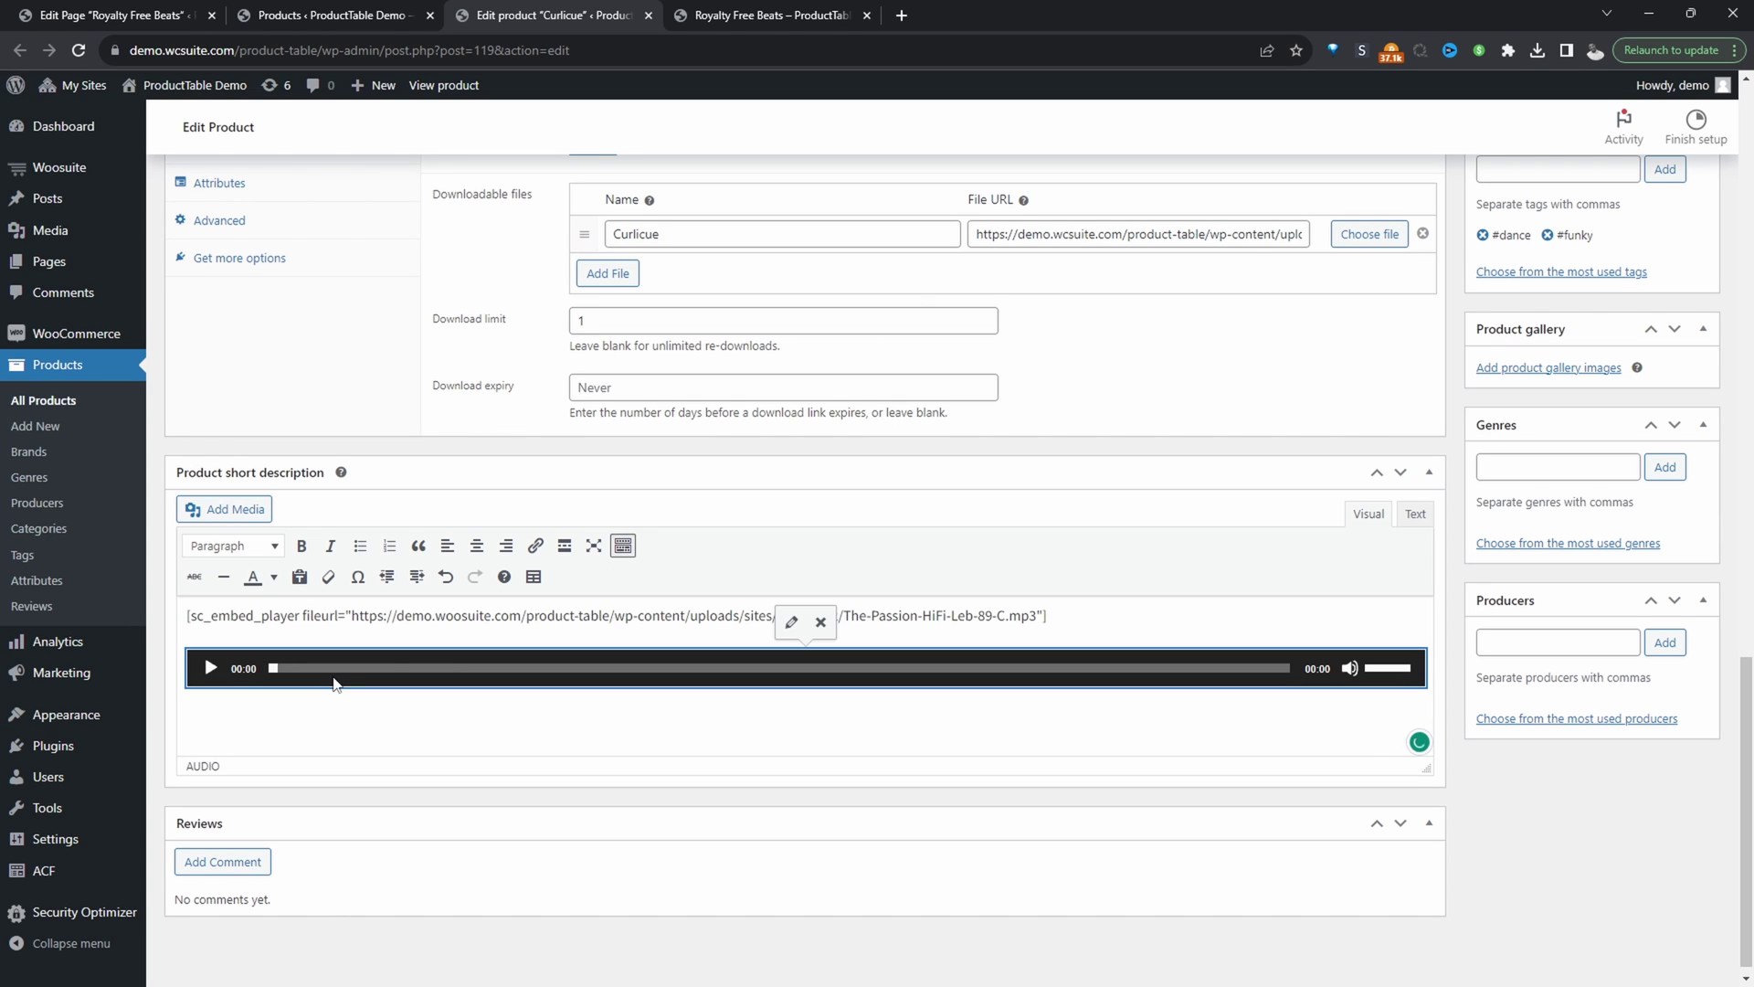
drag(1127, 233, 905, 304)
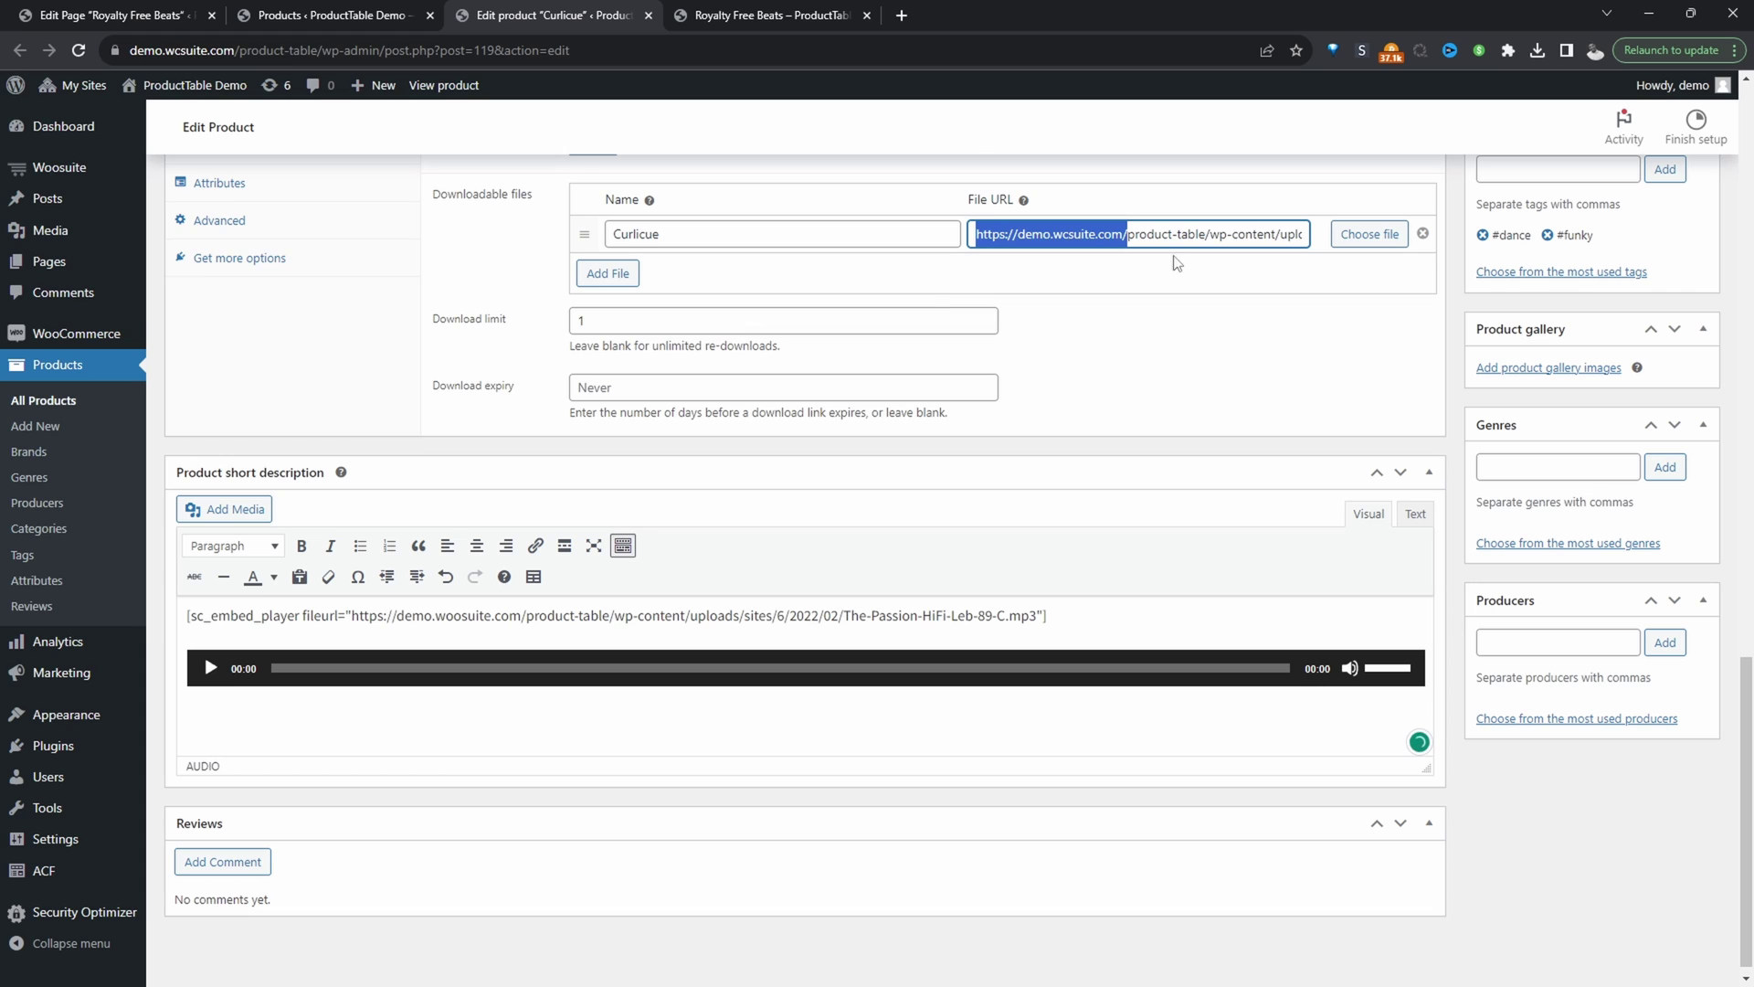
click(264, 678)
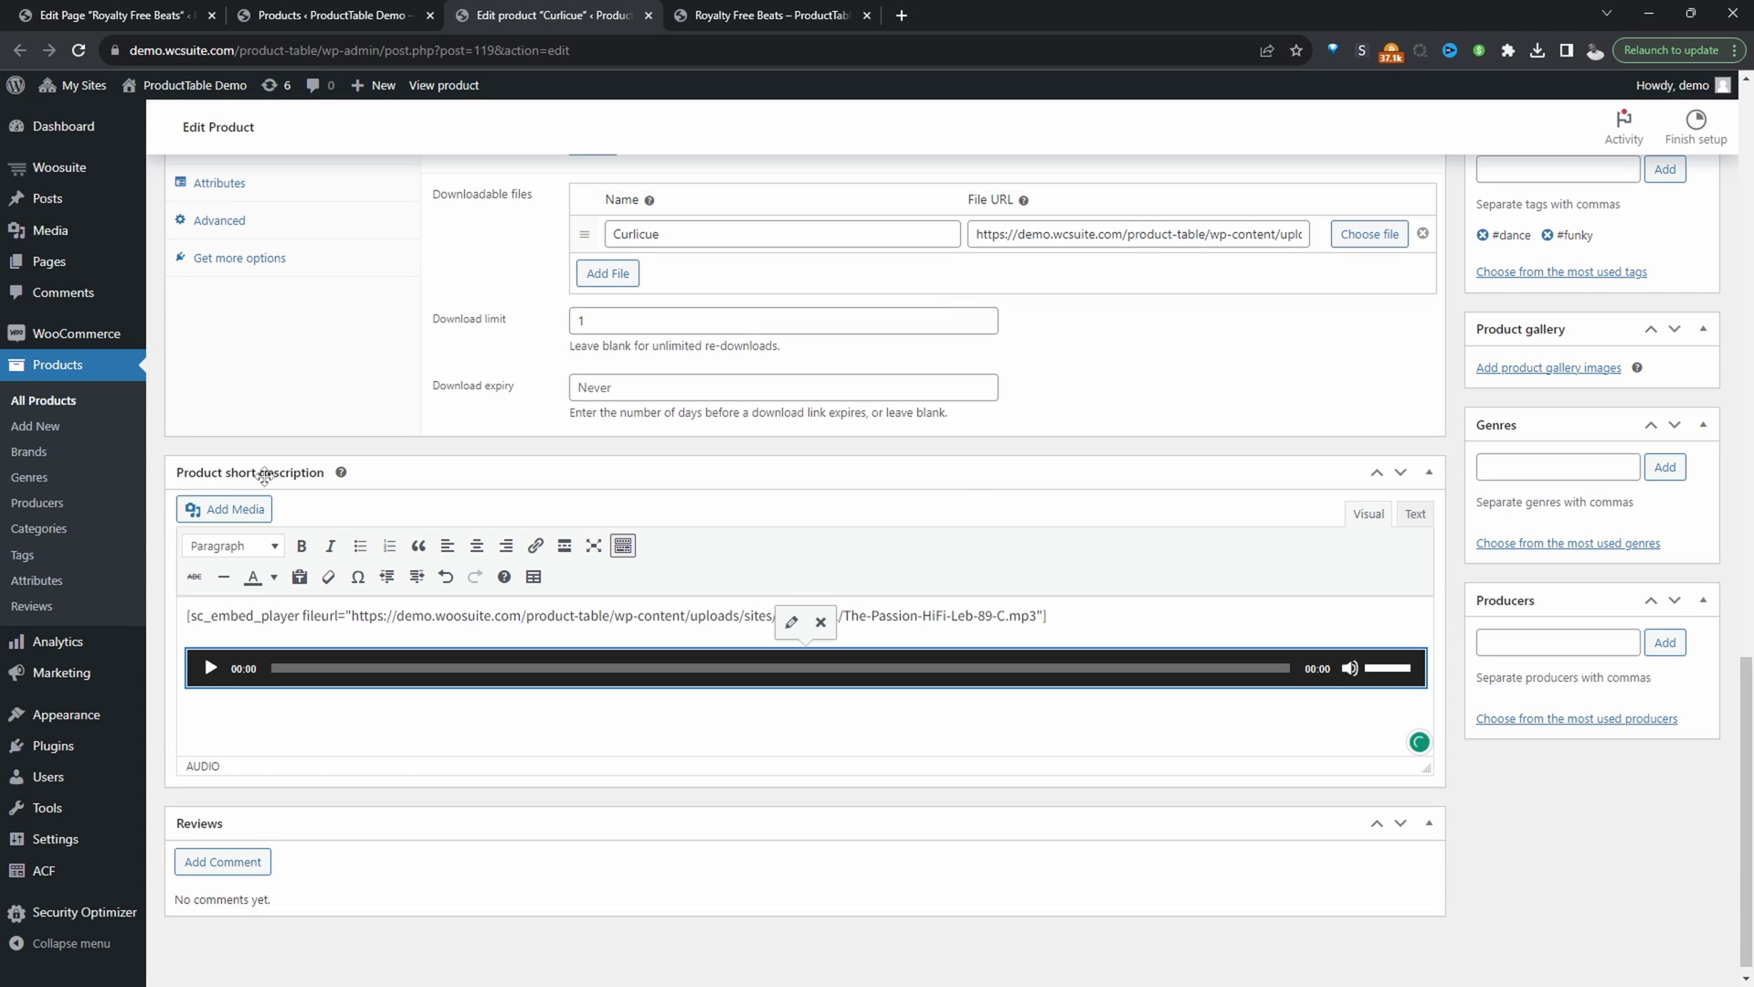
click(812, 614)
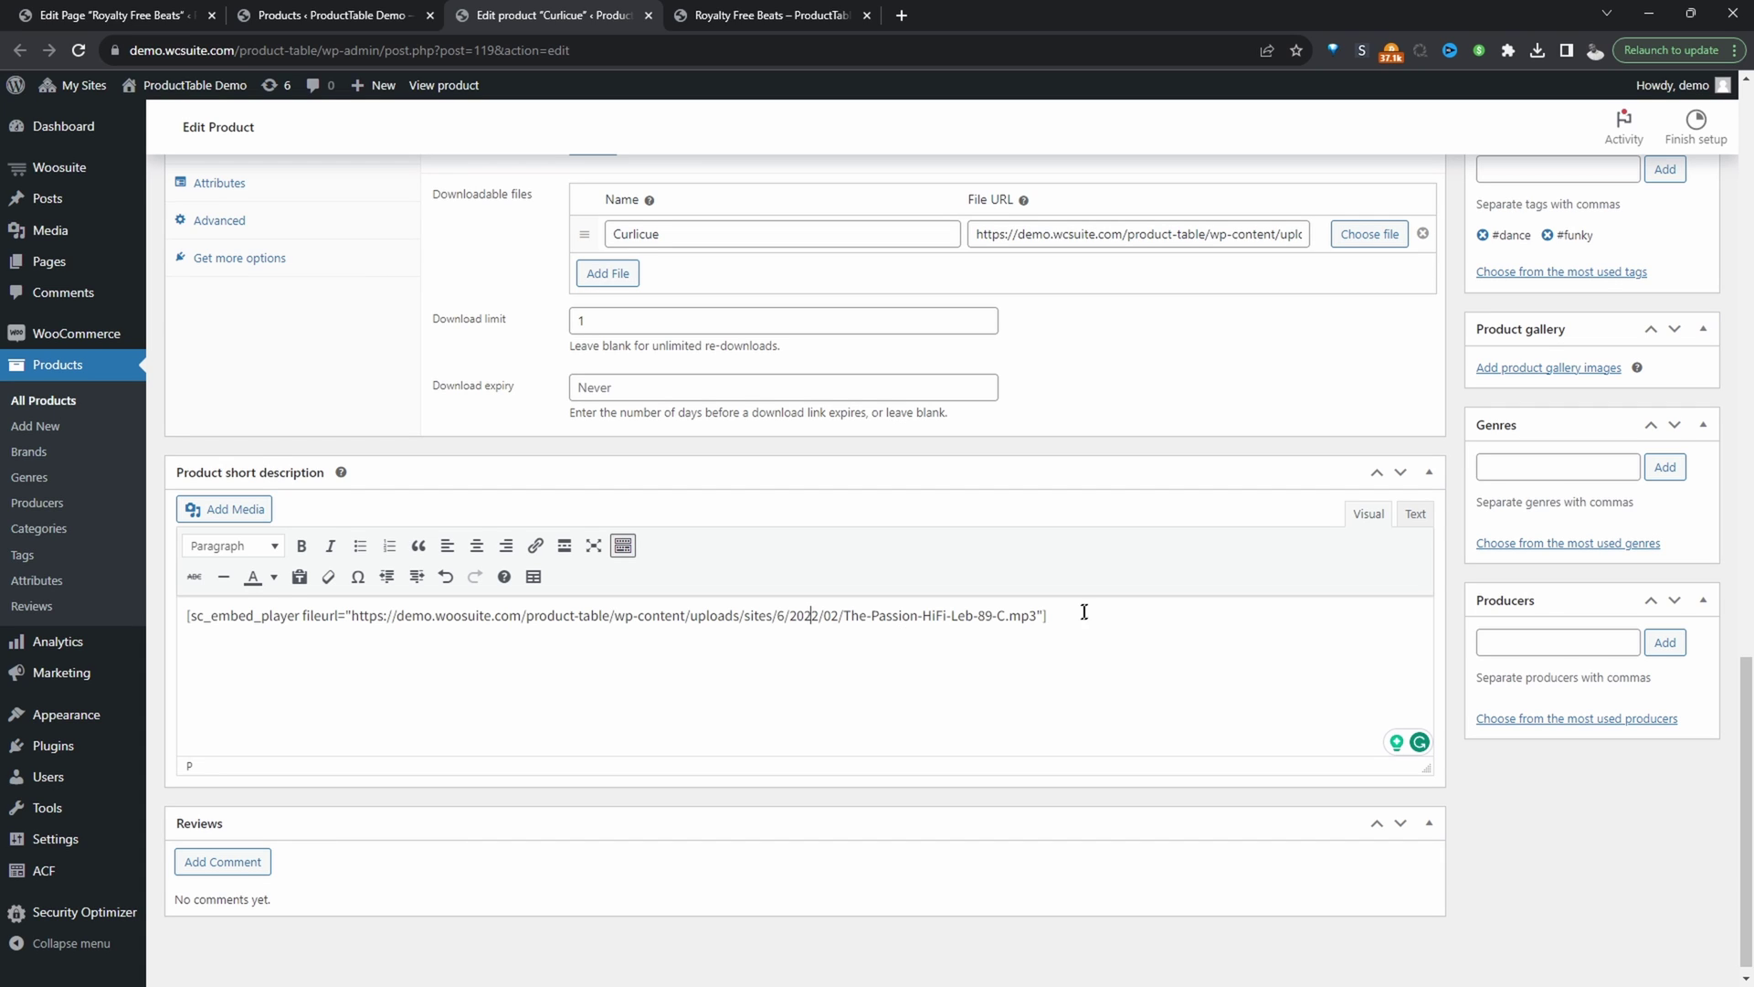
- Examine the sc_embed_player shortcode in the short description and play the first track's sample on the Royalty Free Beats page
drag(1047, 615, 185, 615)
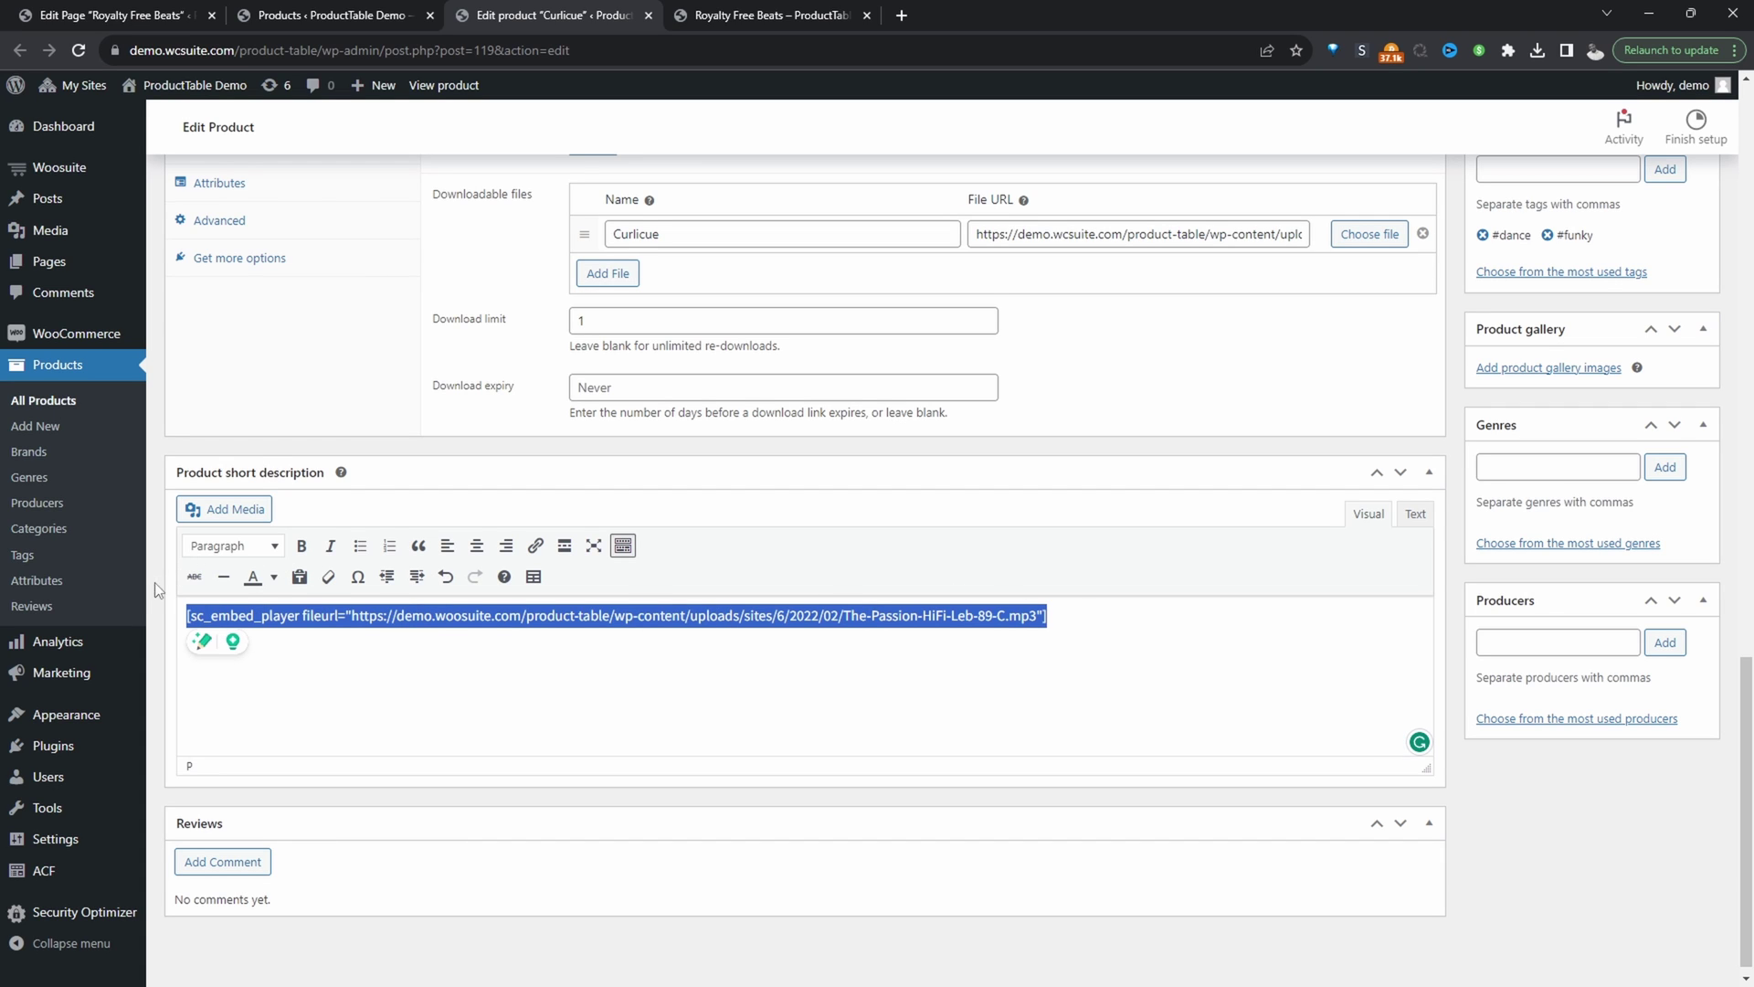
click(772, 15)
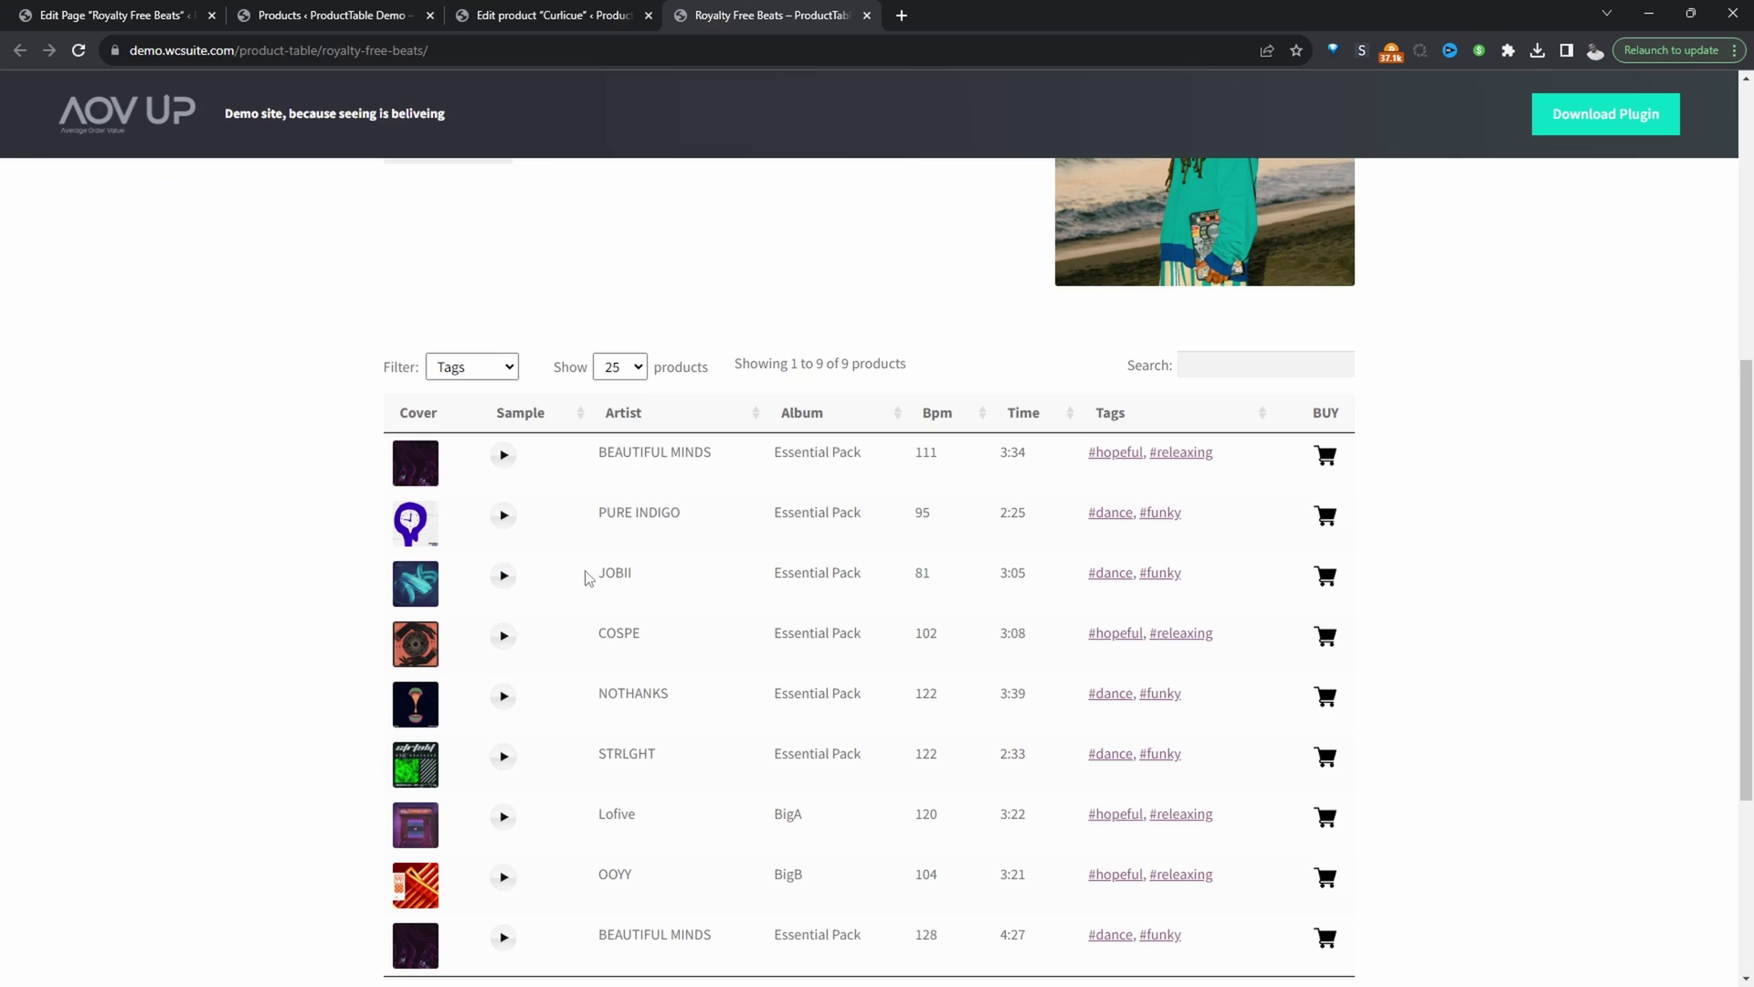
click(504, 457)
click(504, 460)
click(489, 15)
click(528, 615)
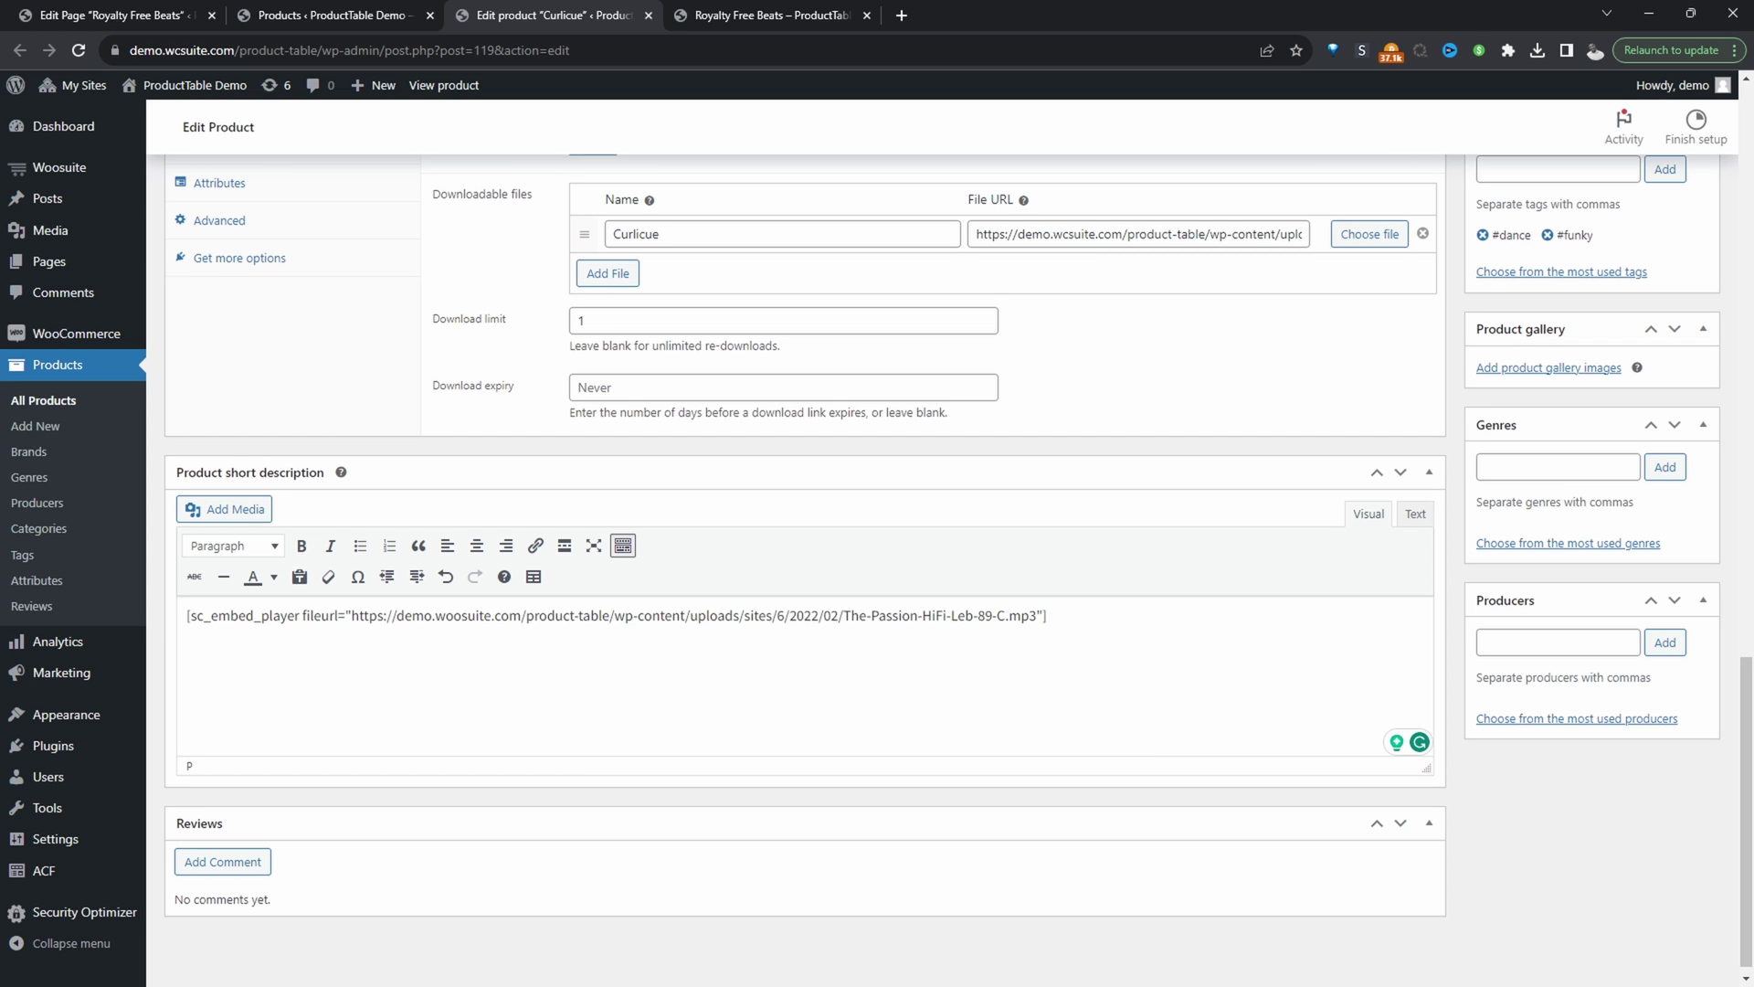
- Add the producer Brian on the beat to the product
scroll(1214, 673, up, 1)
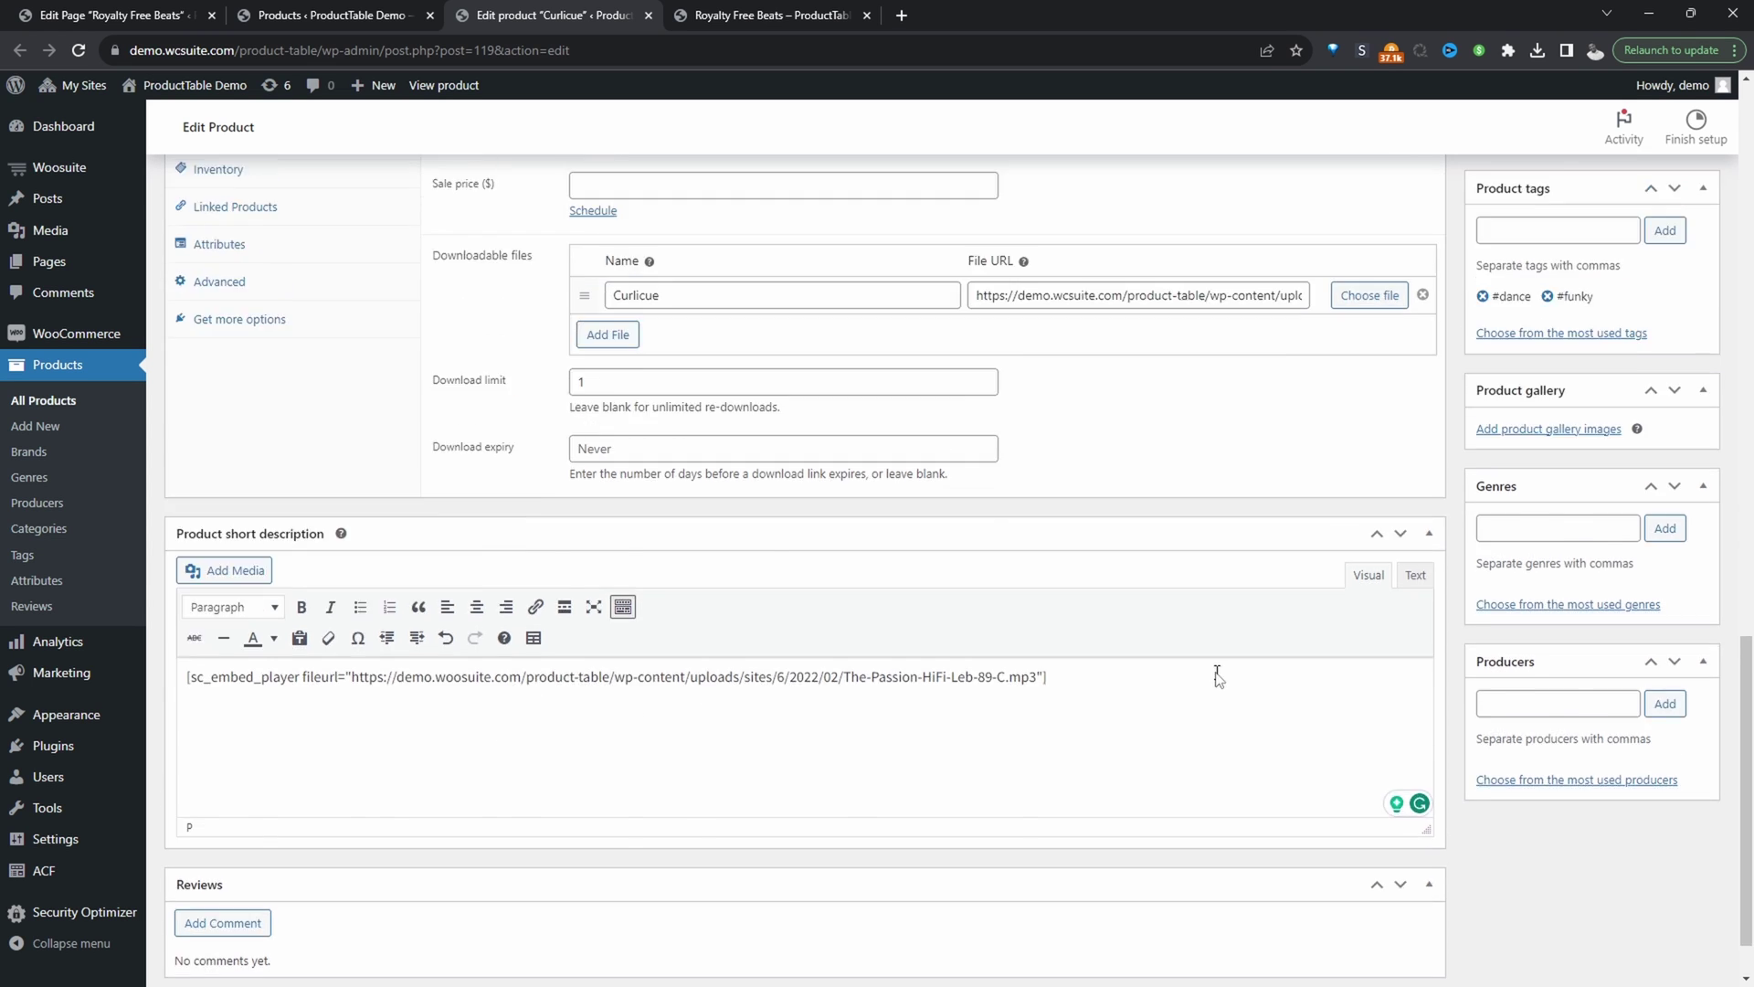
scroll(1526, 782, down, 1)
click(1553, 642)
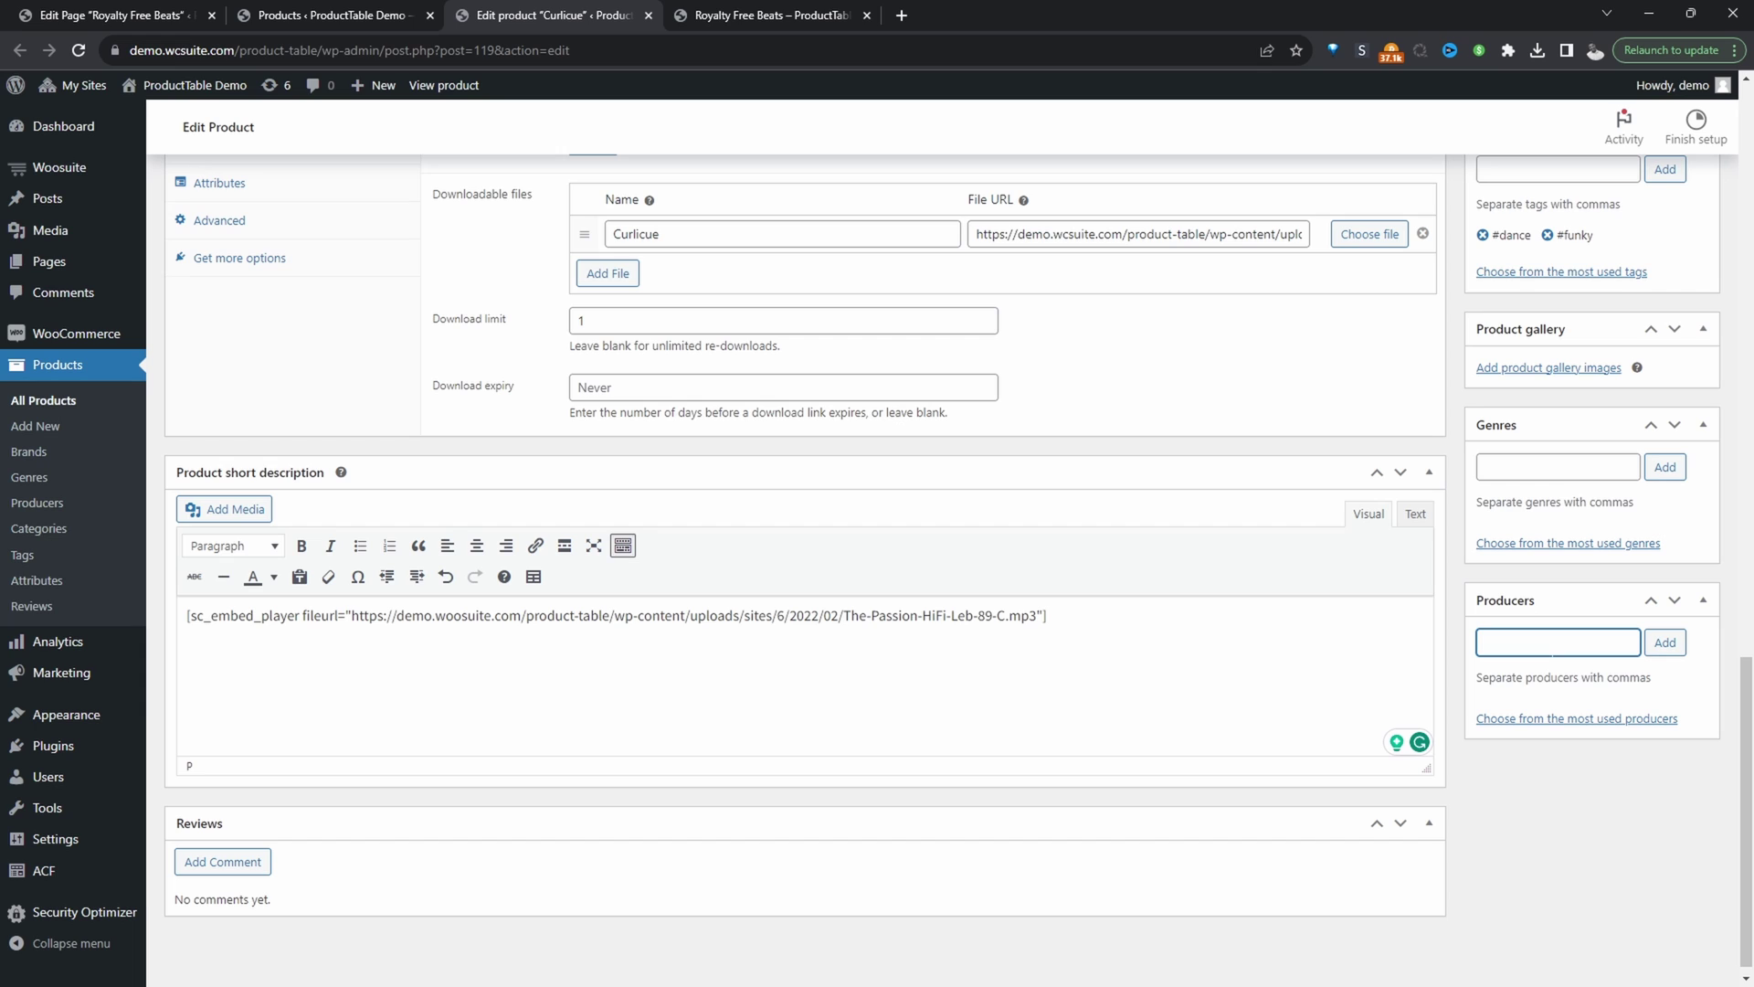
text(Brian on the beat)
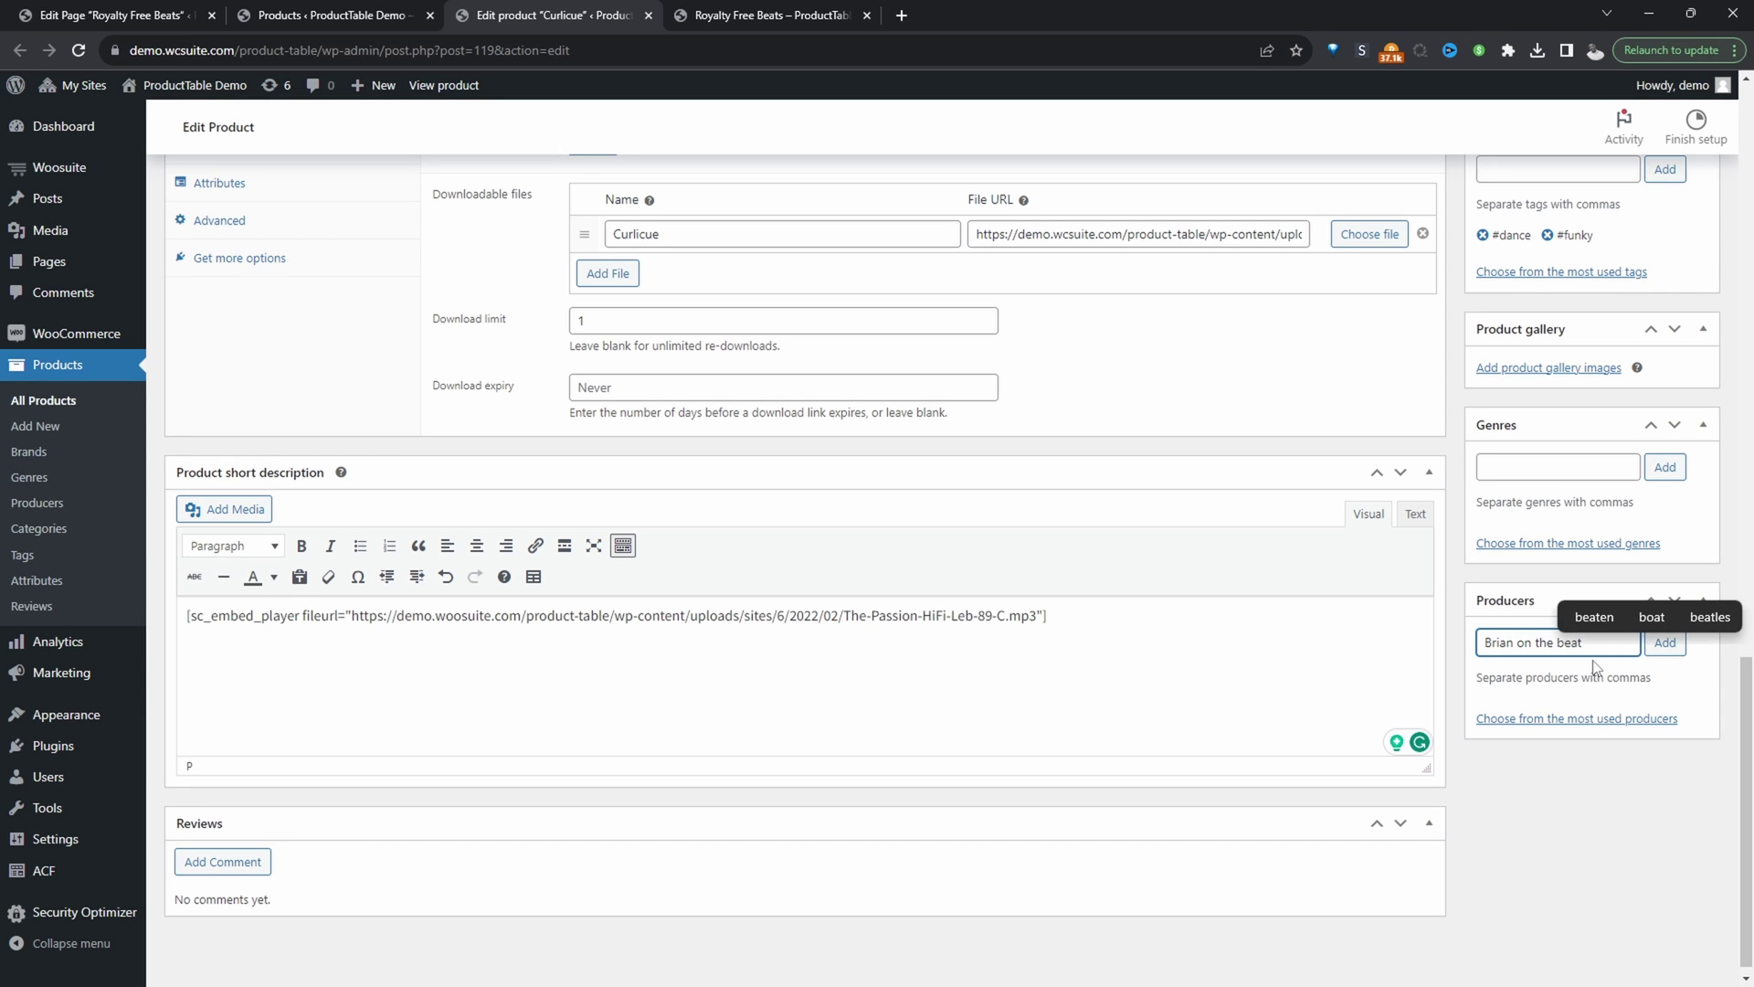
key(Return)
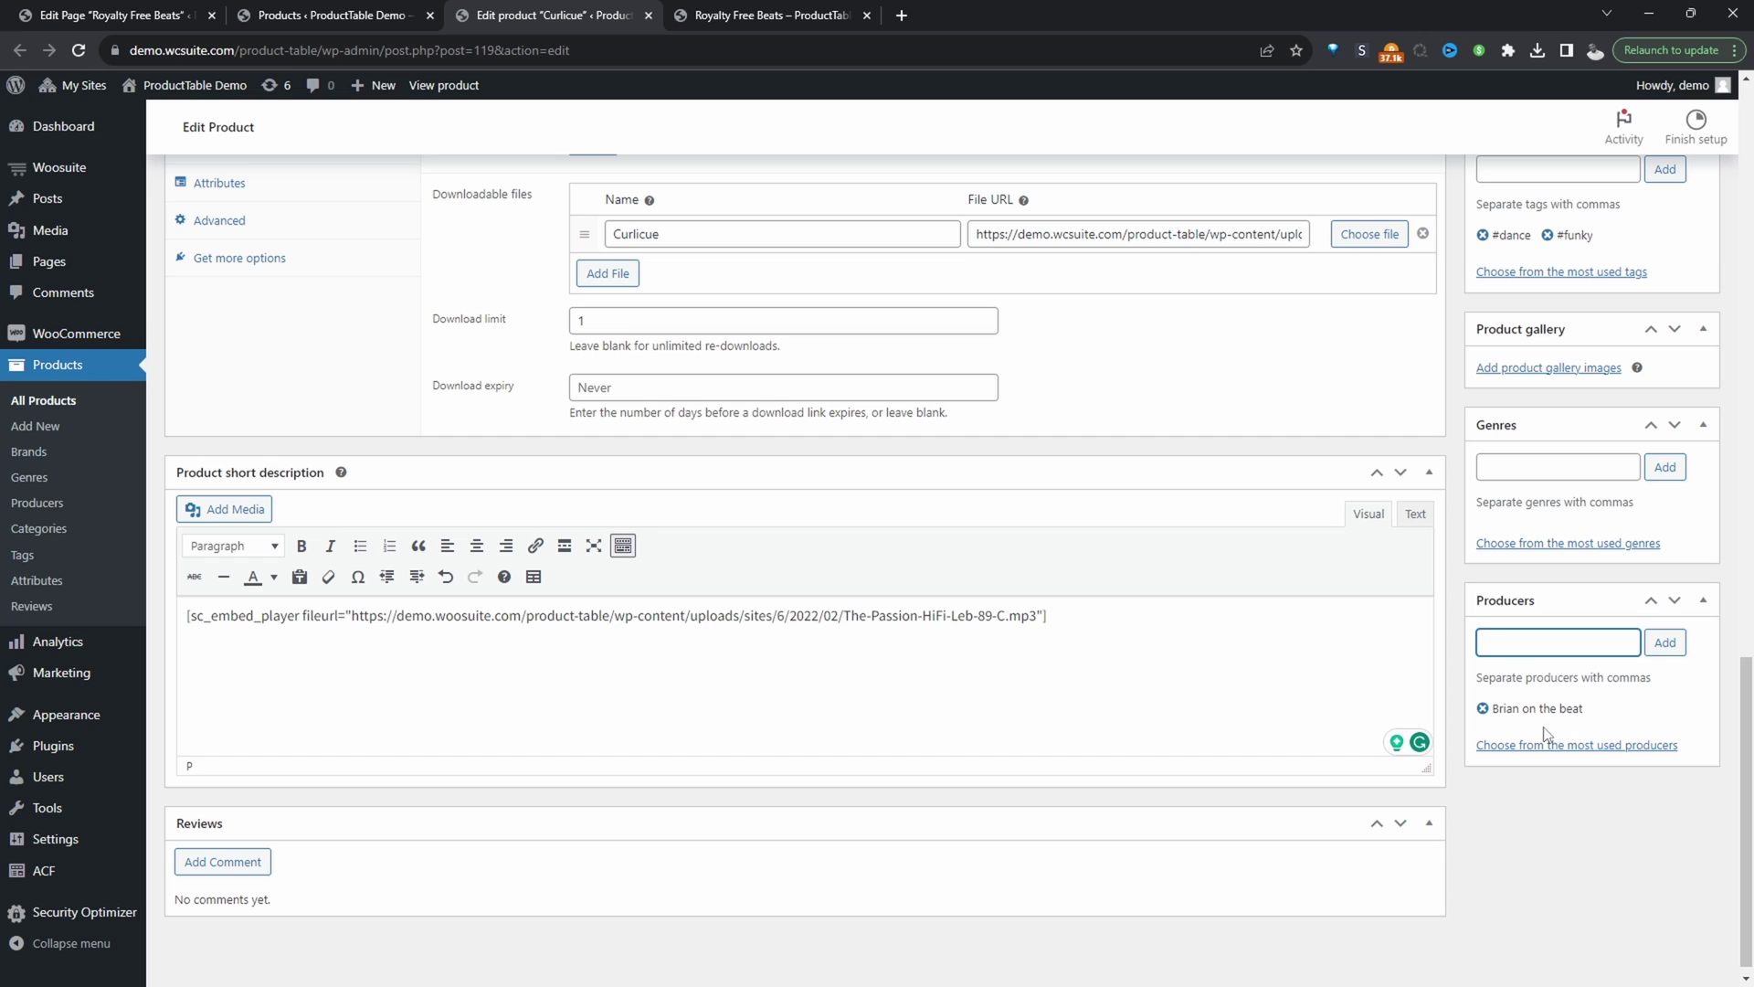
- Assign the genre Rock to the product
click(1571, 467)
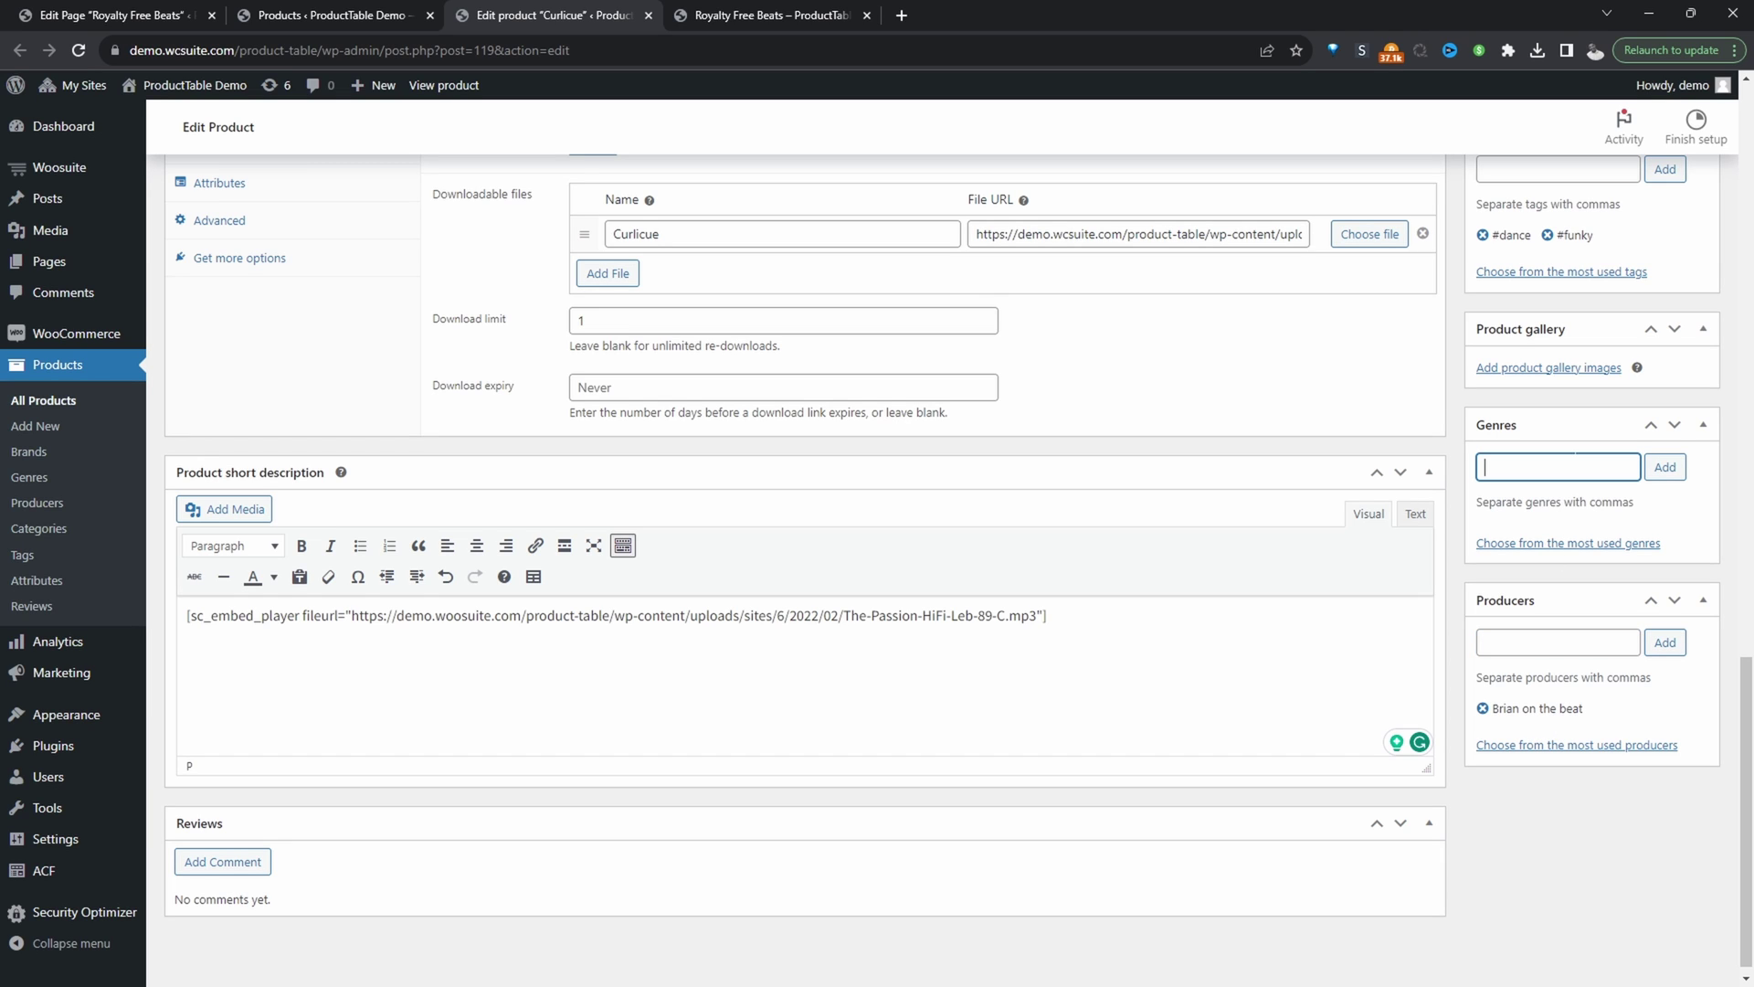
text(R)
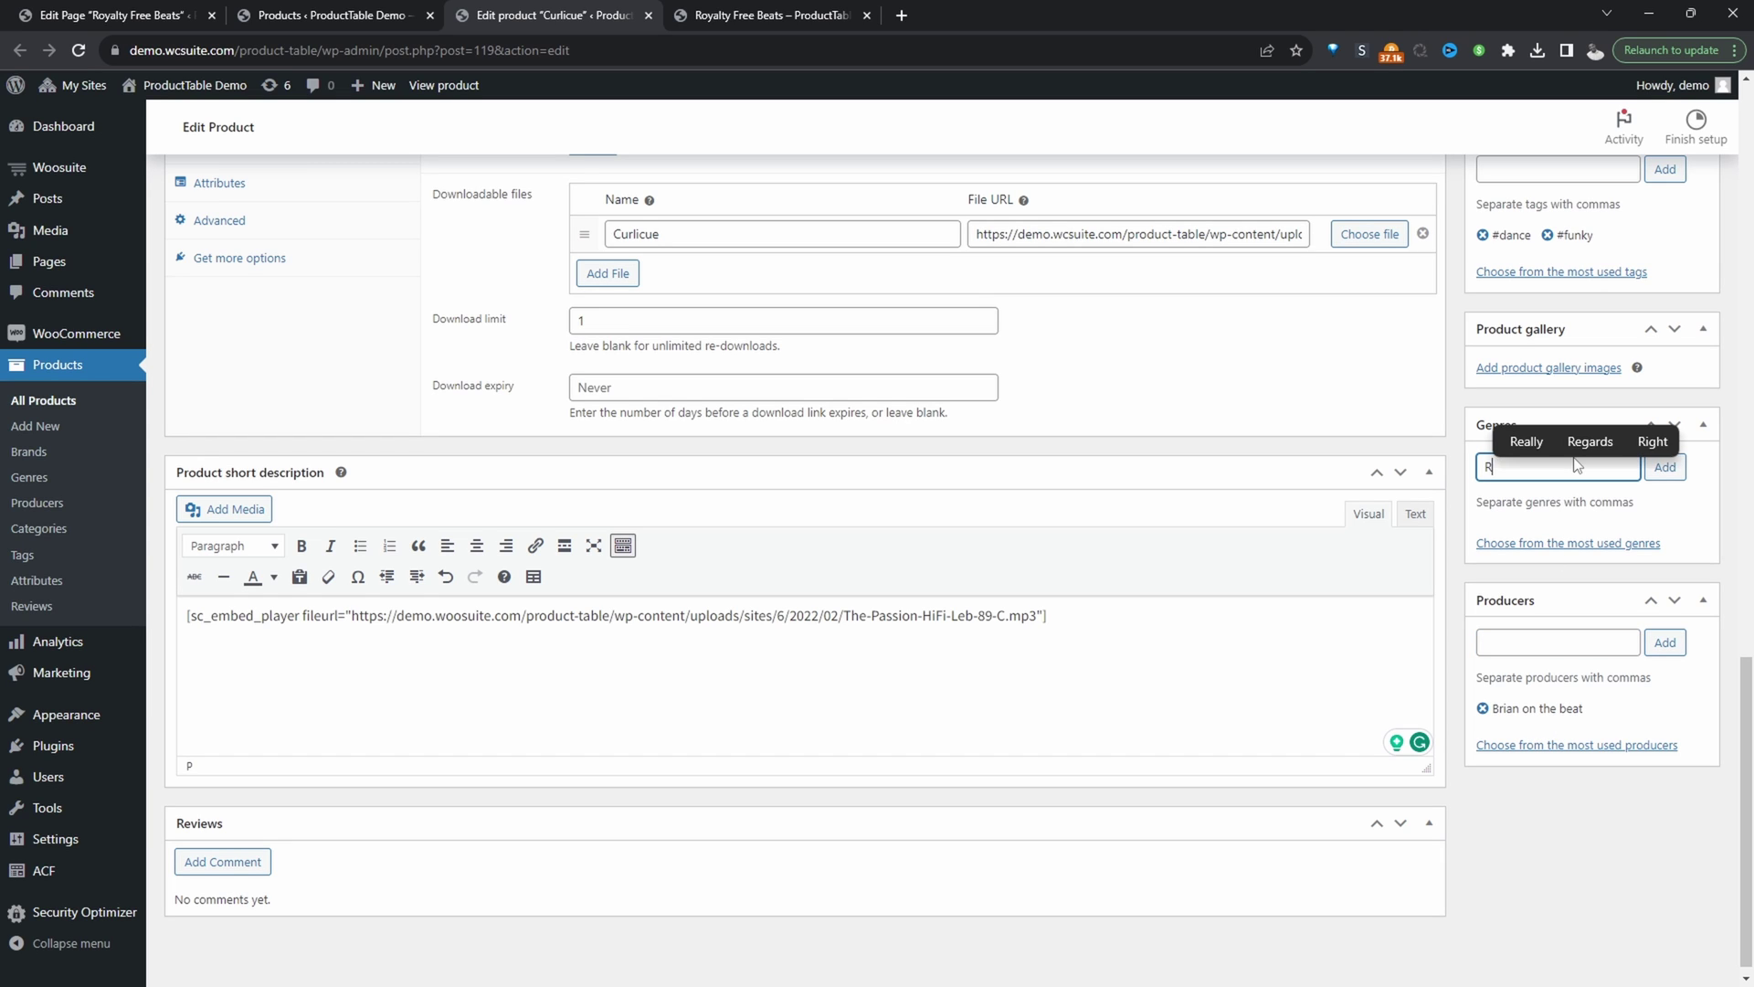
text(ock)
key(Return)
- Update the Curlicue product and view its storefront page
scroll(1546, 530, up, 4)
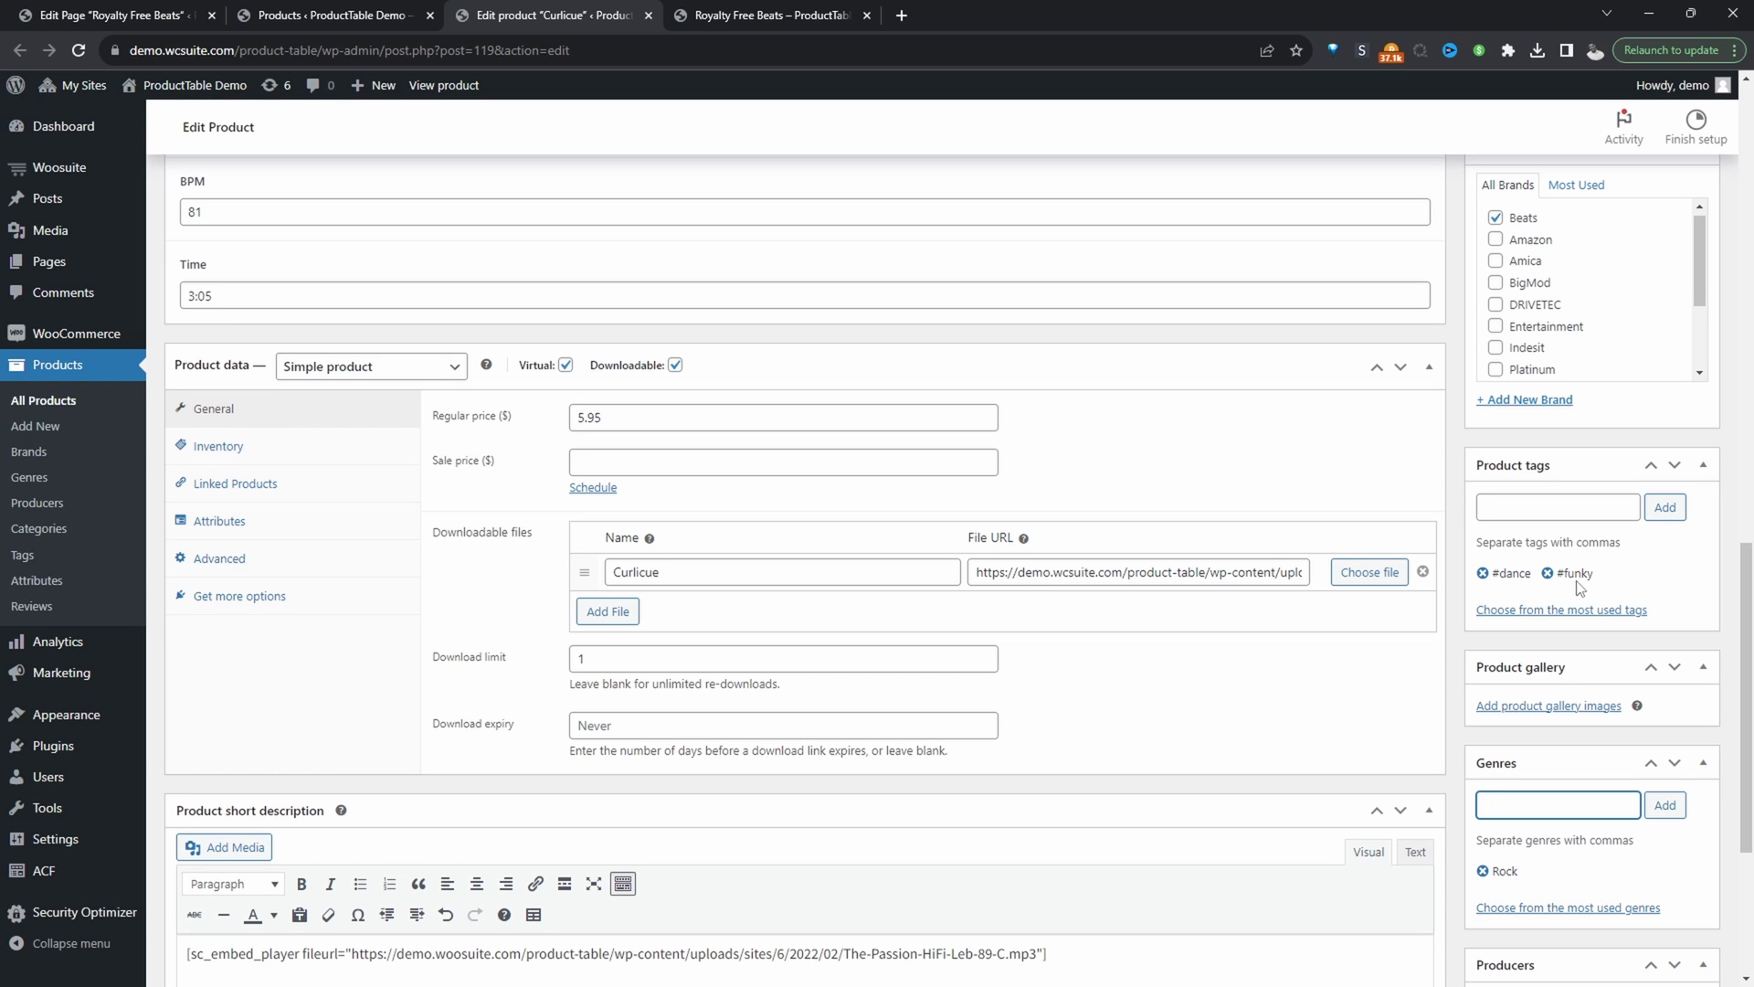
scroll(1579, 588, up, 8)
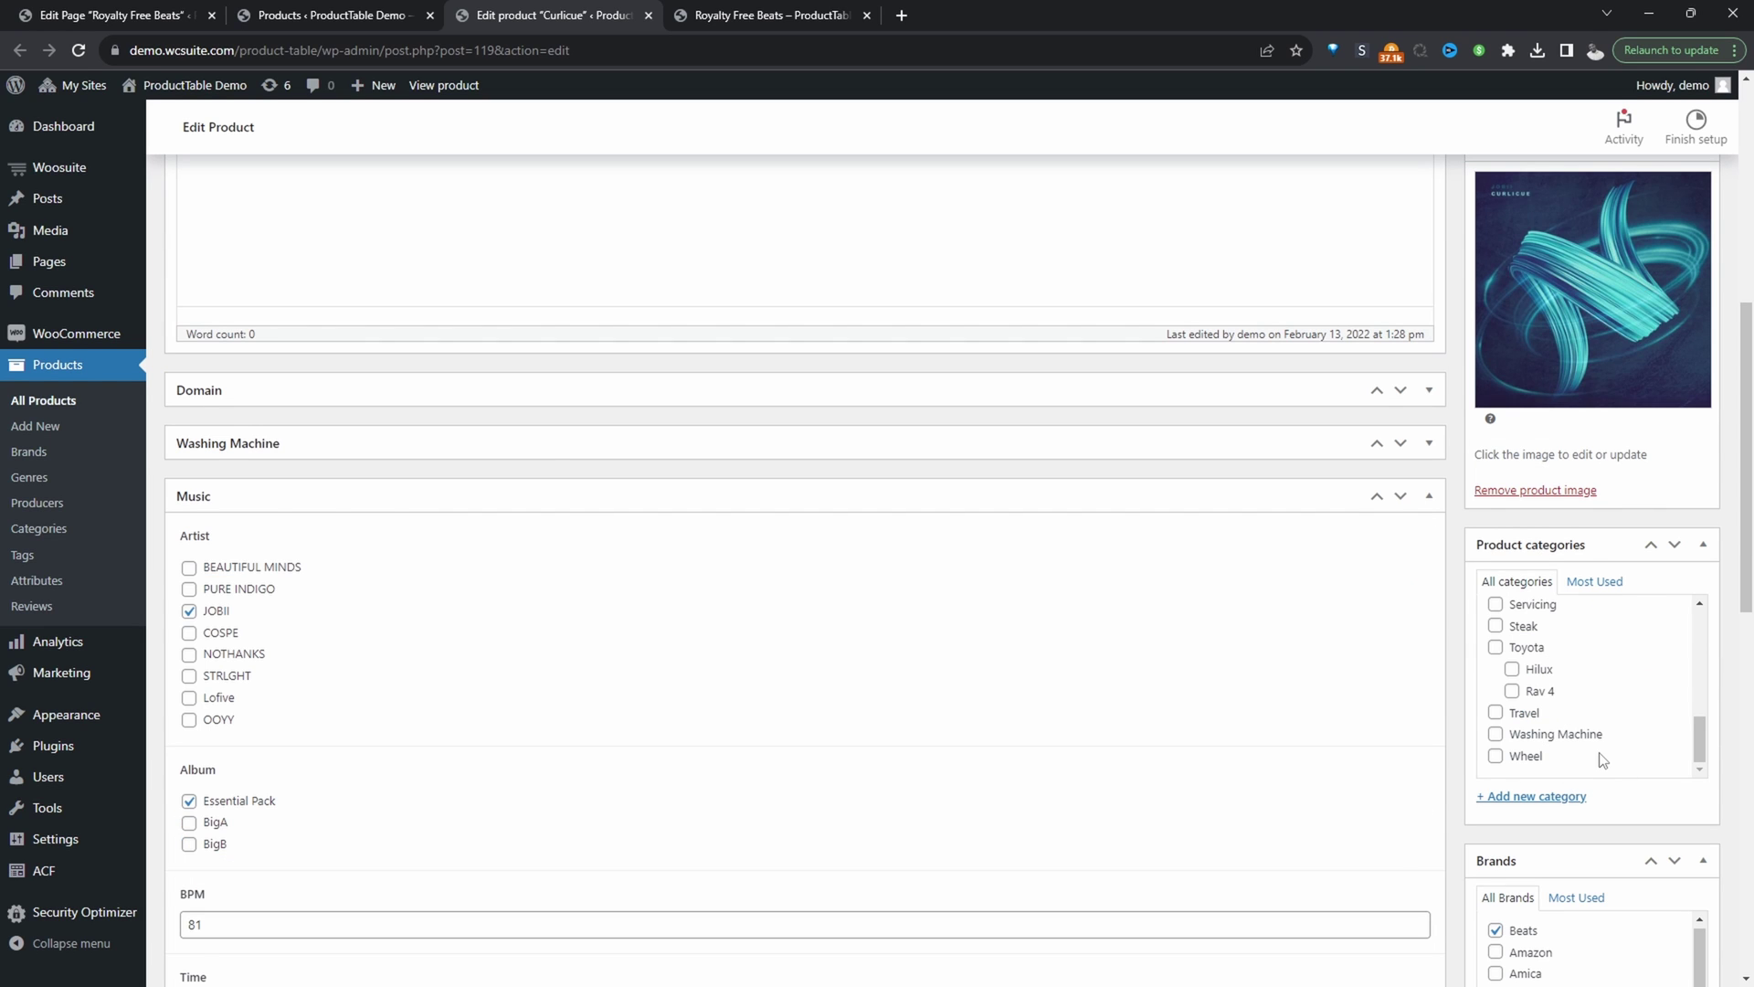
scroll(1612, 763, up, 5)
click(1679, 559)
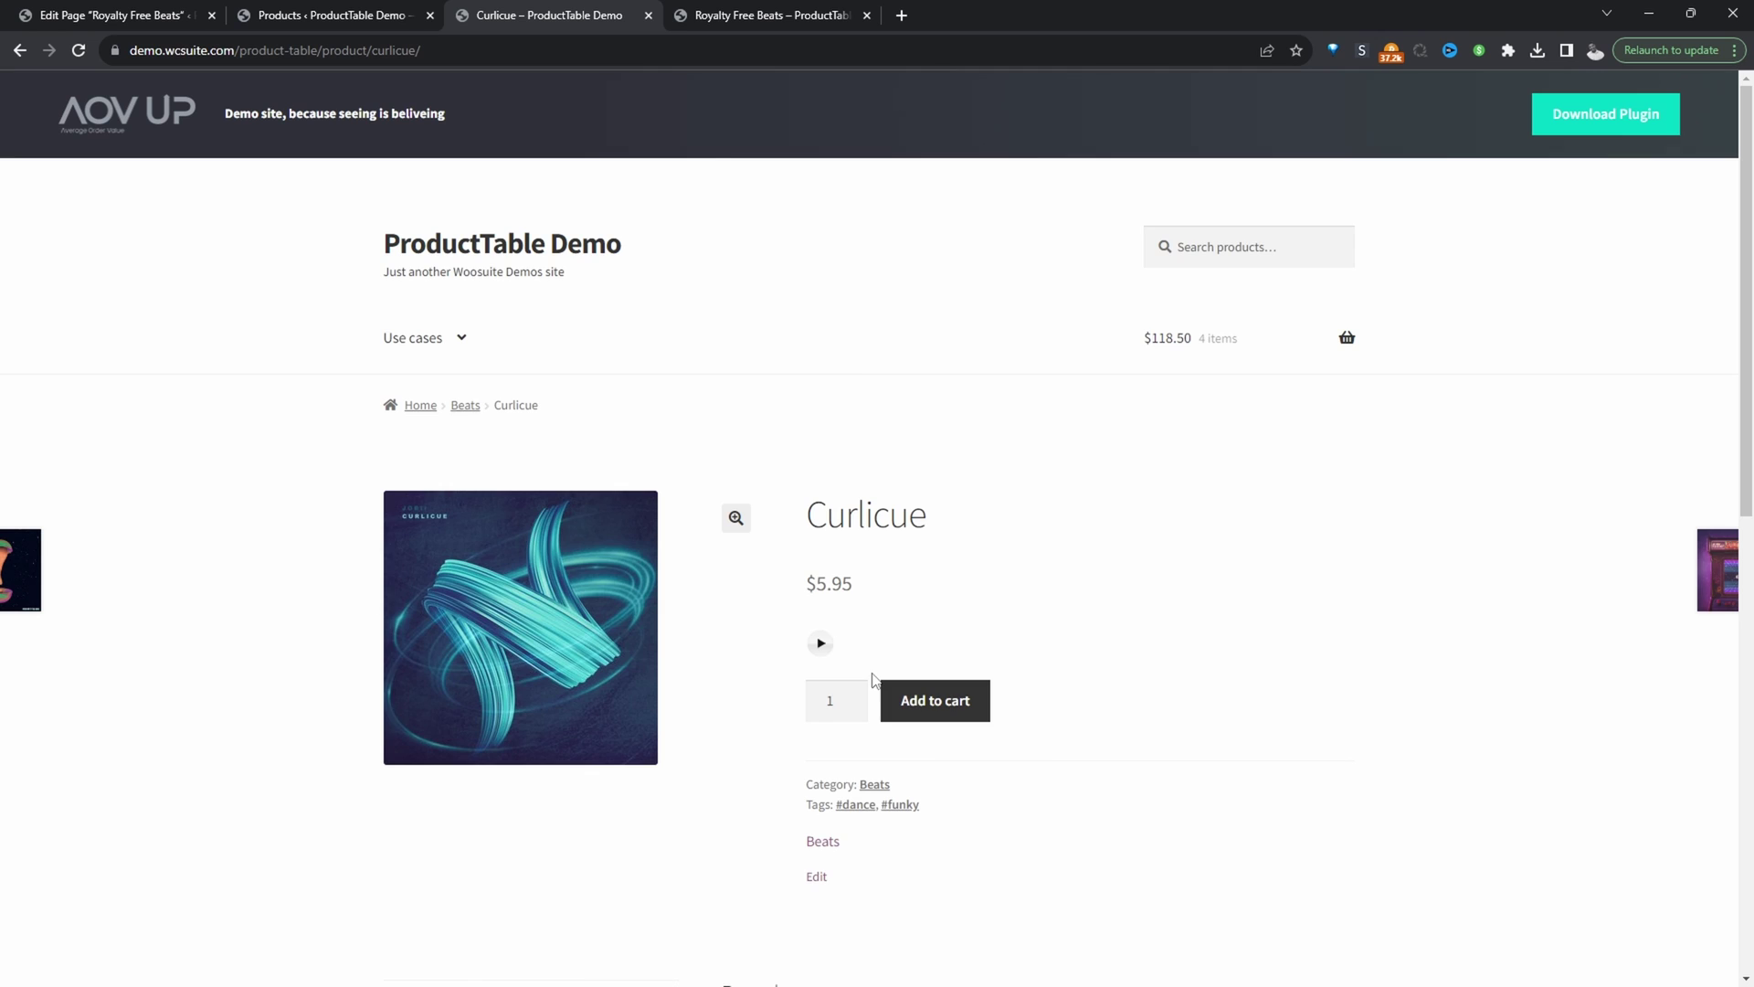
scroll(872, 679, down, 2)
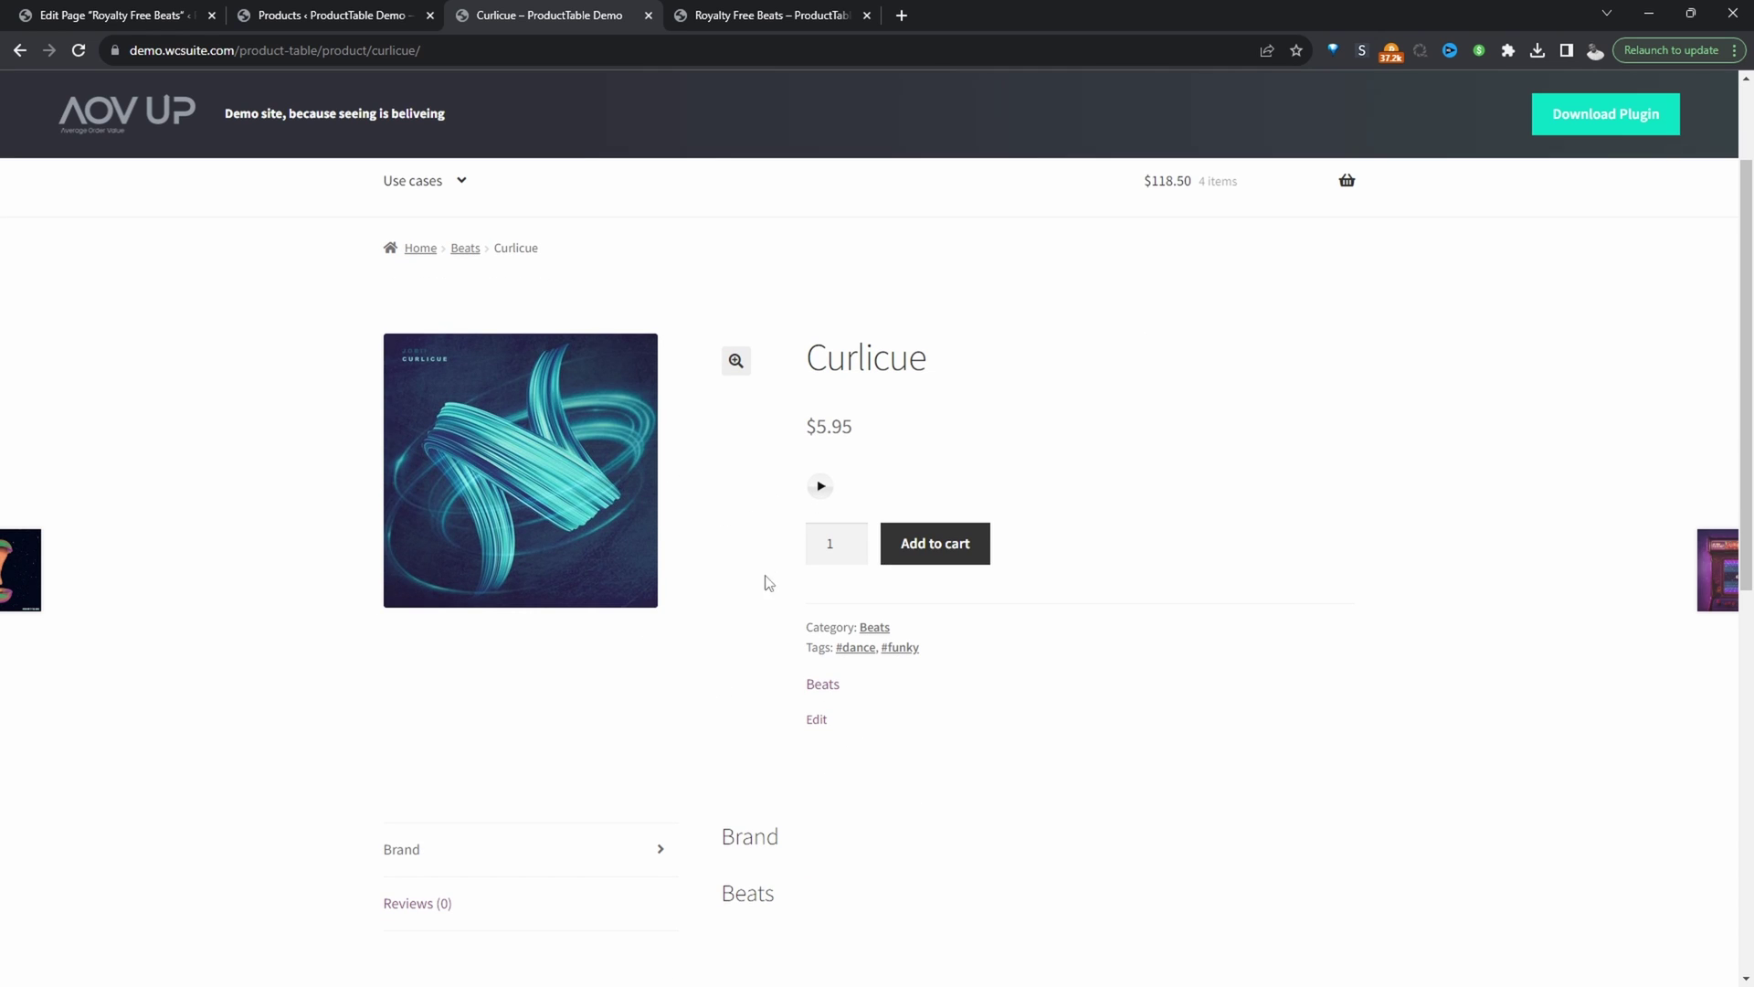
- Sort the Royalty Free Beats table by artist in descending order and search it for 81
click(723, 16)
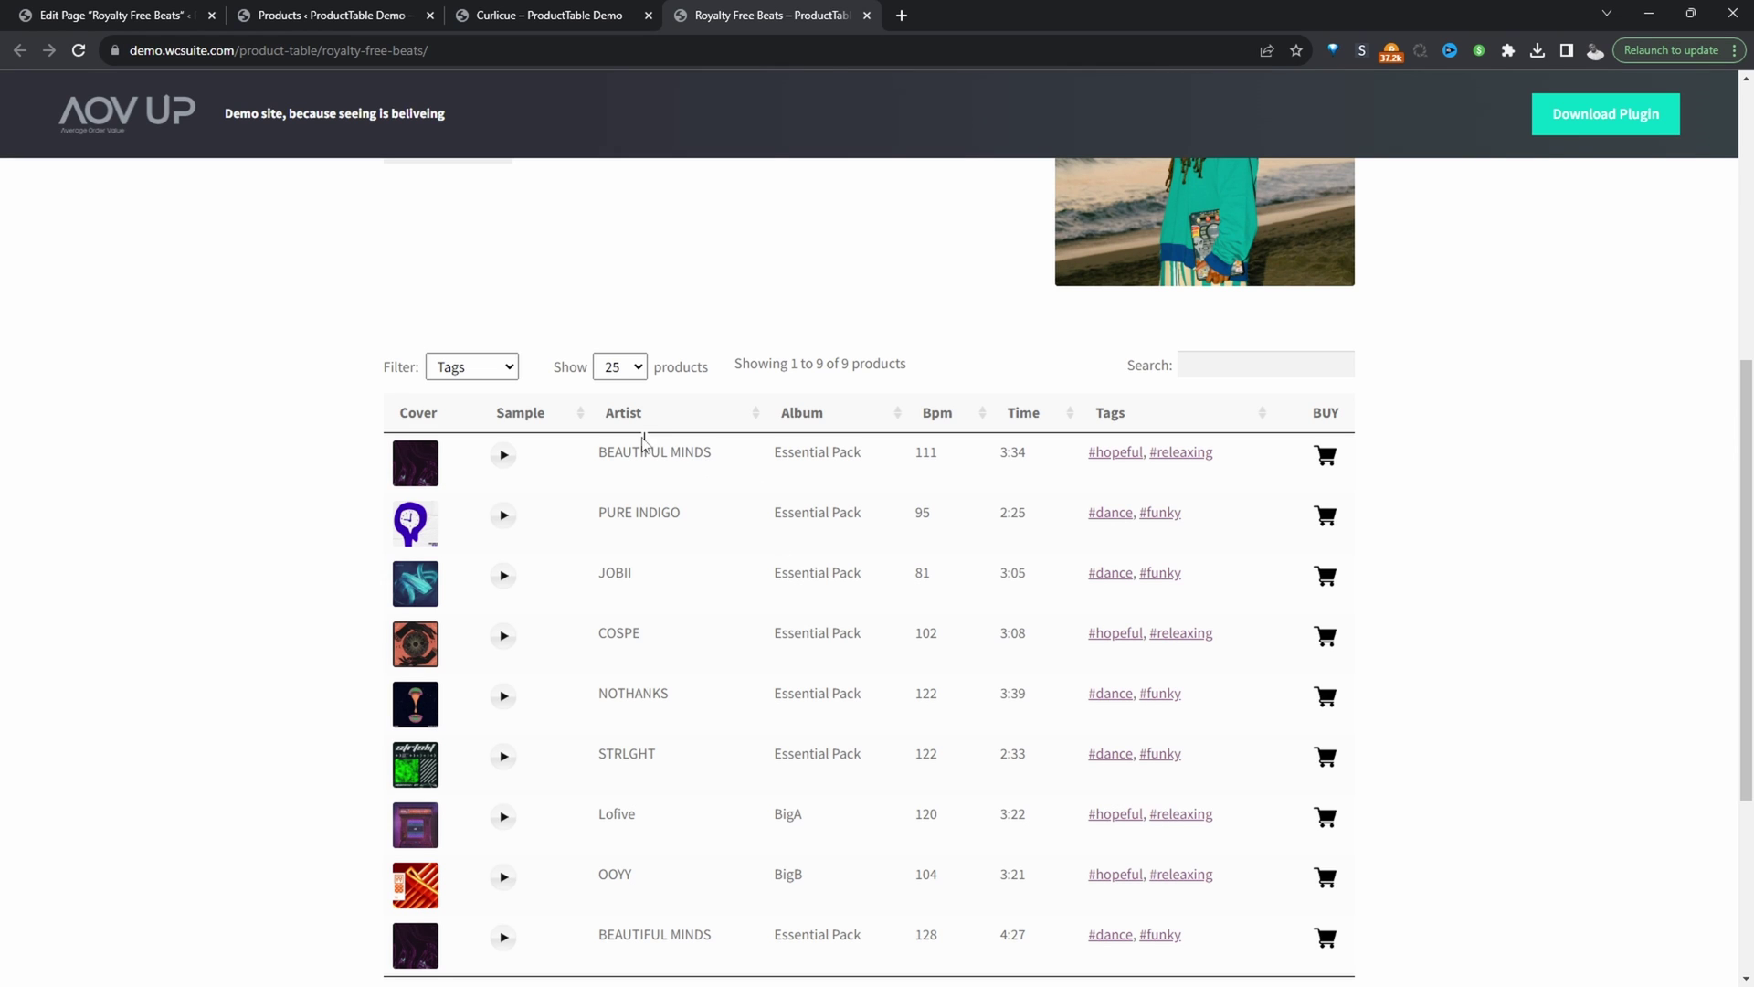
click(621, 413)
click(623, 413)
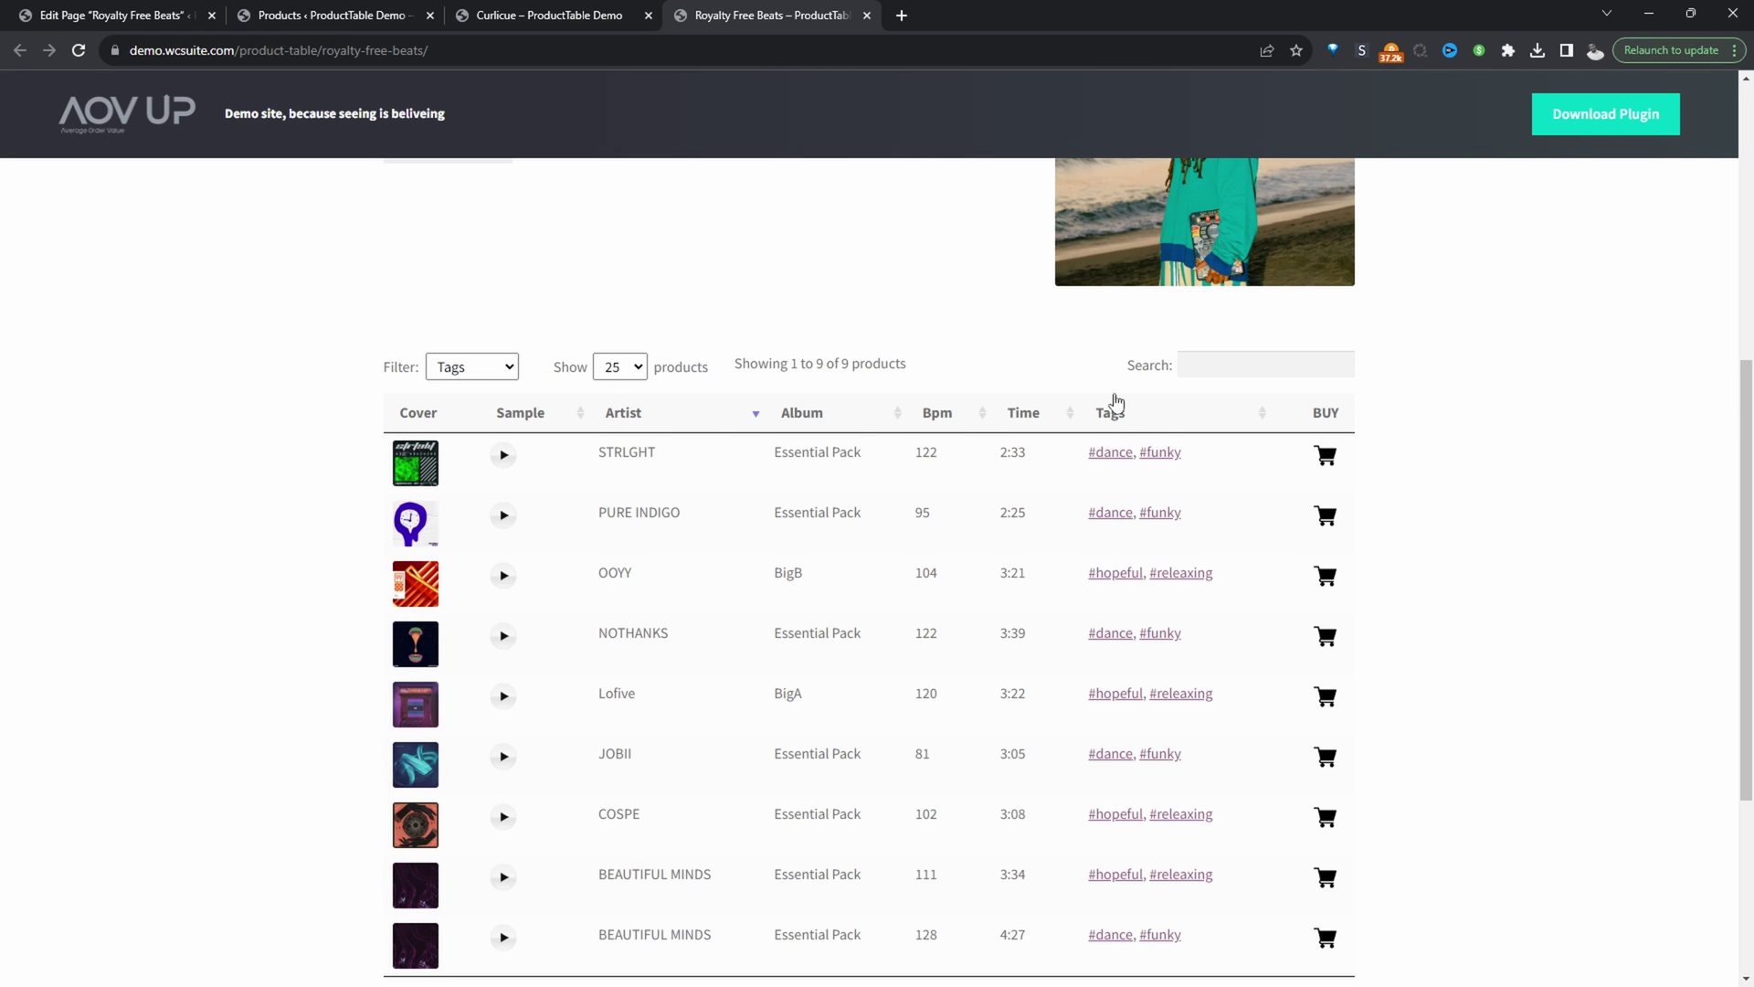
click(1207, 370)
text(81)
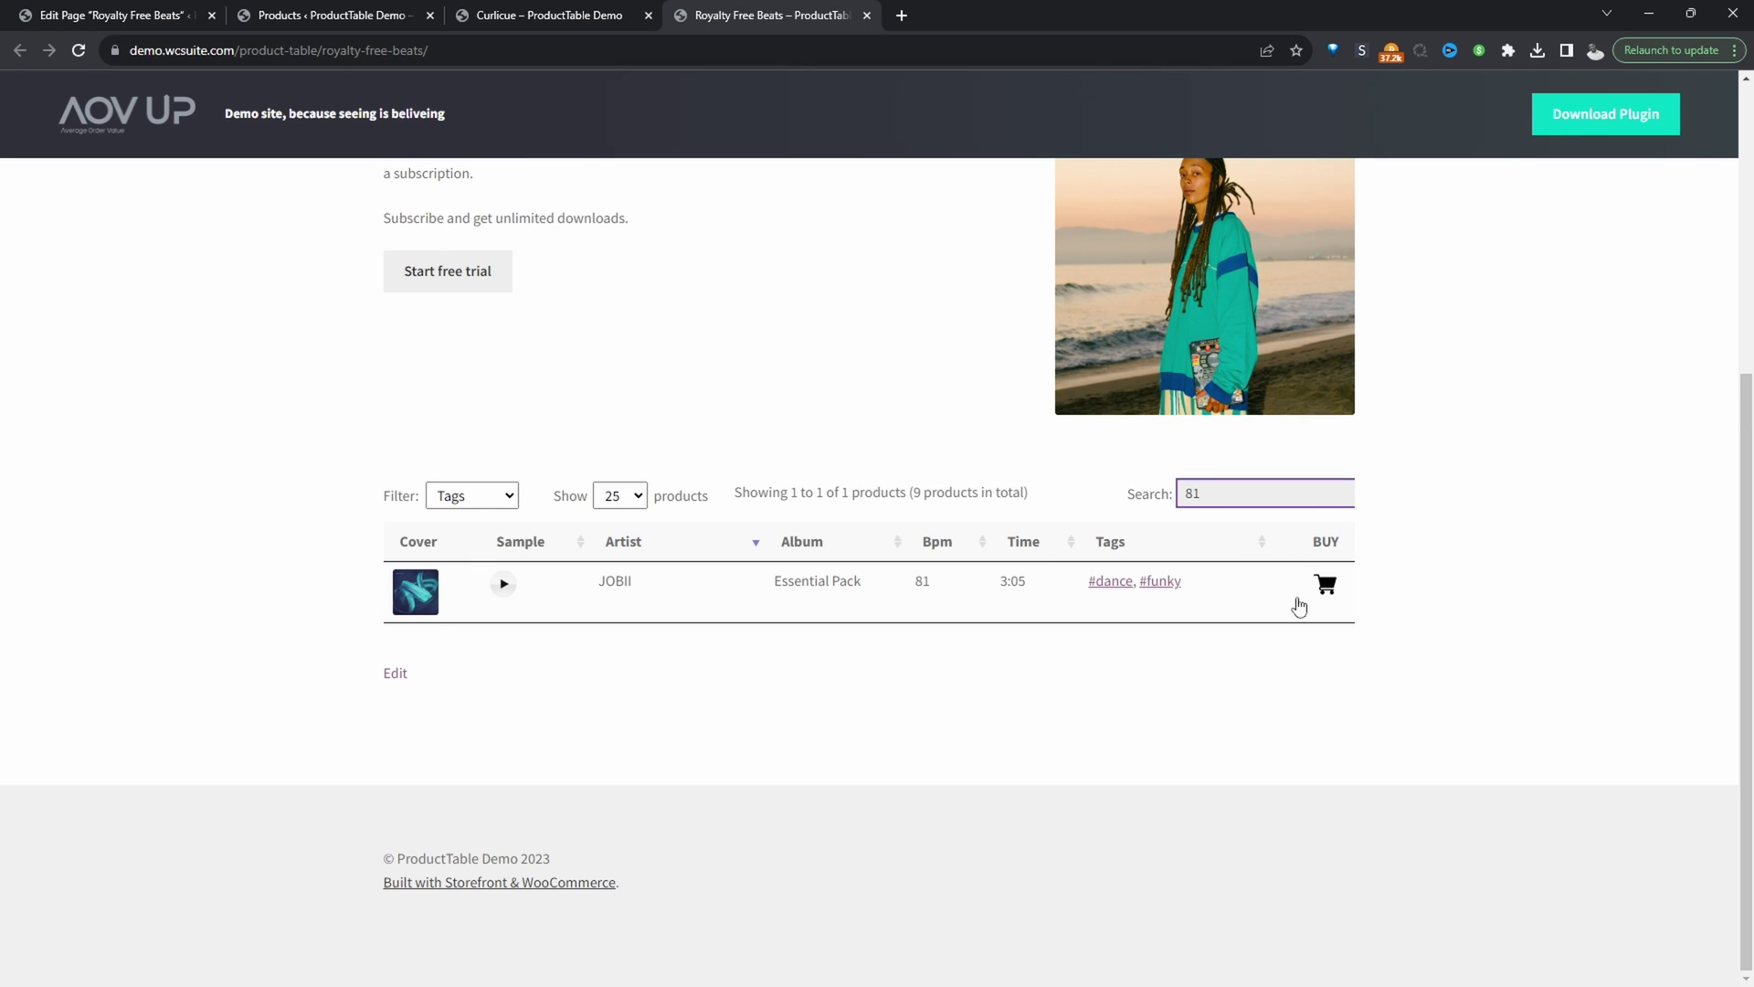
click(1511, 466)
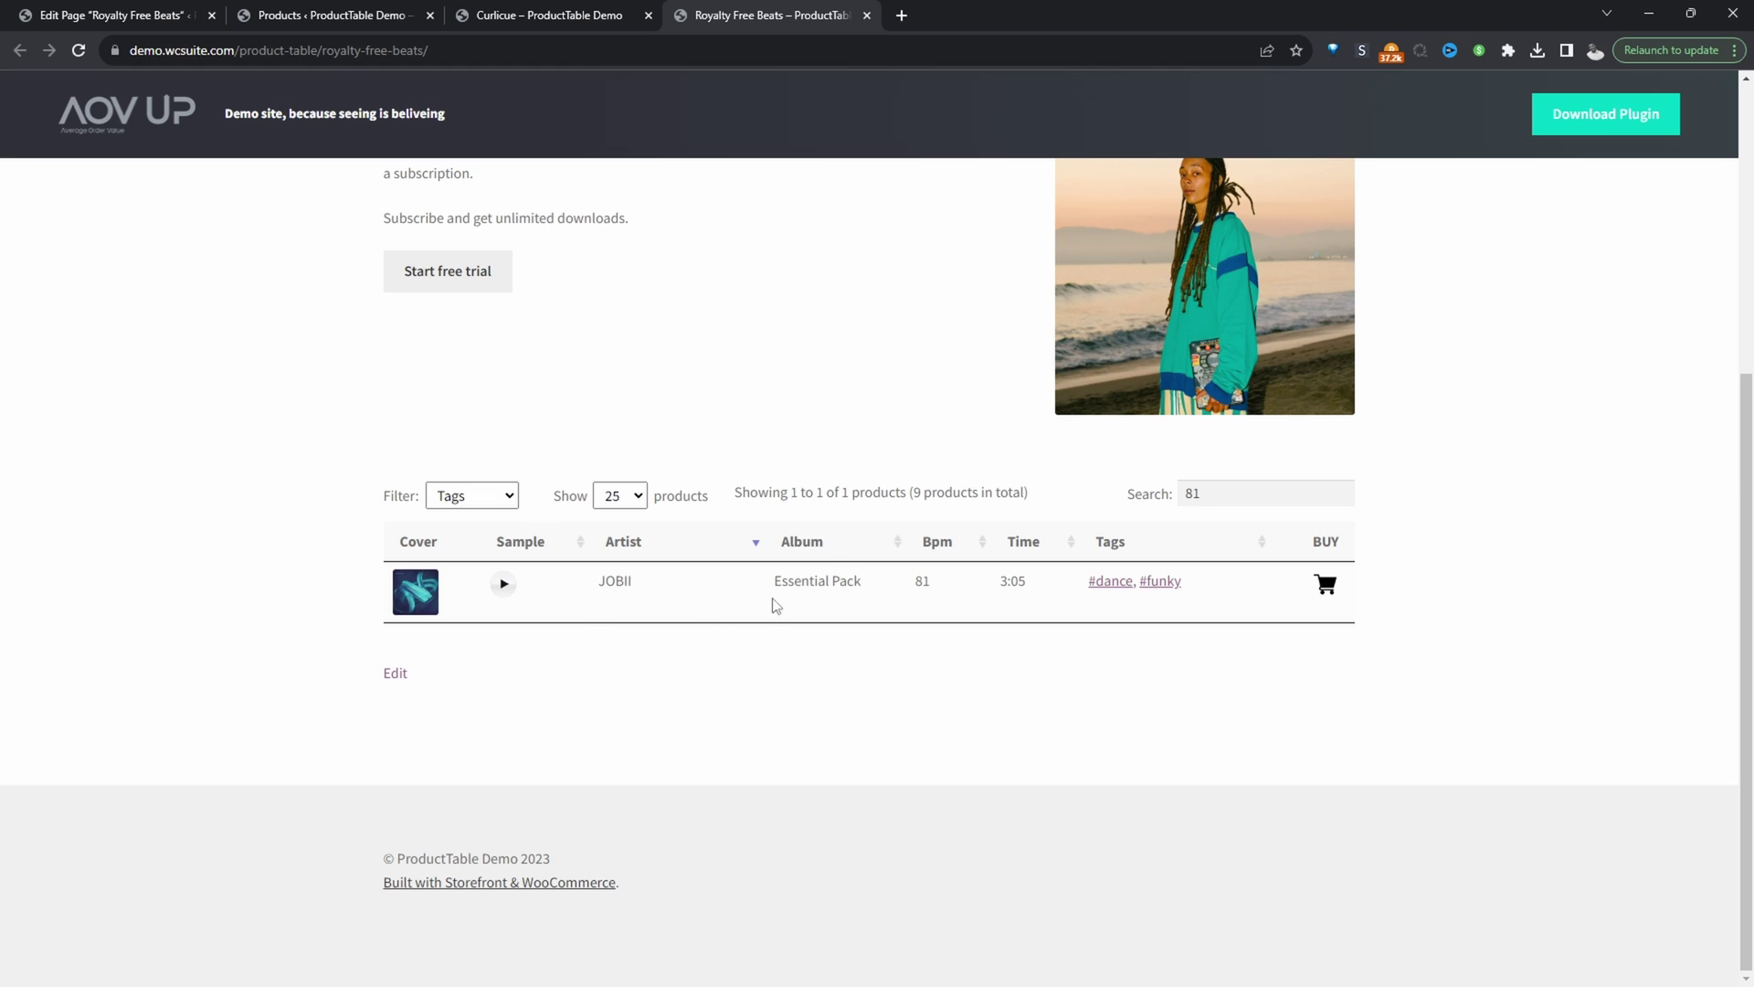
- Open the music table for editing in Woosuite Product Table and show its column settings under Order Form Information
key(ctrl+2)
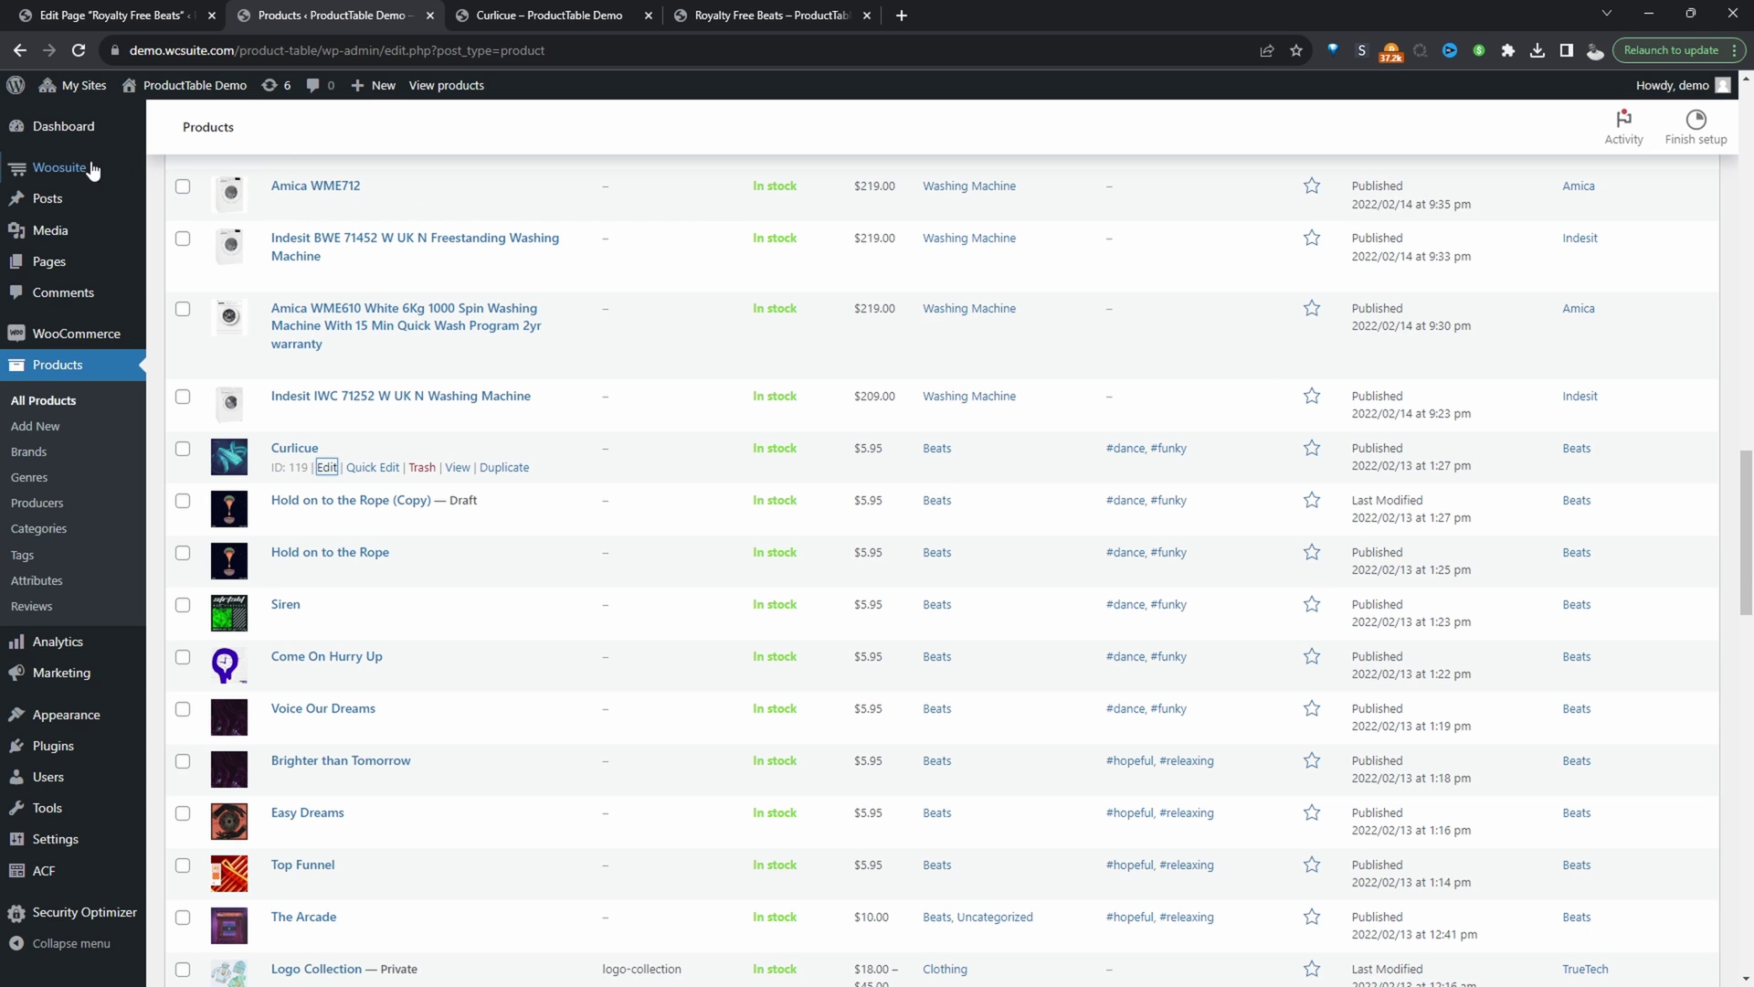
mouse_move(60, 171)
click(199, 247)
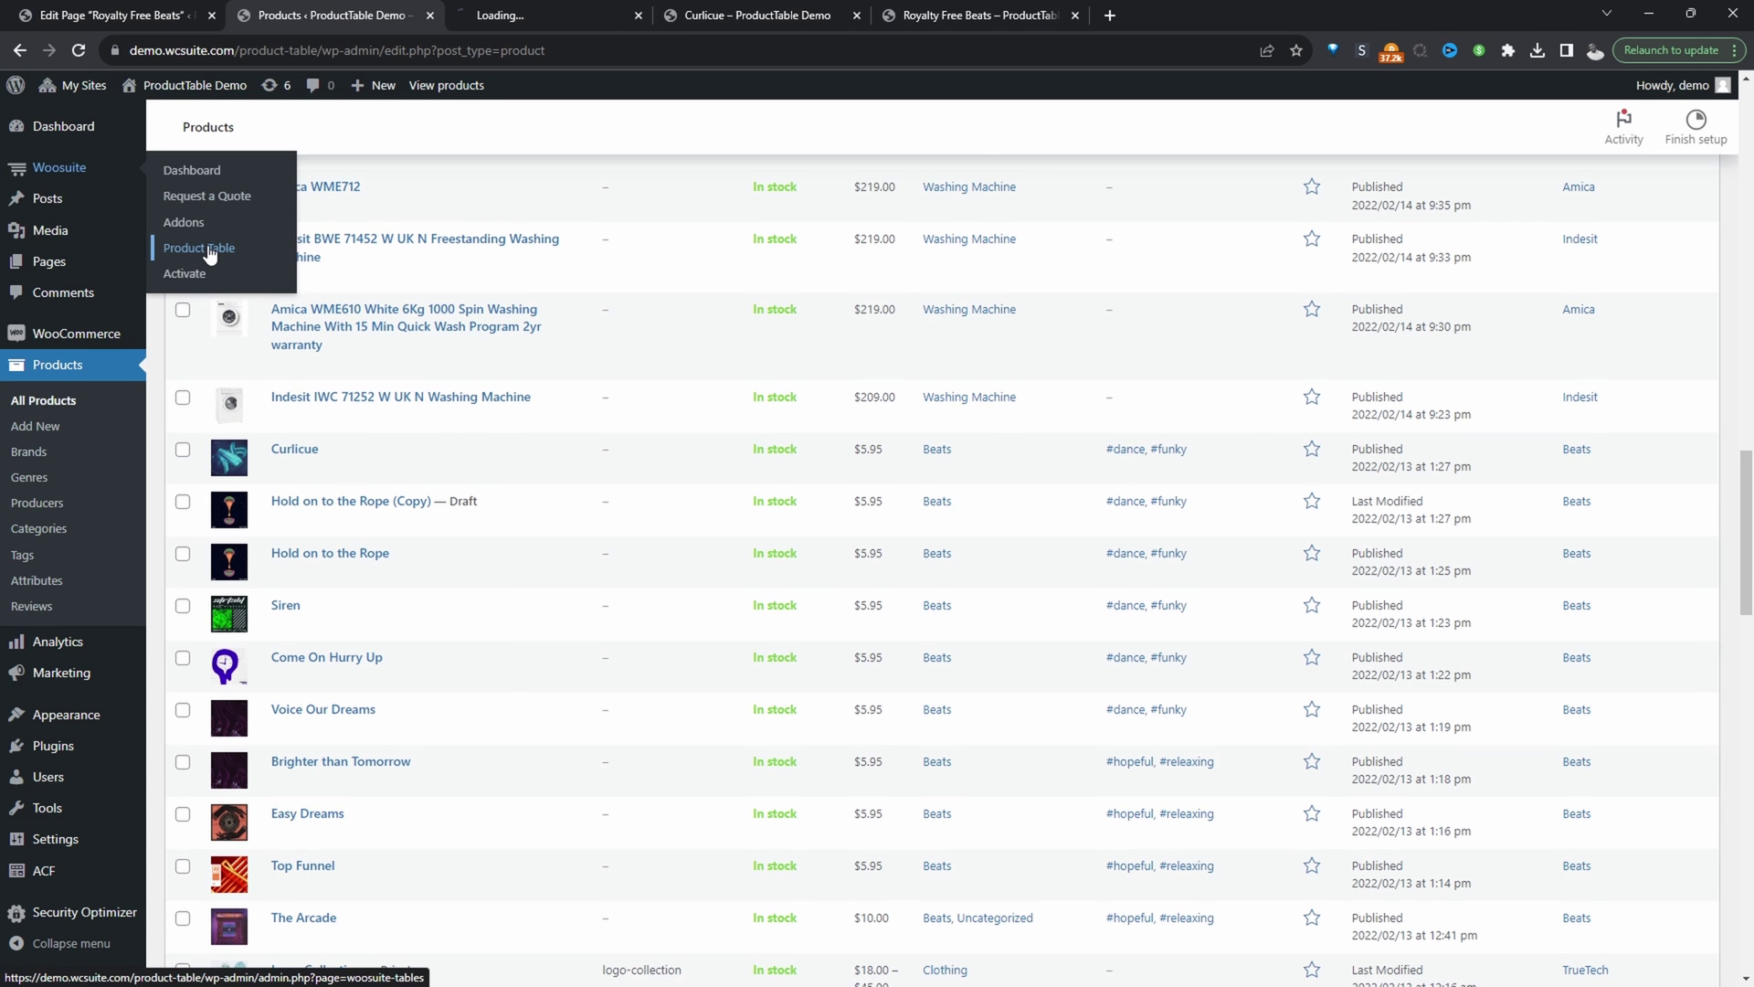
scroll(822, 554, down, 12)
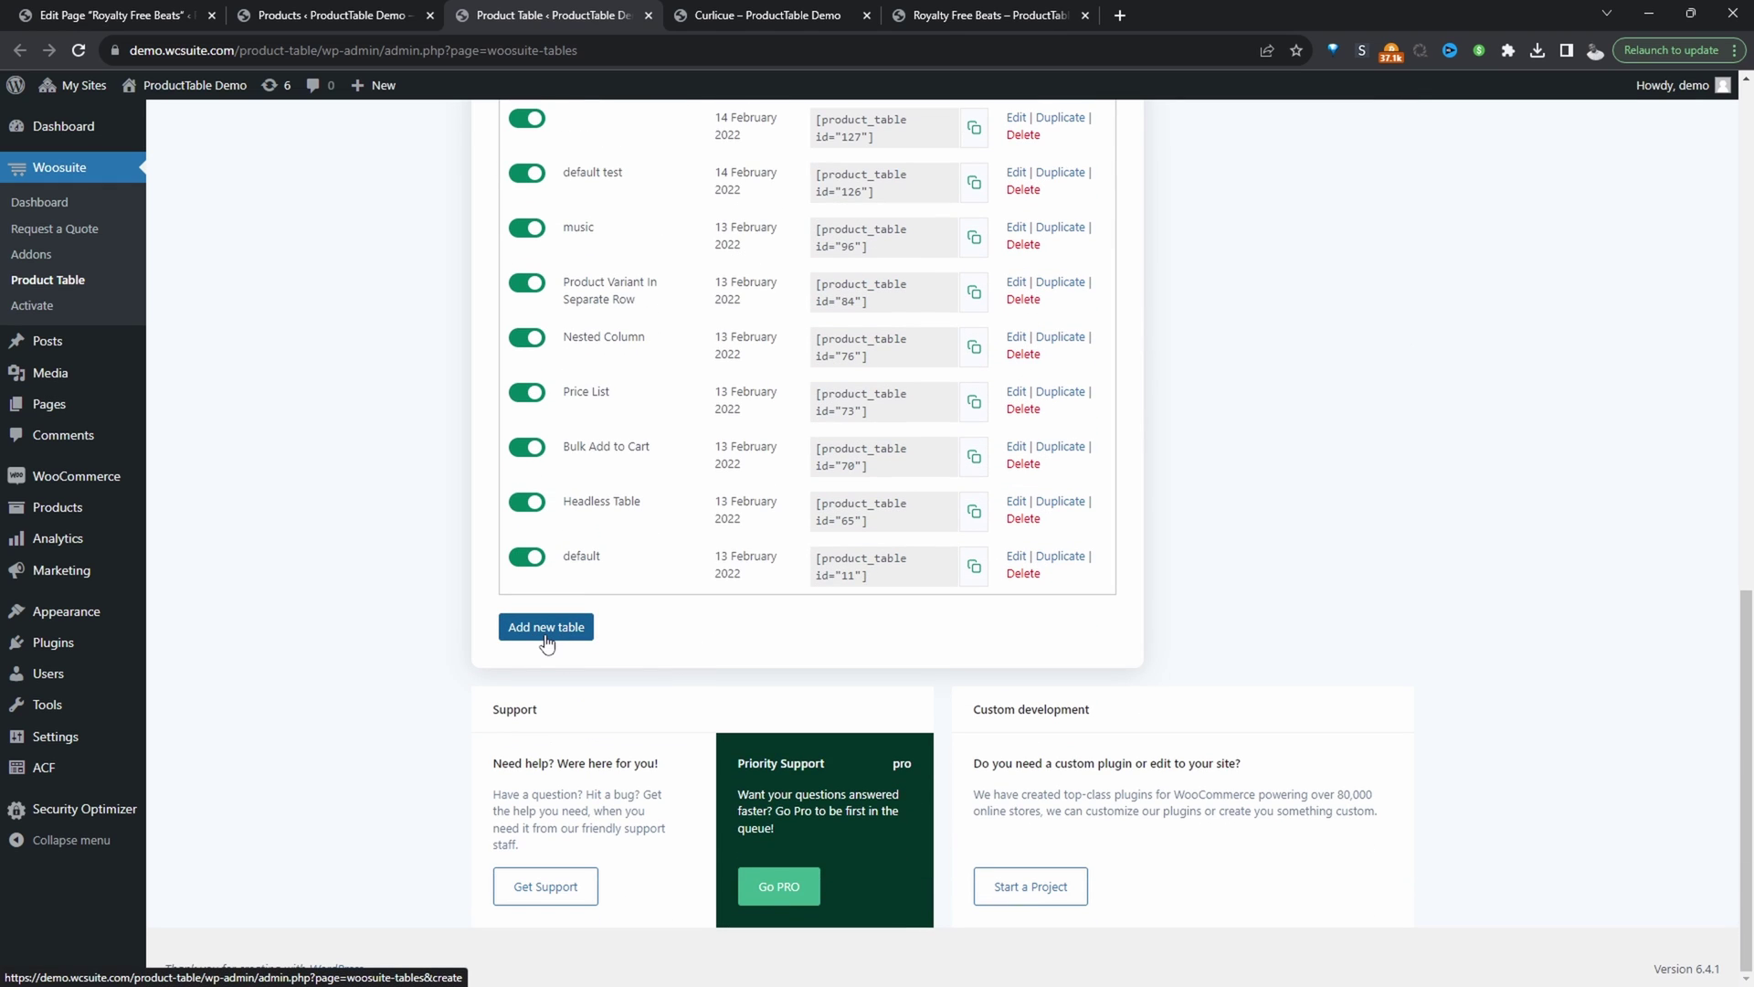
scroll(546, 644, up, 9)
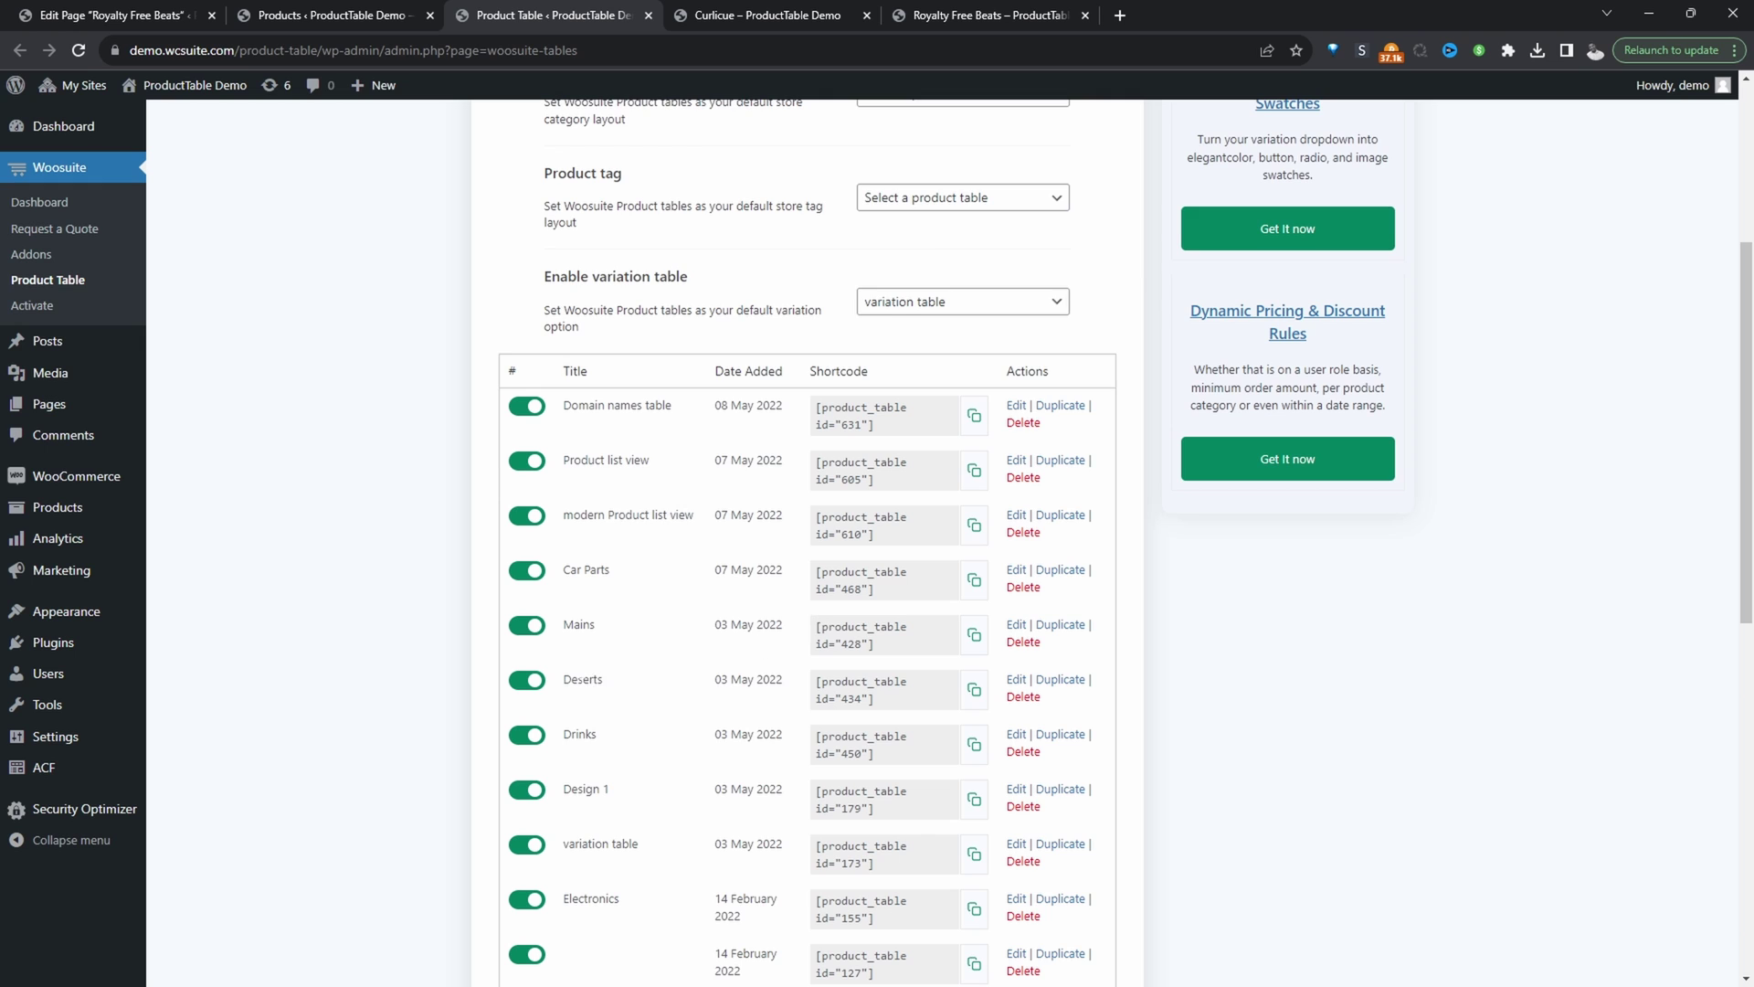
scroll(1014, 781, down, 3)
click(1015, 781)
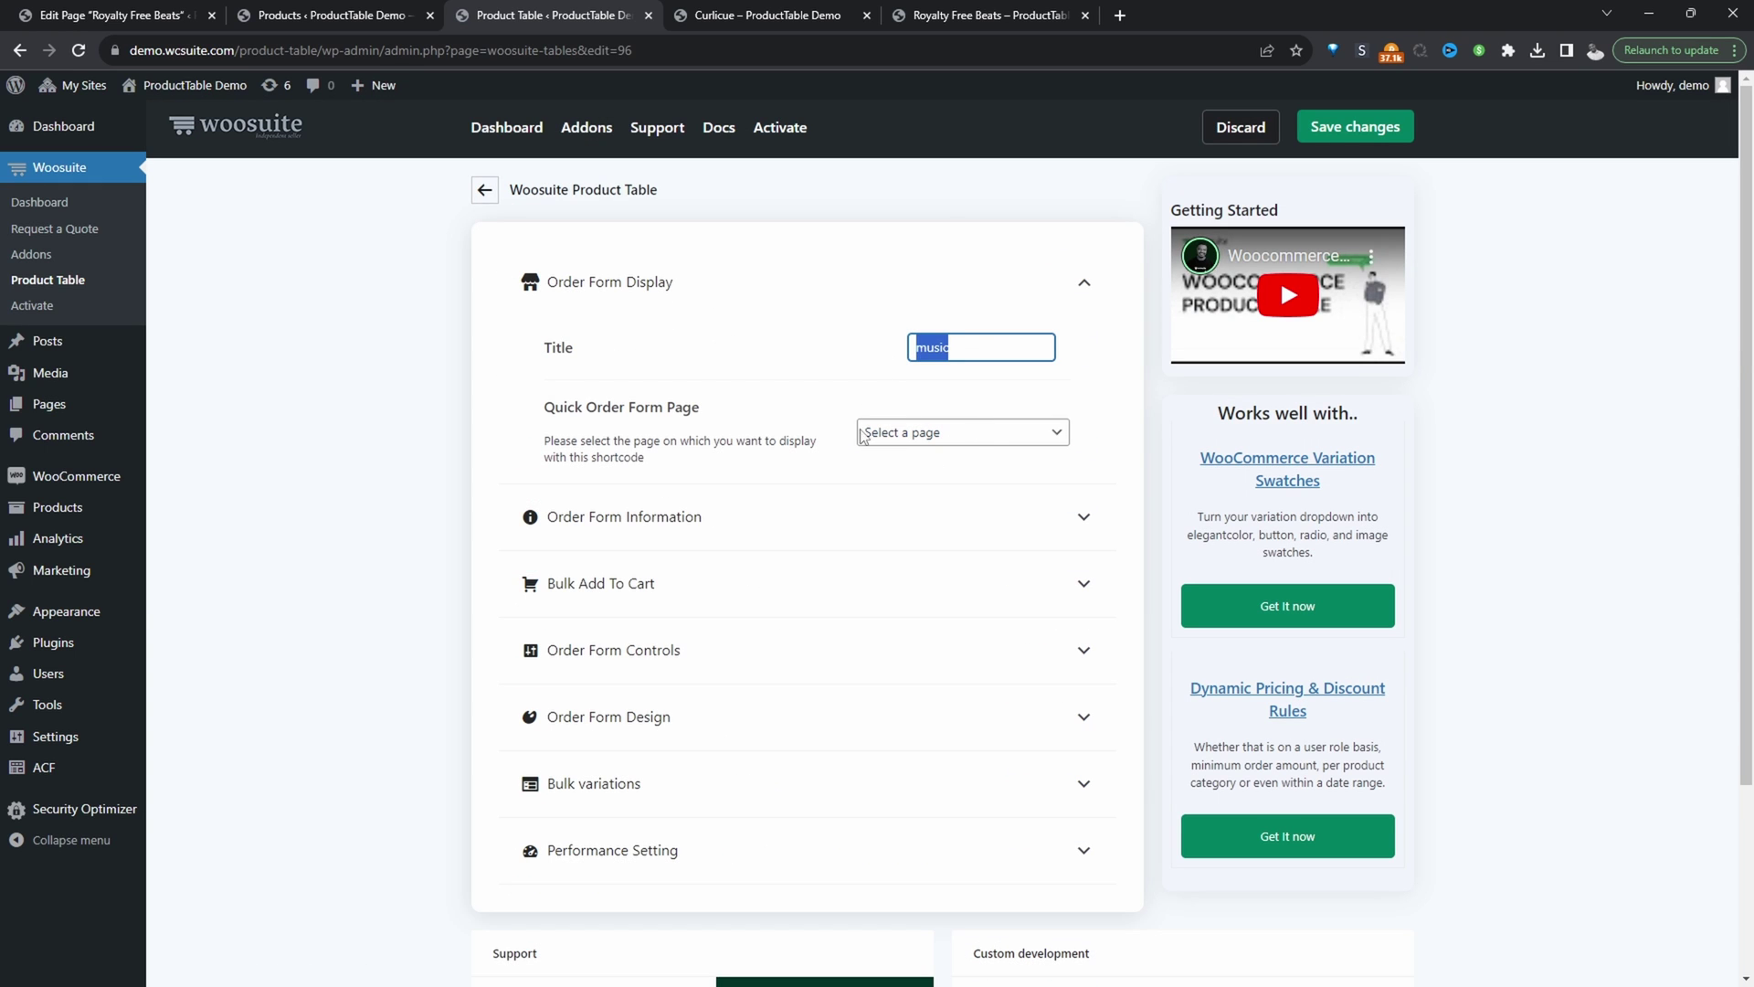
click(601, 519)
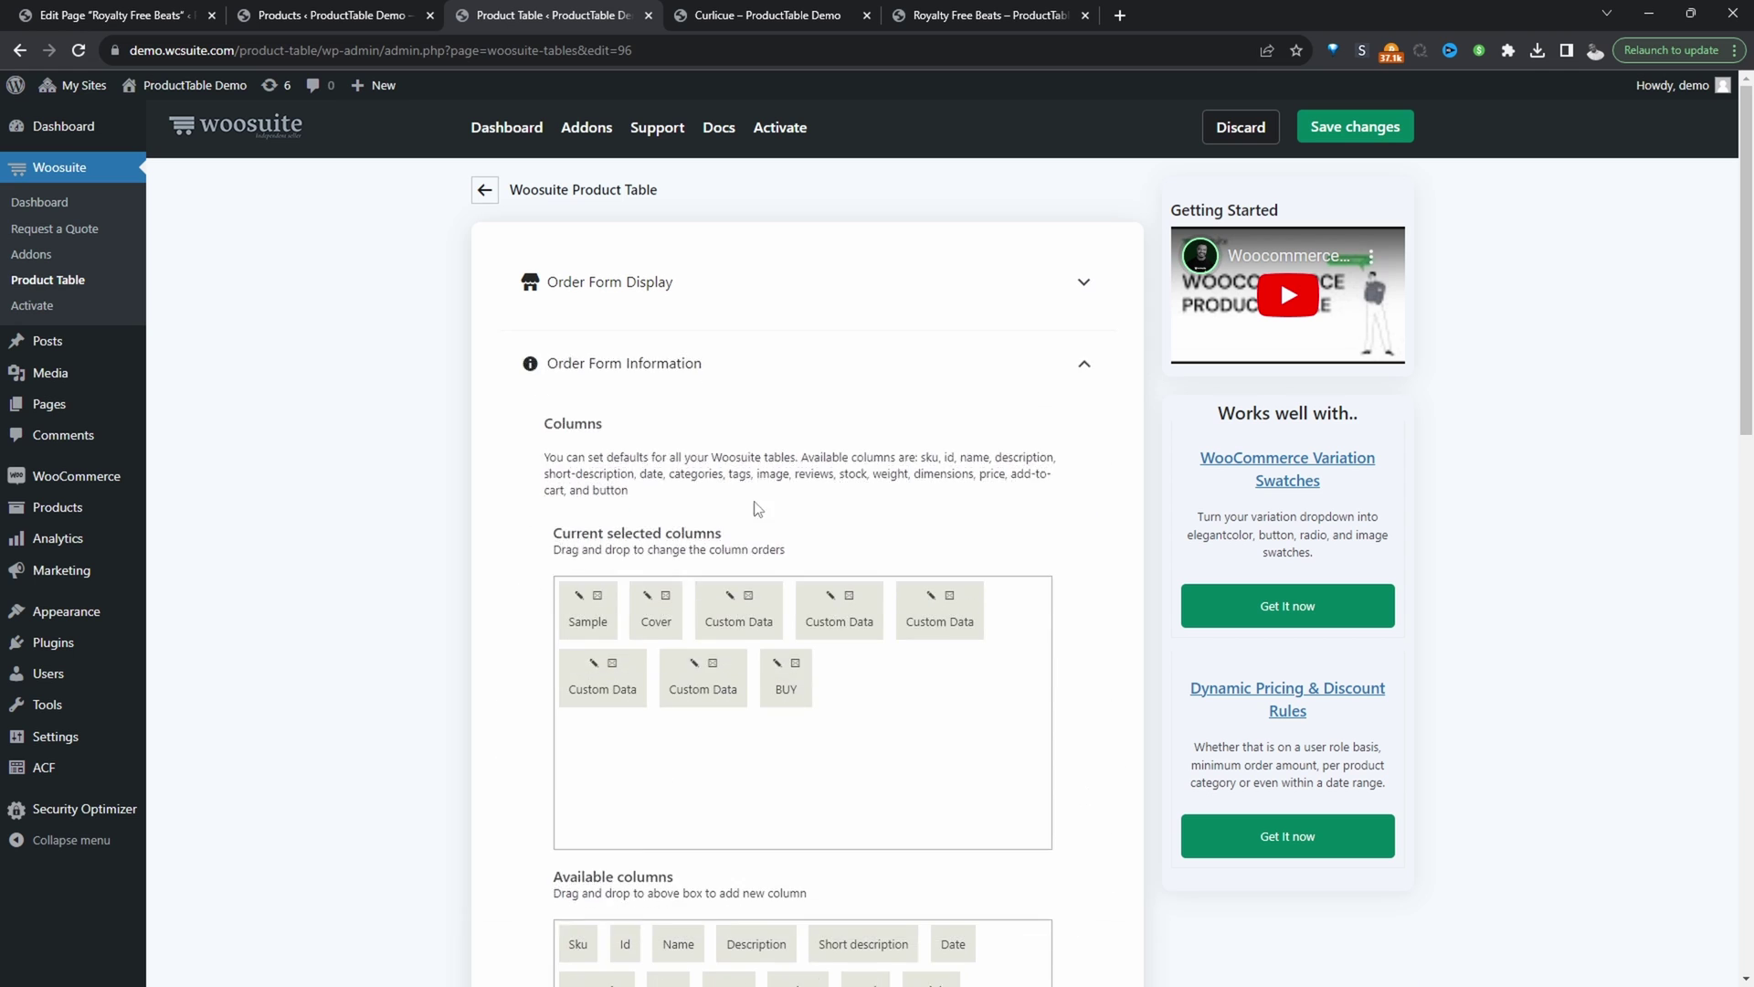
- Compare the music table's selected and available columns with the columns on the live Royalty Free Beats page
scroll(708, 289, down, 3)
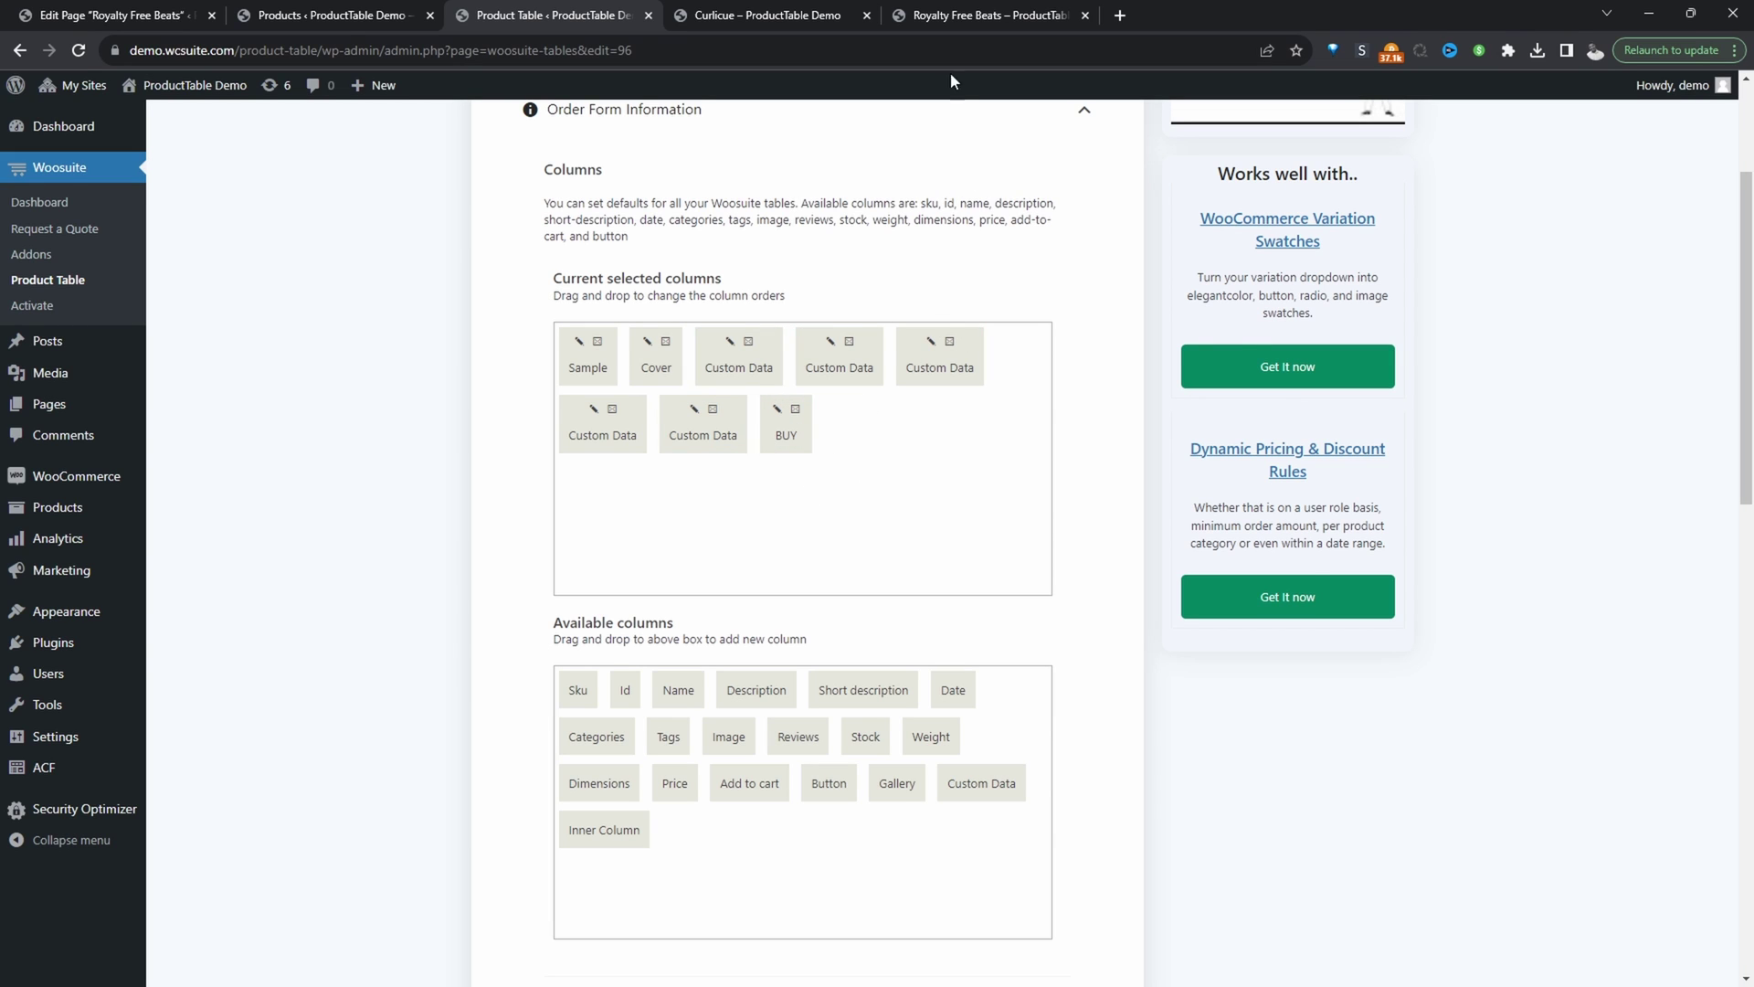
click(959, 17)
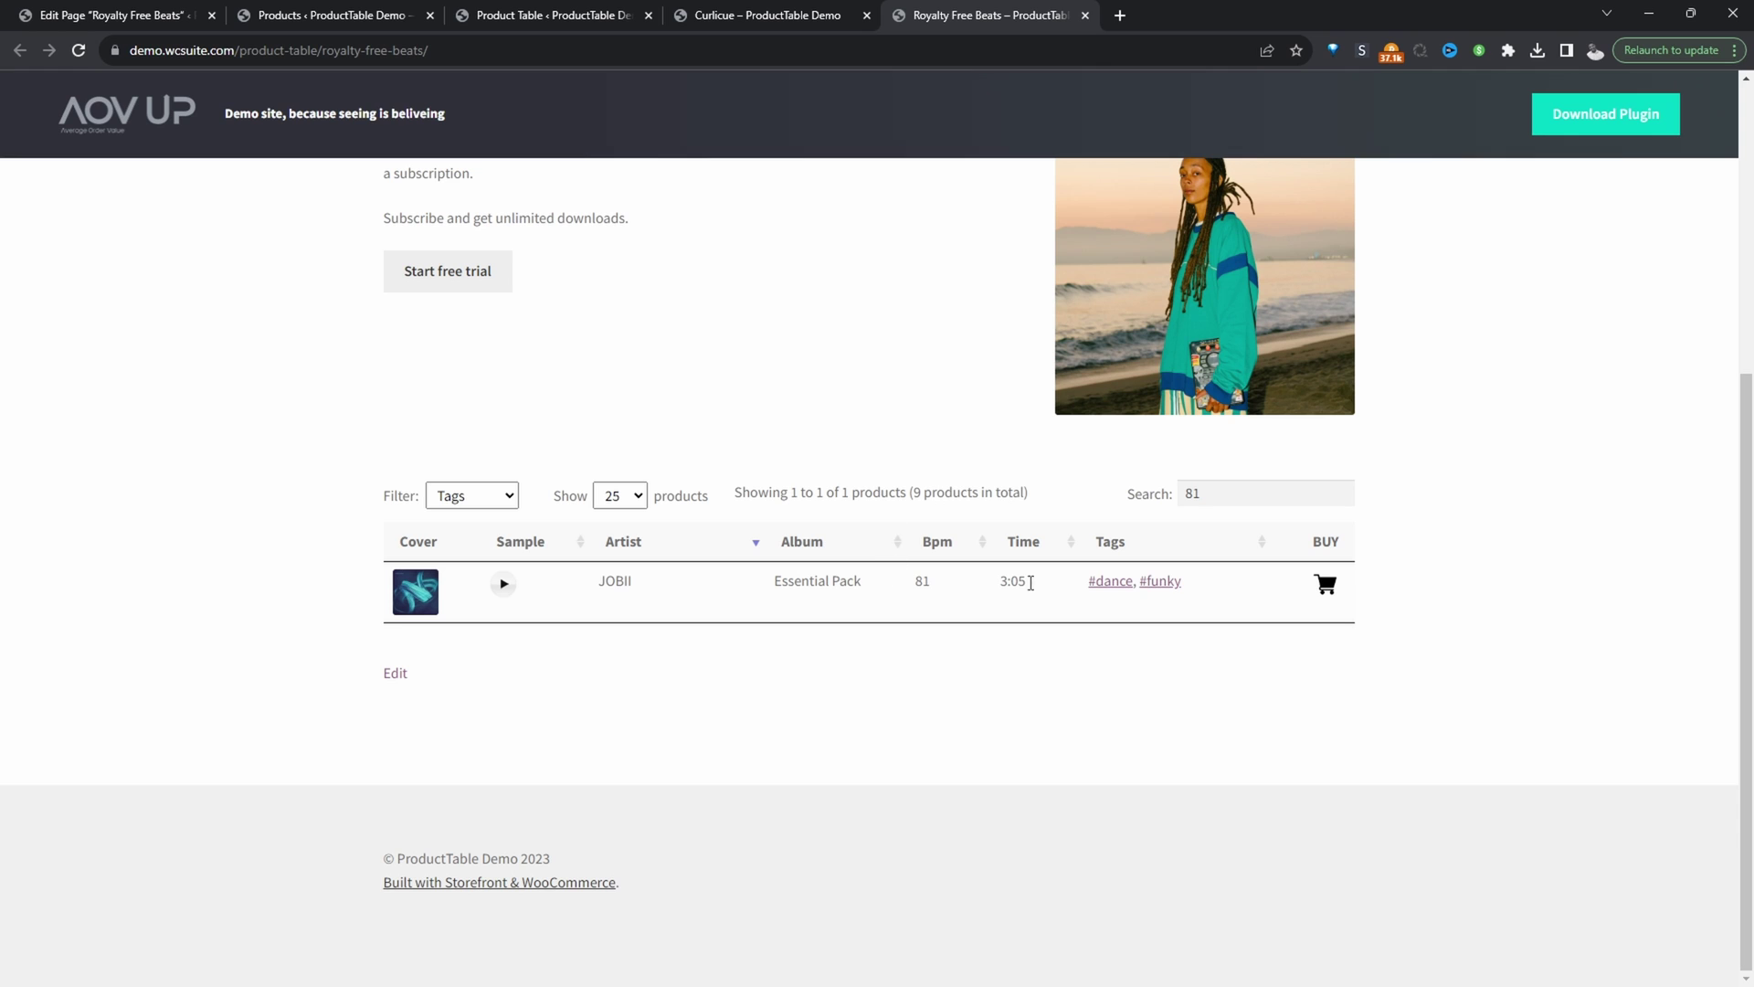
click(653, 16)
- Place the Cover column before Sample and remove the extra Image column from the selected columns
drag(657, 356, 851, 423)
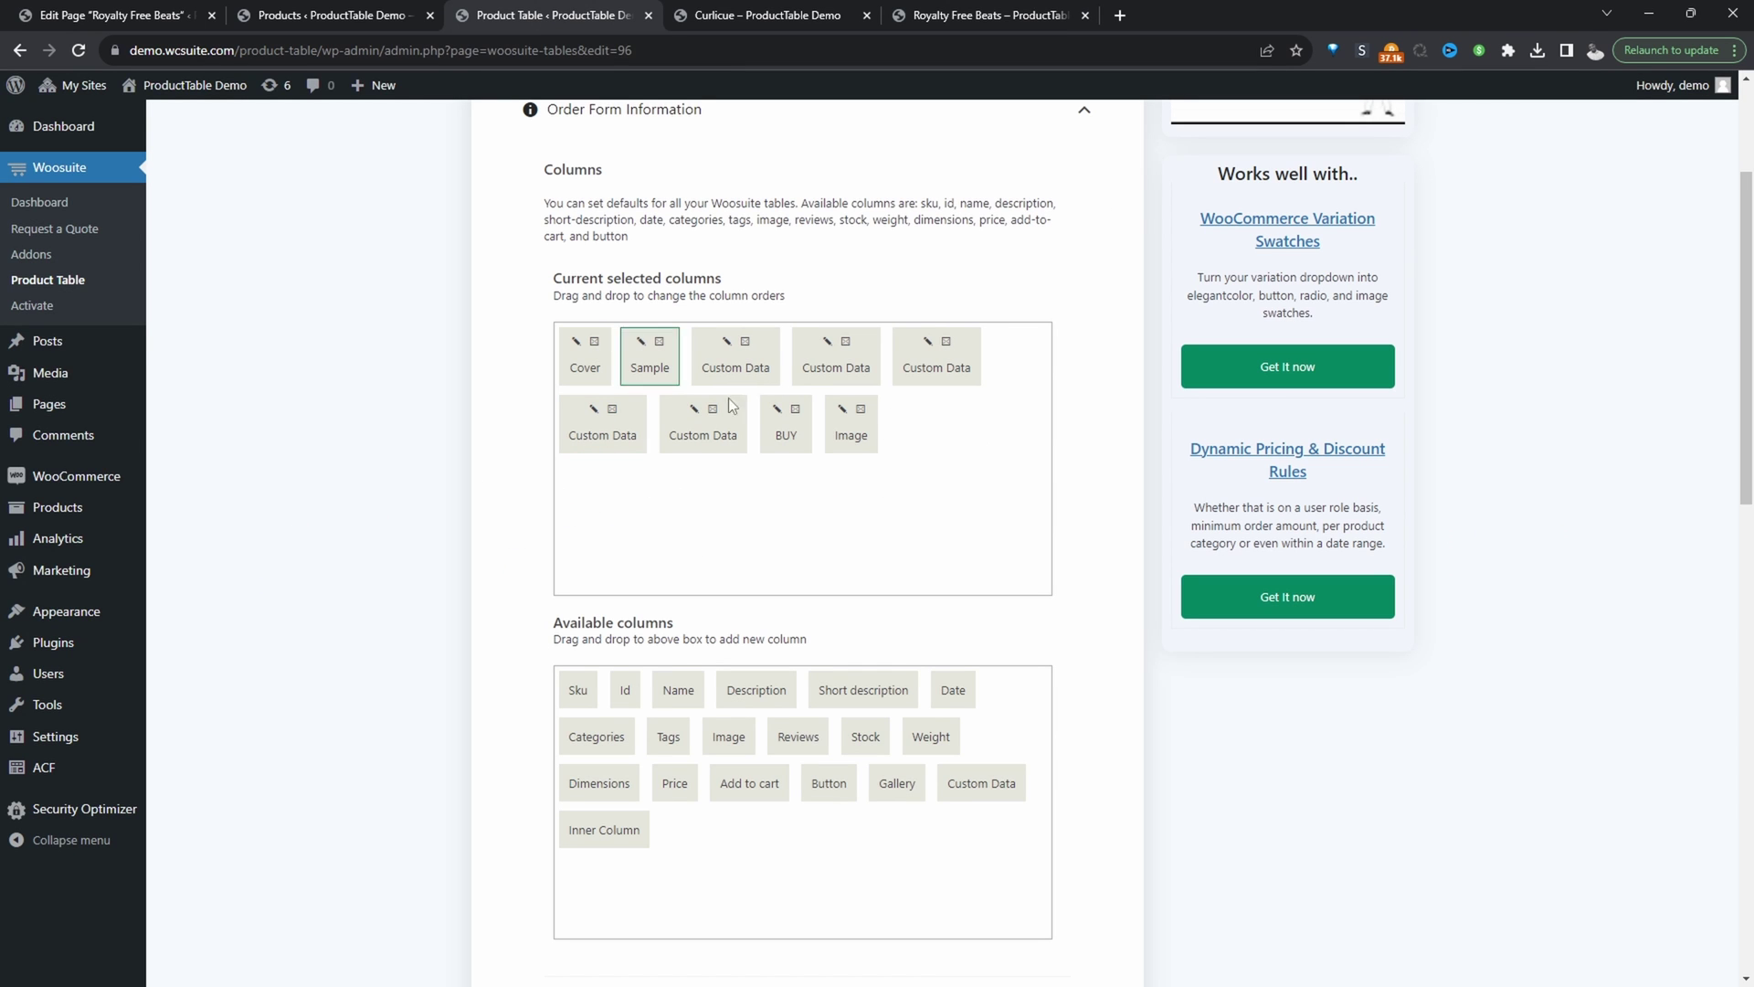
click(861, 409)
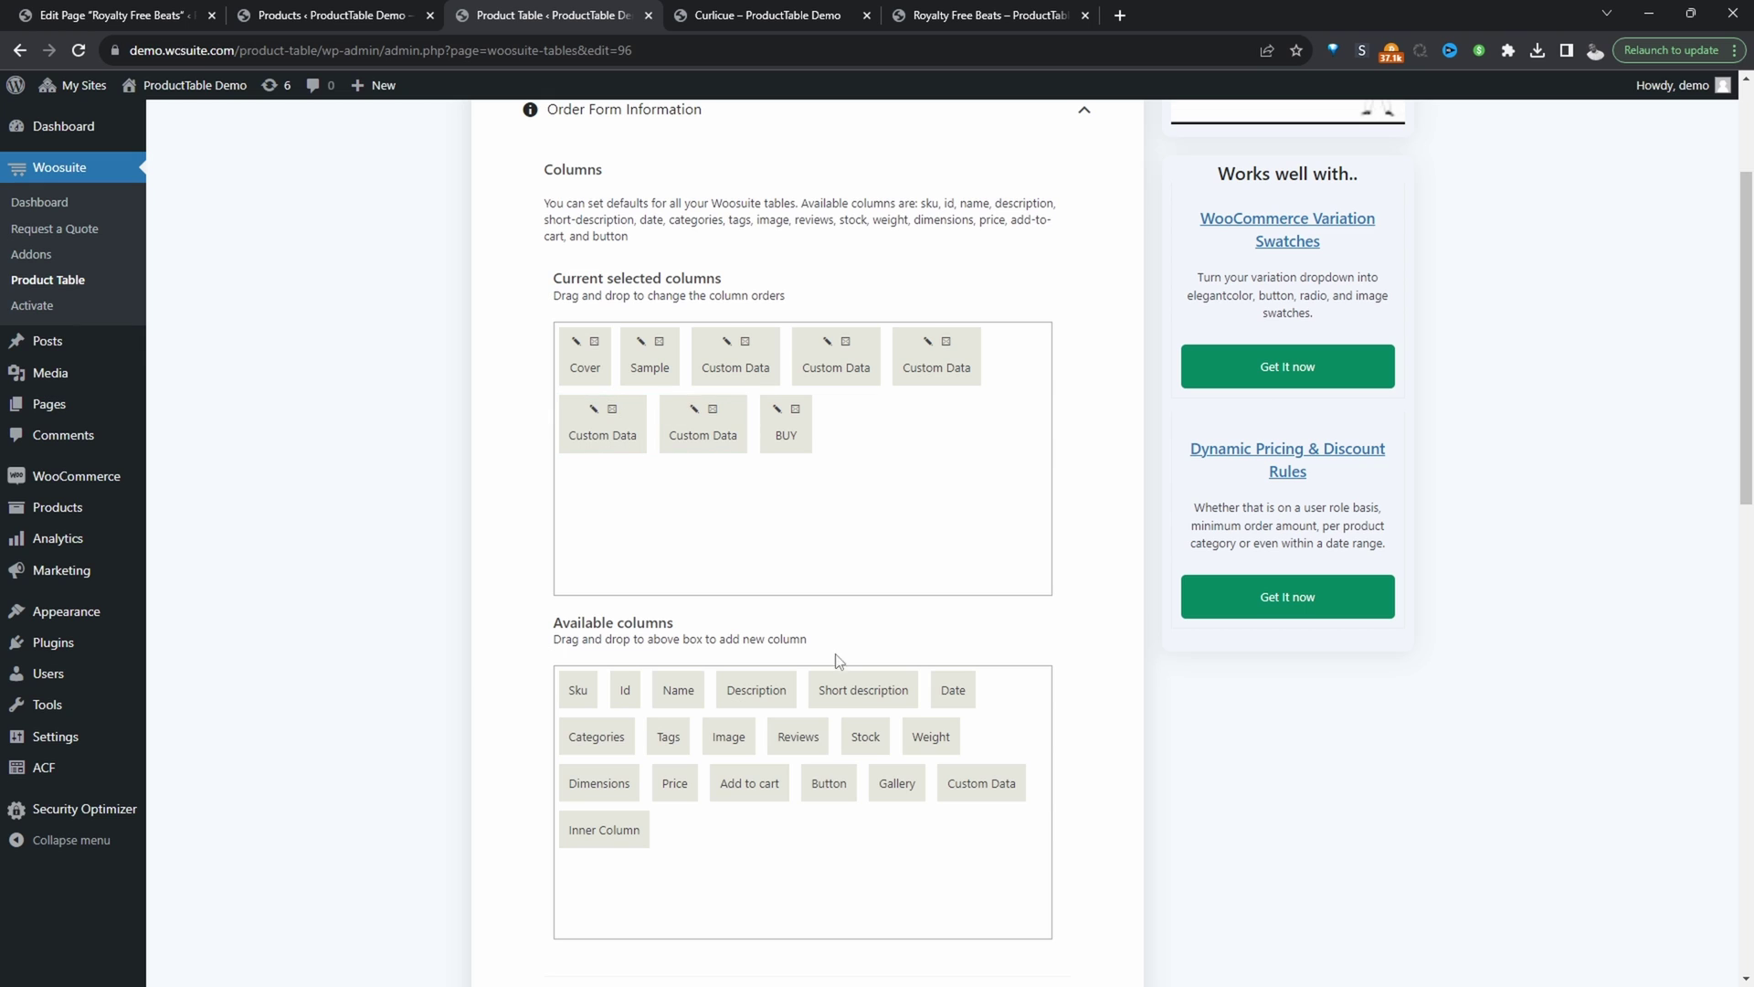
- Add an extra Image column to the selected columns, try labelling it Cover, and remove it again
drag(729, 738, 901, 451)
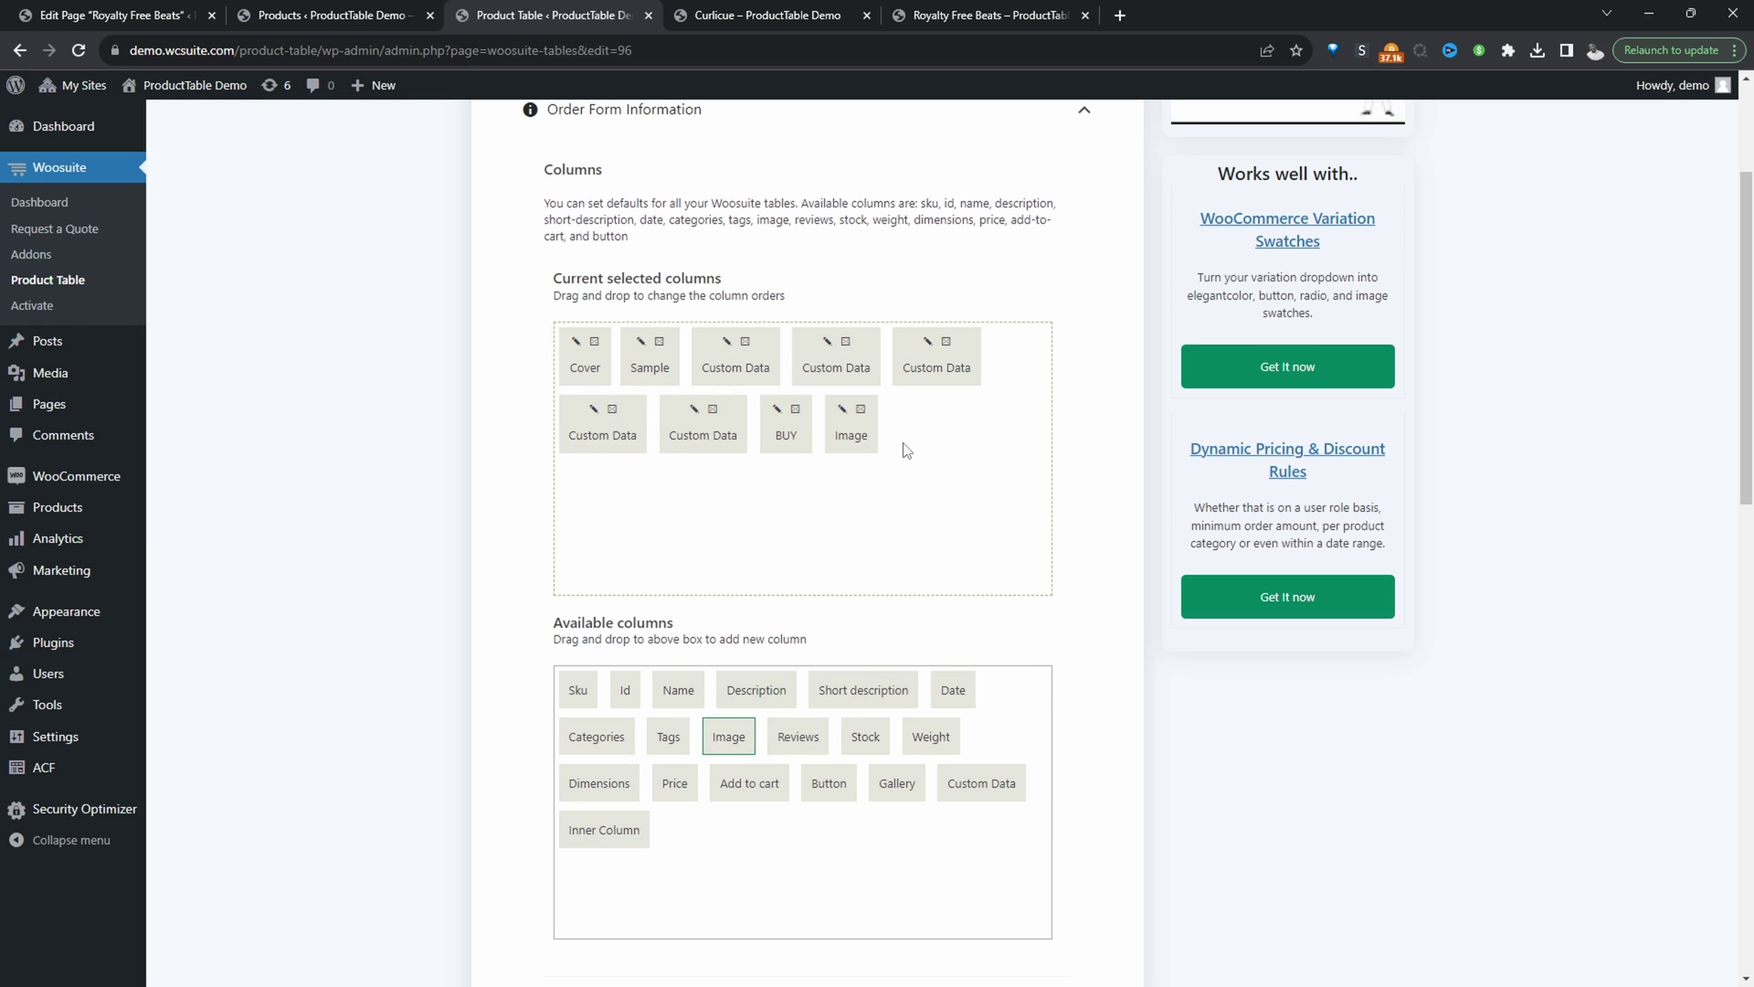
click(842, 413)
double_click(801, 469)
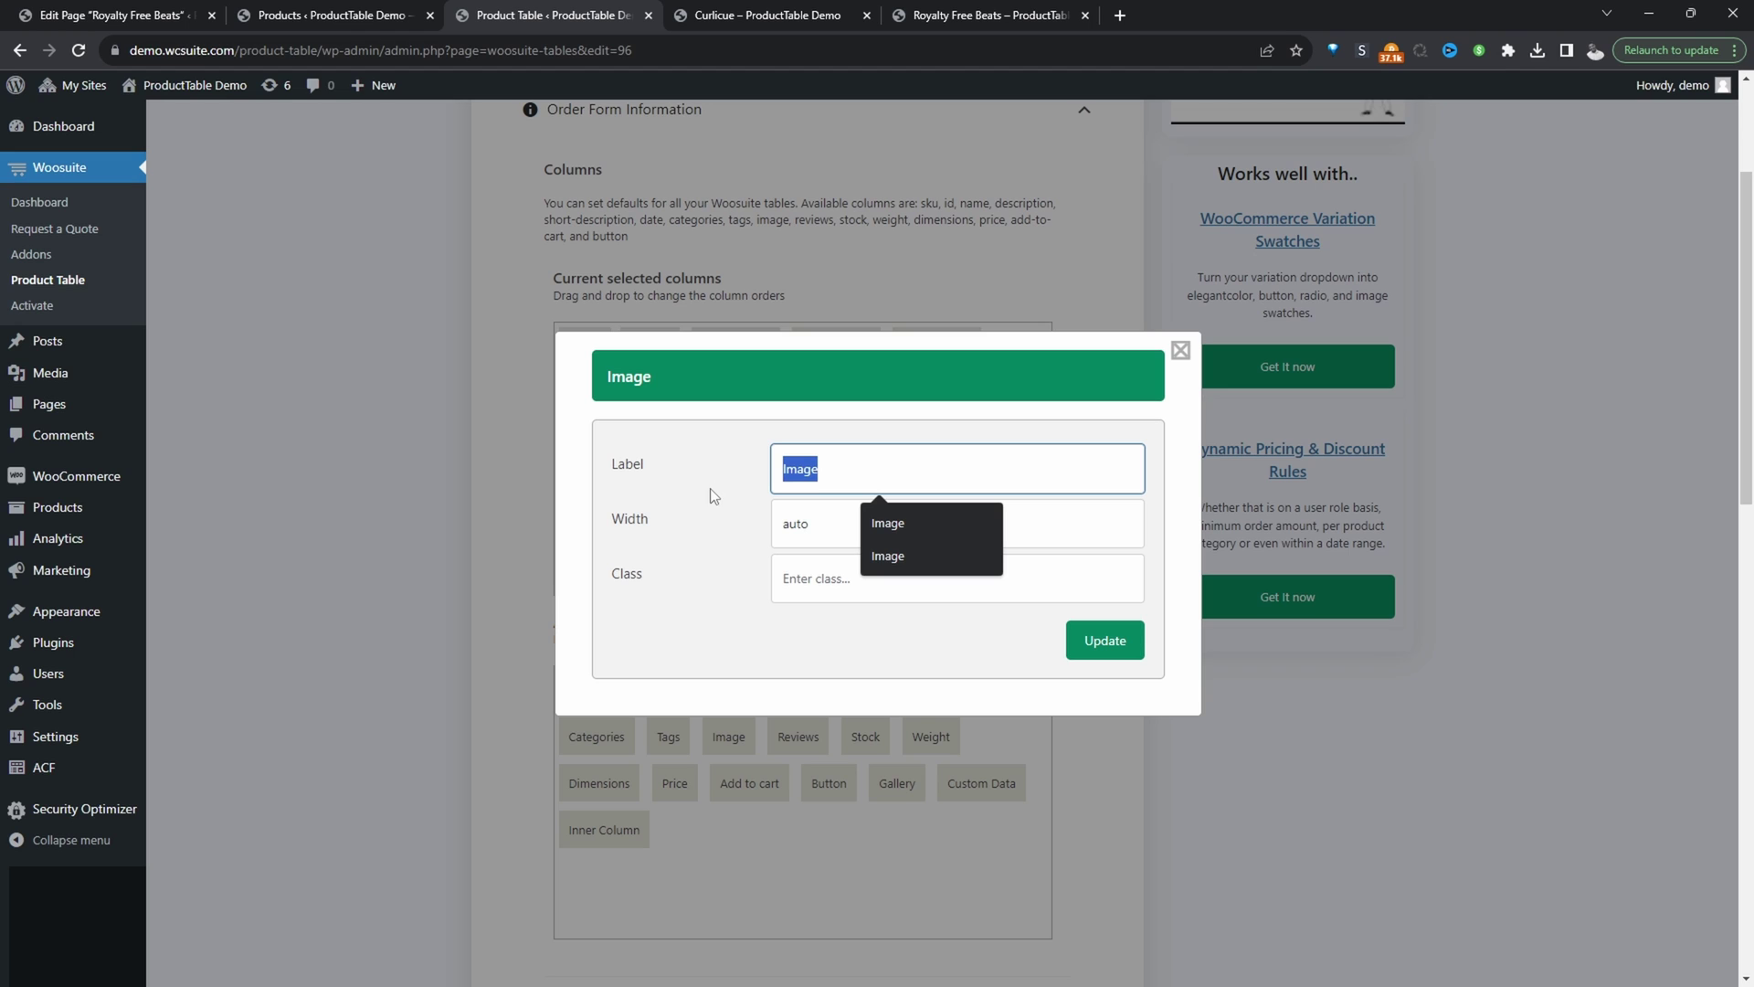
text(Cover)
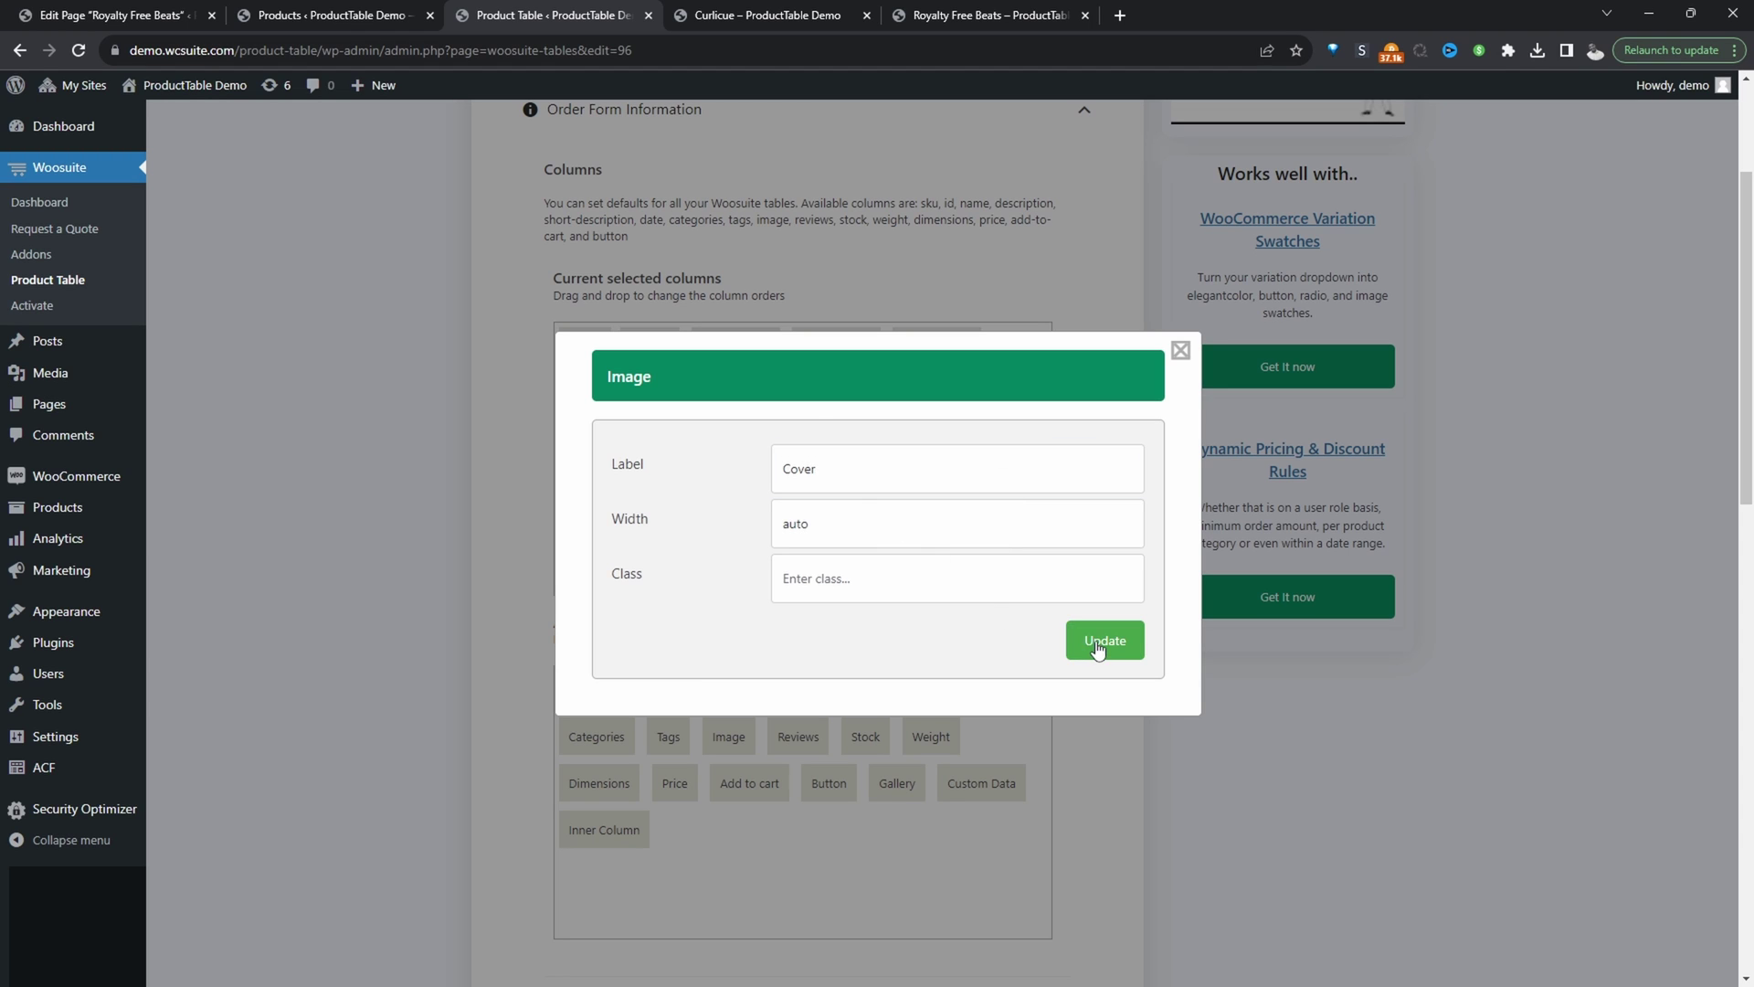
click(1178, 353)
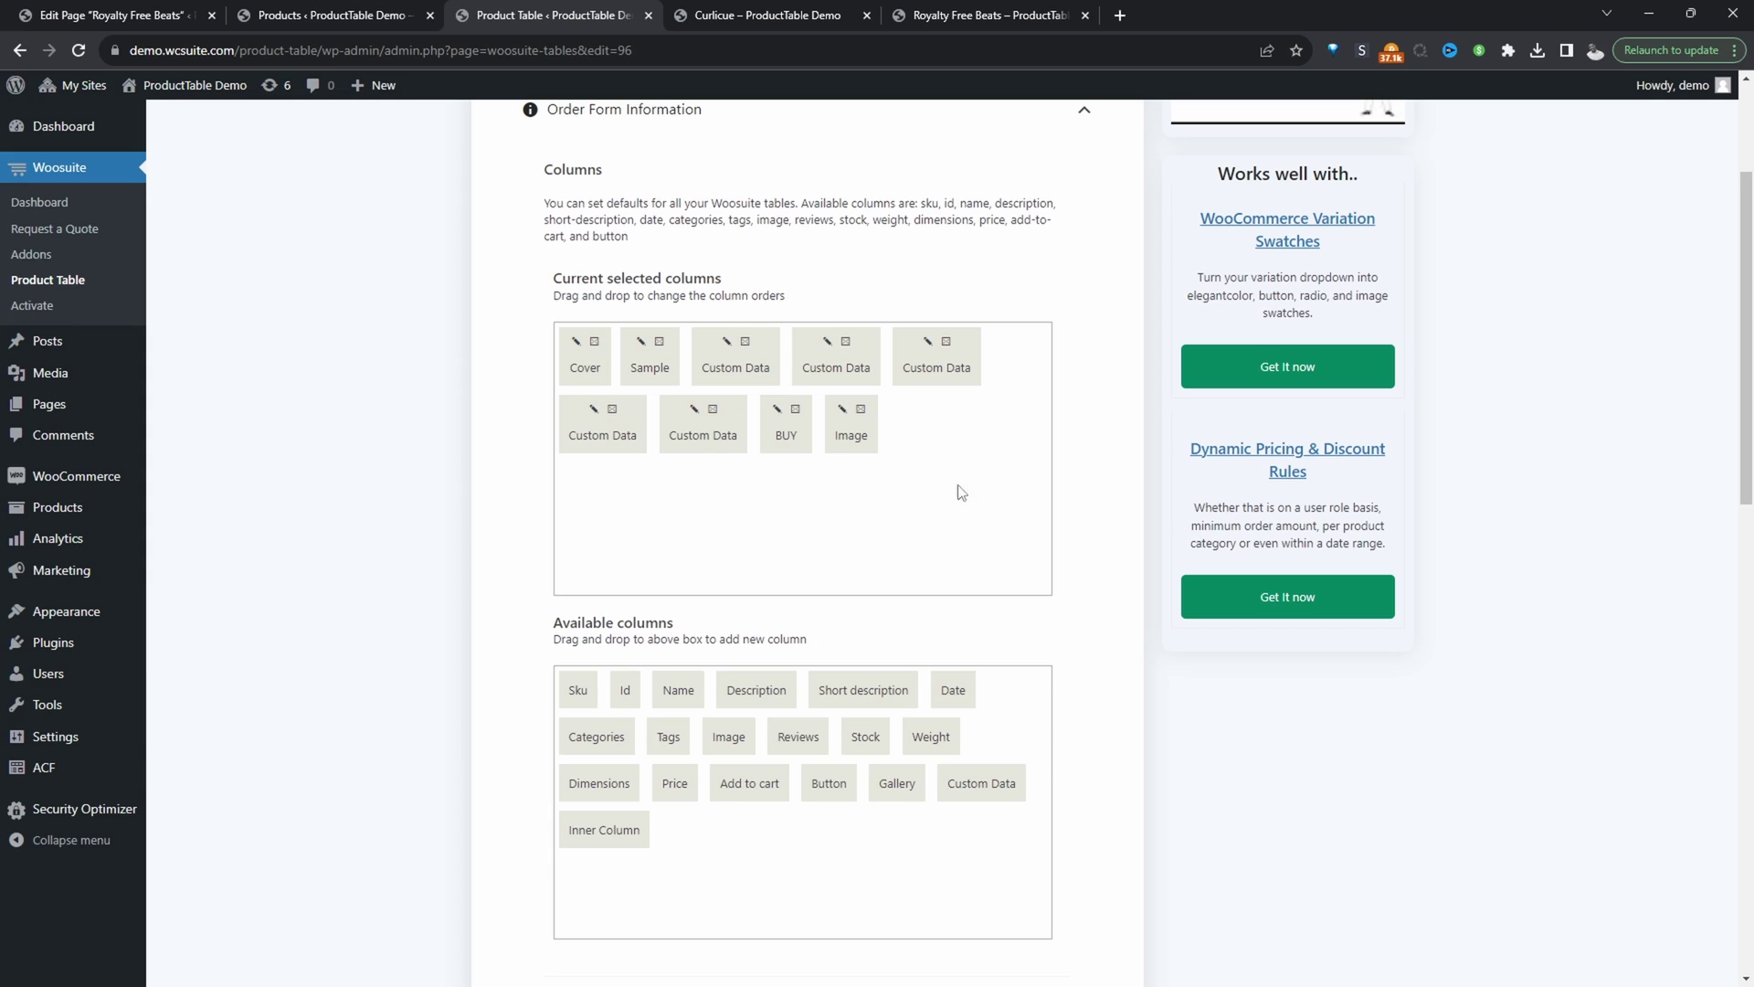
click(861, 409)
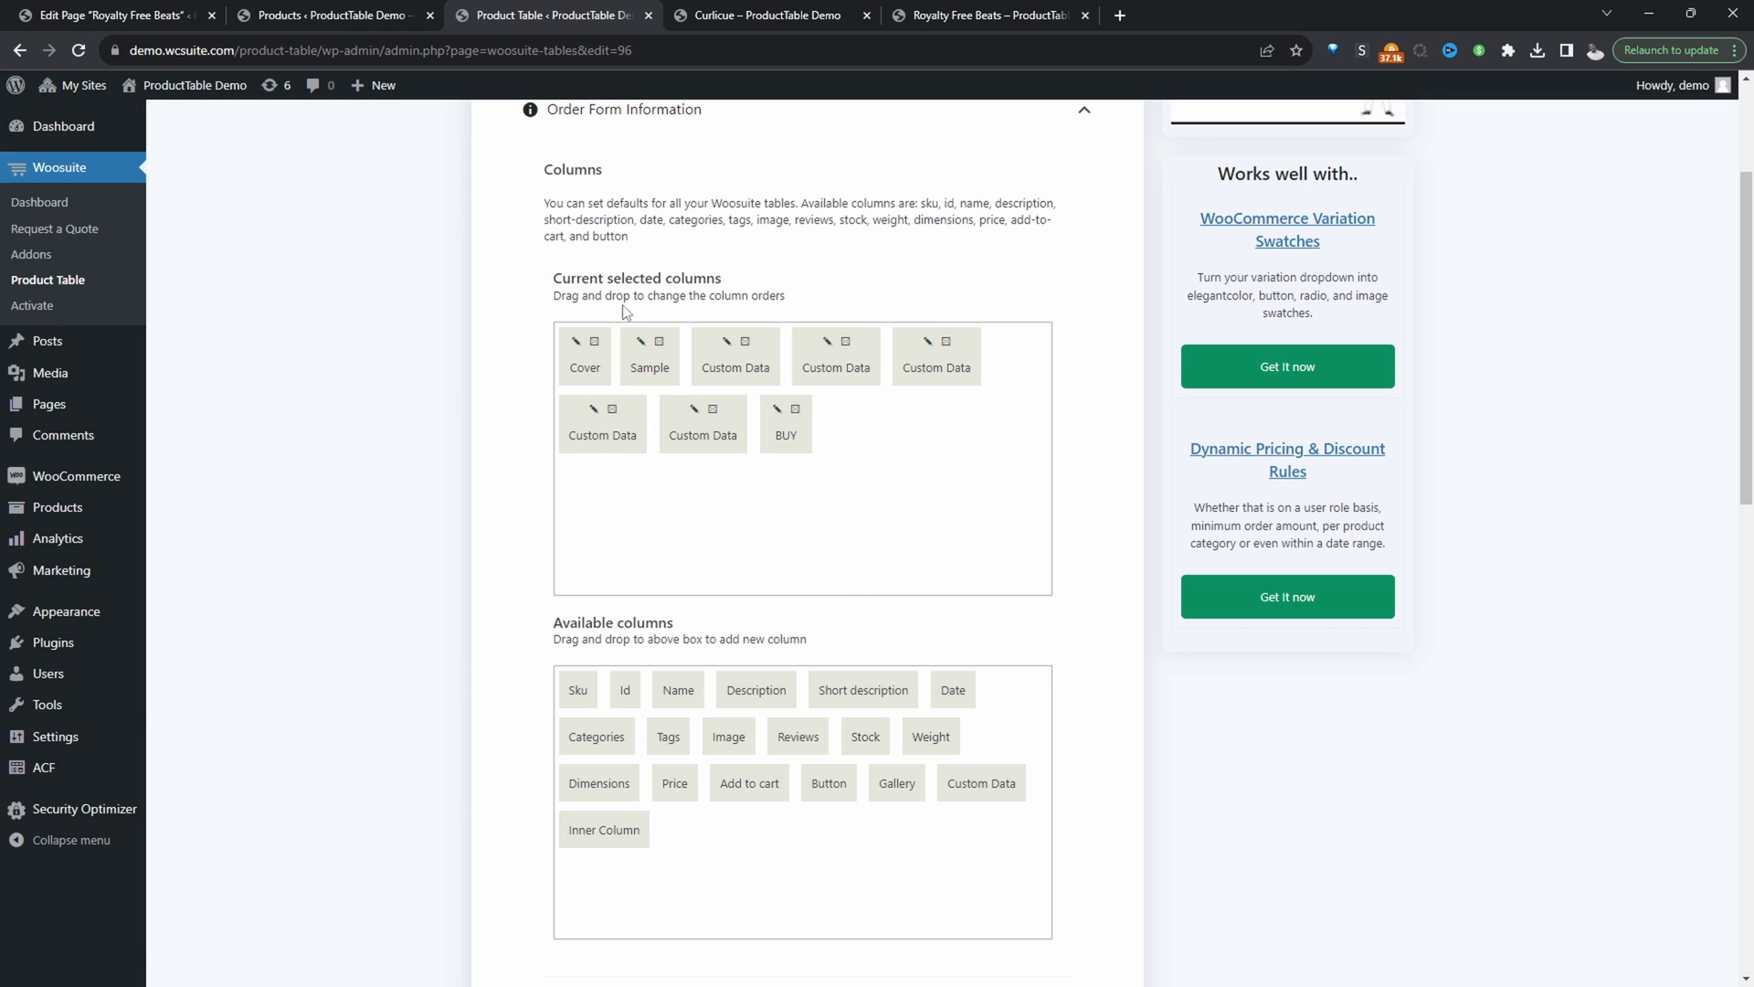
- Add Image, Short description and Custom Data to the selected columns, and set the Custom Data column's data source to Post Meta
drag(728, 738, 900, 478)
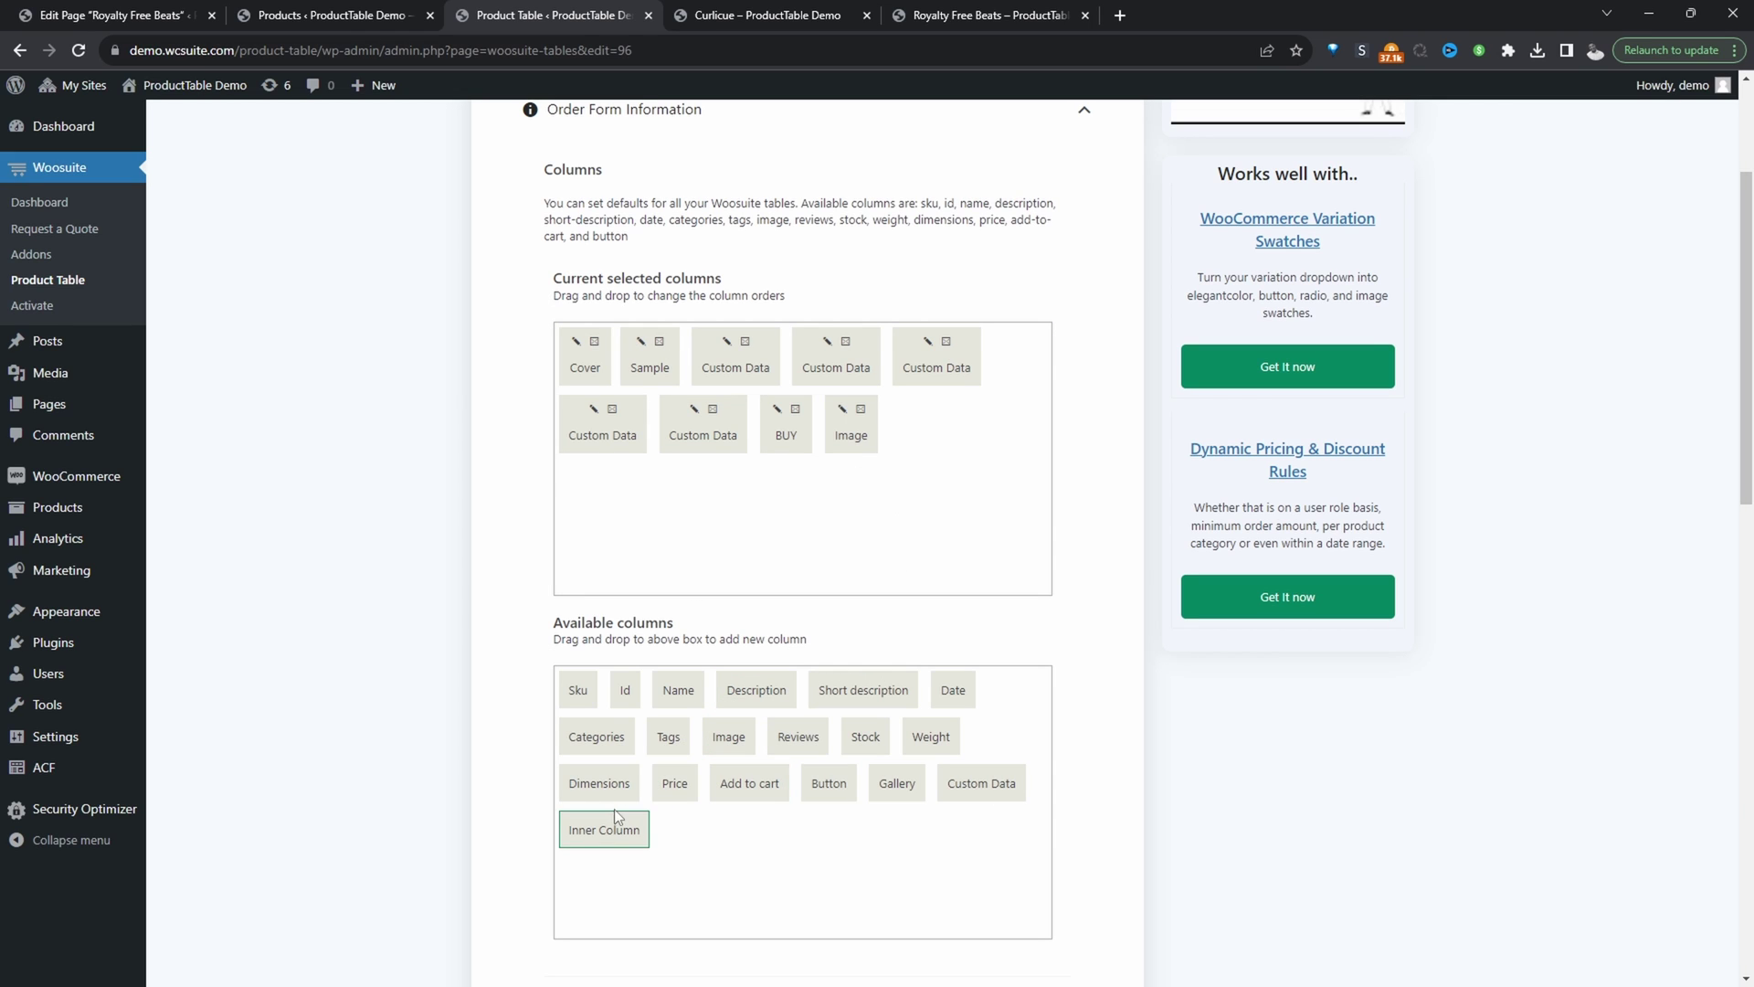
drag(863, 691, 927, 429)
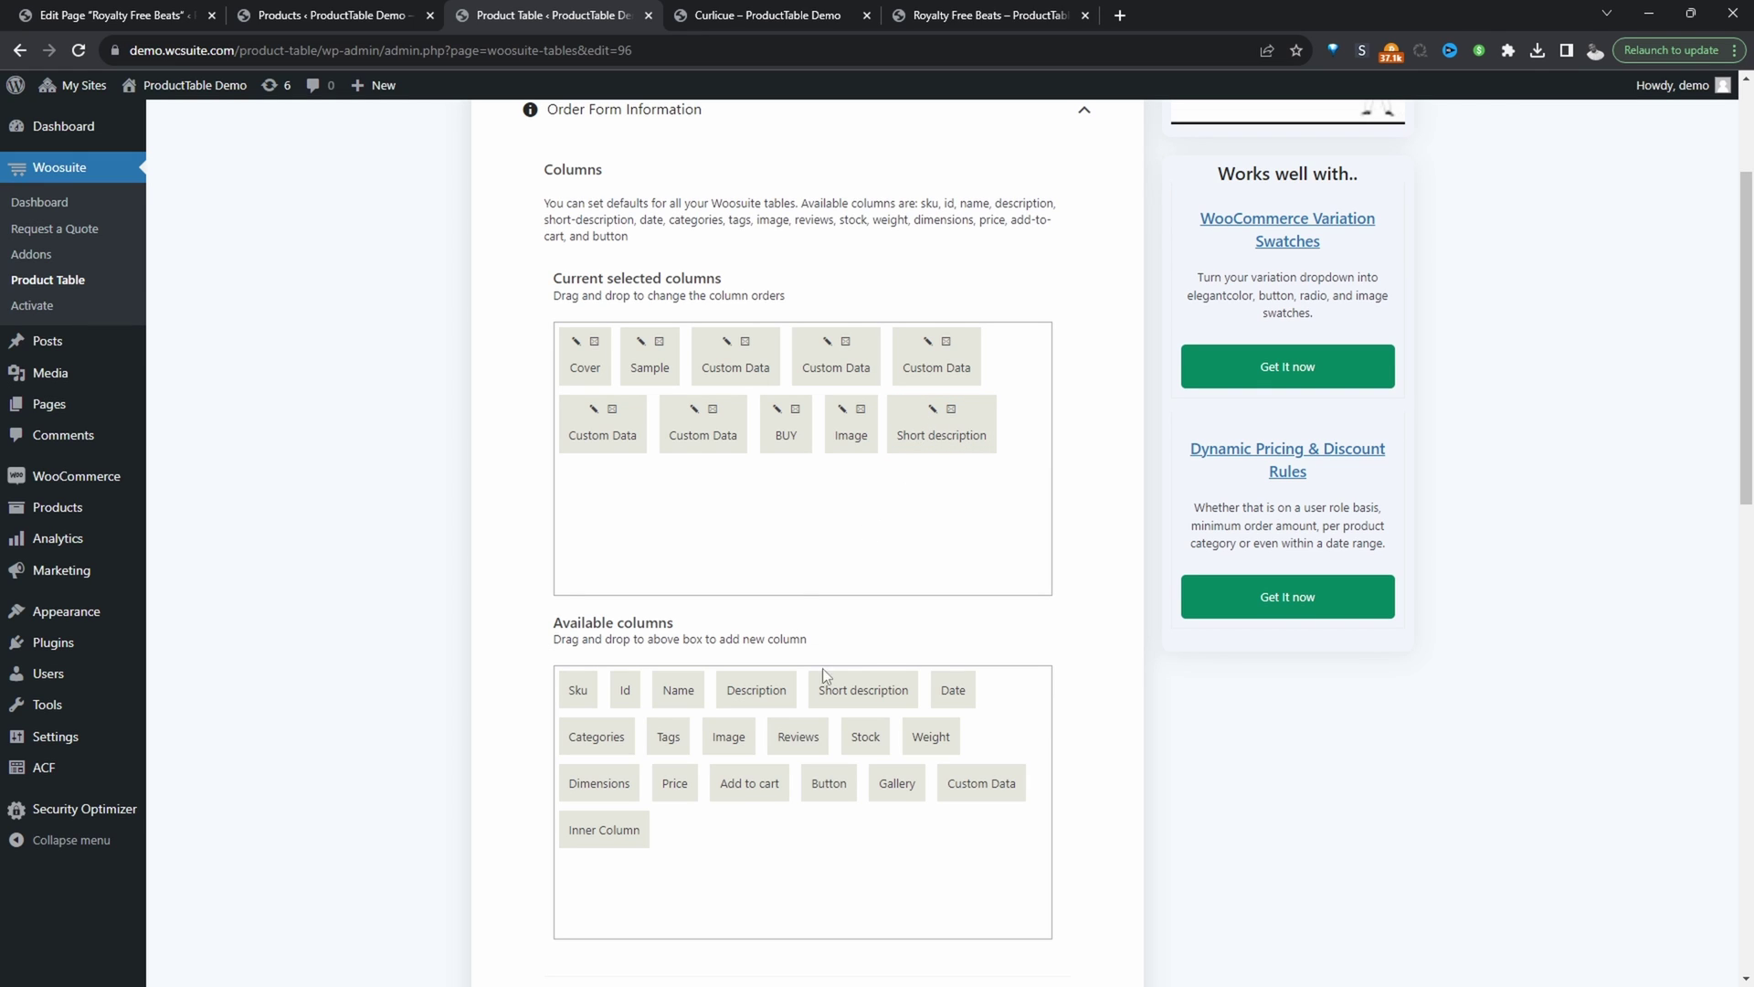
mouse_move(981, 783)
mouse_down()
mouse_move(971, 710)
mouse_move(711, 547)
mouse_up()
click(594, 476)
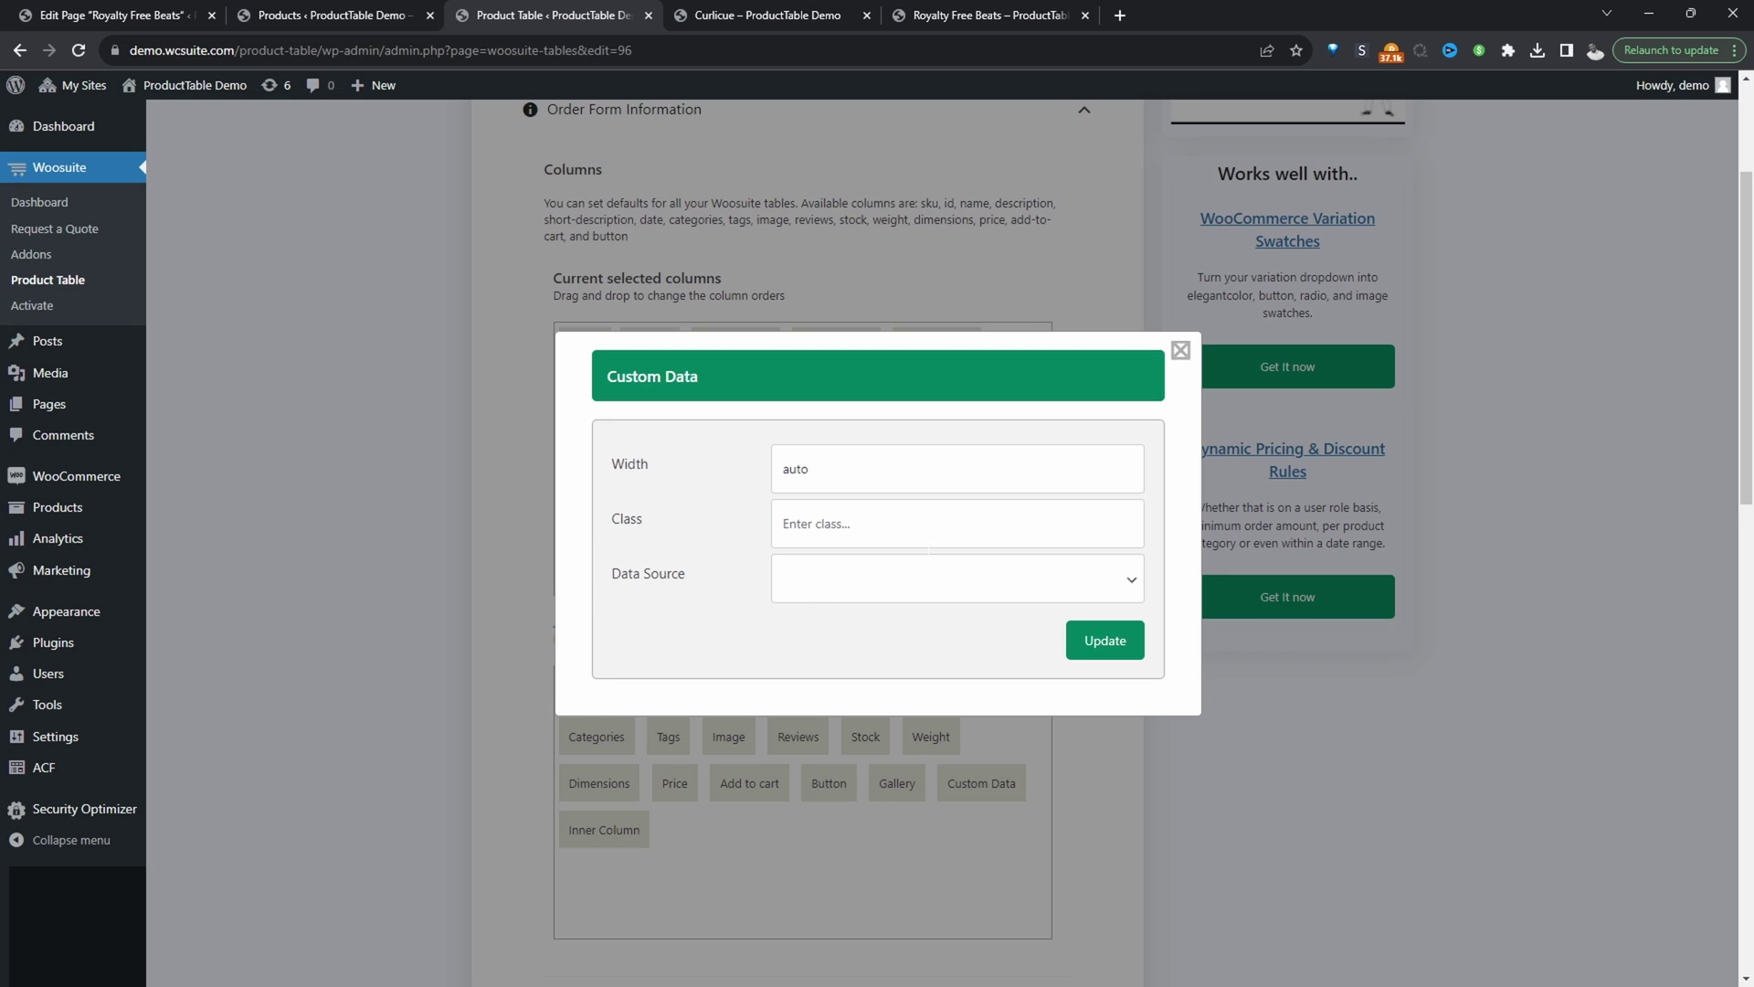
click(900, 576)
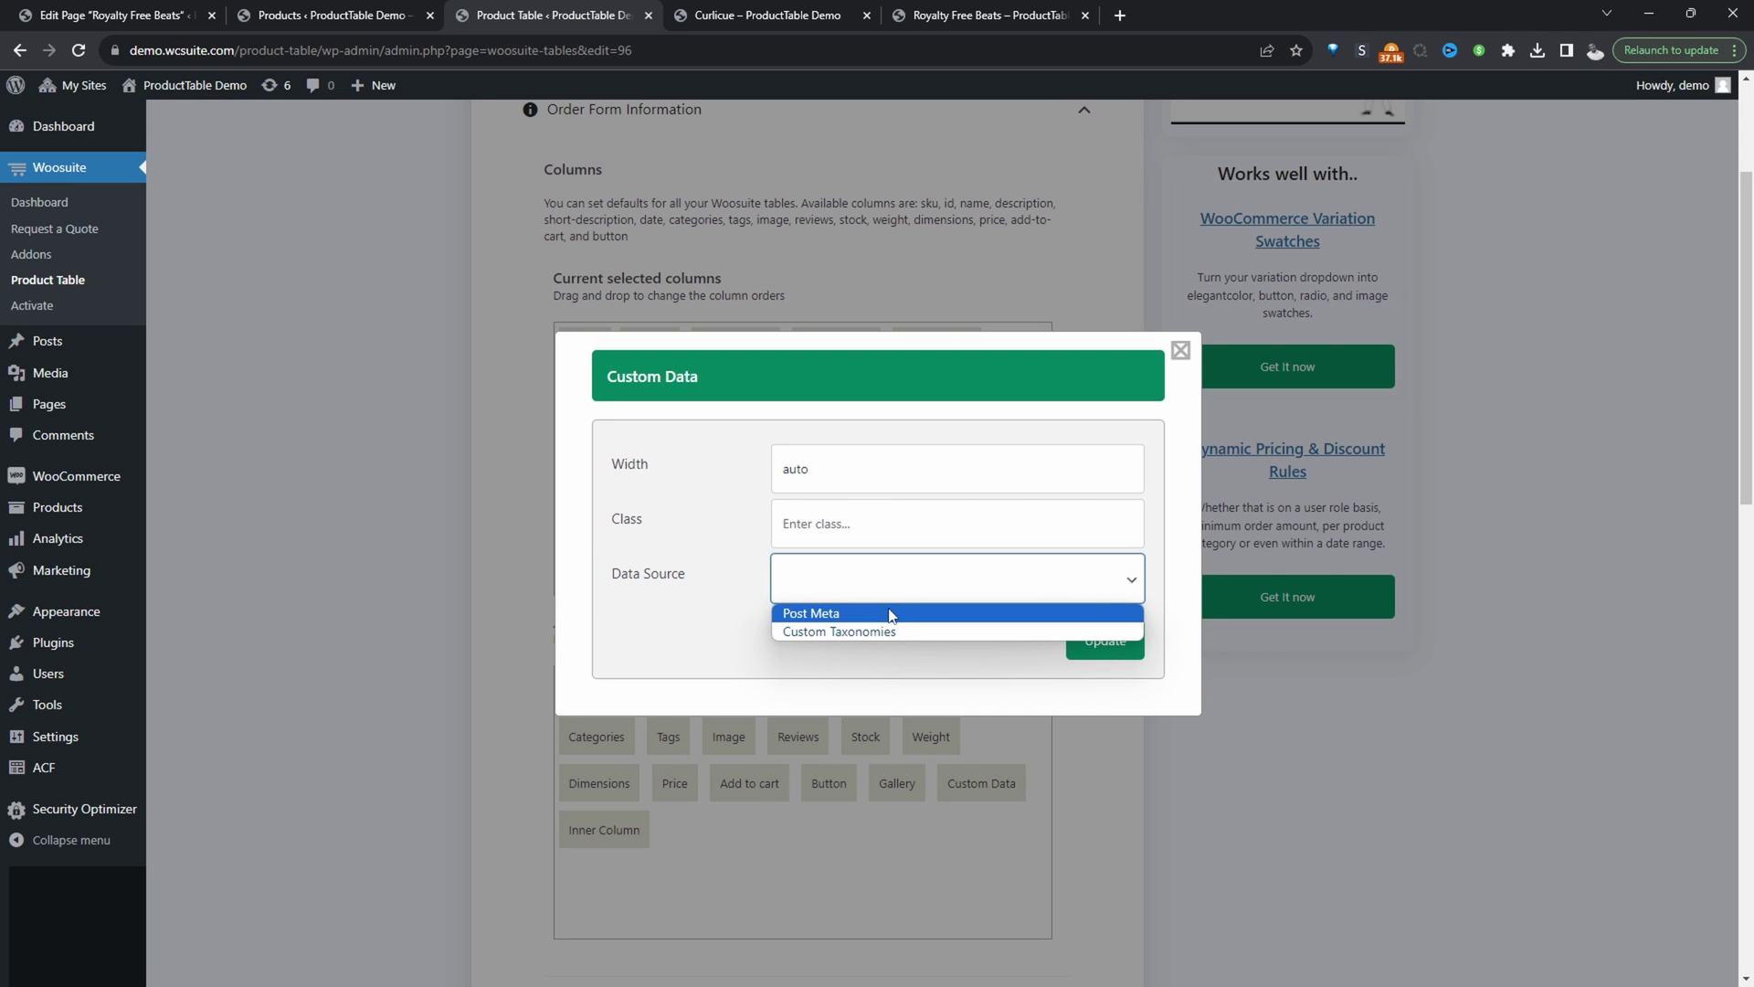
click(891, 614)
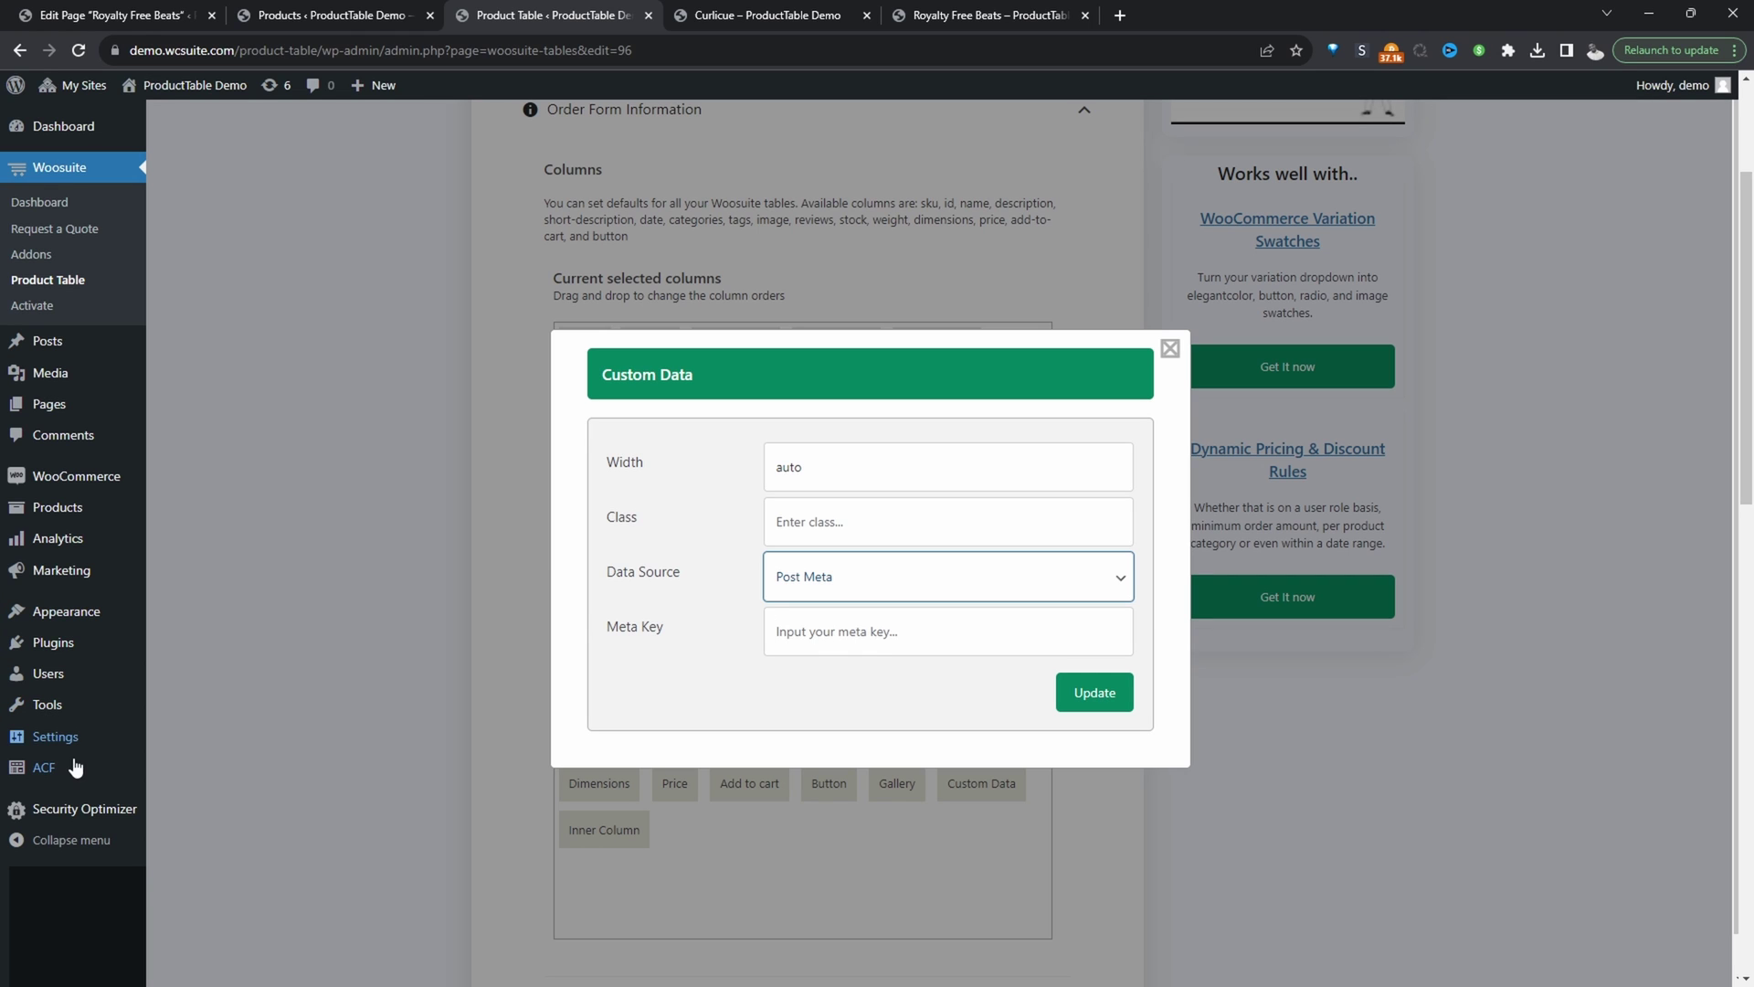
- Open the ACF Music field group in a separate browser tab and look up the Artist field's name in its settings
mouse_move(78, 772)
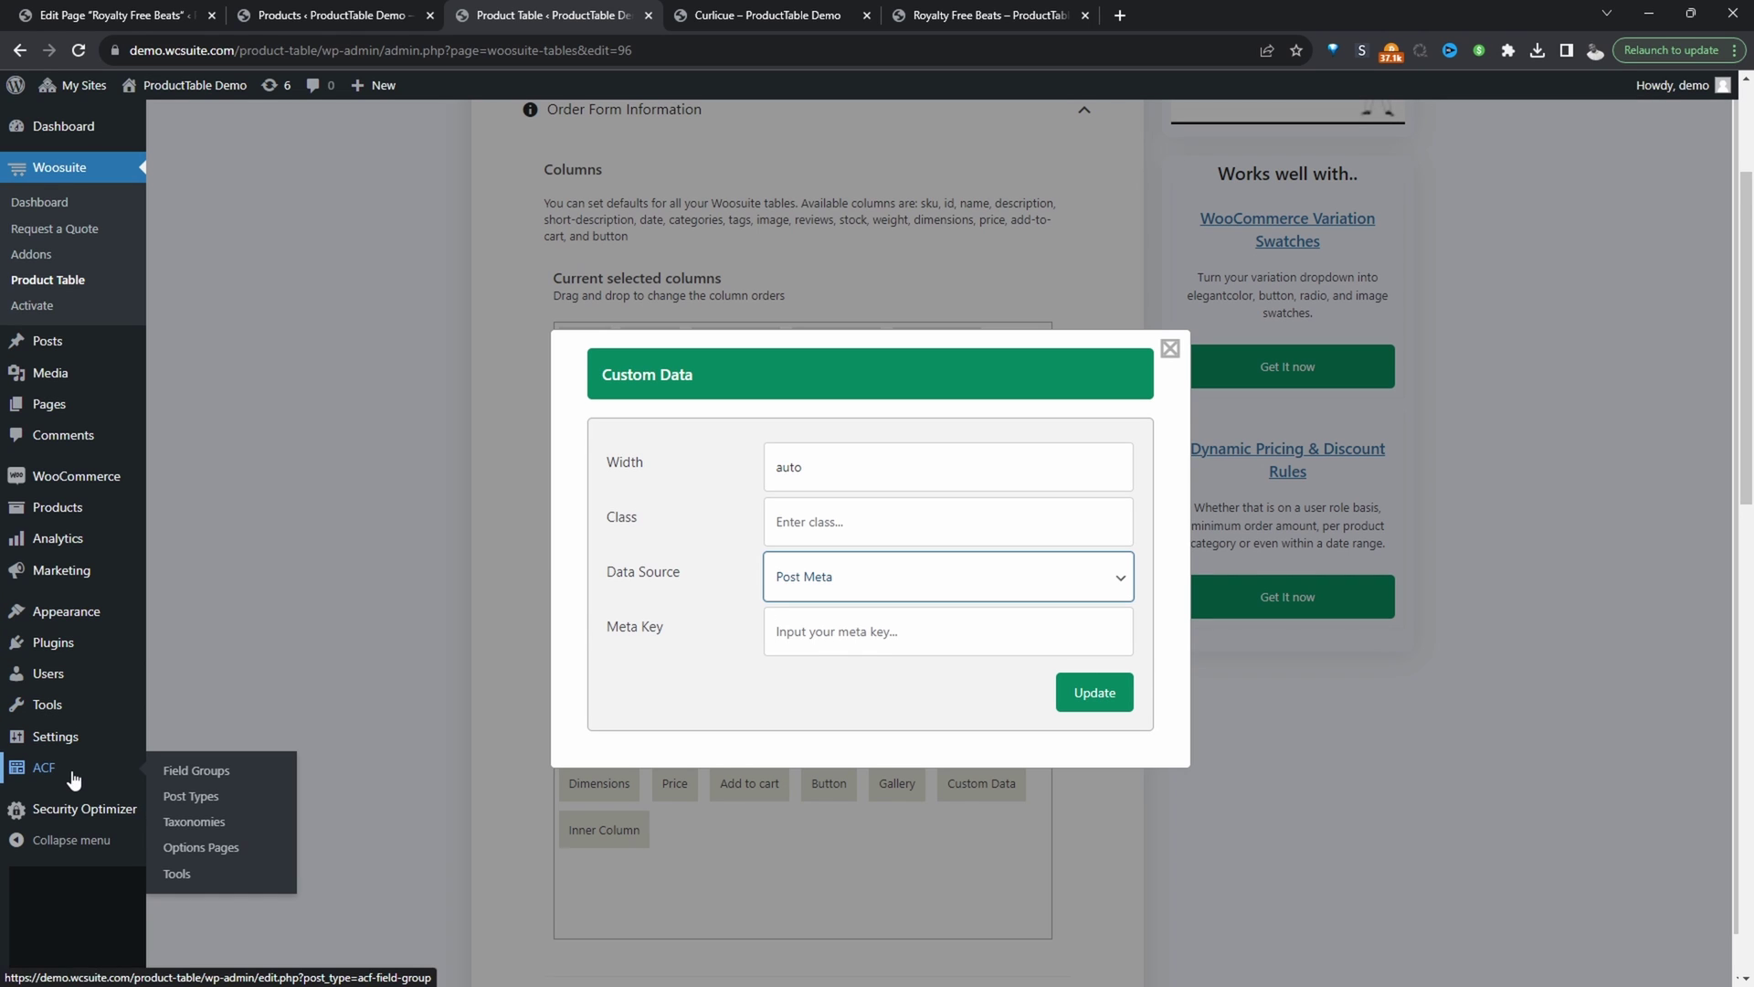
ctrl+click(165, 779)
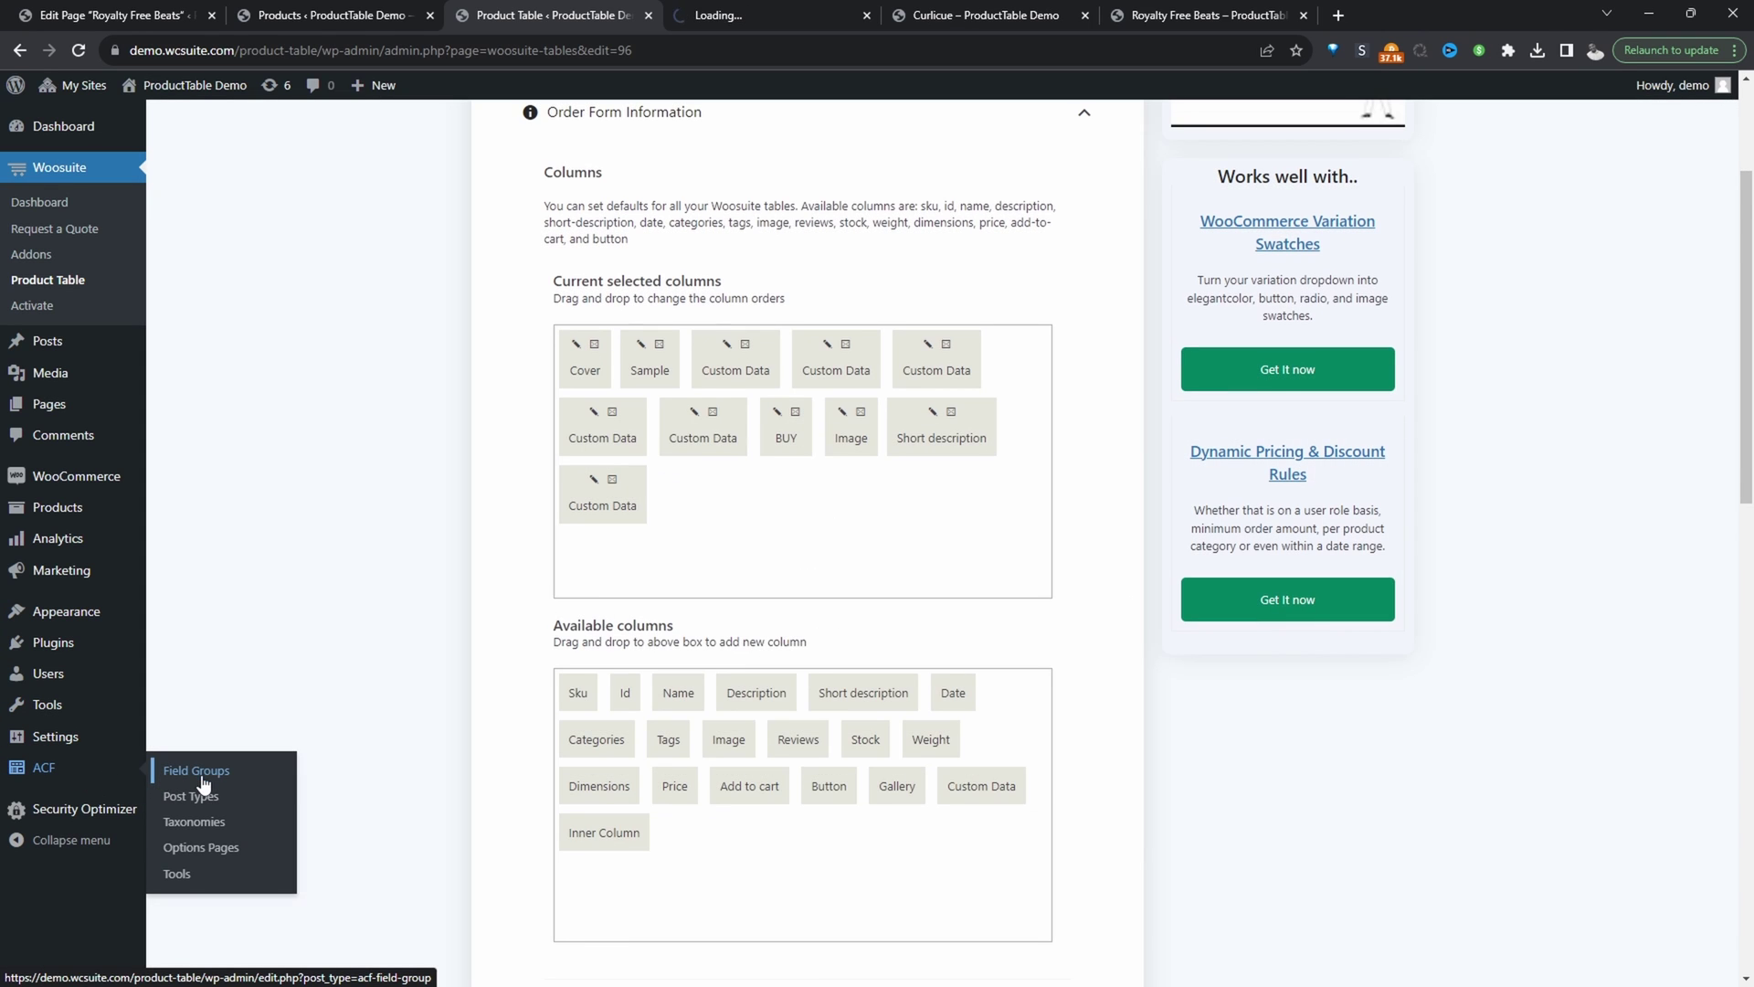
click(758, 15)
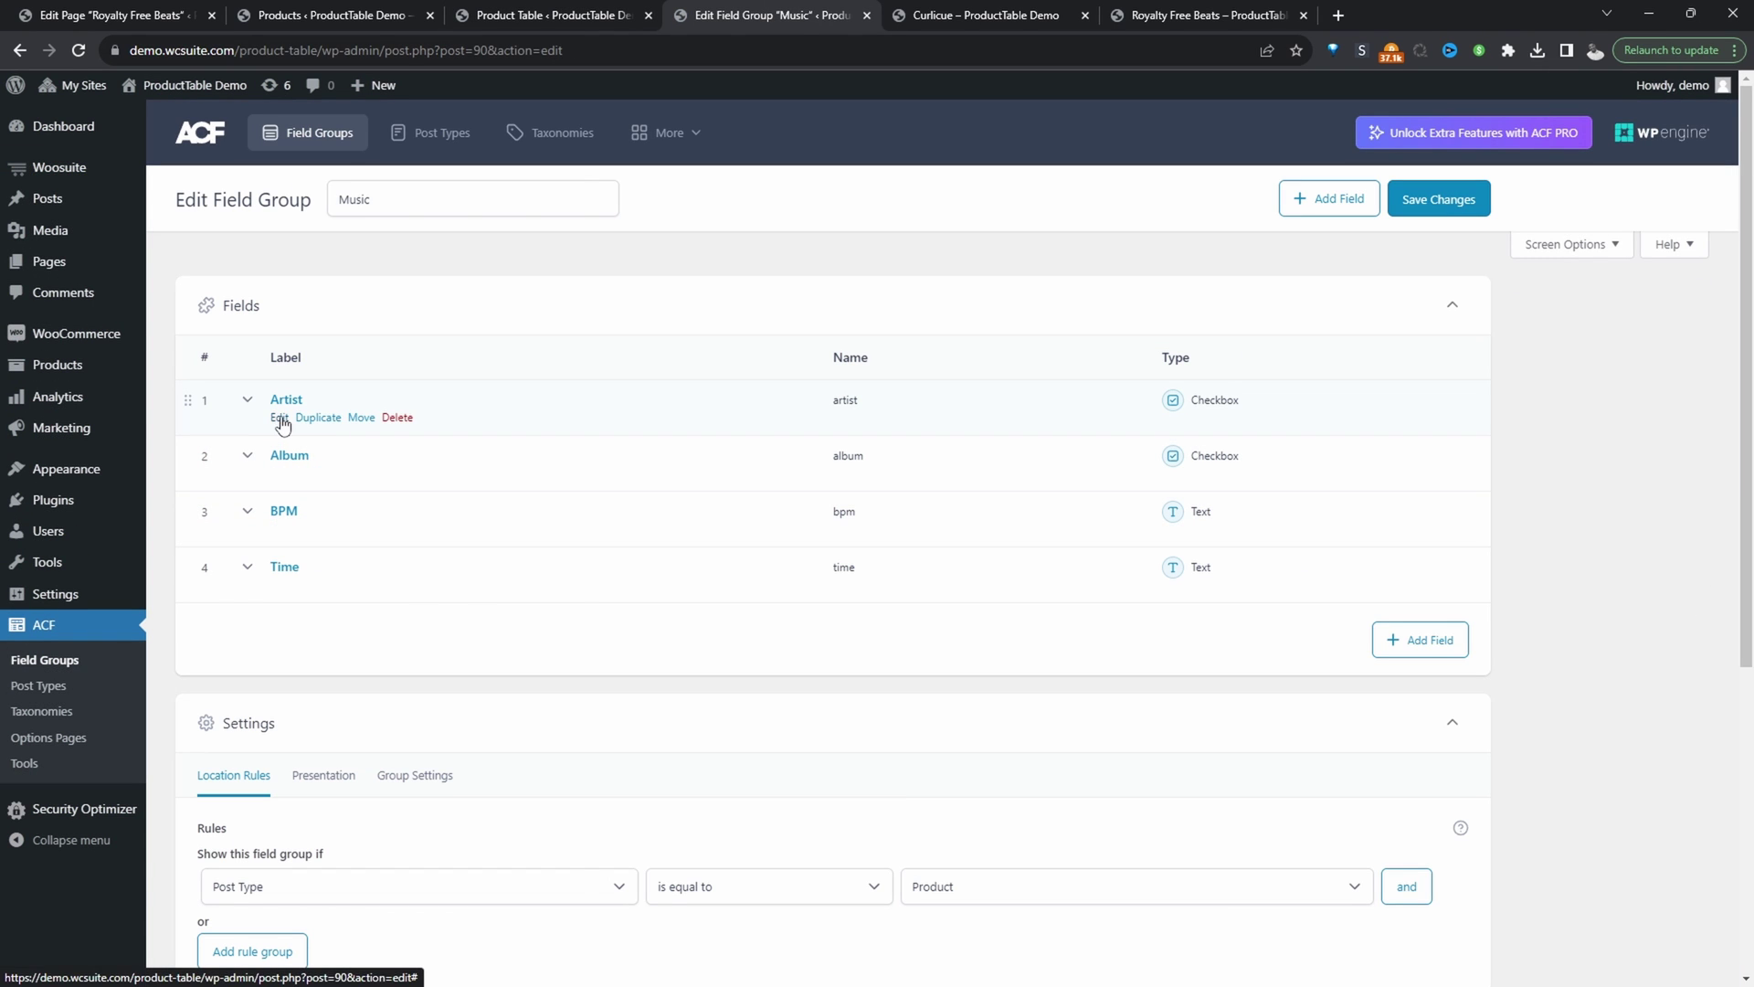
click(279, 418)
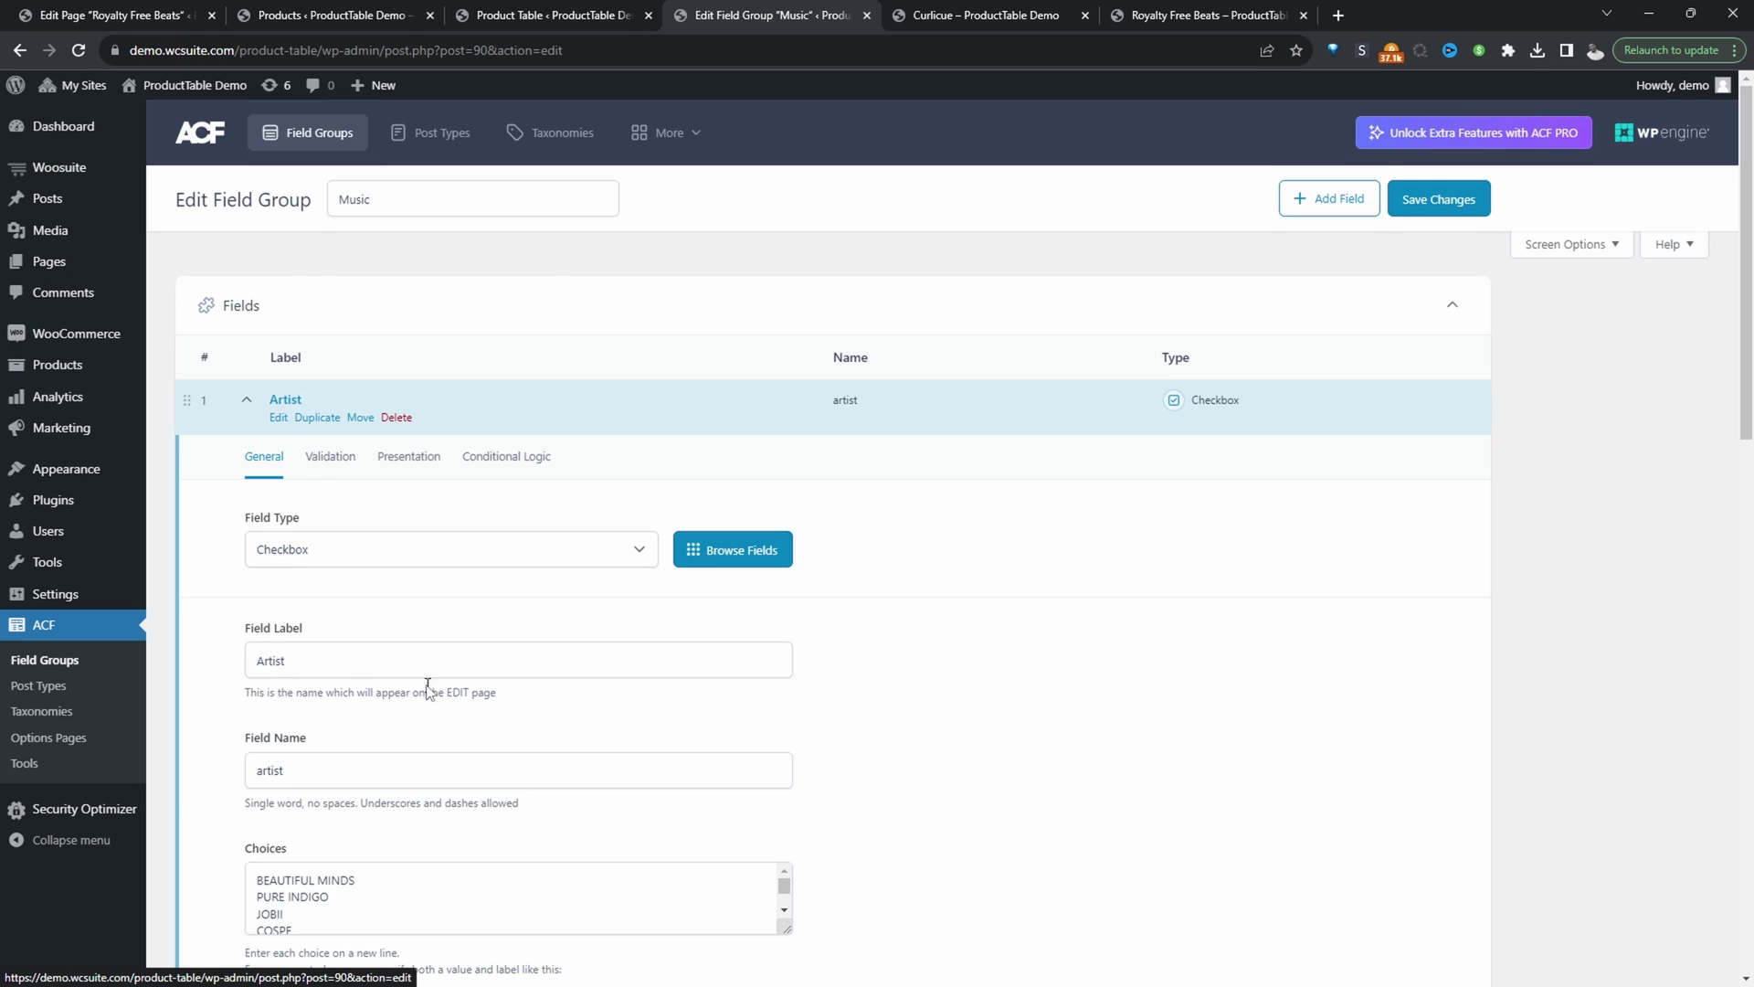
scroll(311, 552, down, 2)
drag(284, 572, 276, 572)
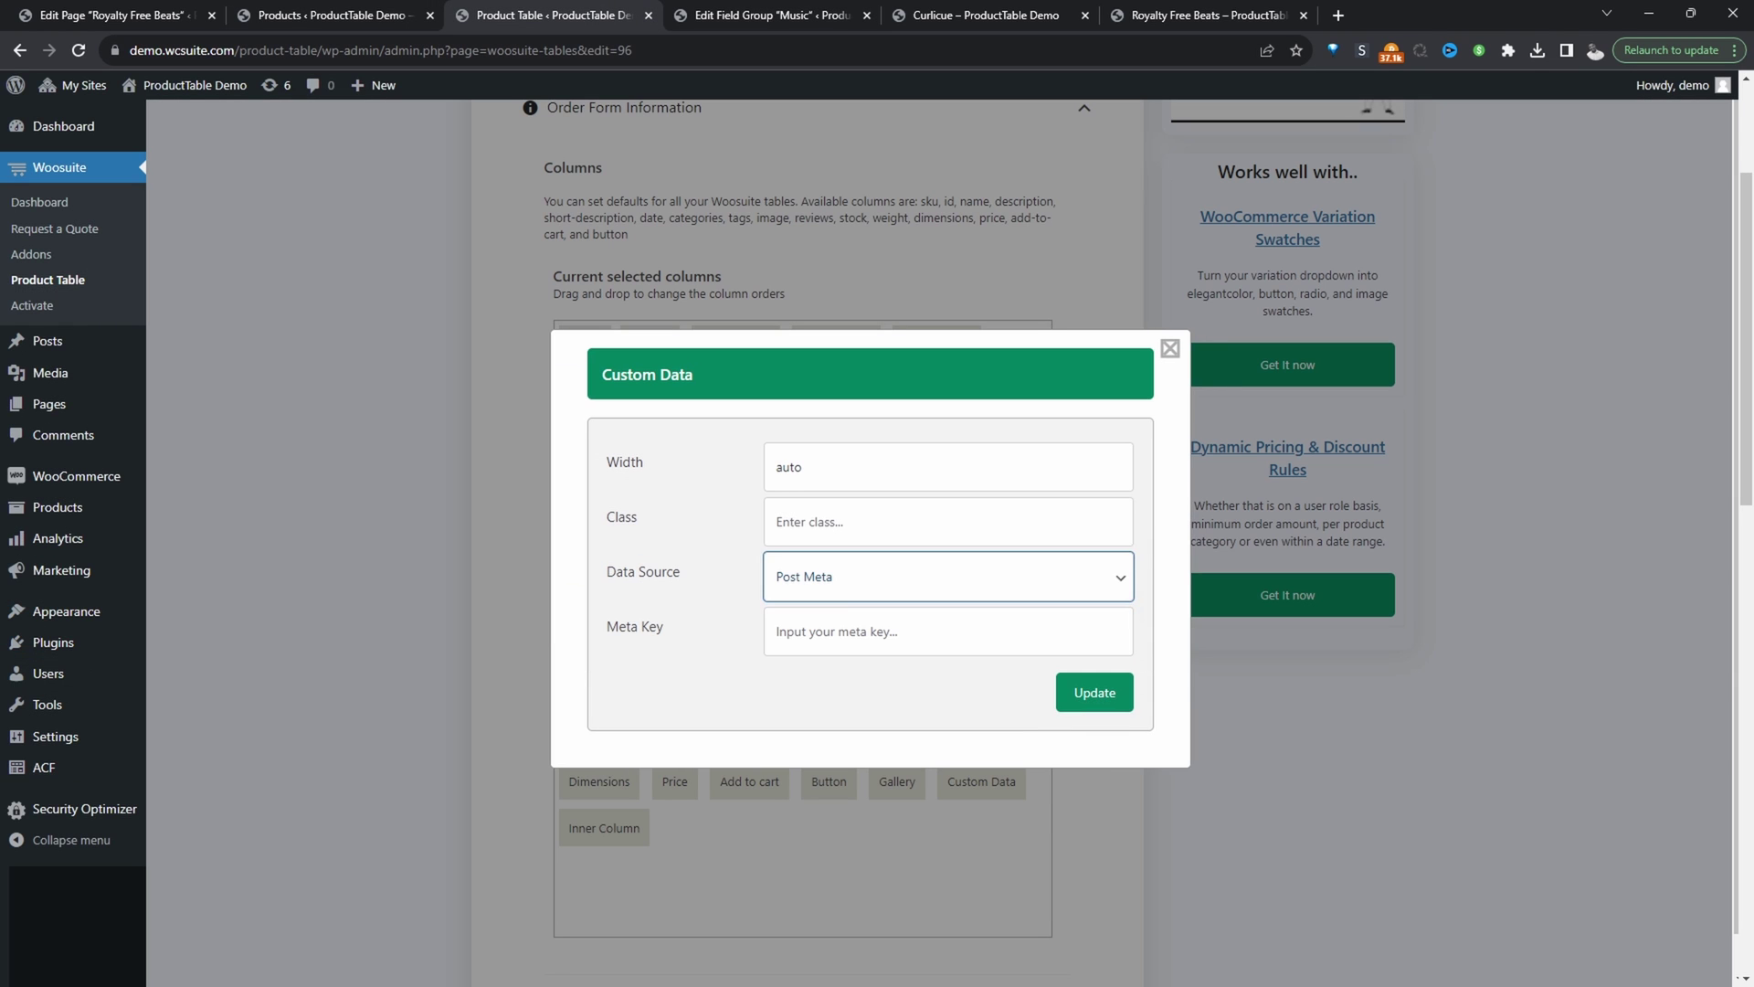
- Back in the product table settings, set the new Custom Data column's meta key to artist and close its settings
click(585, 15)
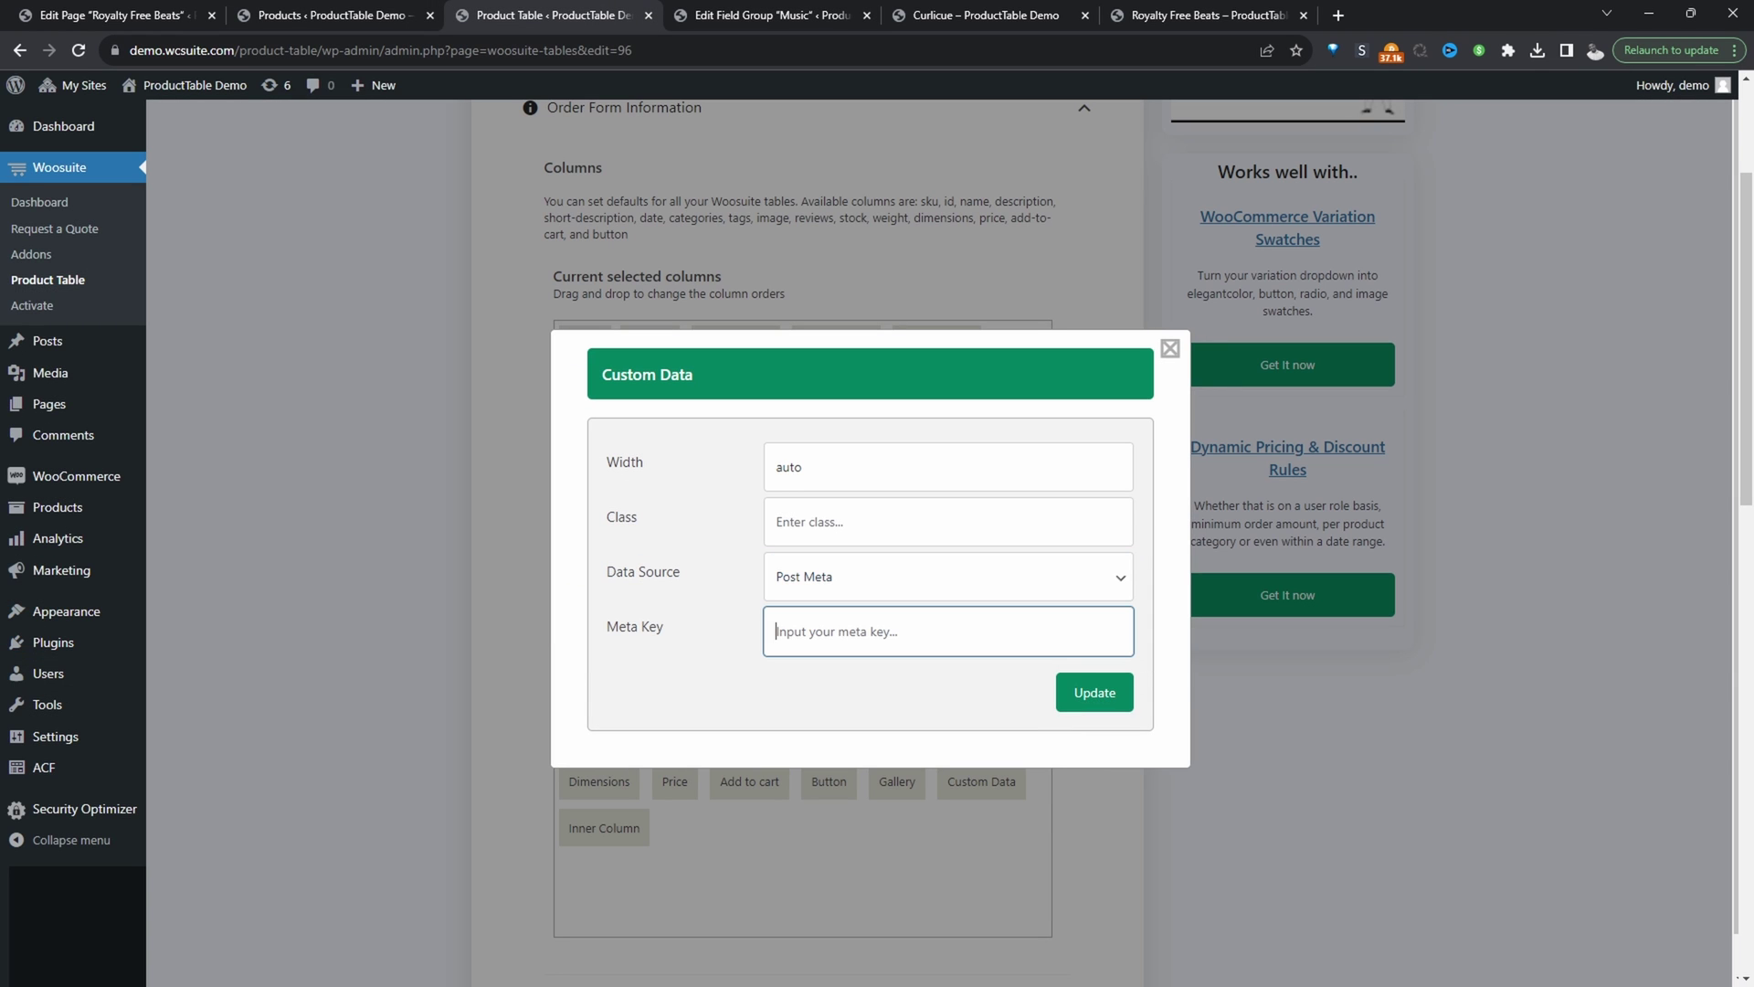
click(856, 632)
text(artist)
click(1087, 694)
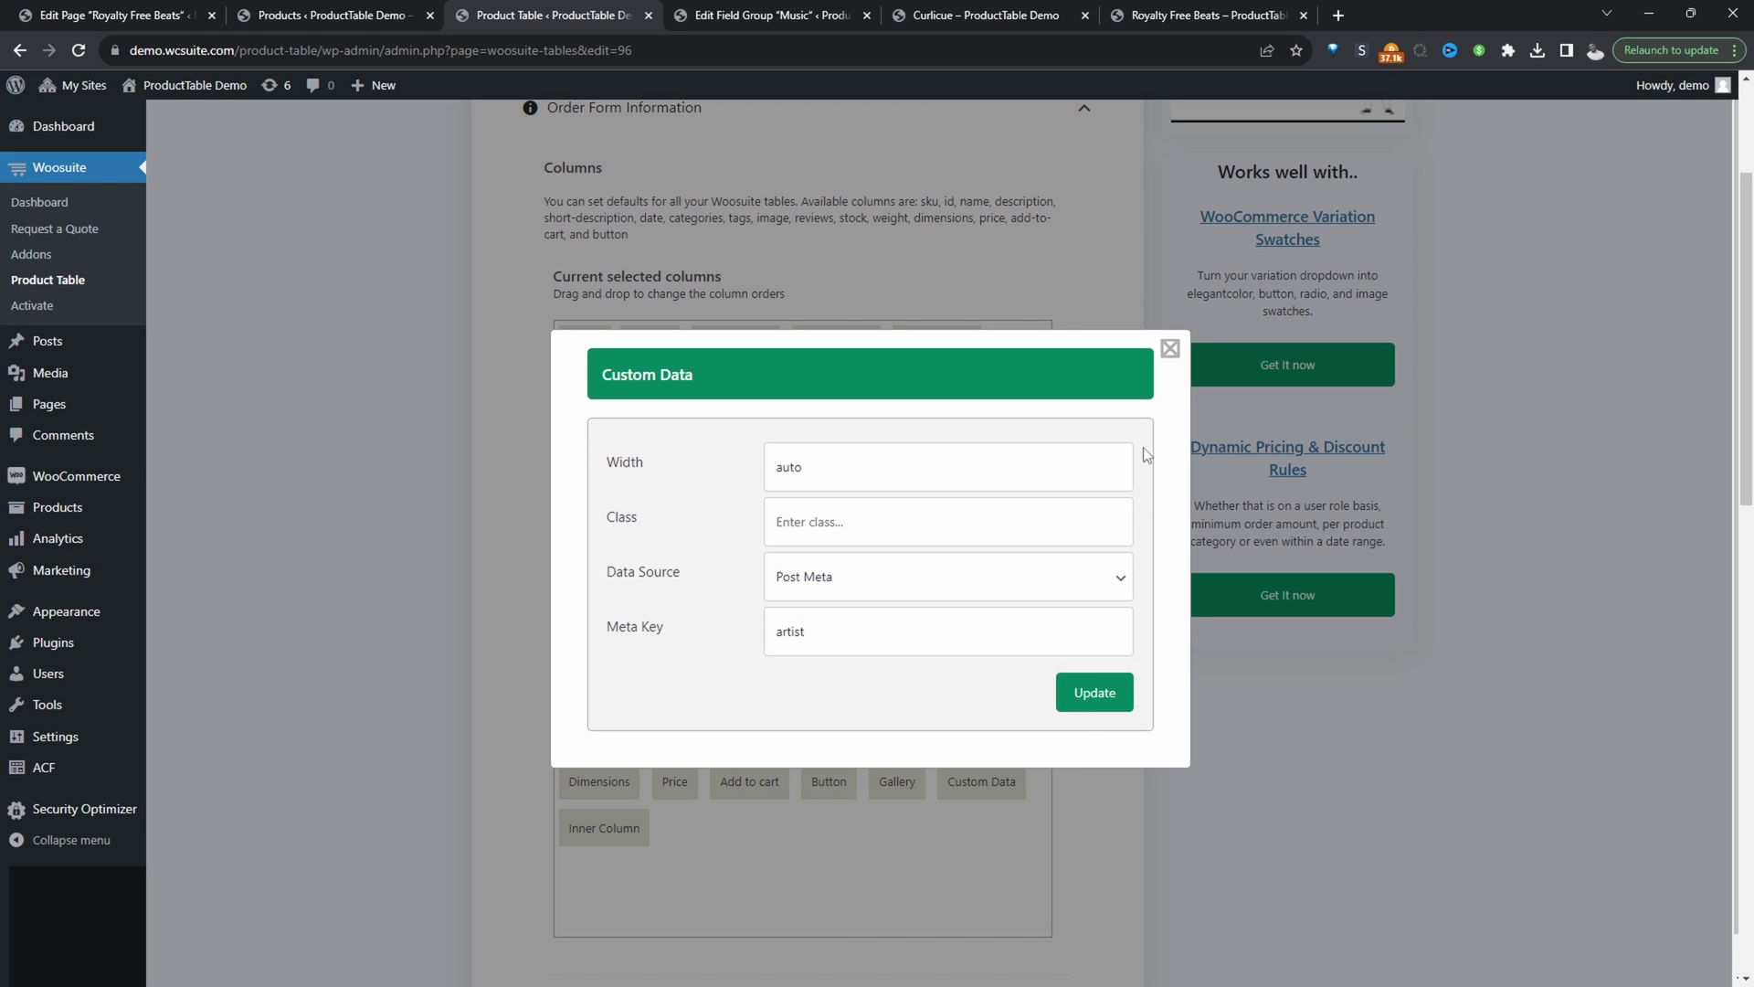
click(1169, 349)
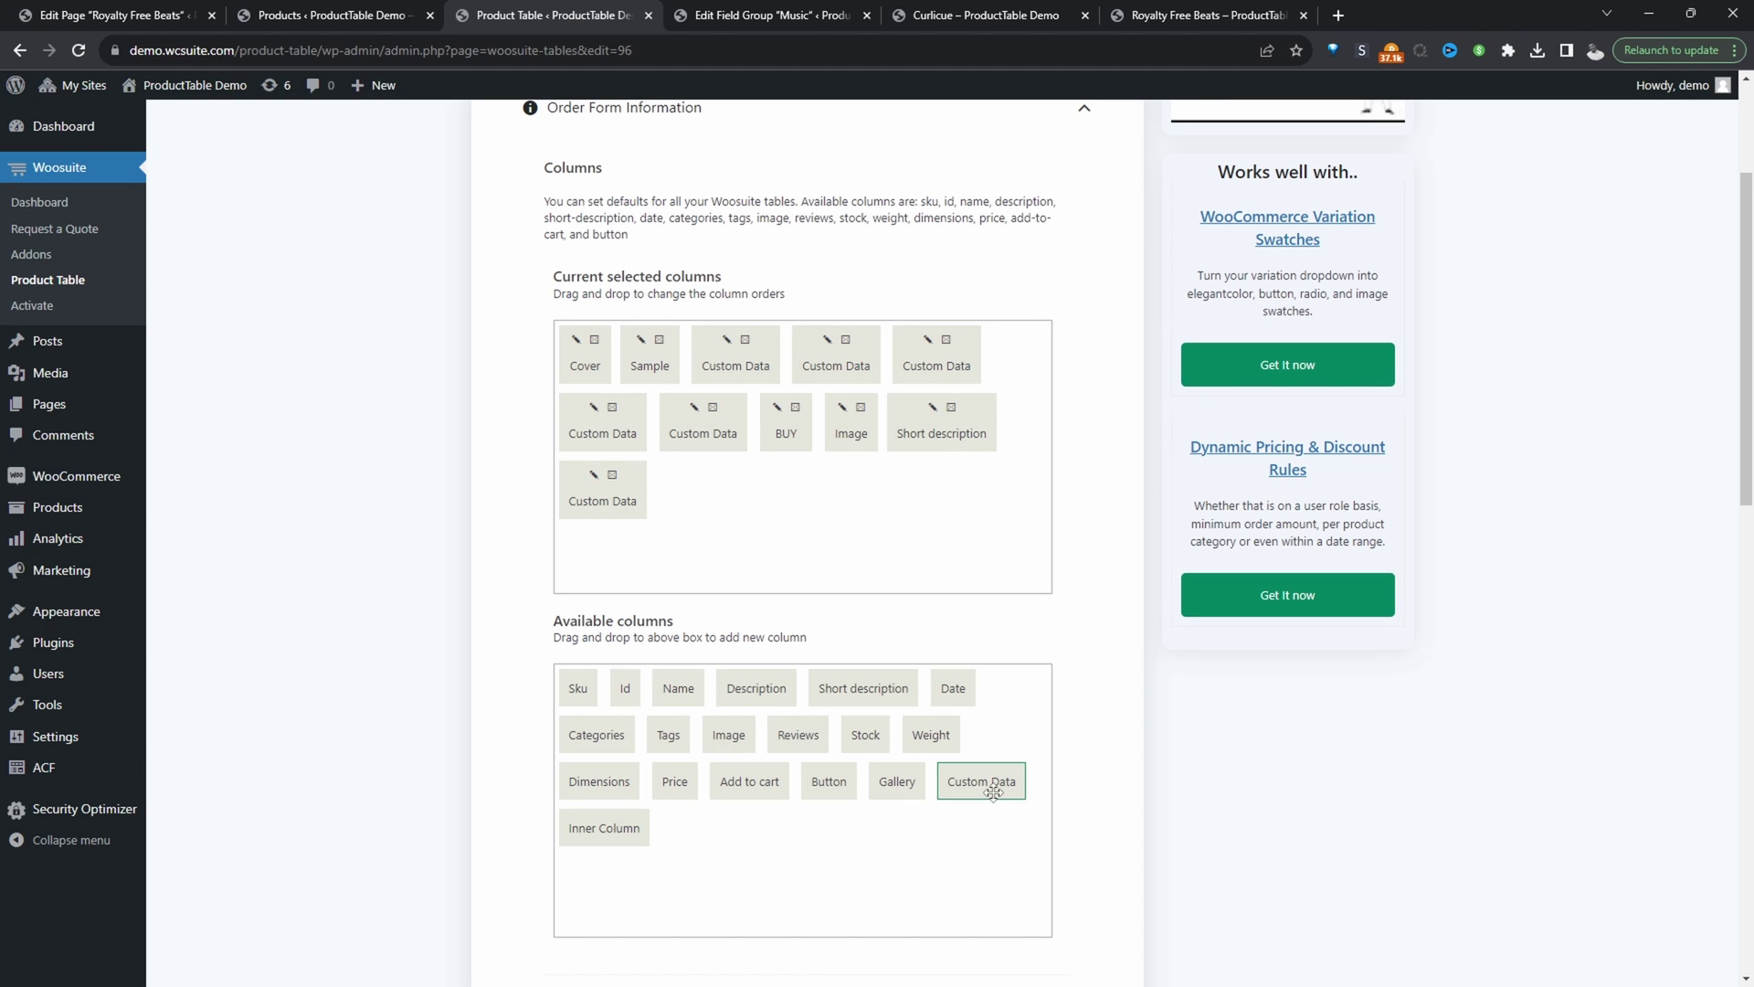
- Add another Custom Data column with Custom Taxonomies as its data source and Producers as its taxonomy
drag(966, 783, 771, 540)
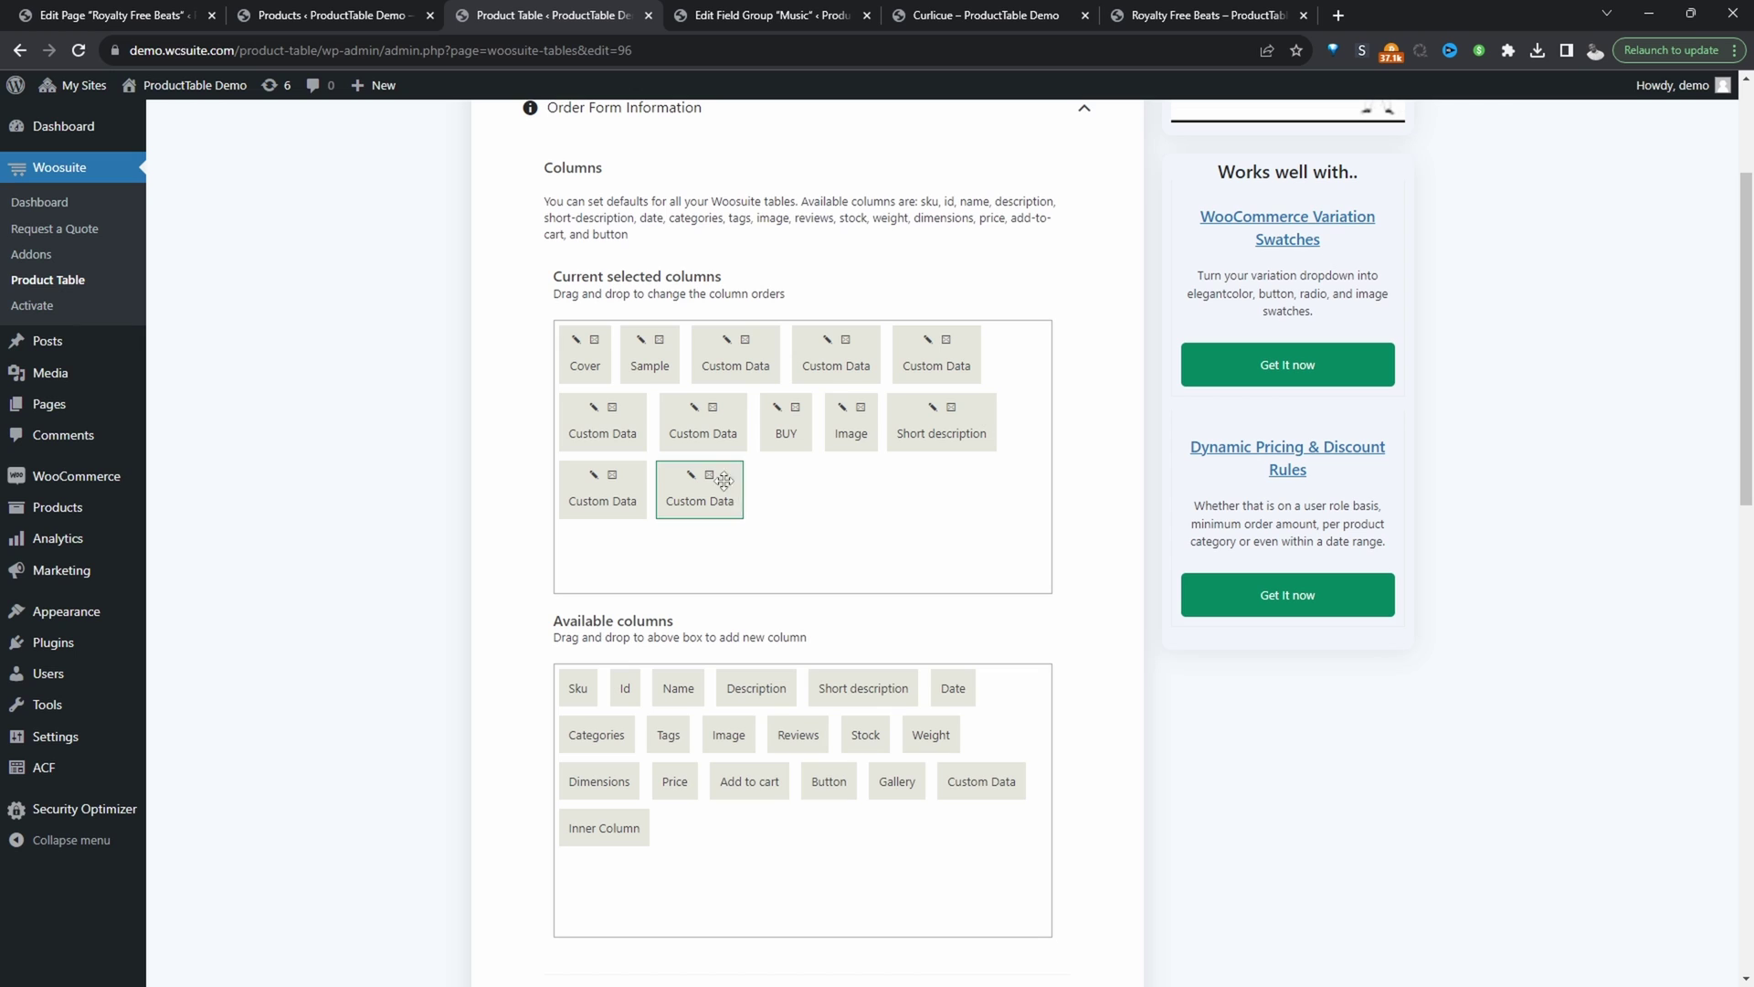
click(693, 475)
click(896, 568)
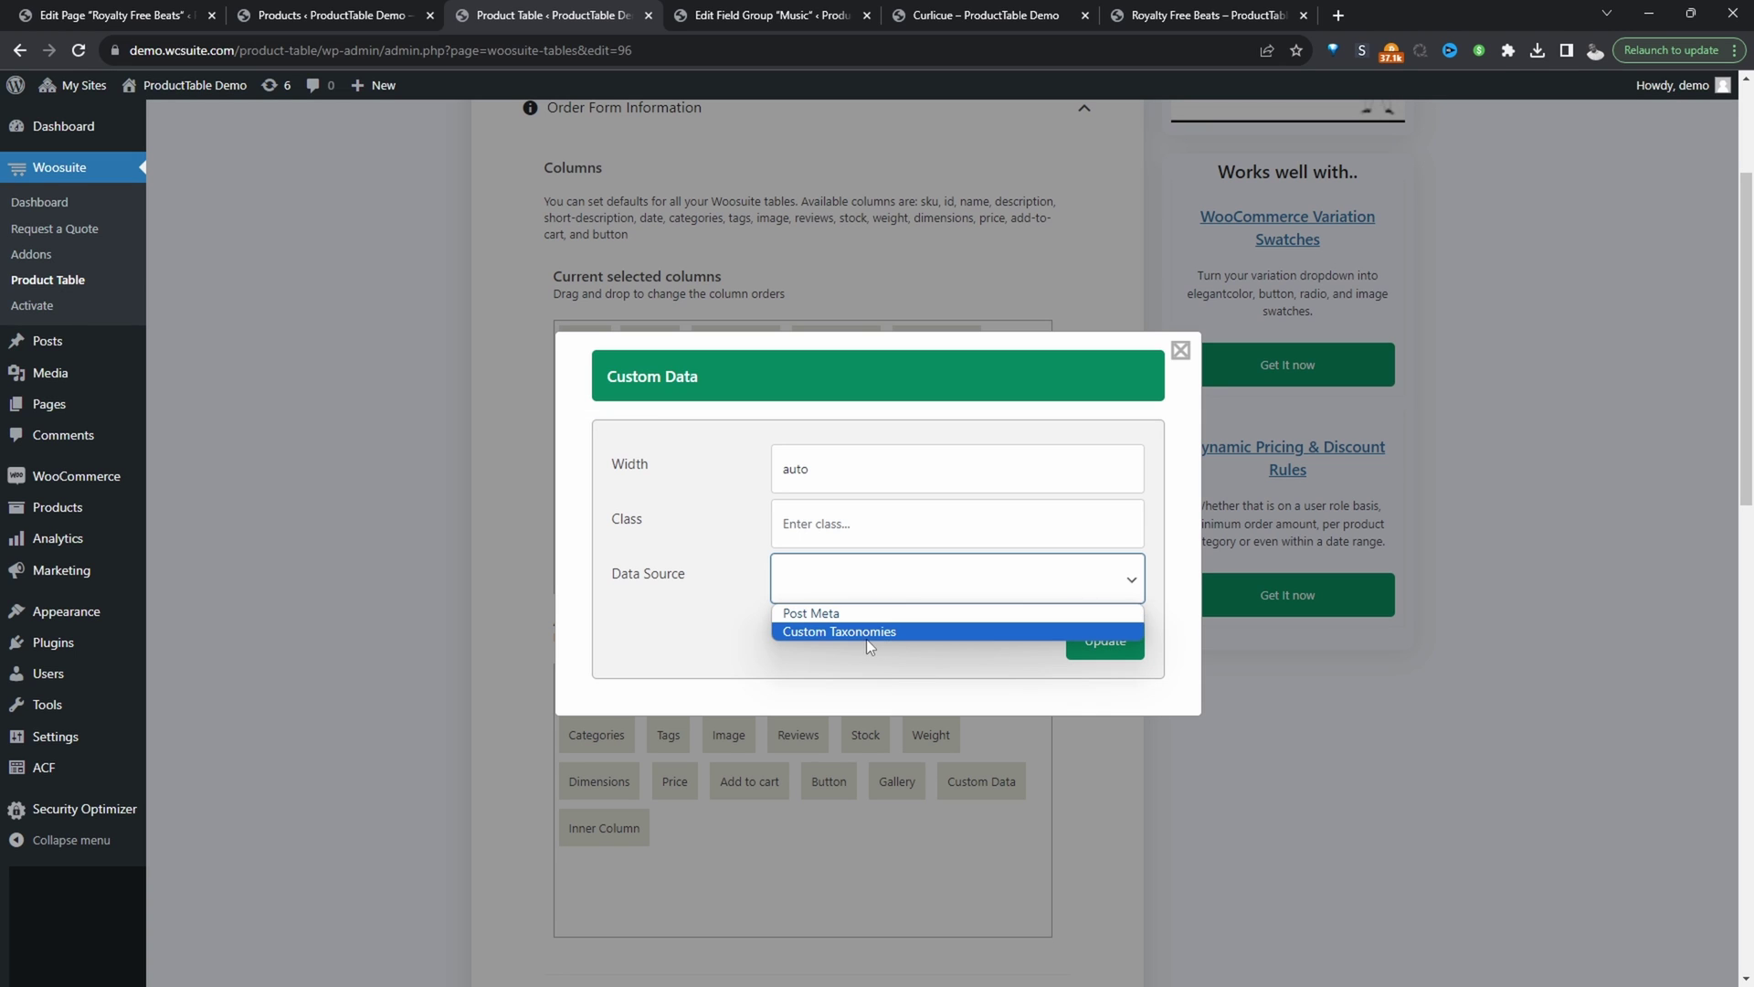
click(842, 632)
click(828, 629)
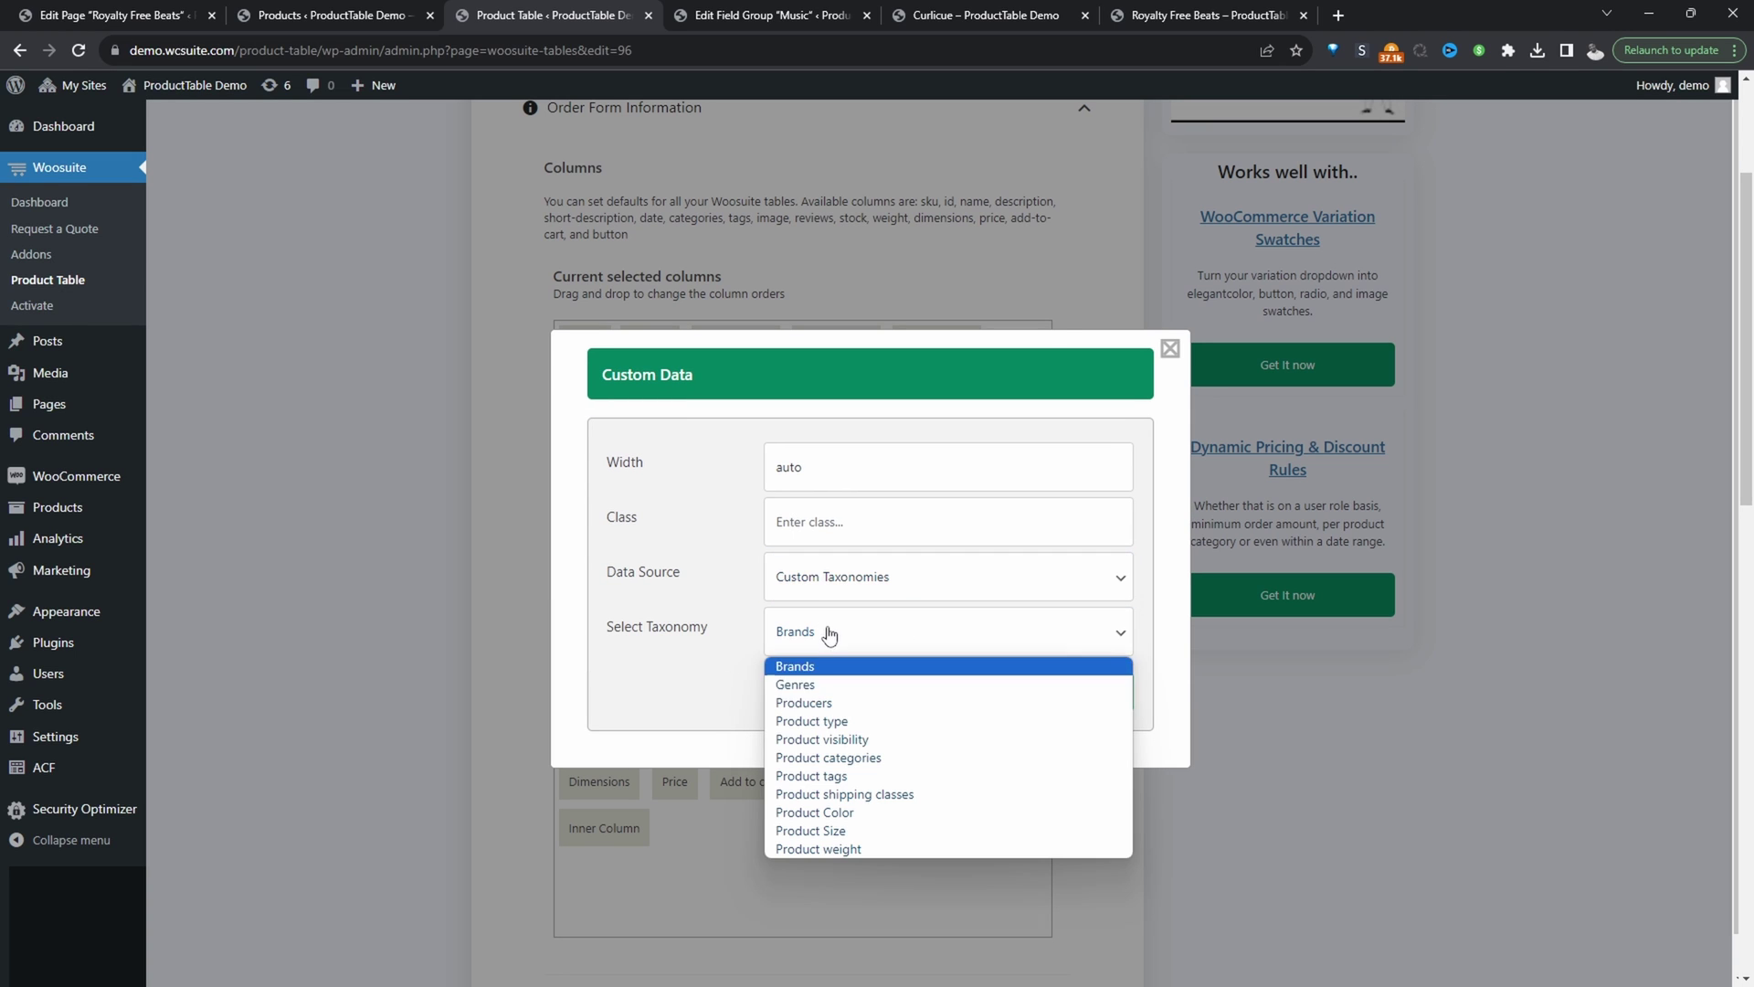
click(836, 702)
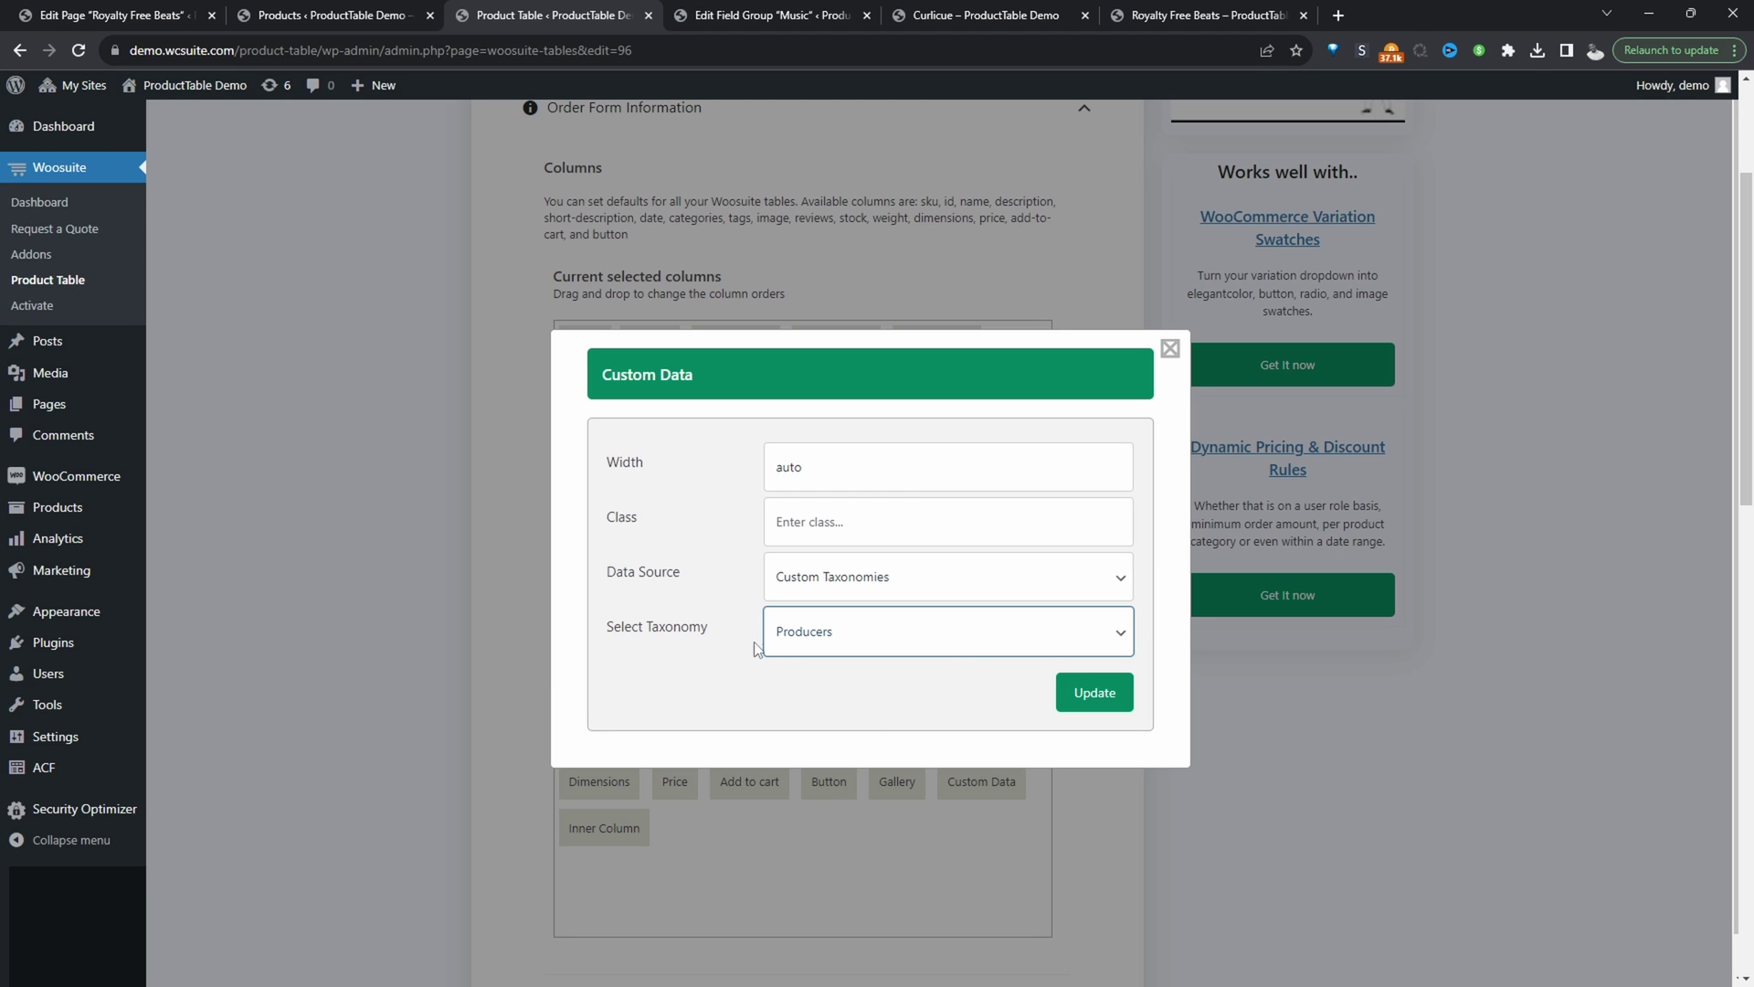
click(1111, 703)
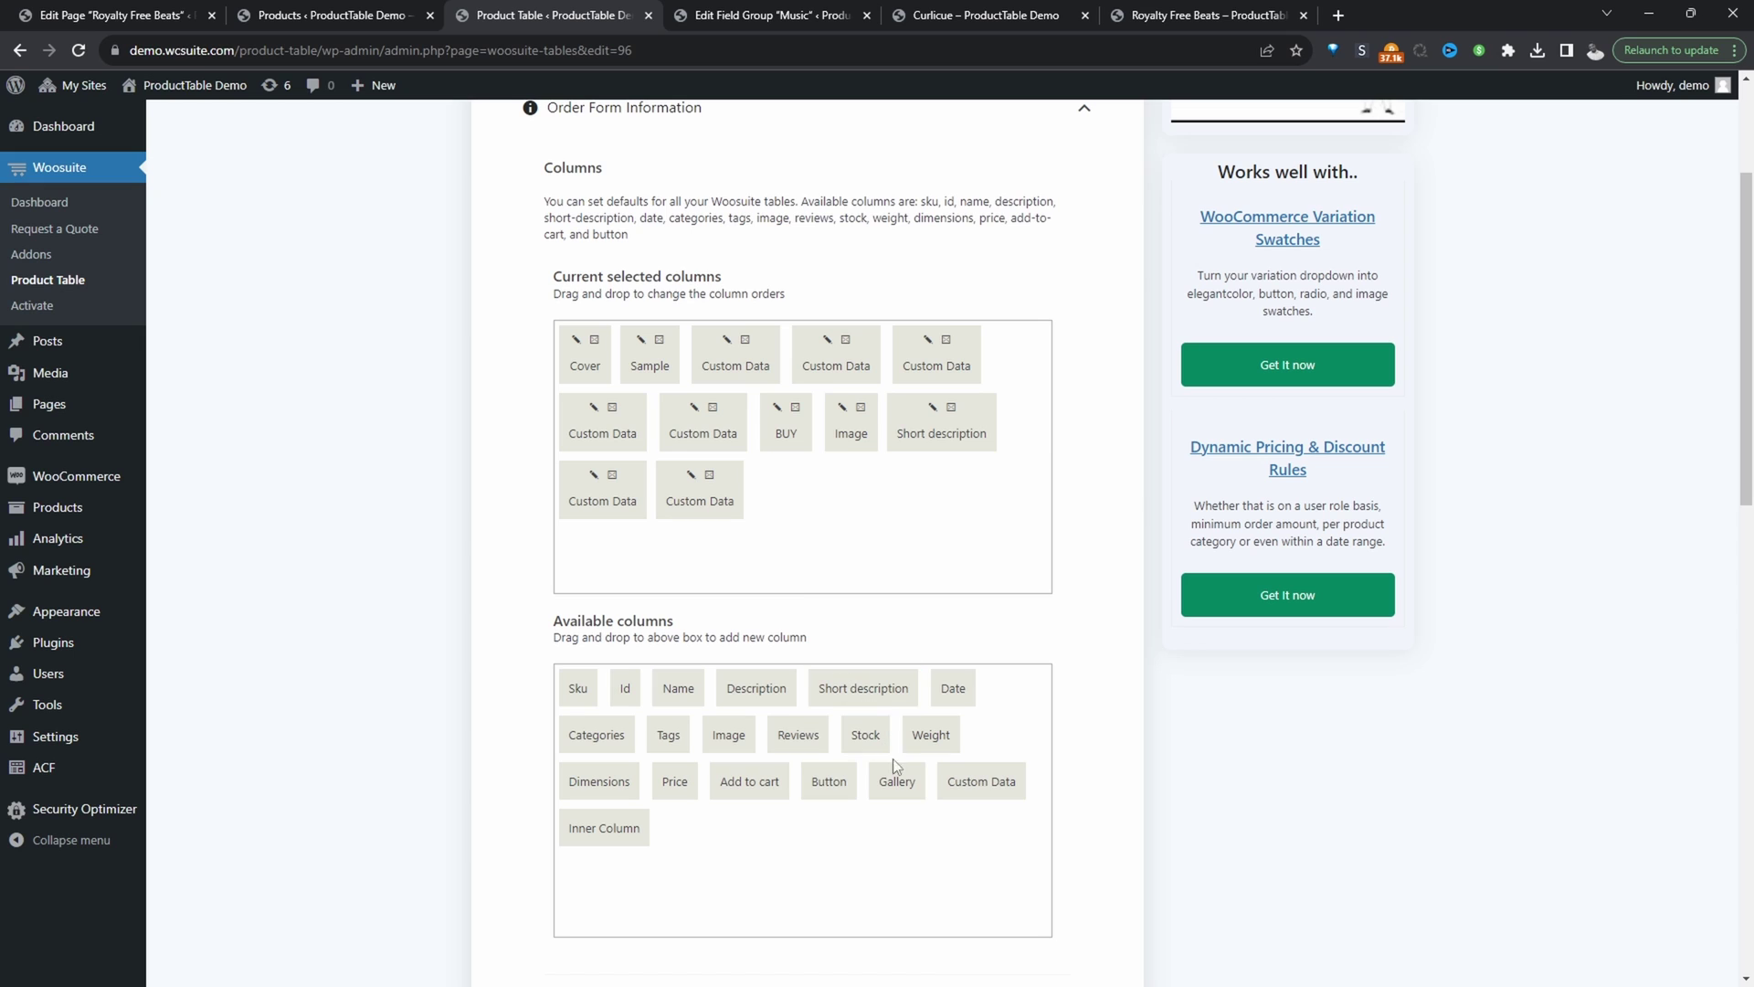
- Add one more Custom Data column with Custom Taxonomies as its data source and Genres as its taxonomy
drag(959, 786, 867, 521)
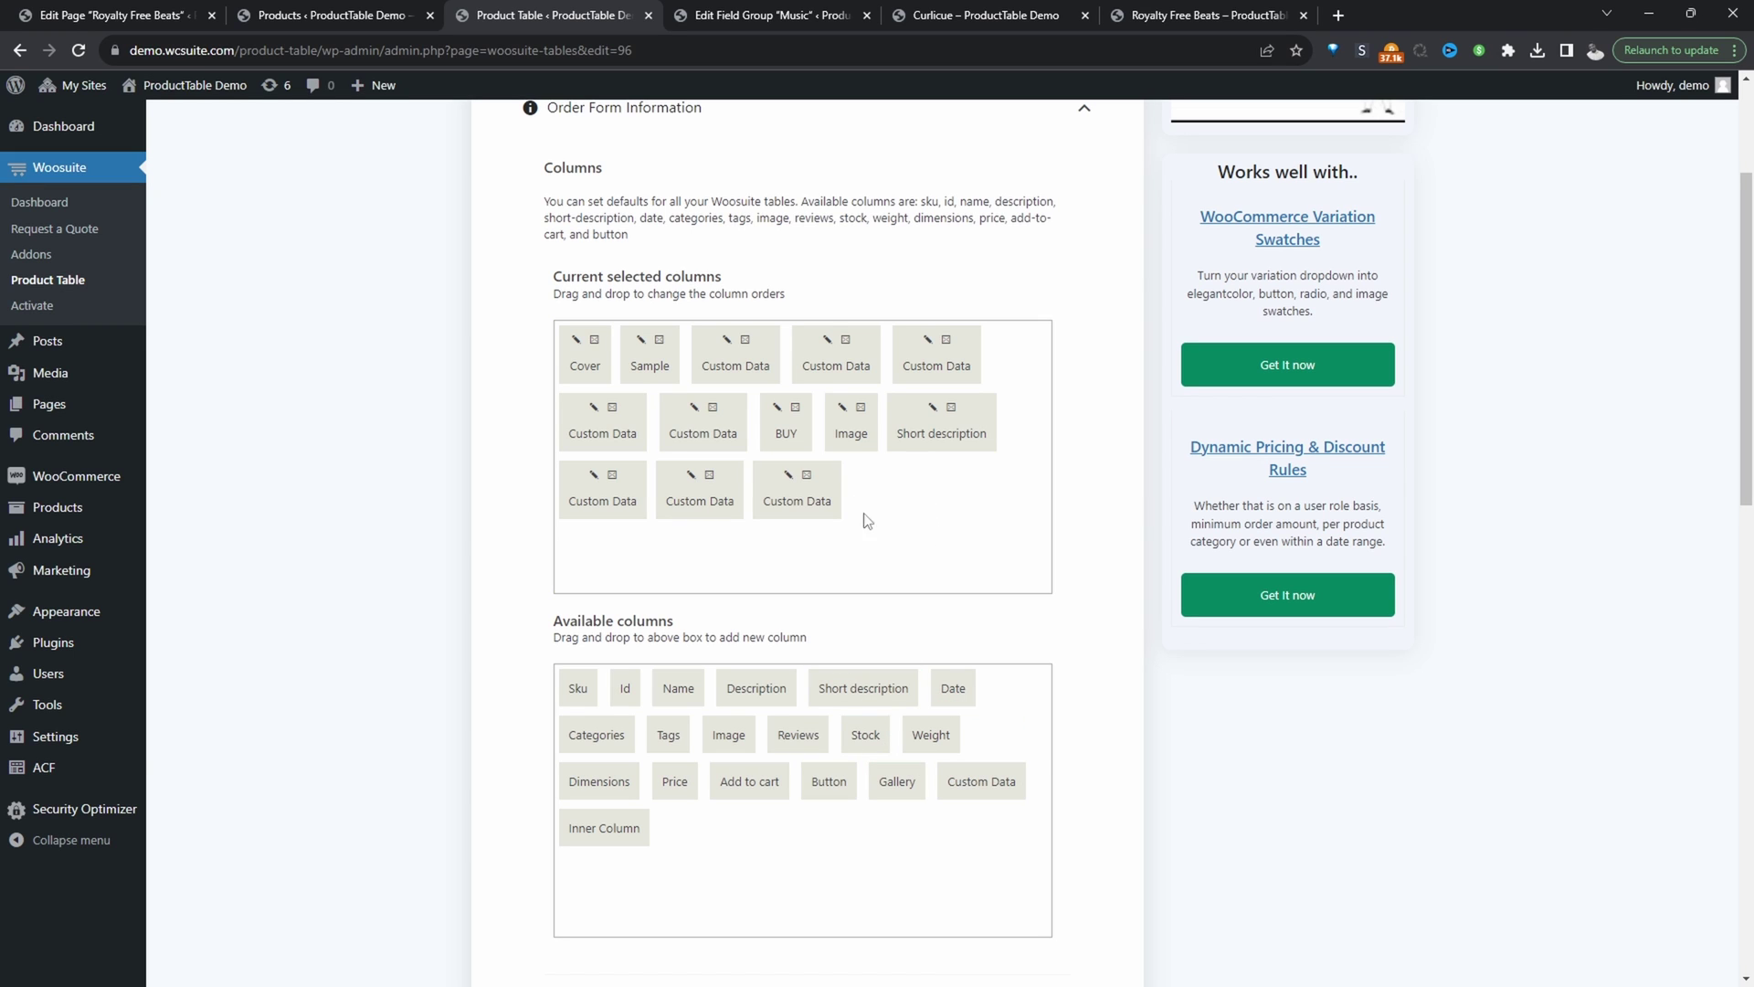
click(788, 474)
click(873, 575)
click(884, 631)
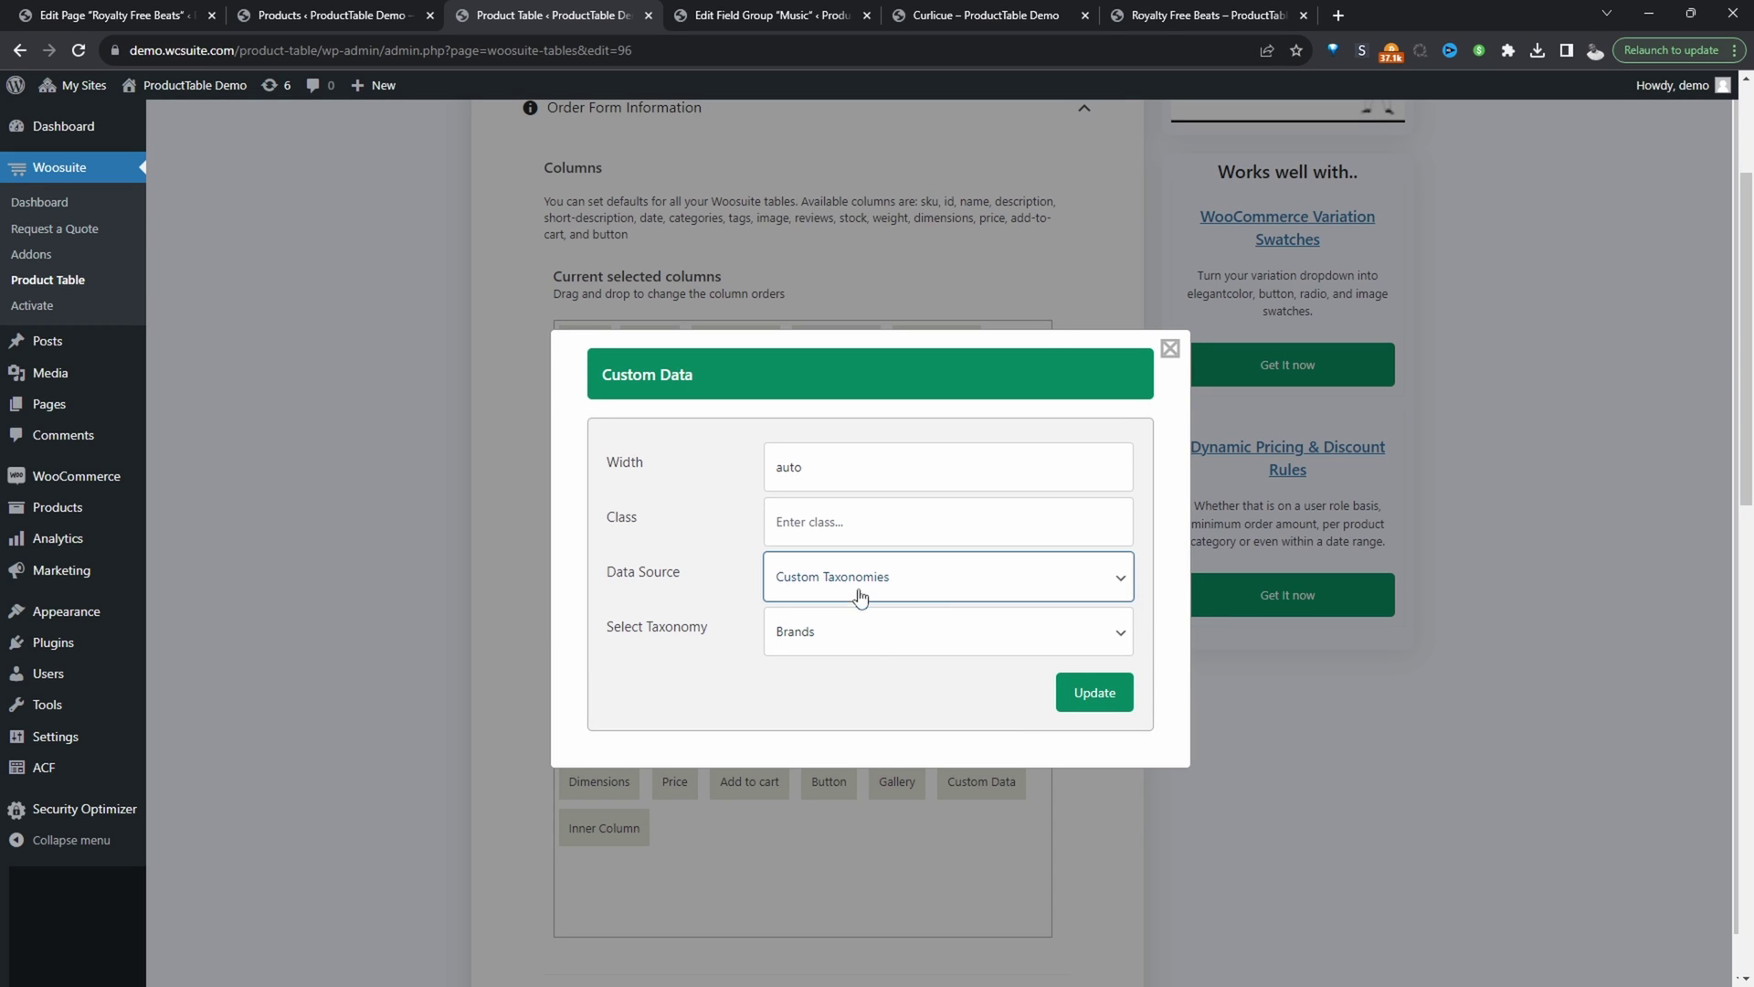
click(868, 634)
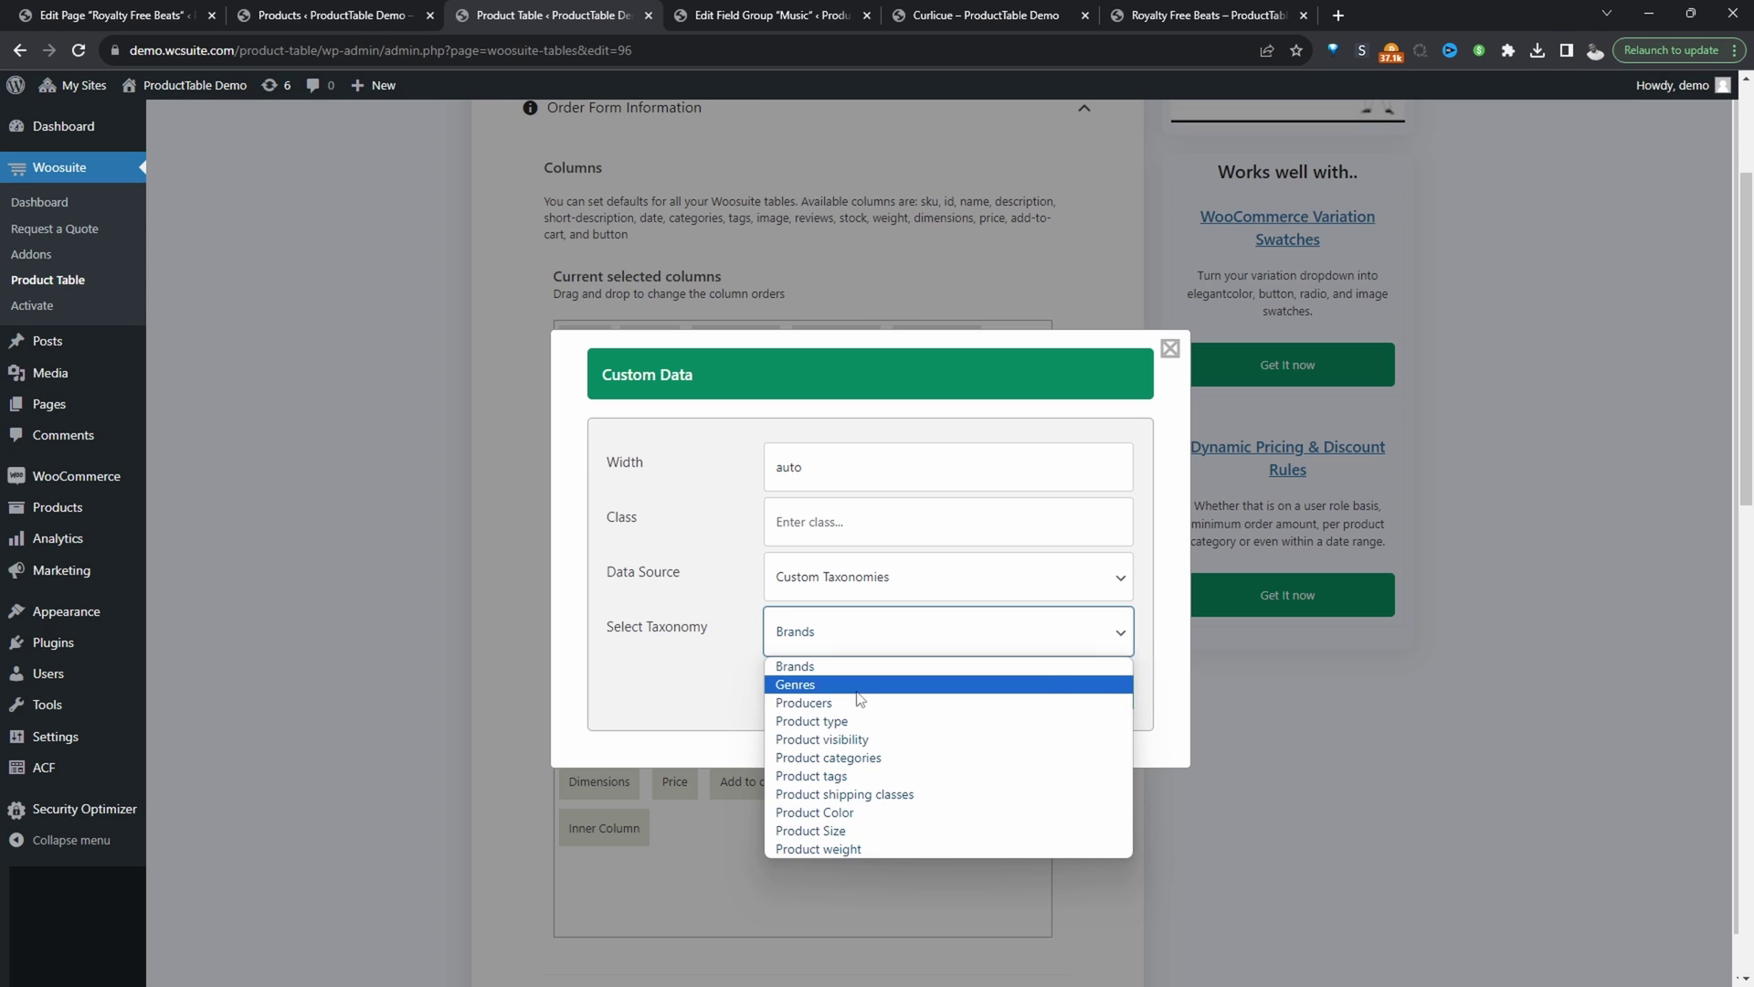
click(858, 687)
click(1089, 696)
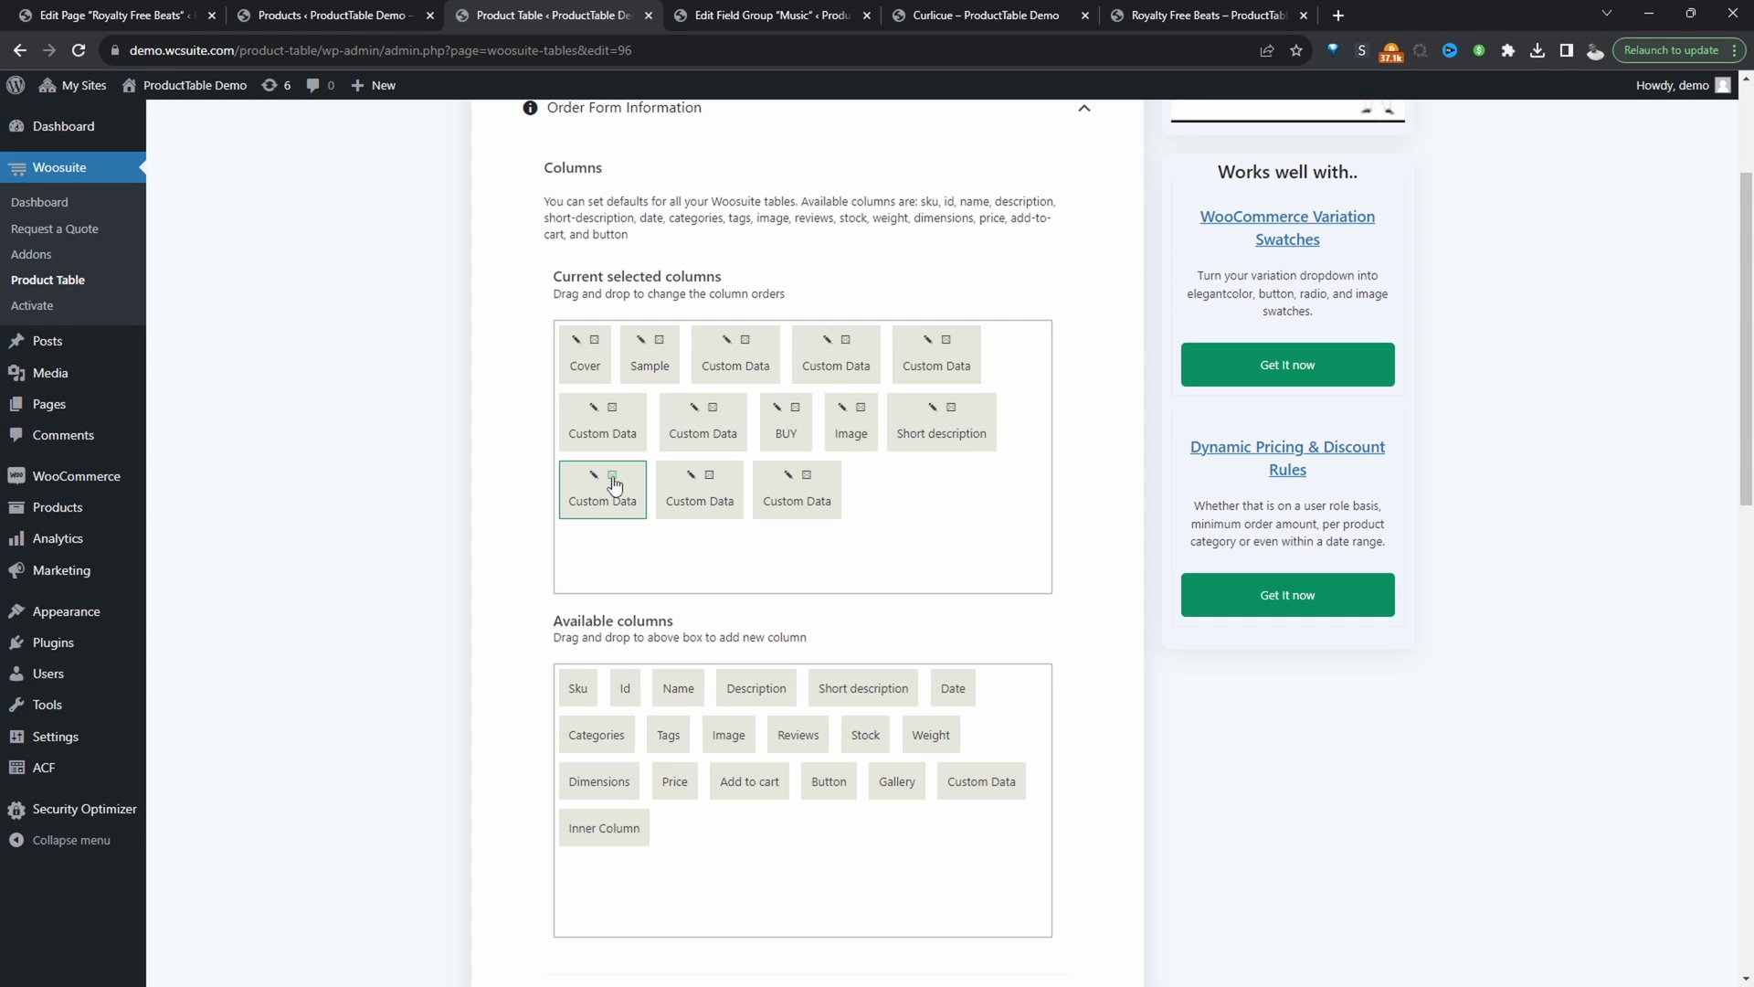
- Remove the artist Custom Data, Image and Short description columns from the selected columns
click(613, 477)
click(860, 409)
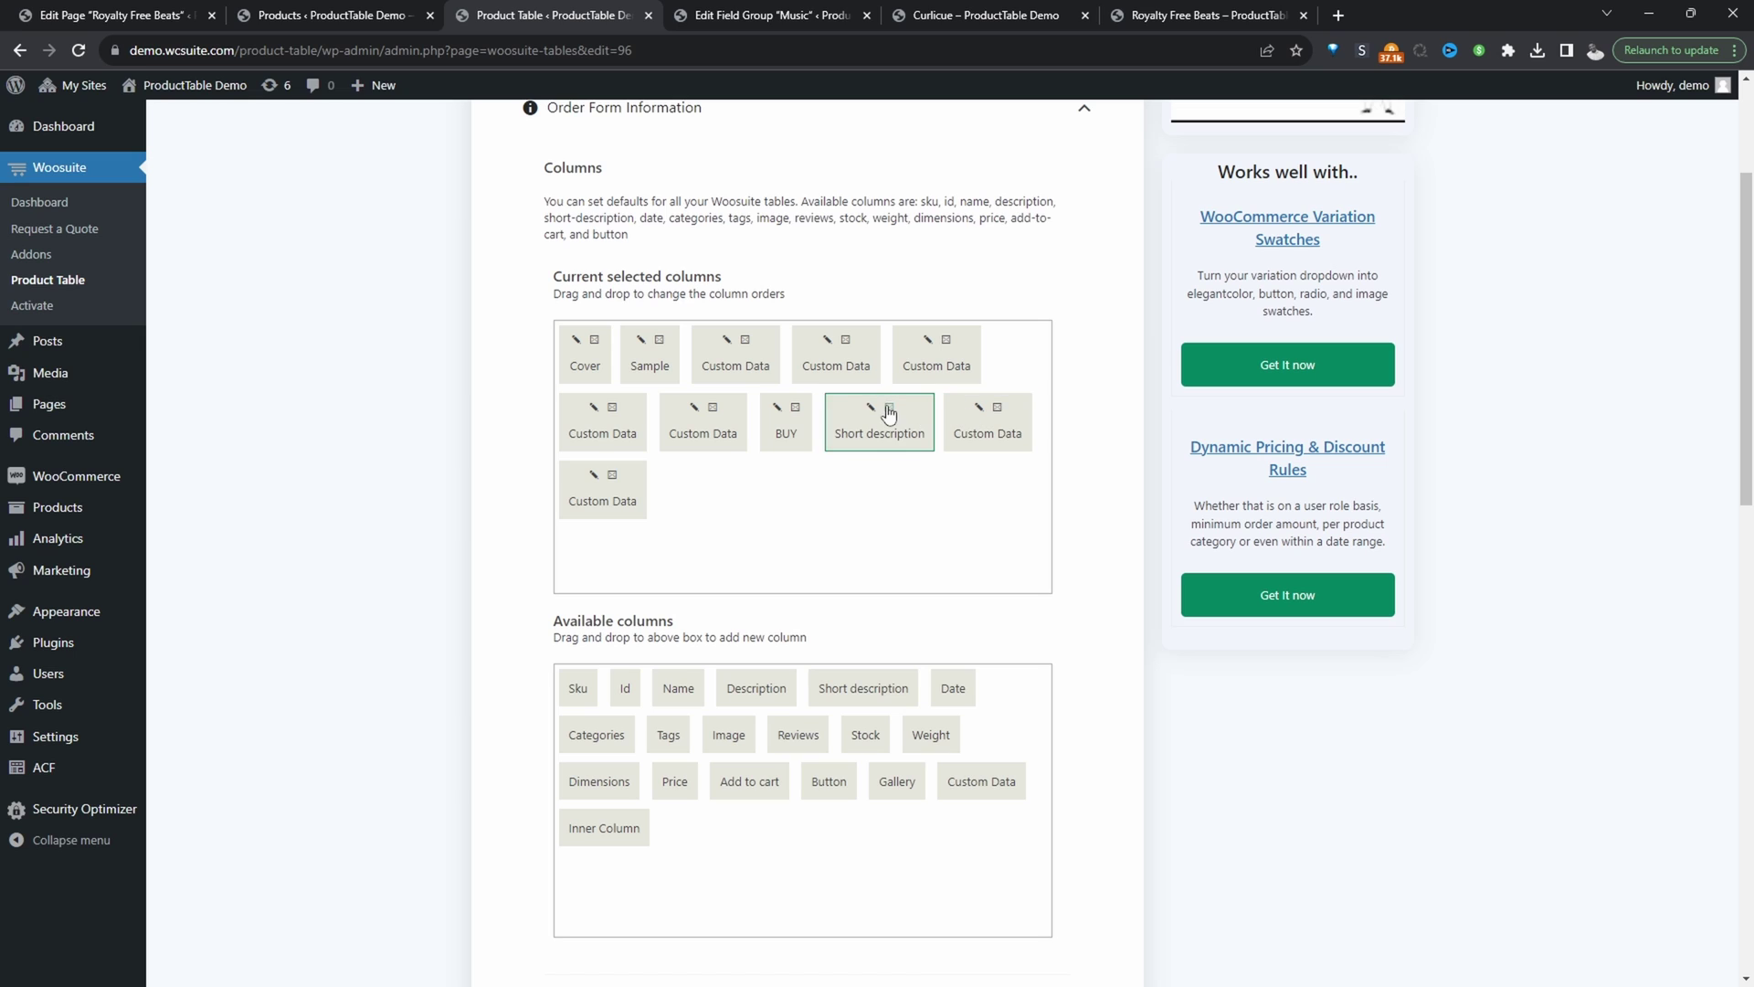
click(888, 407)
- Move the BUY column to the end of the selected columns and try out an additional Add to cart column
drag(786, 411, 1019, 445)
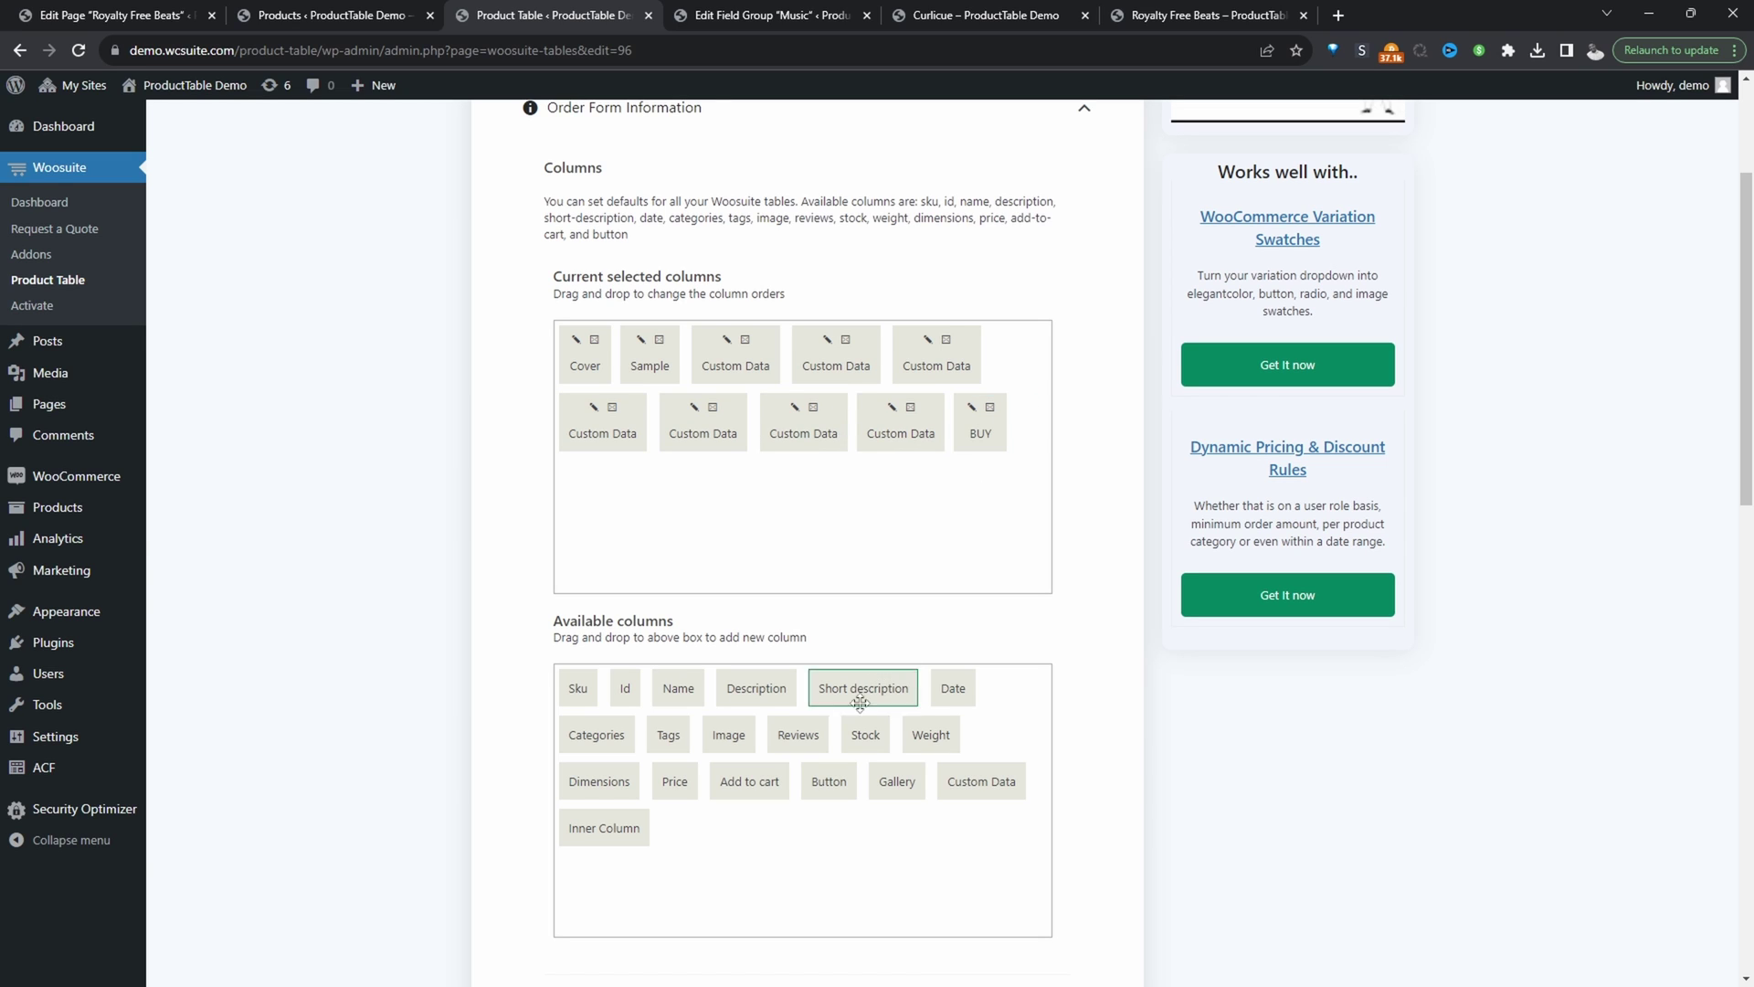
drag(751, 781, 900, 535)
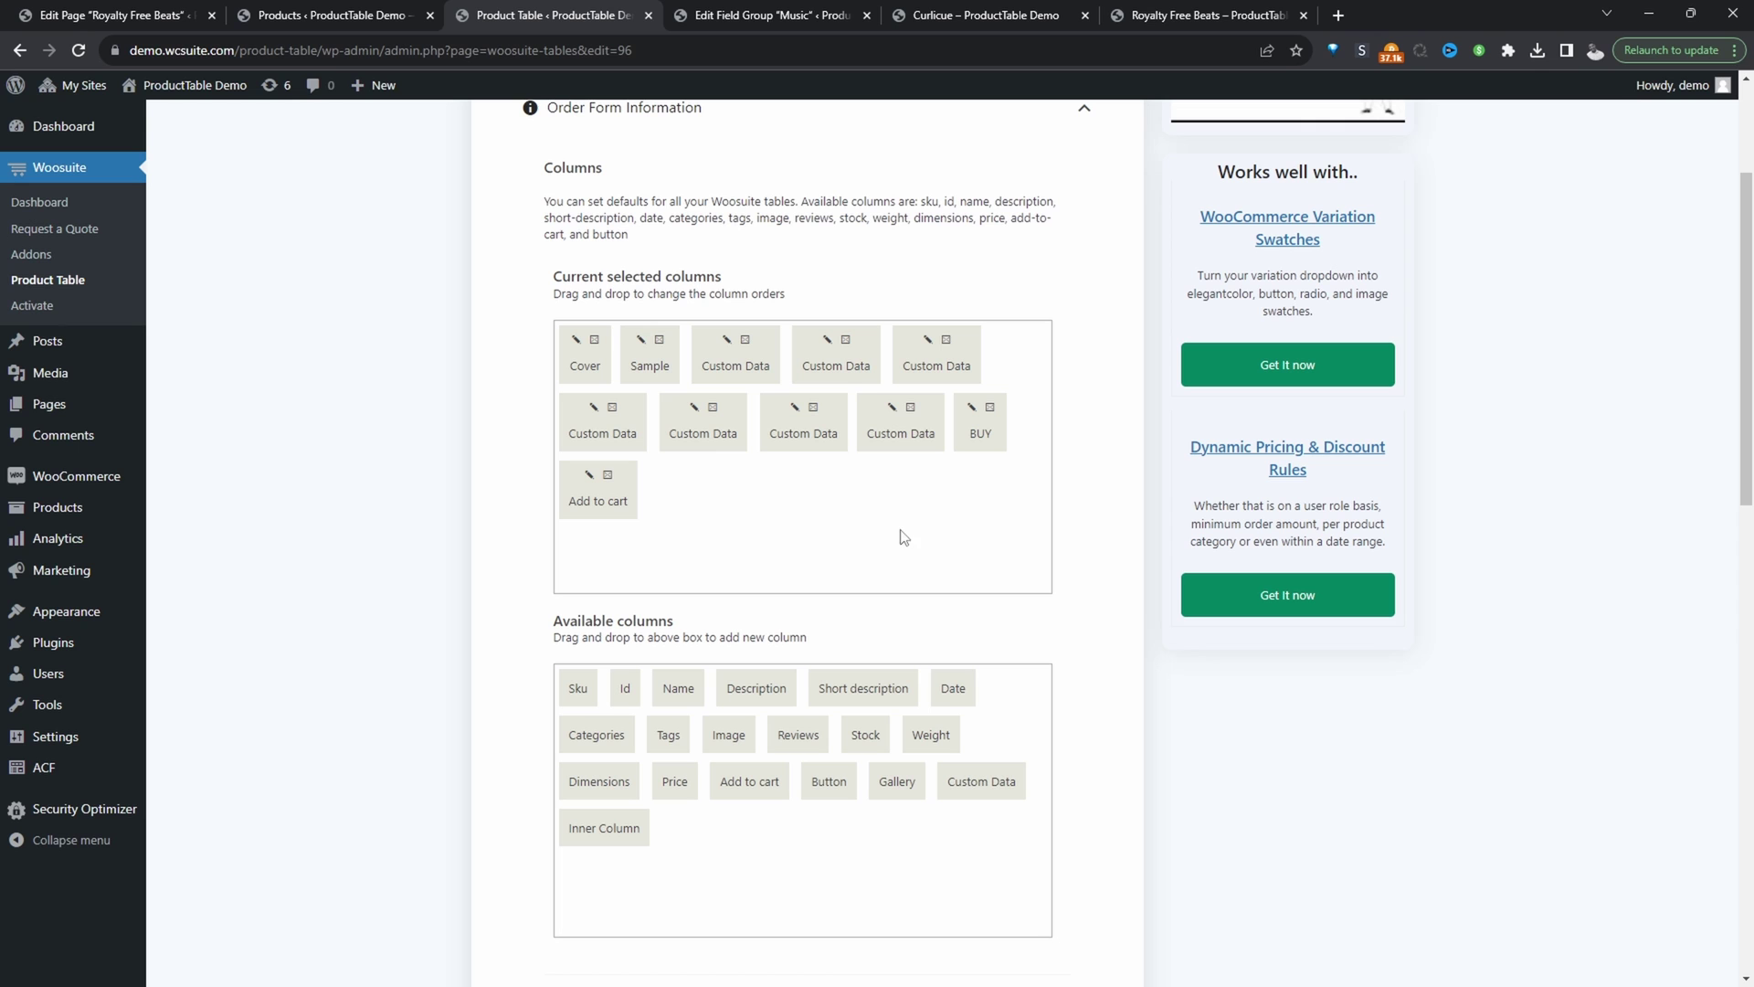
click(610, 476)
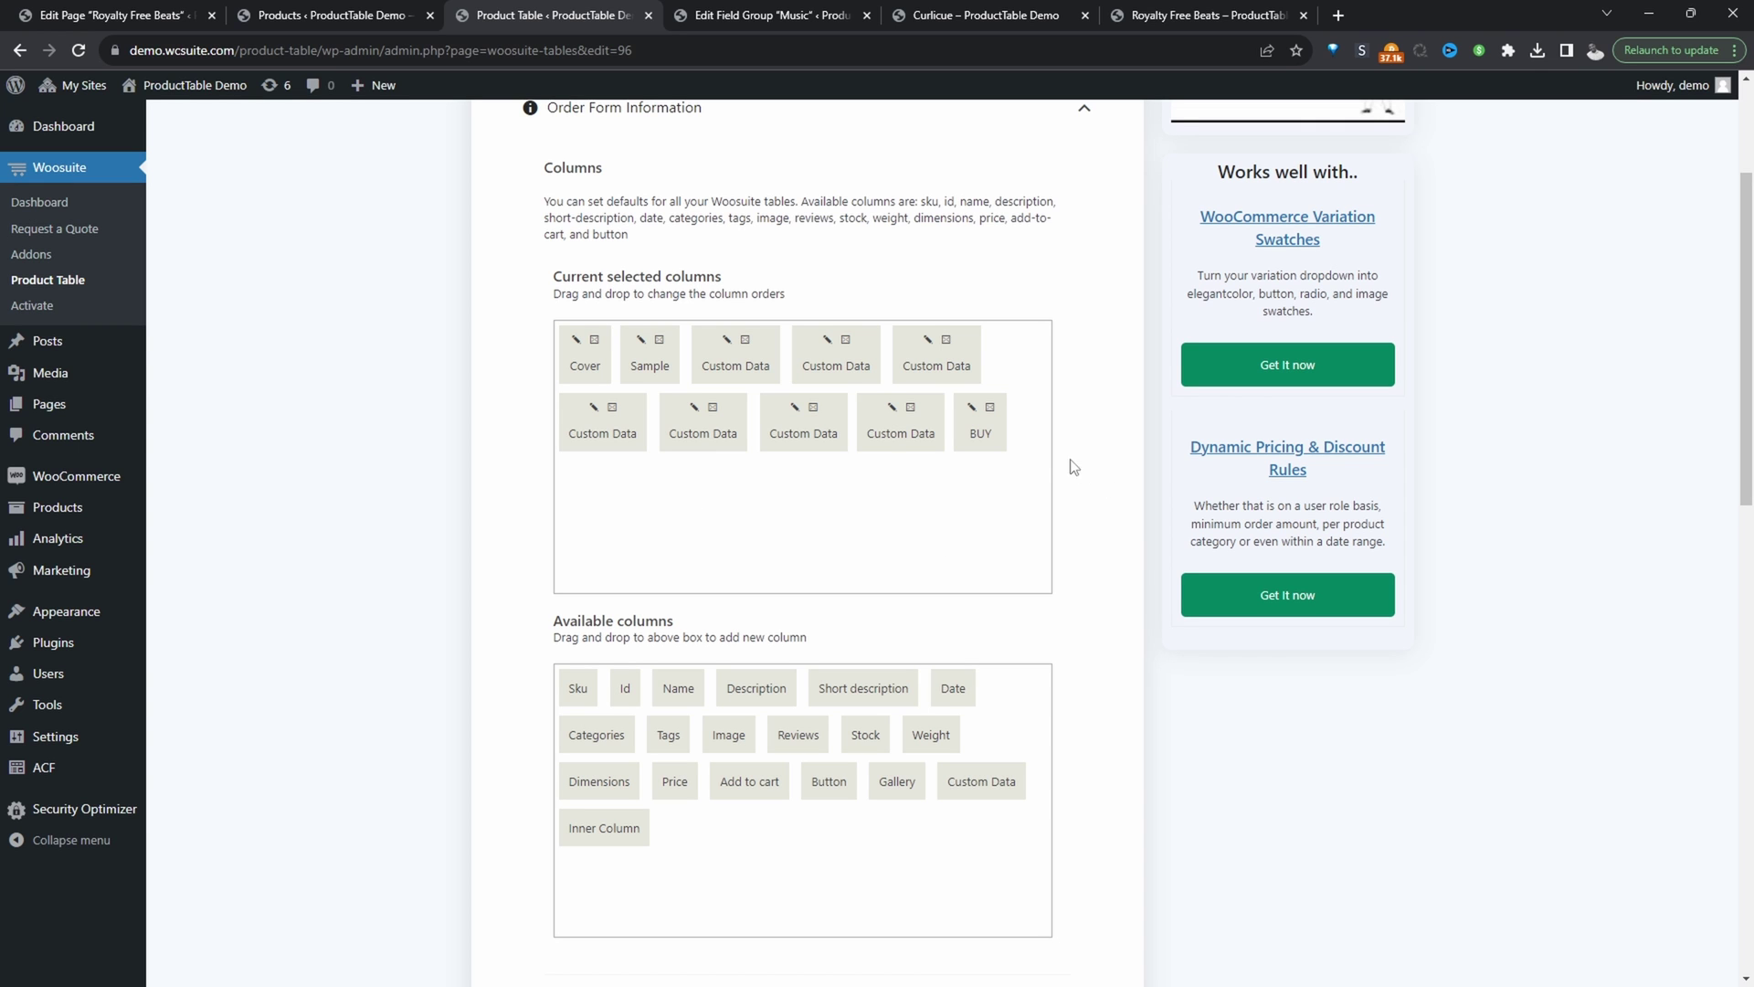
- Review the remaining Order Form Information settings below the columns and expand the Bulk Add To Cart settings
scroll(848, 473, down, 2)
scroll(848, 473, up, 2)
scroll(850, 519, down, 5)
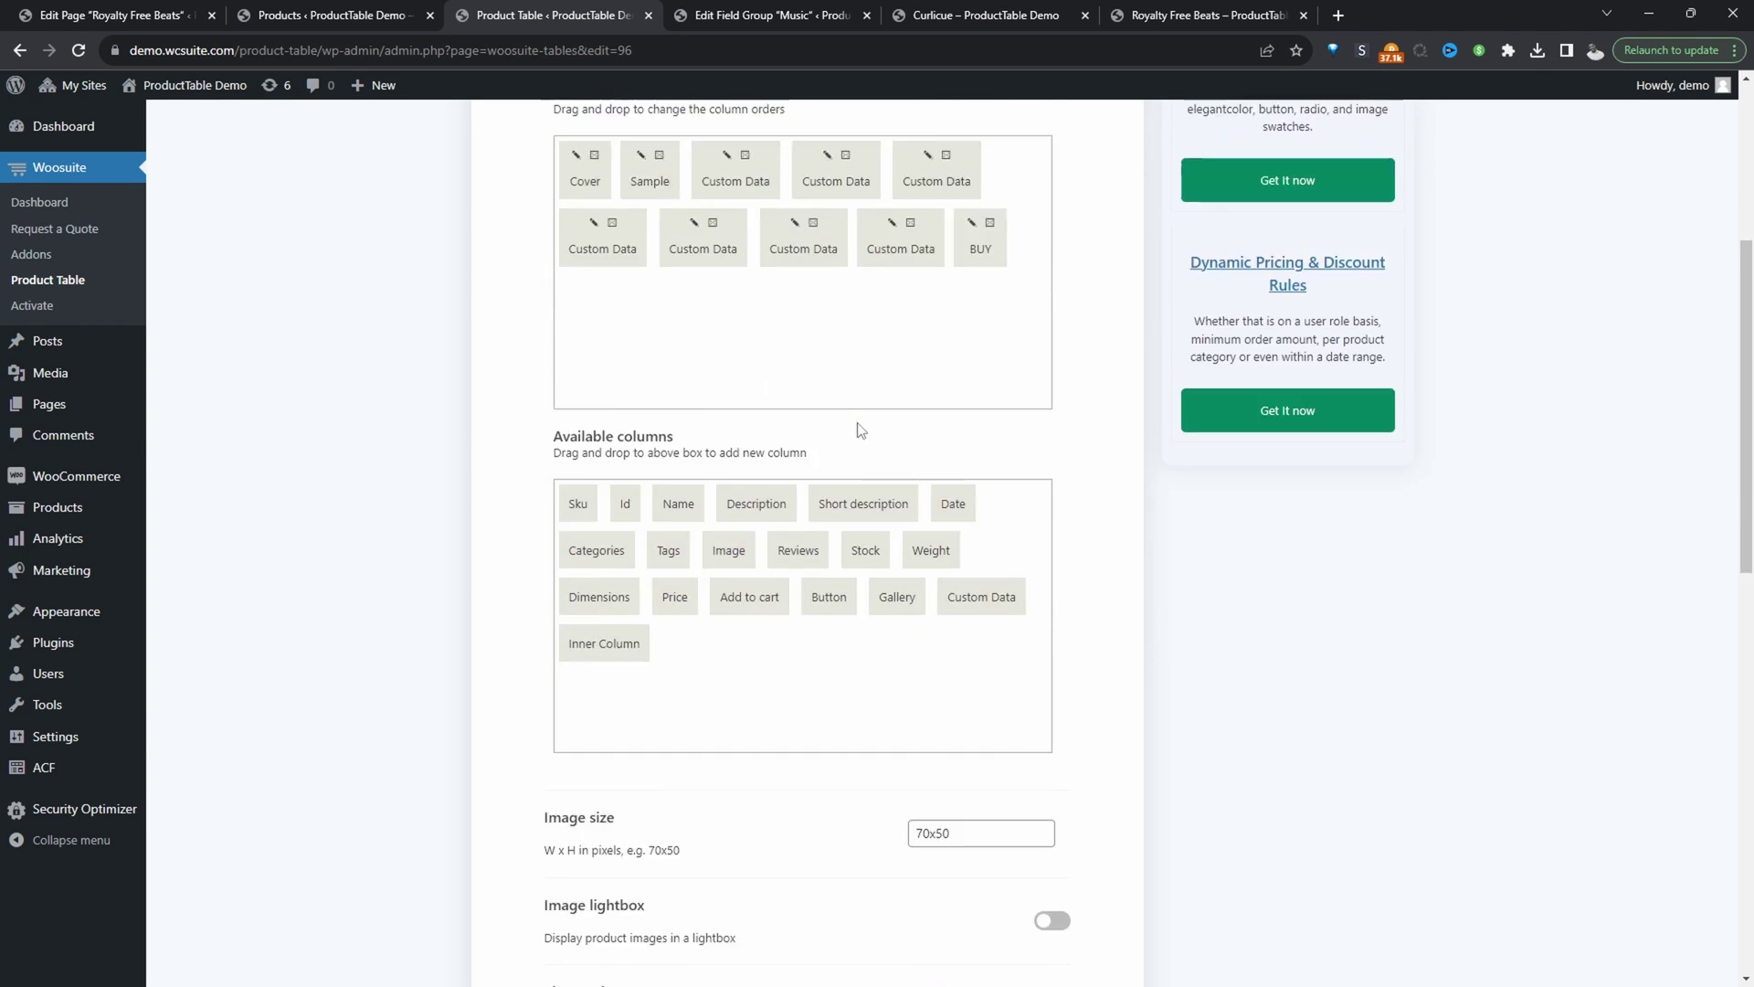
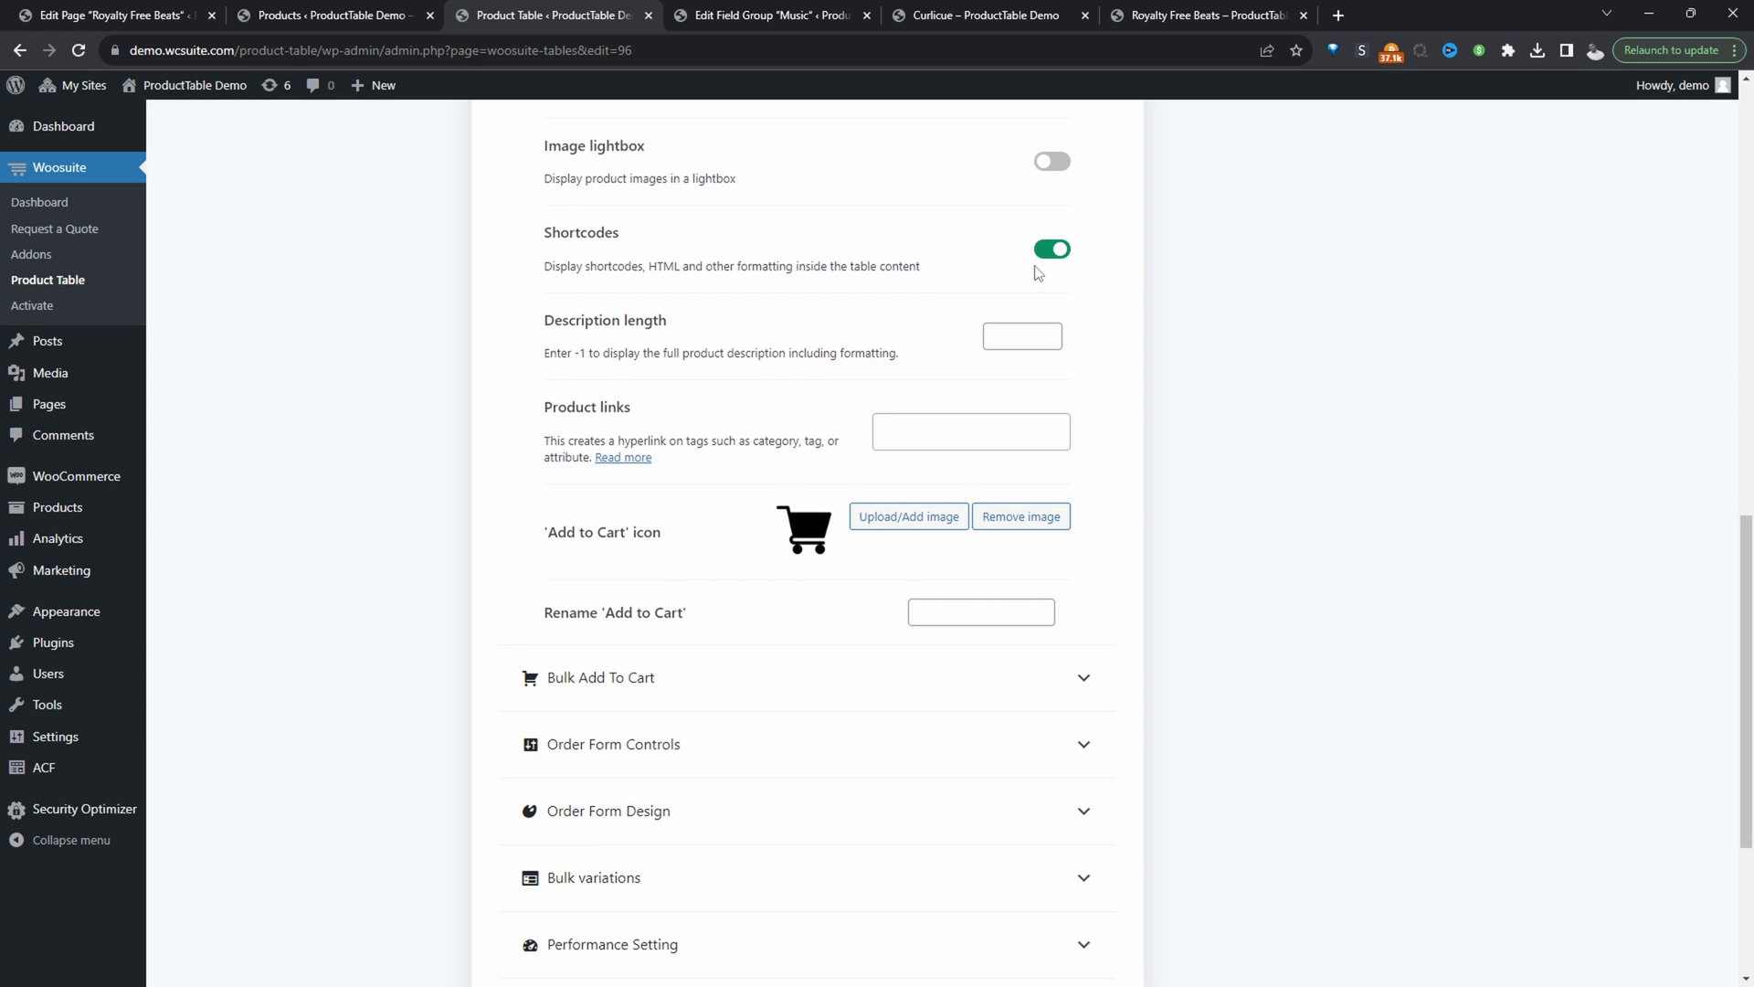
scroll(639, 370, down, 2)
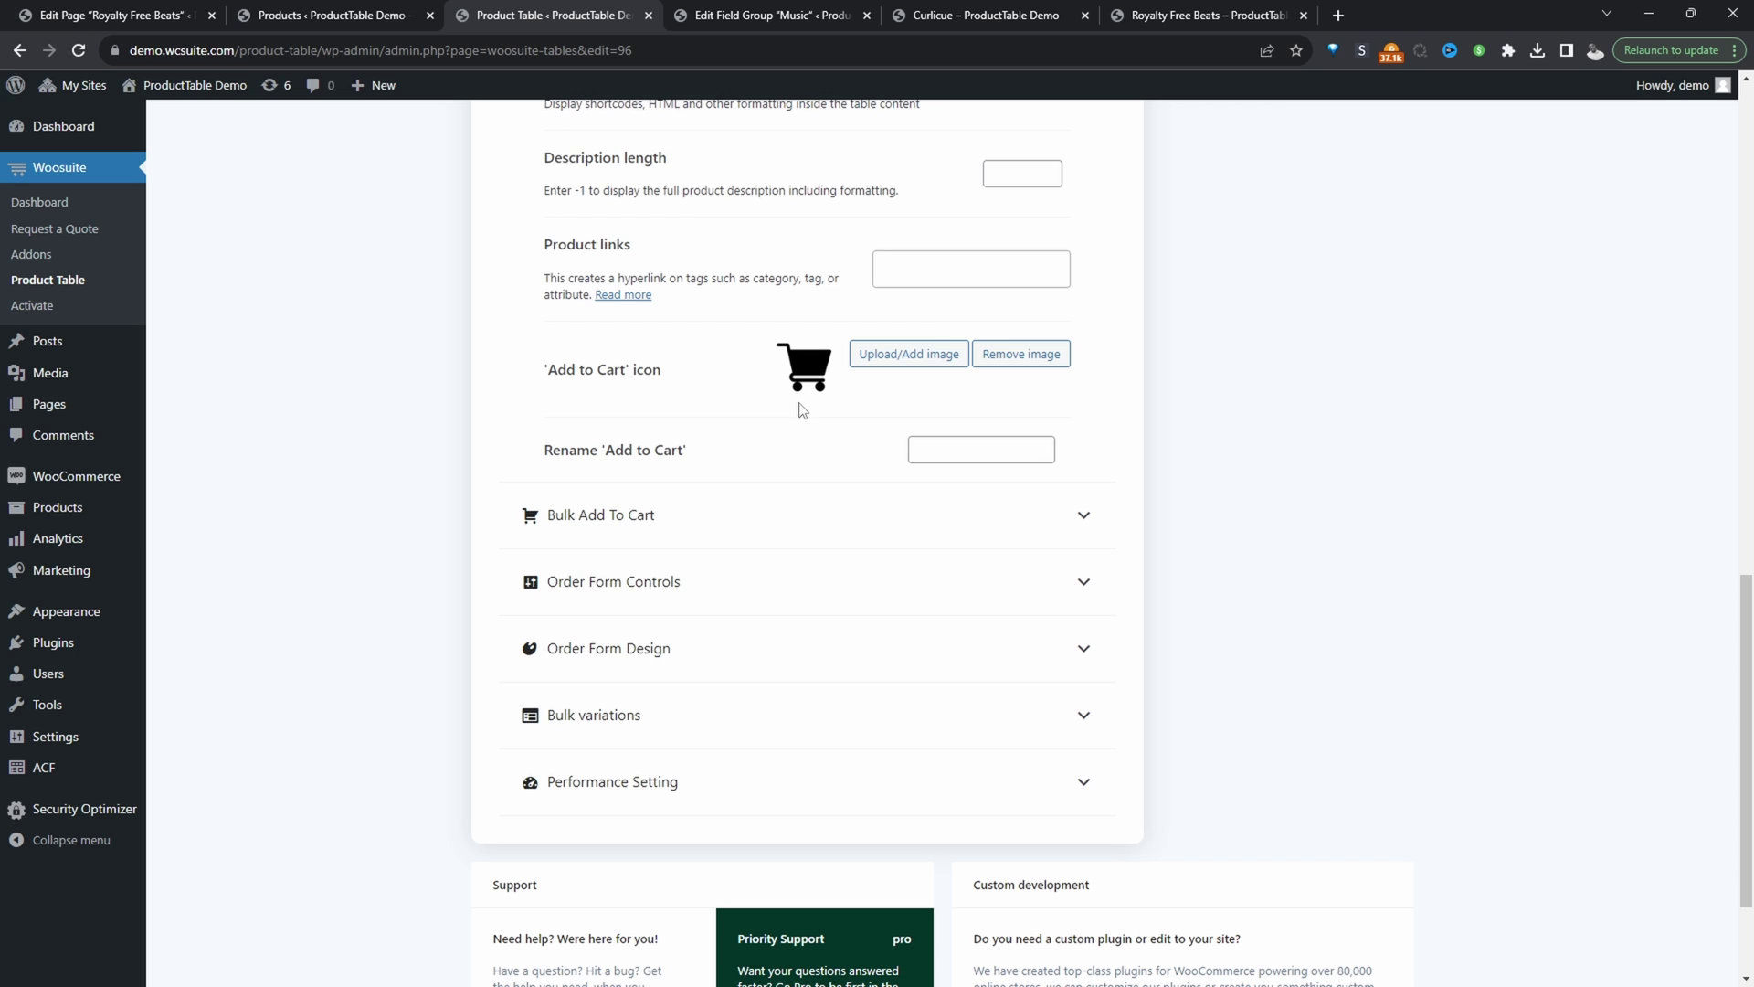
click(795, 514)
scroll(963, 431, up, 5)
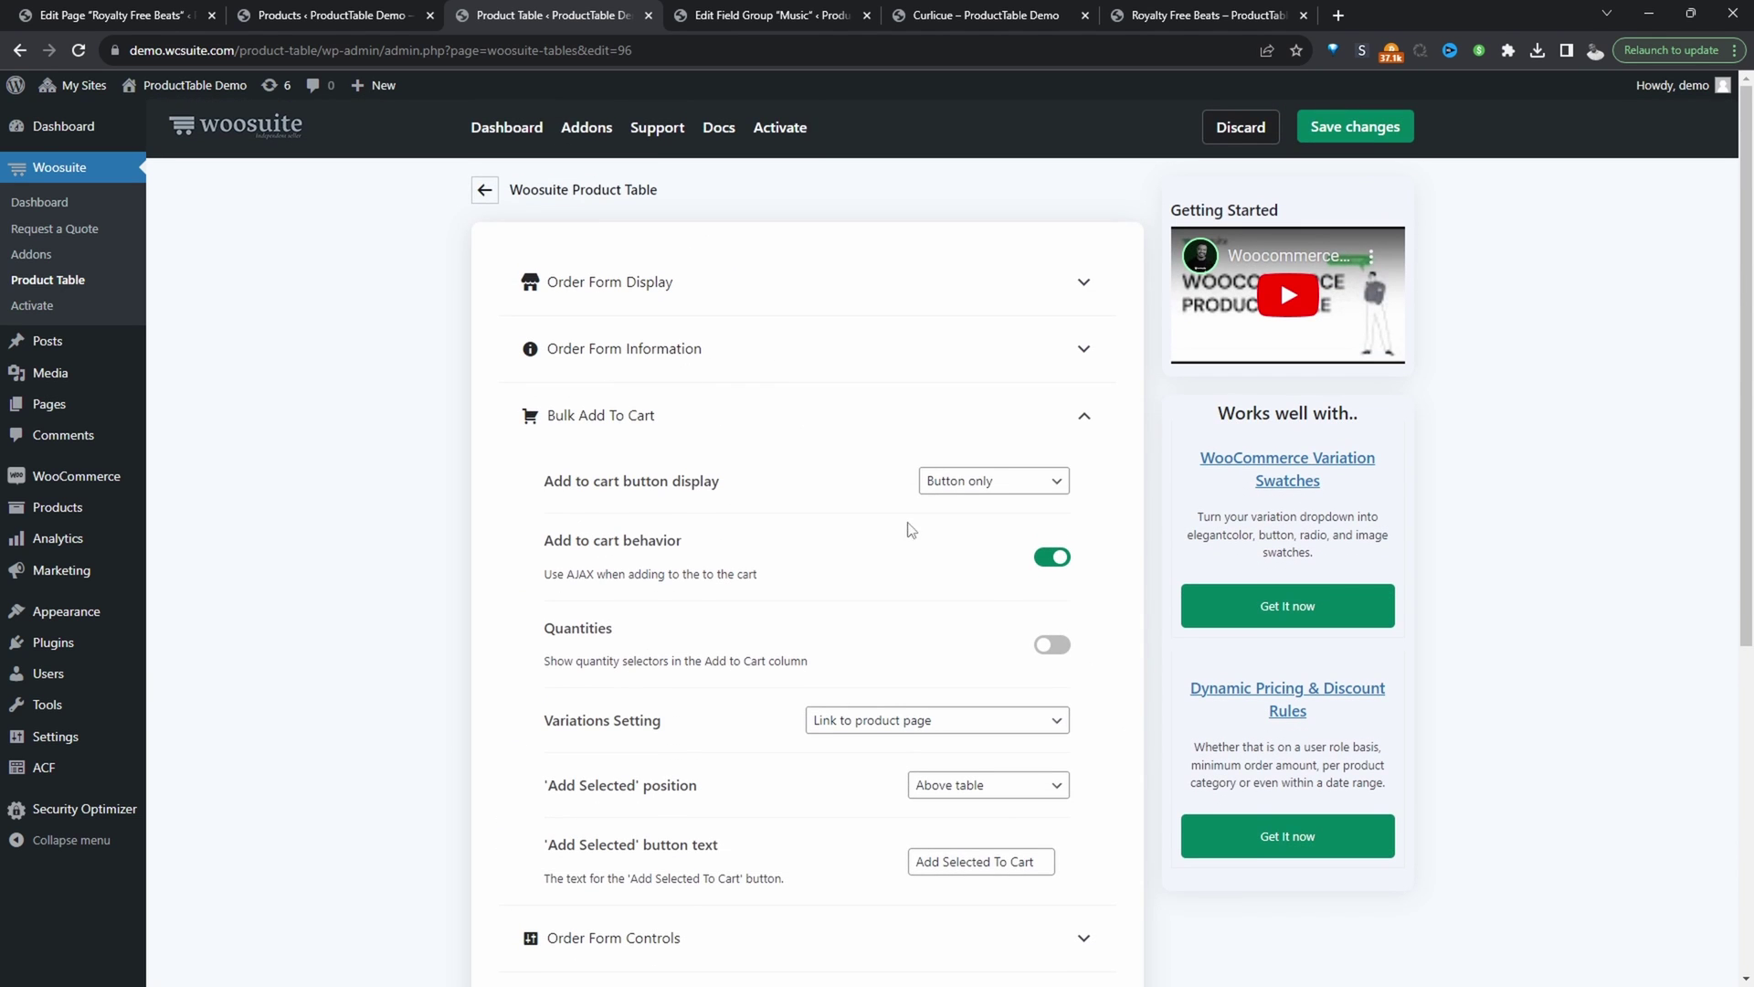
- Set the Variations Setting under Bulk Add To Cart to Dropdown lists in add to cart column
scroll(911, 530, down, 2)
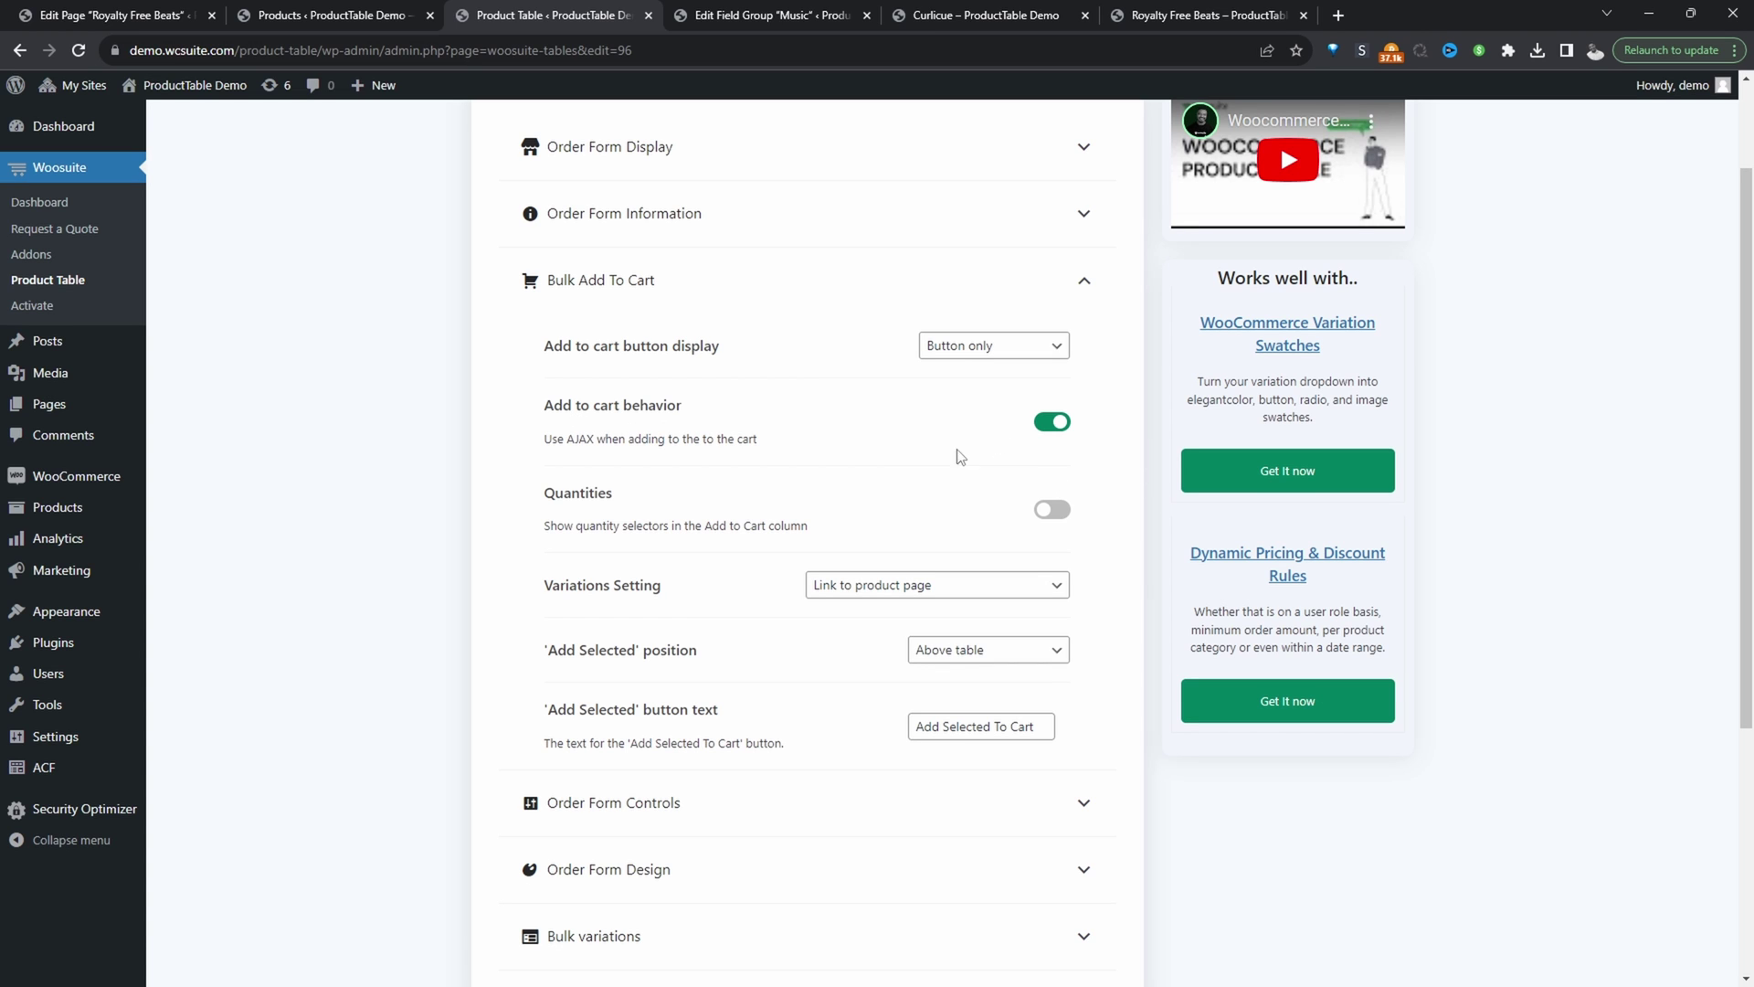
scroll(892, 509, down, 4)
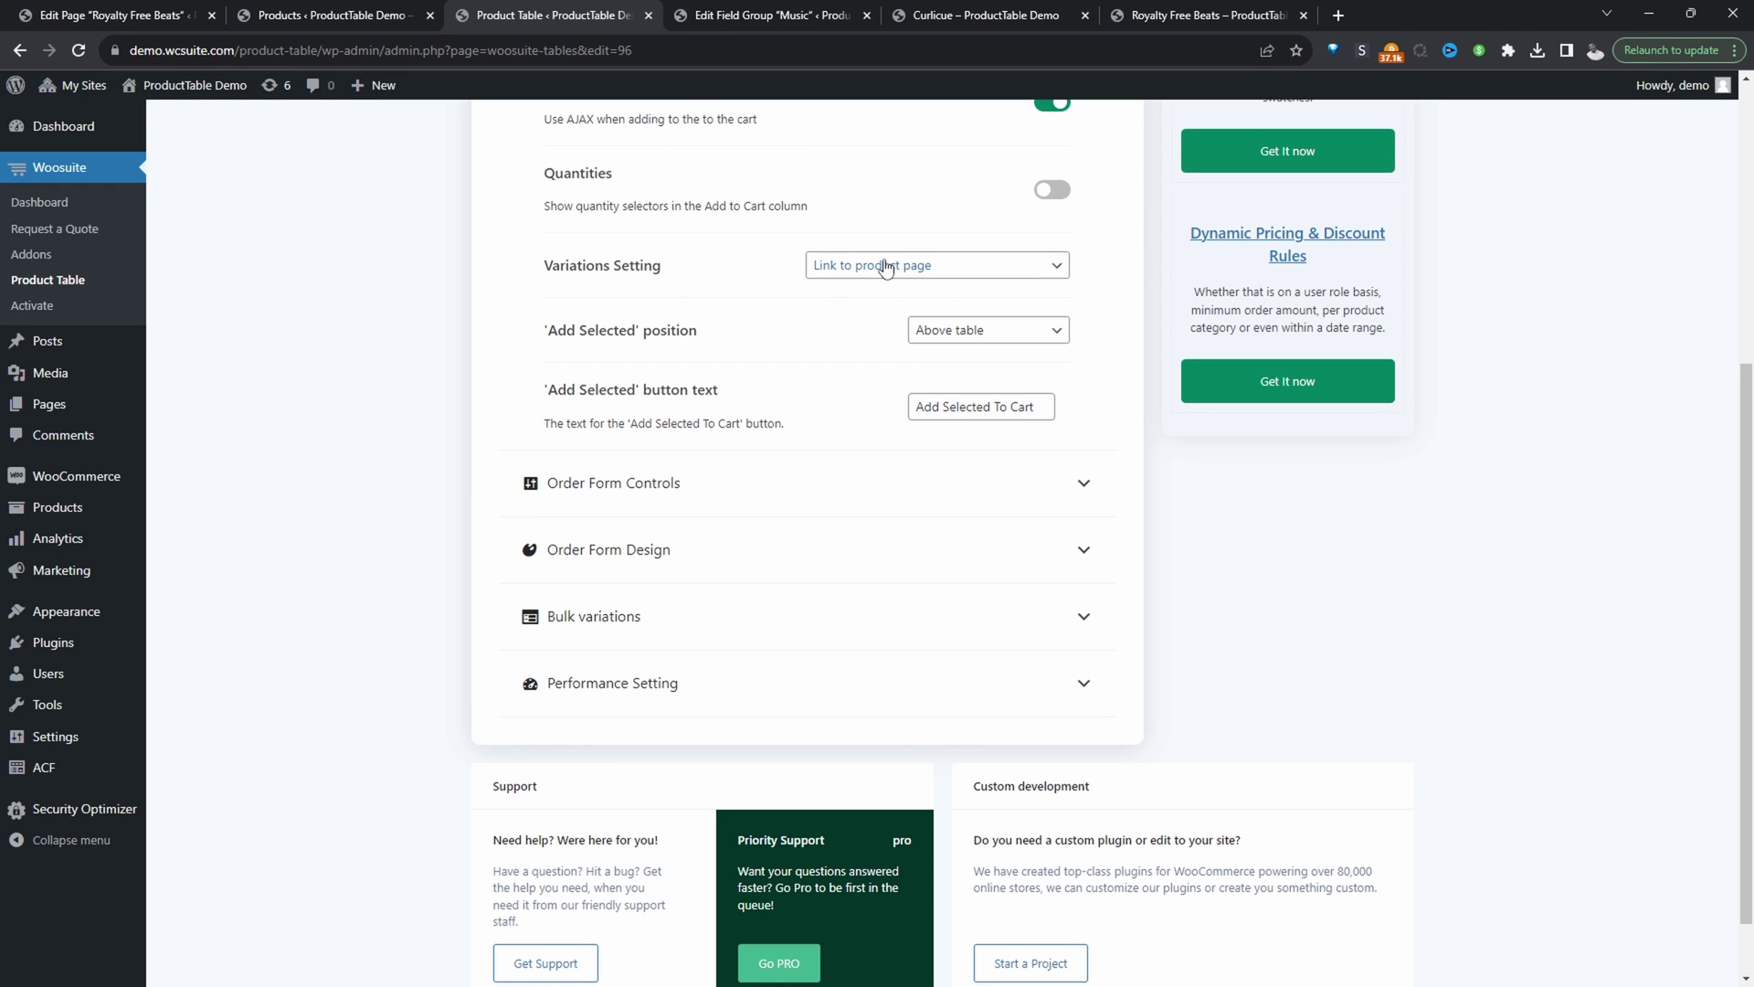
click(886, 267)
click(893, 312)
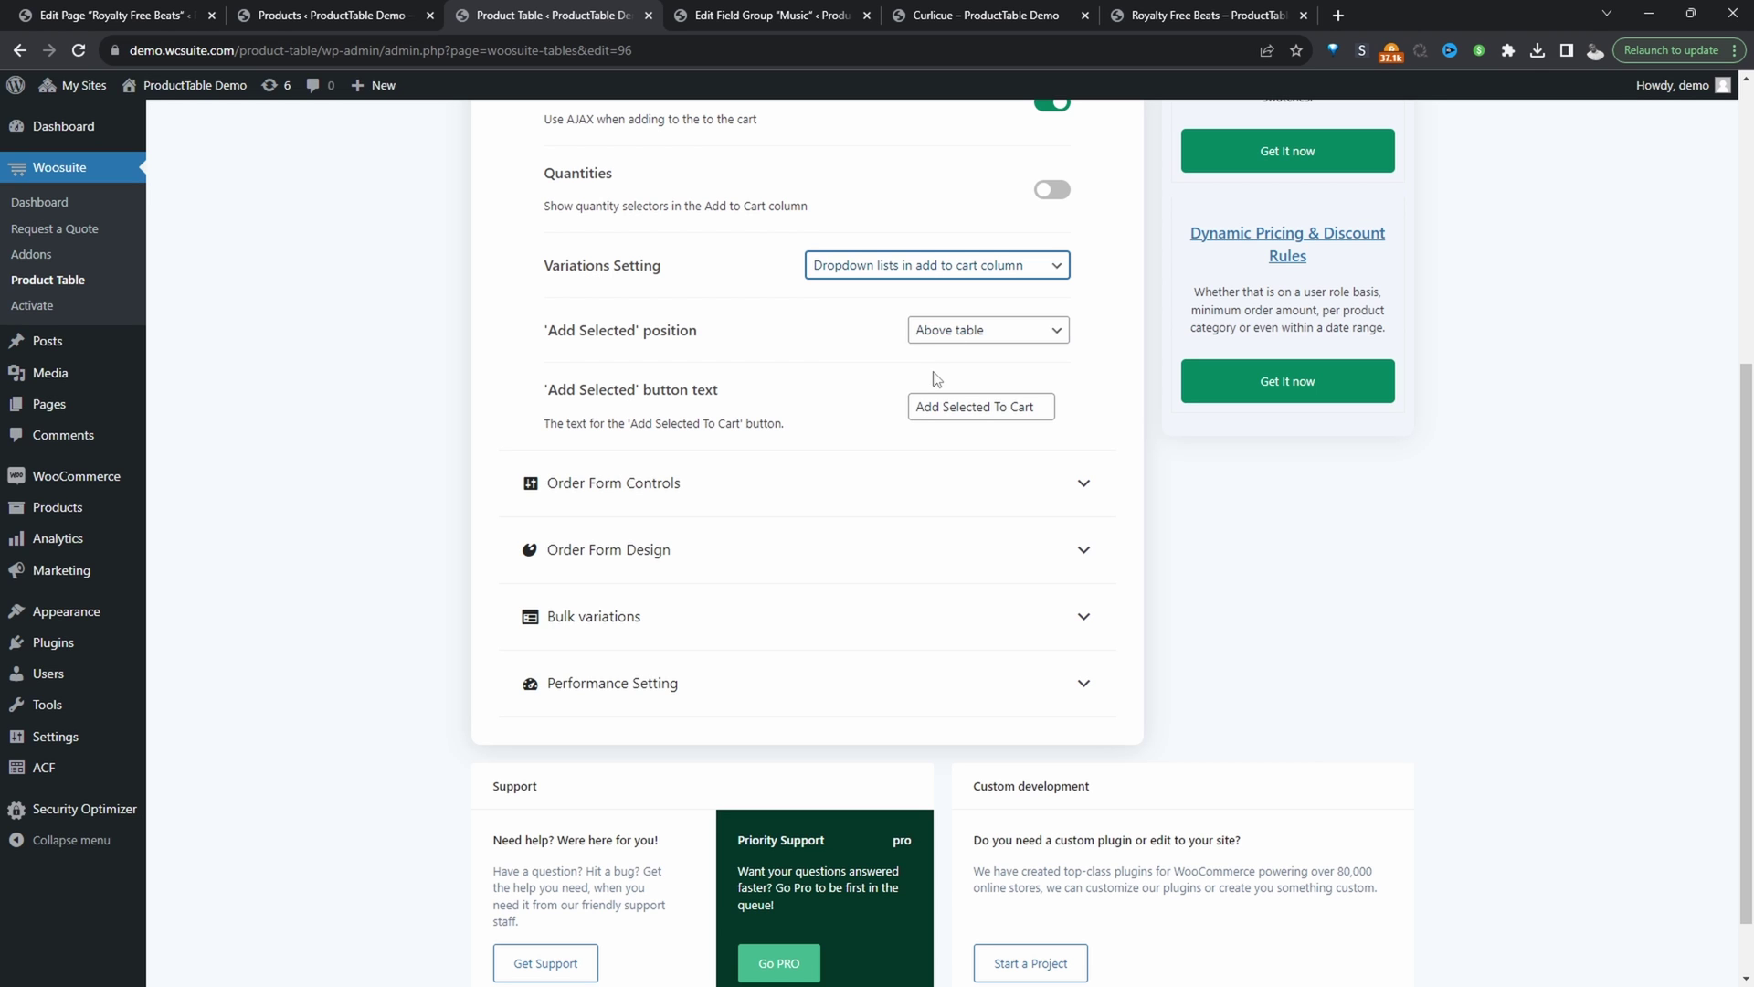
- Try the Custom option for Product filters in Order Form Controls and restore Show based on columns in table
click(911, 482)
scroll(911, 476, up, 2)
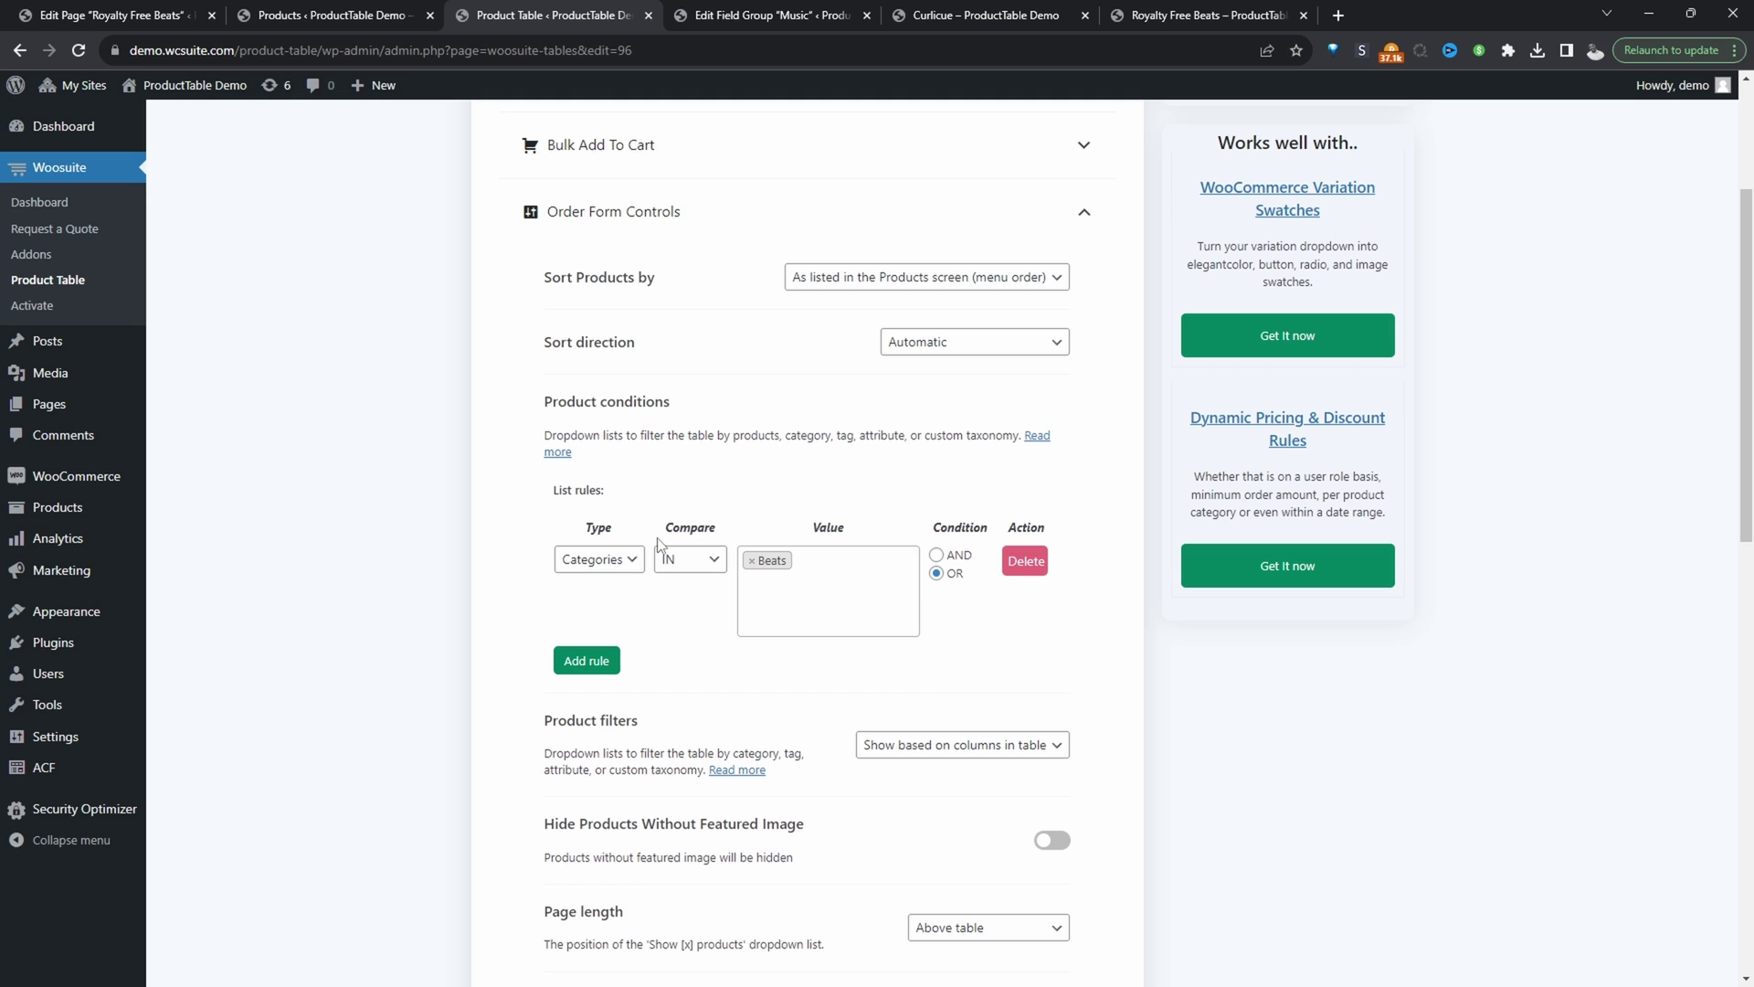
scroll(658, 544, down, 3)
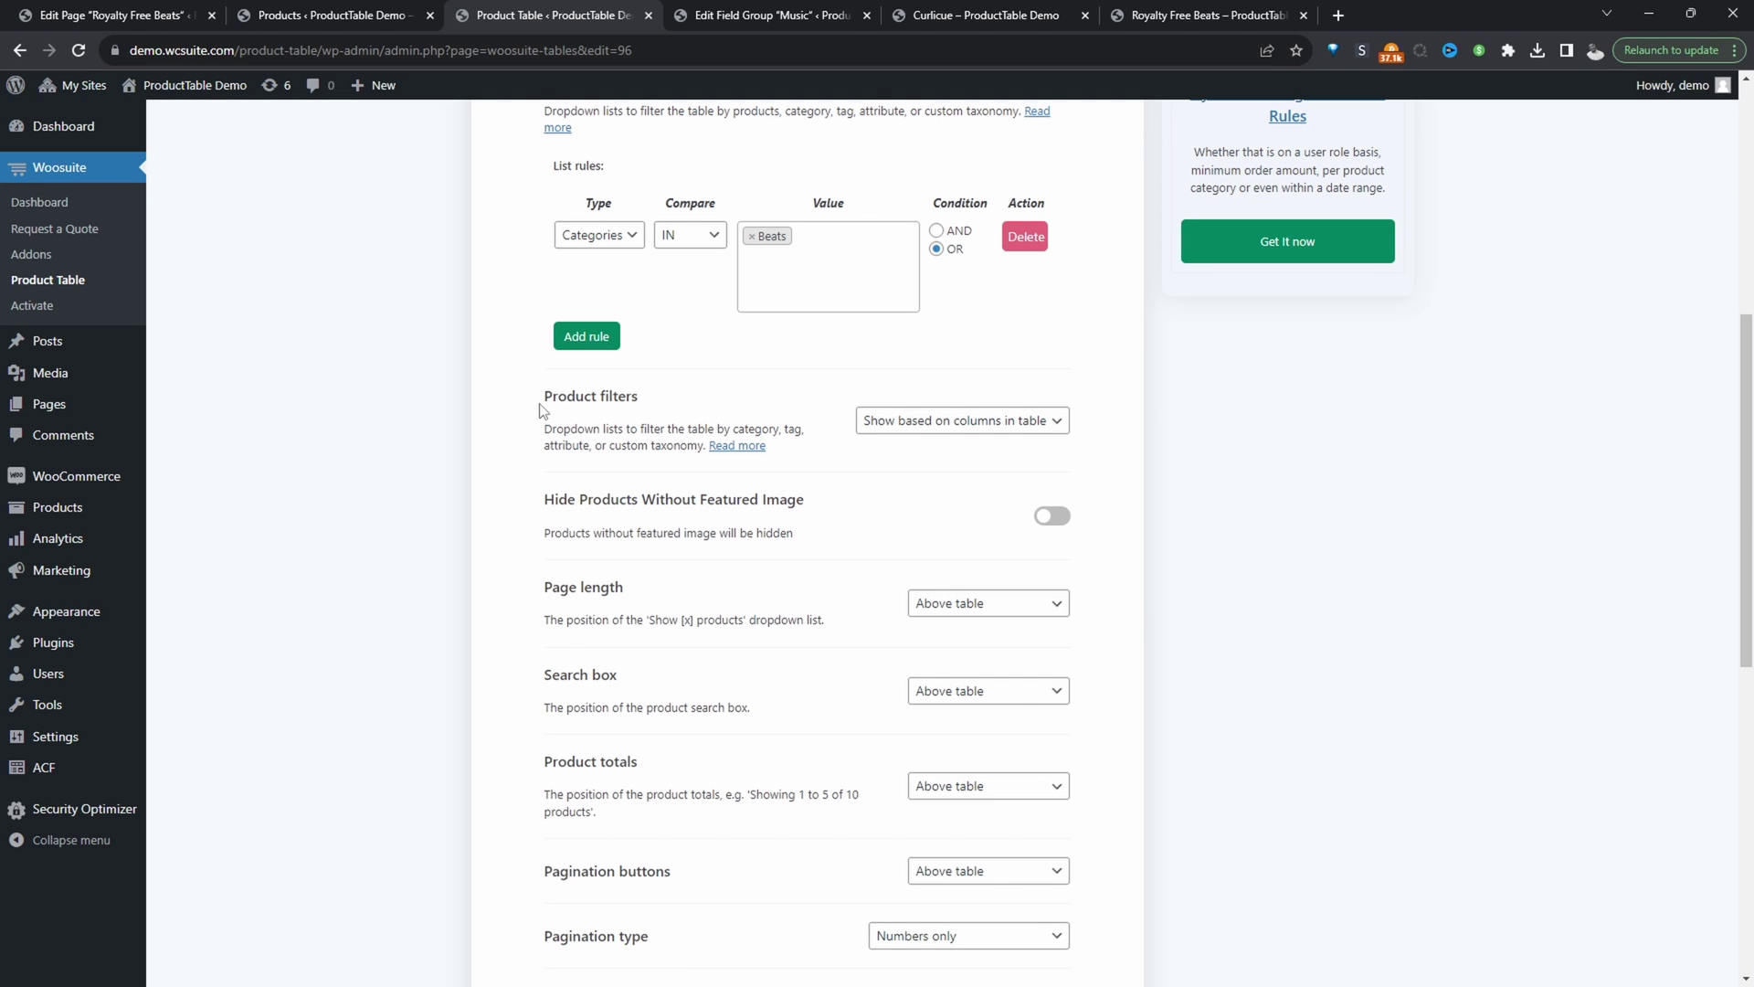
click(878, 422)
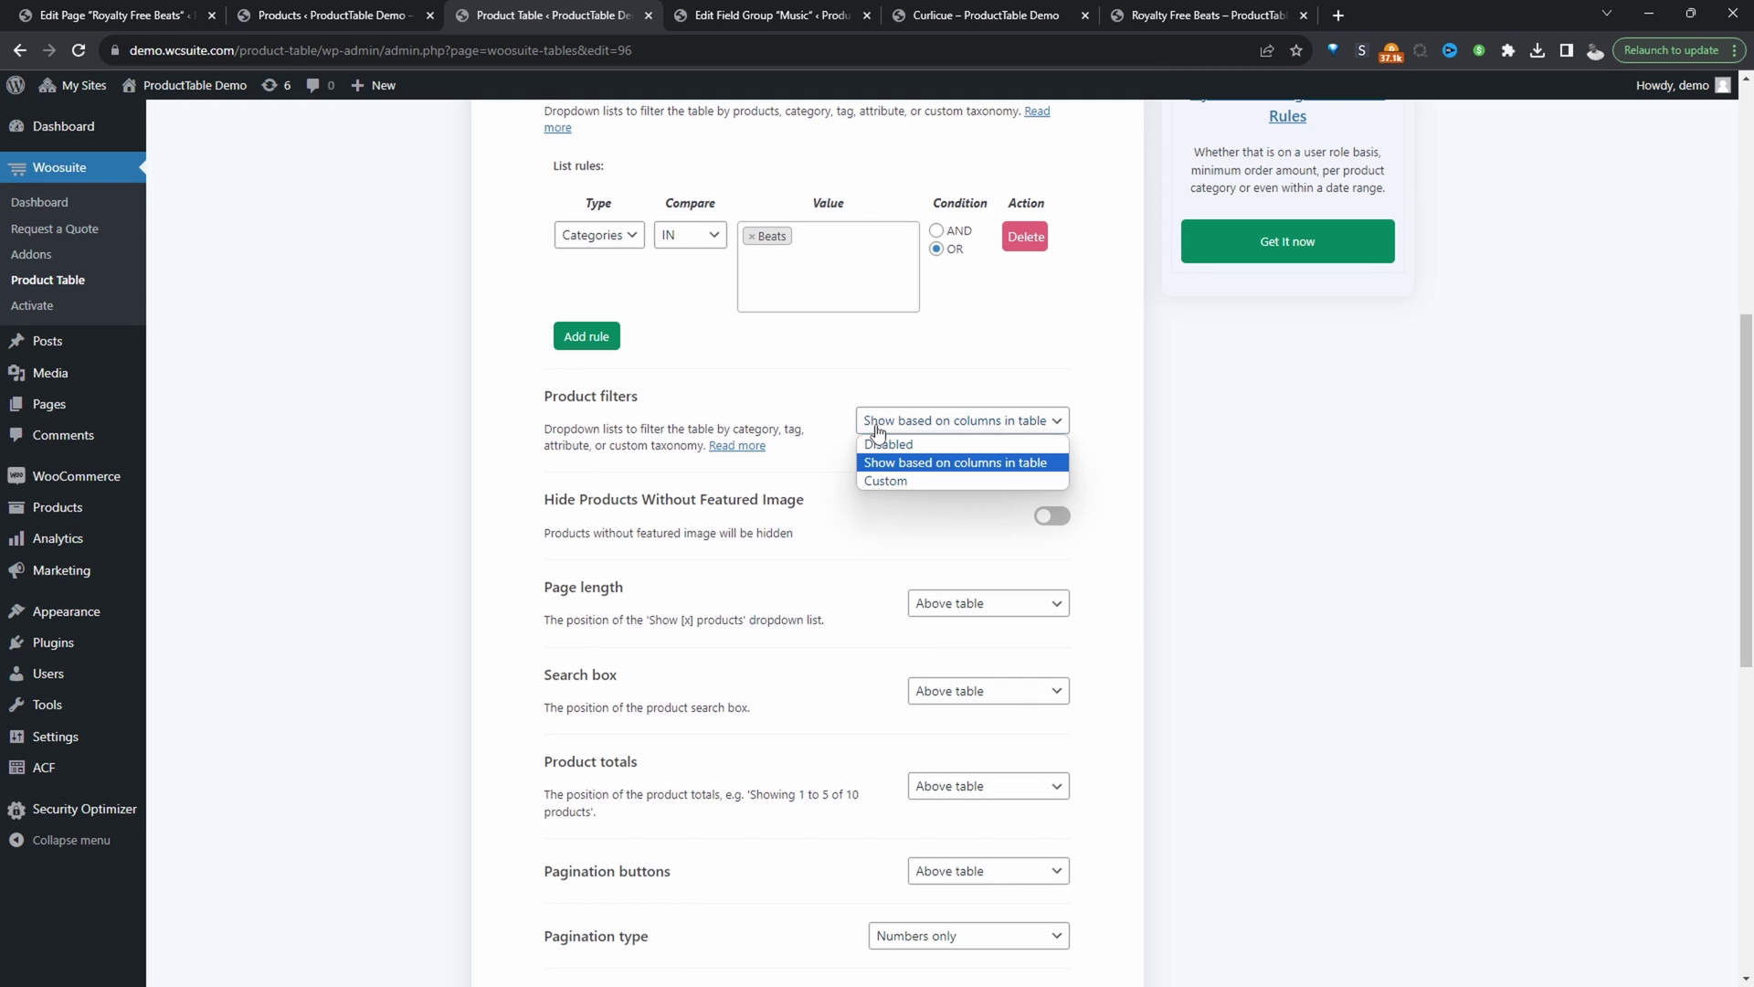
click(907, 483)
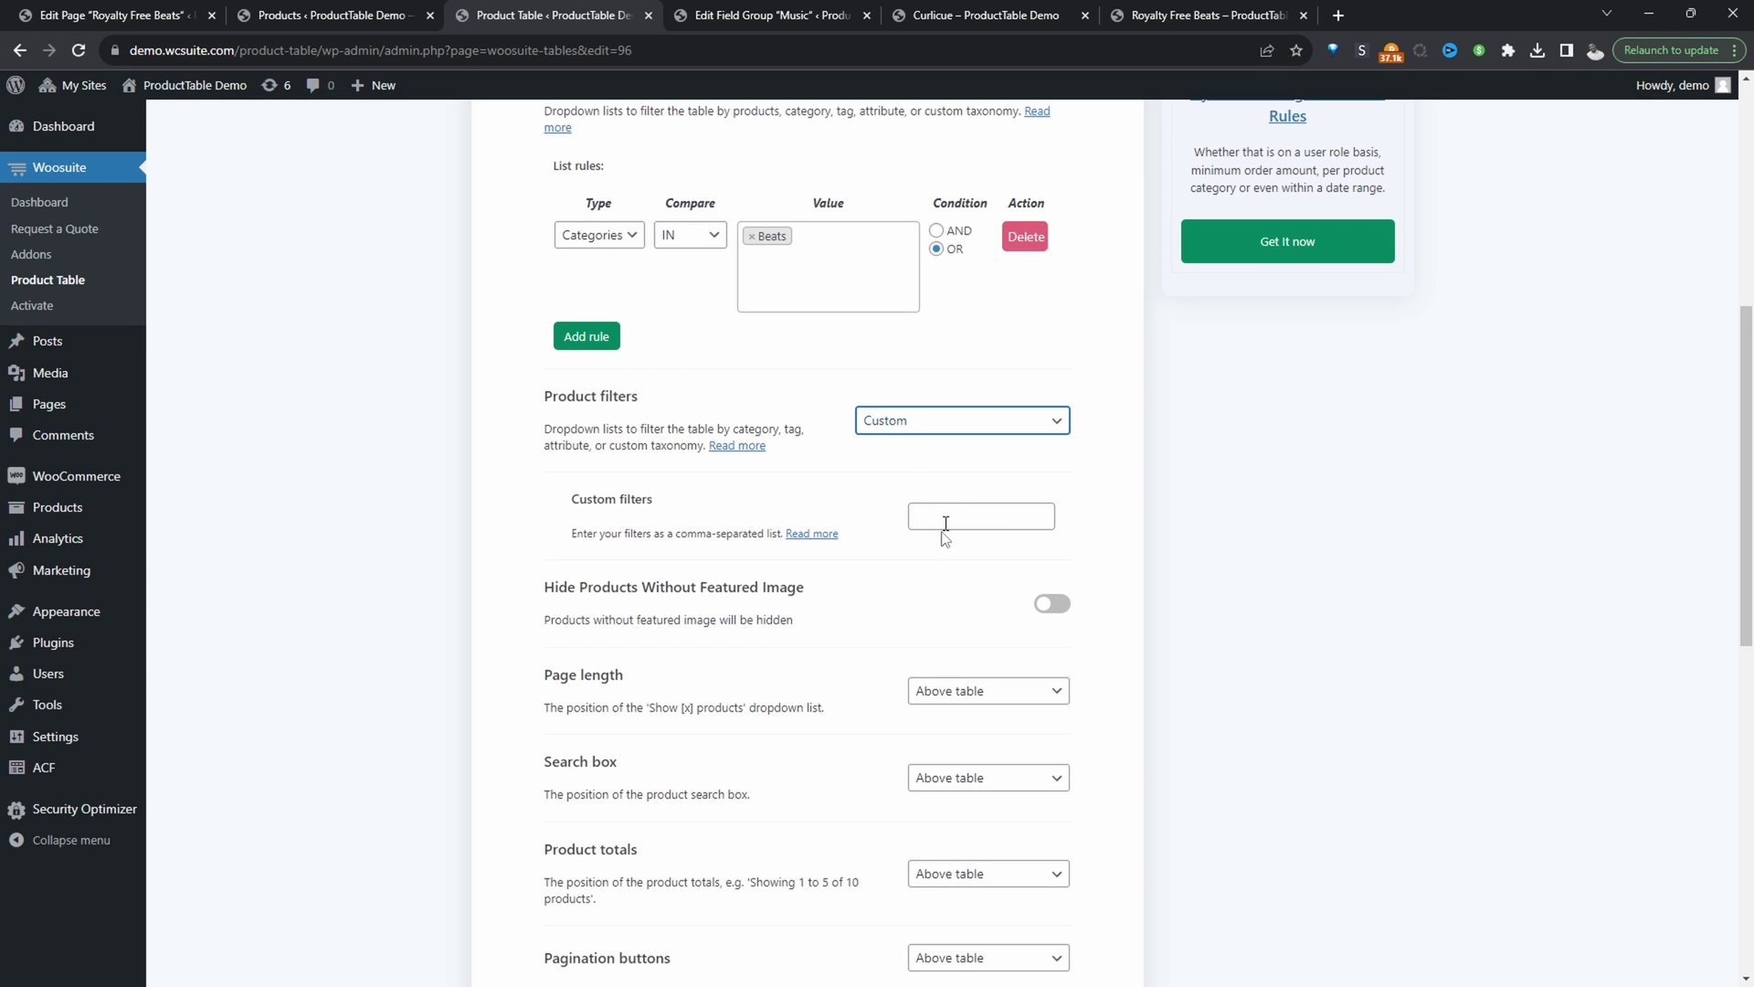
click(950, 445)
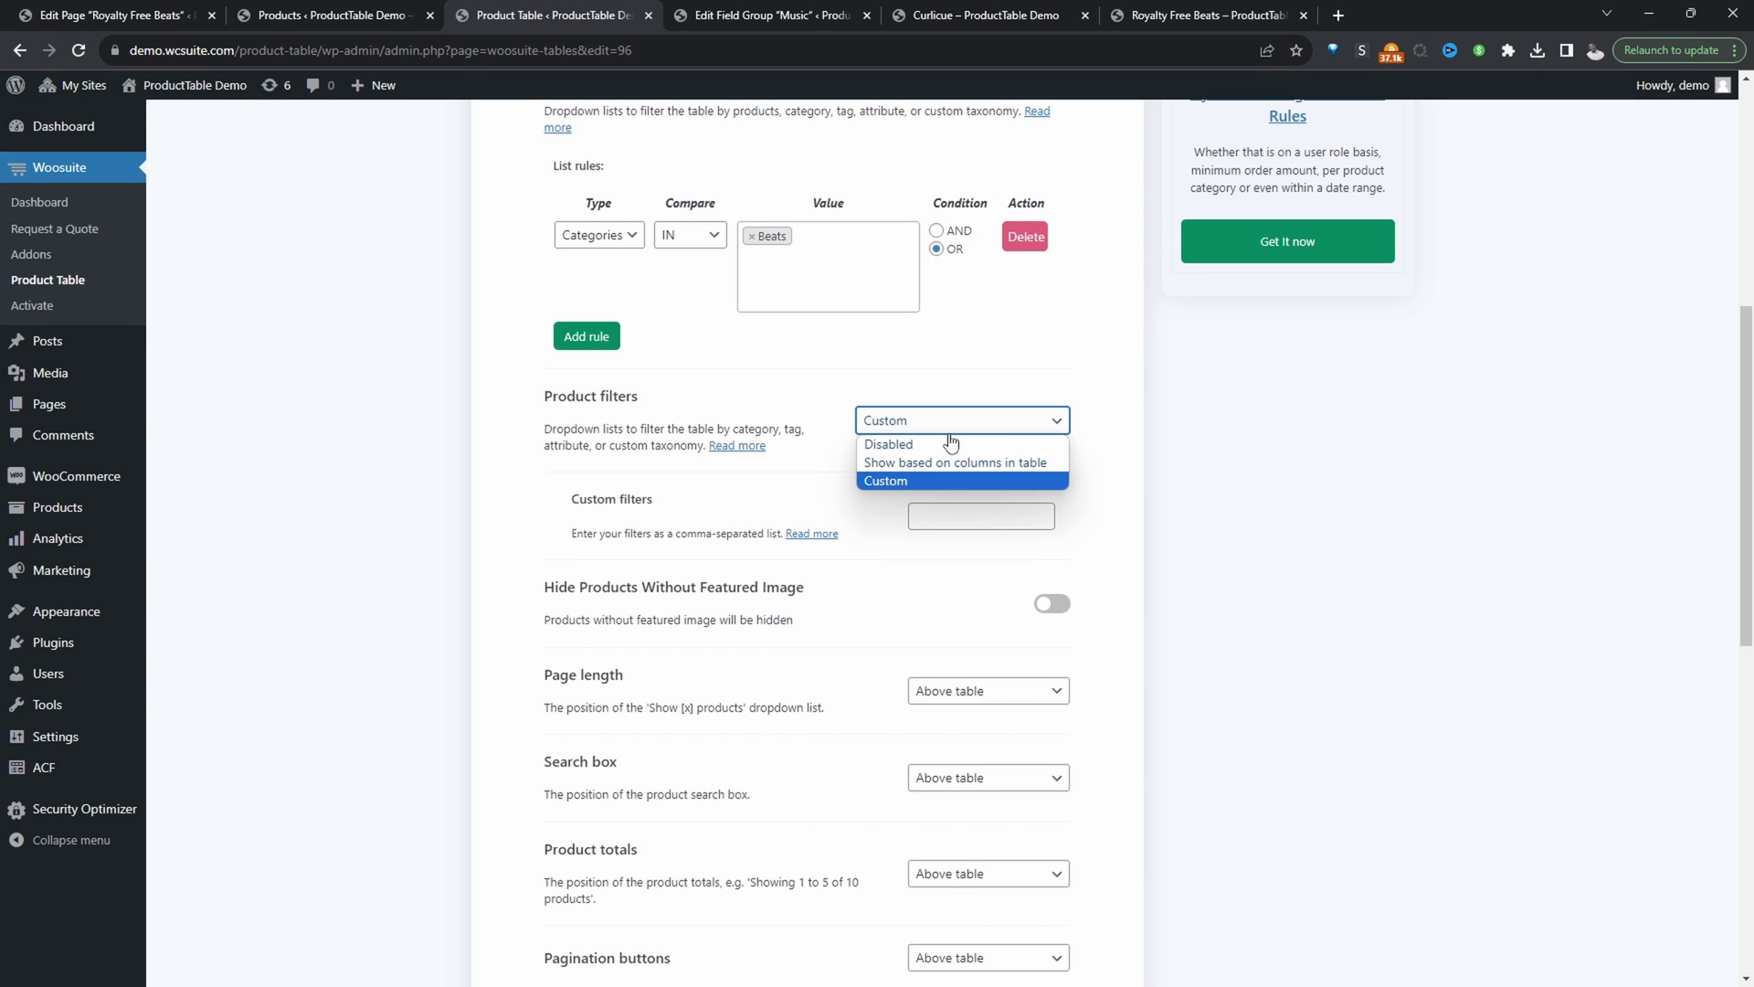
click(952, 463)
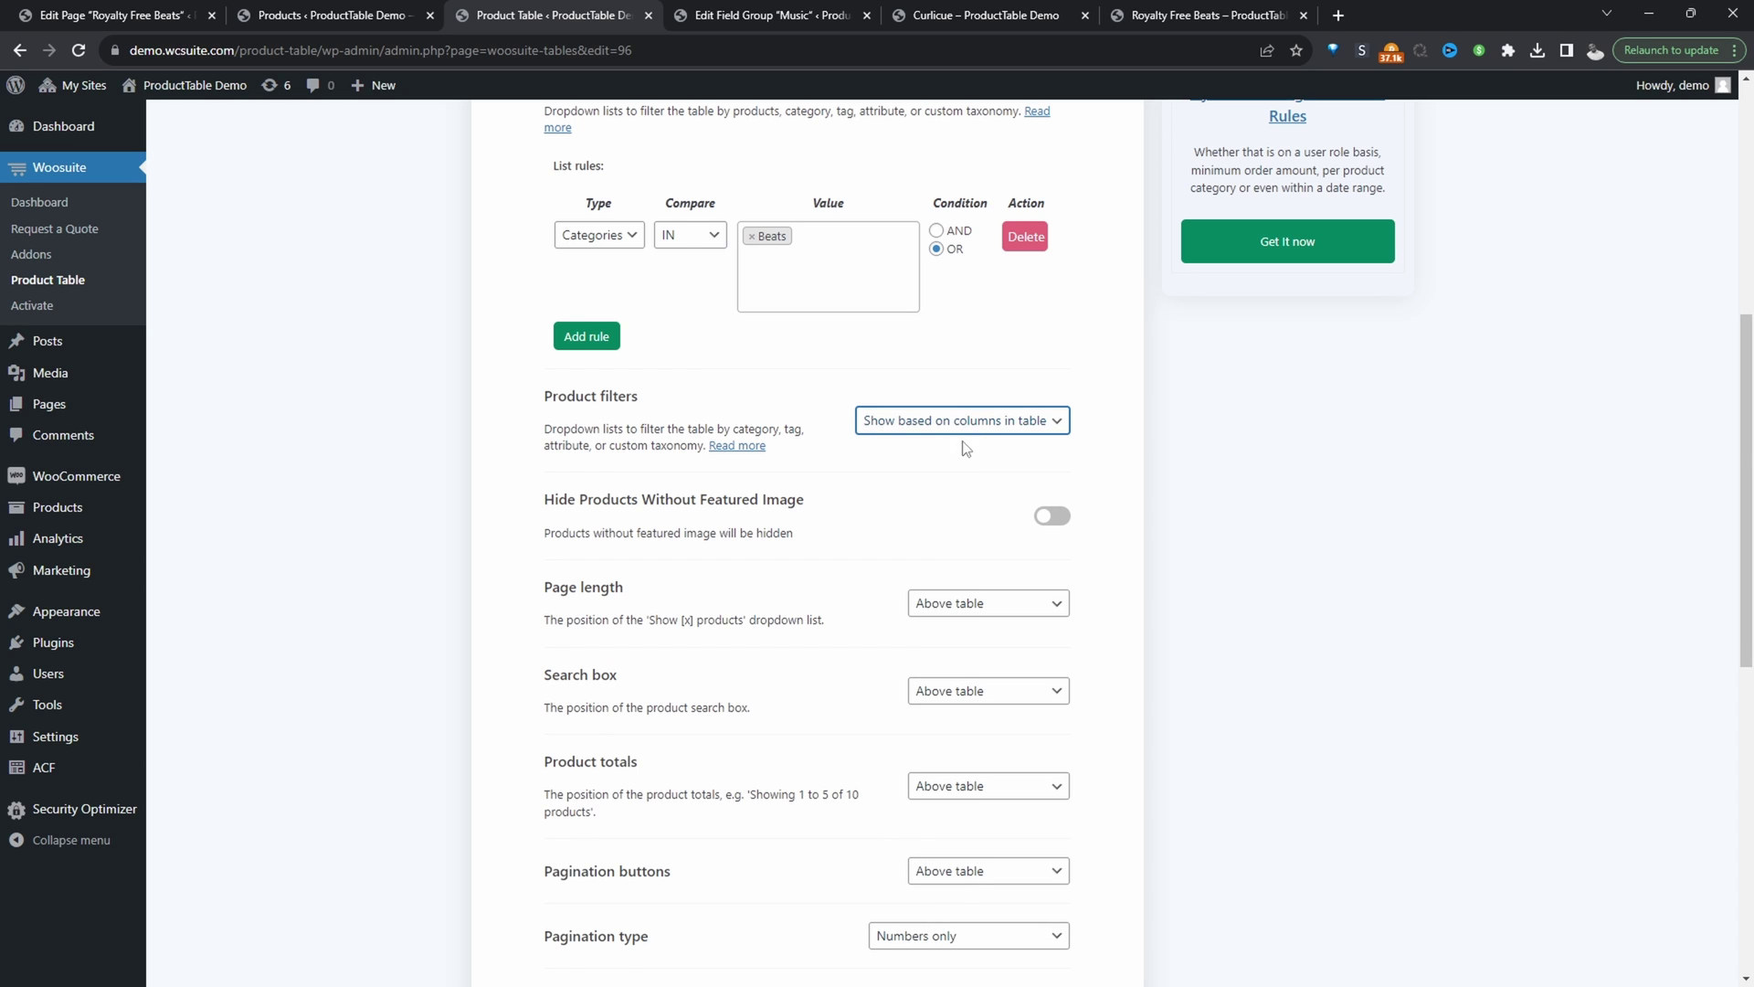
- Review the remaining Order Form Controls and try the Custom design in Order Form Design before restoring the Default design
scroll(971, 484, down, 4)
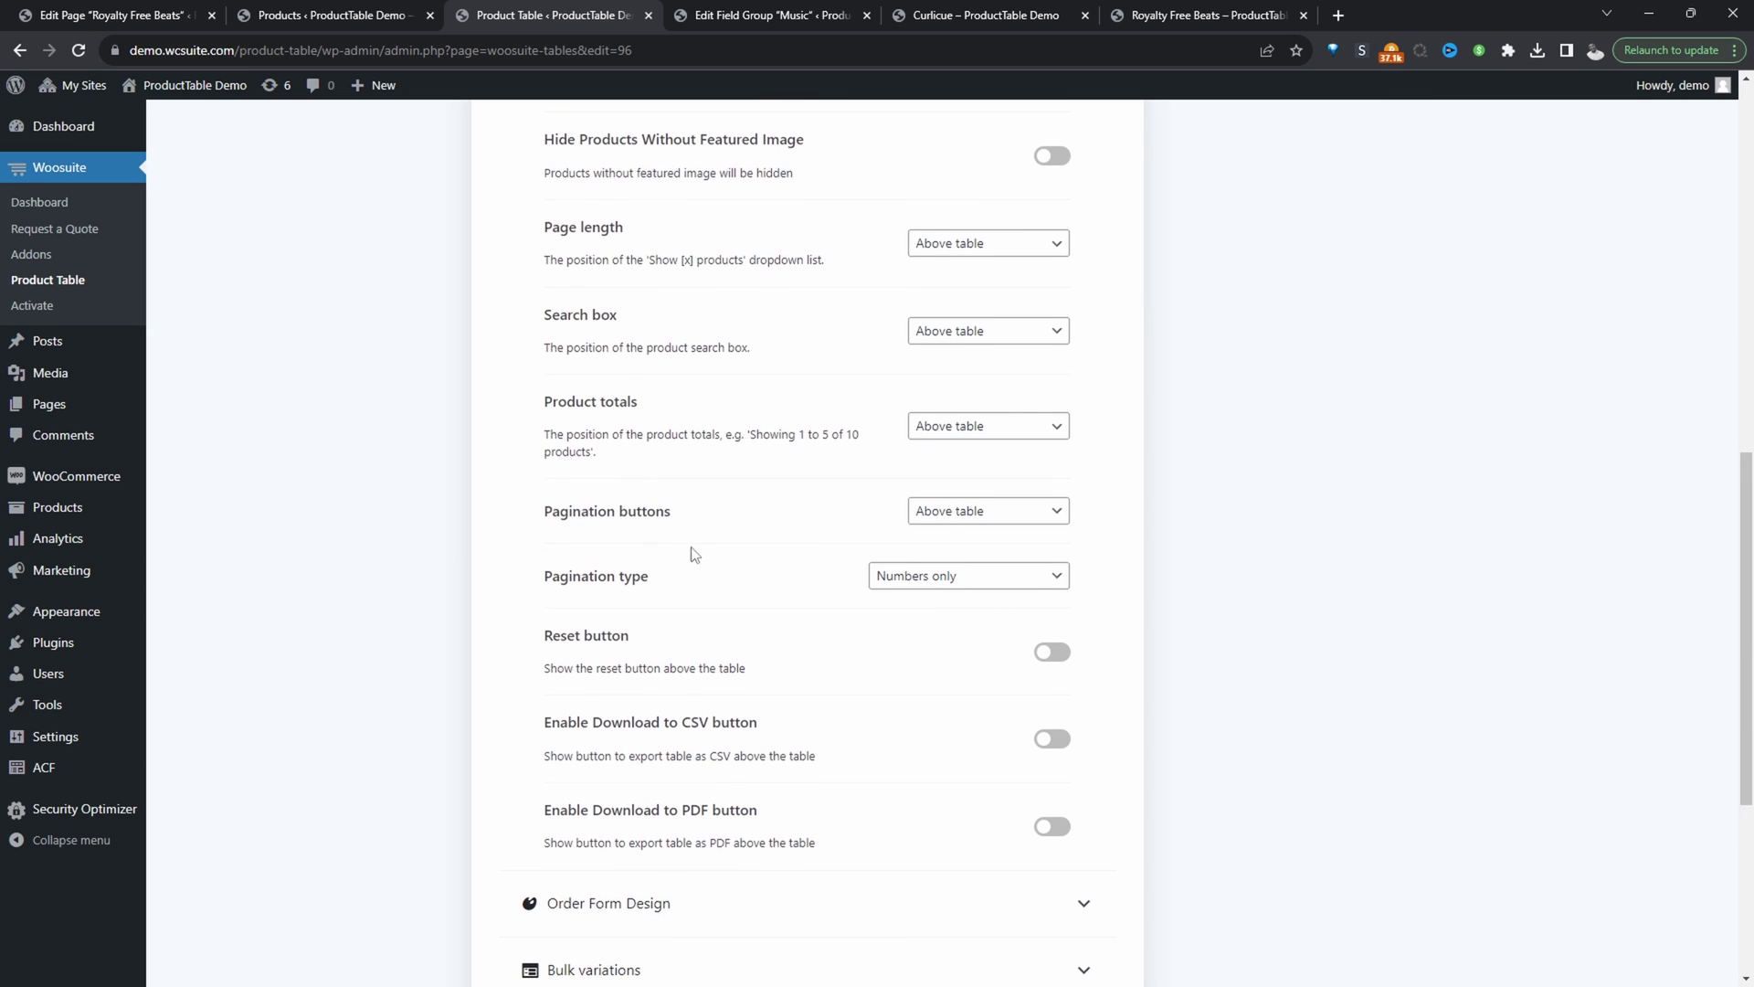
scroll(781, 589, down, 5)
click(775, 511)
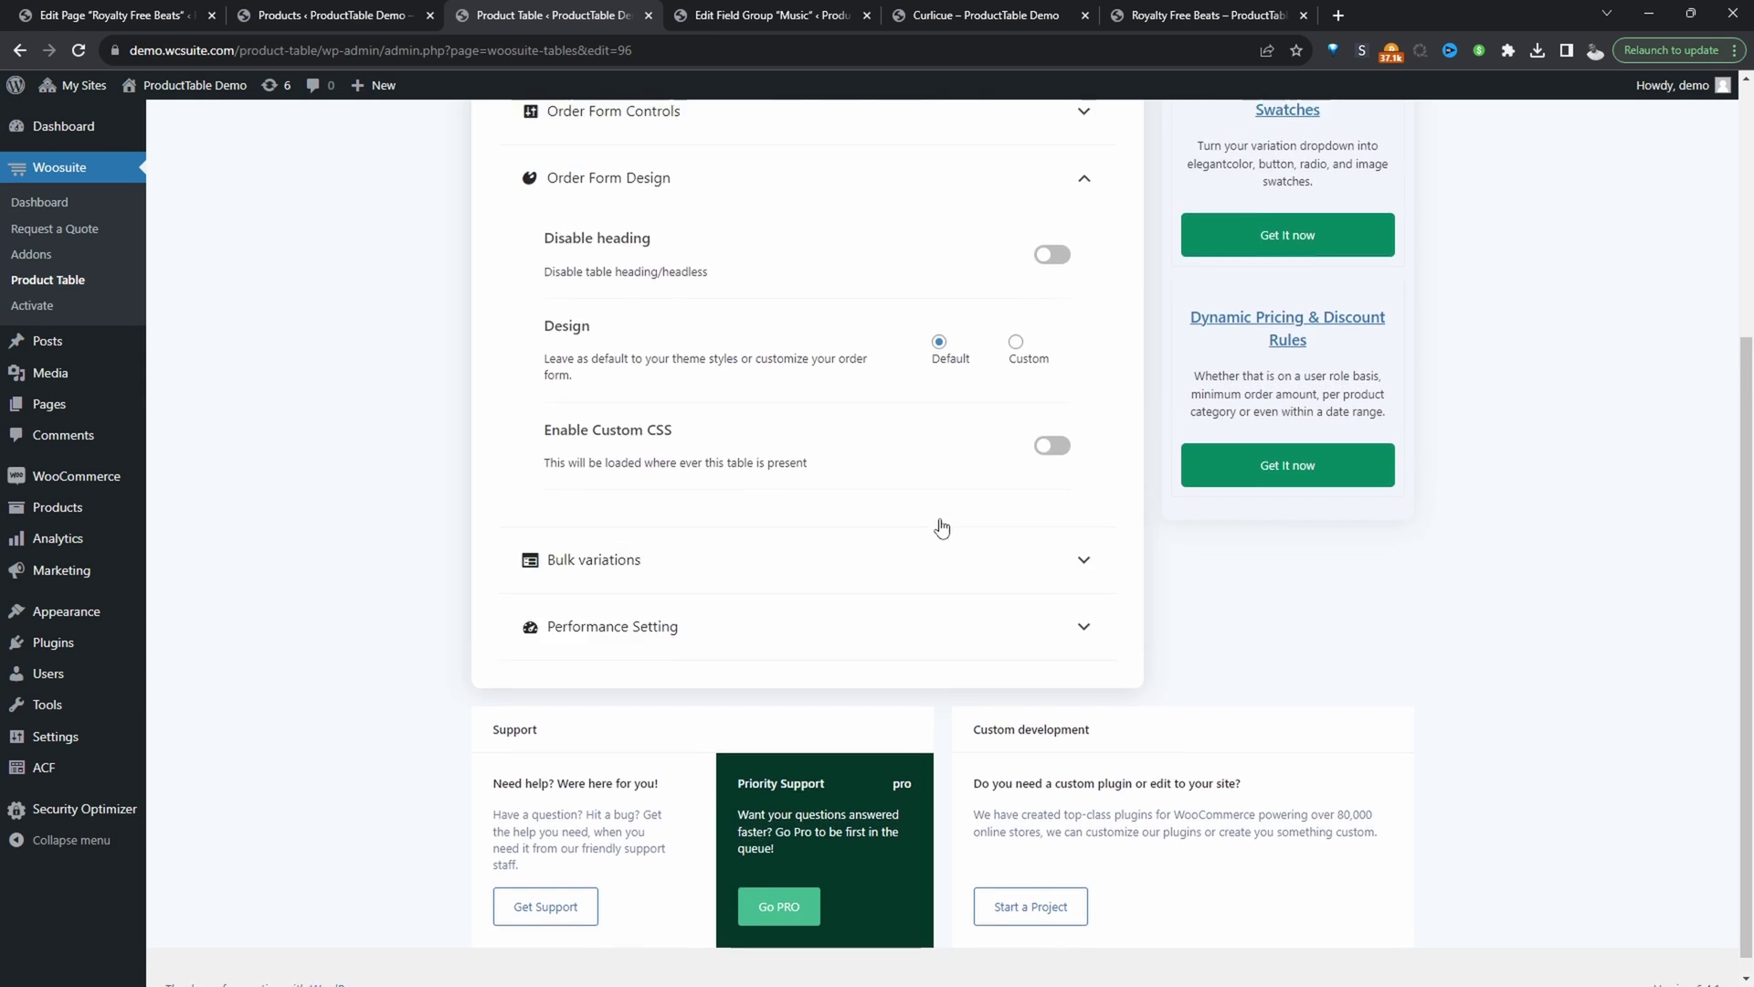
scroll(731, 548, up, 4)
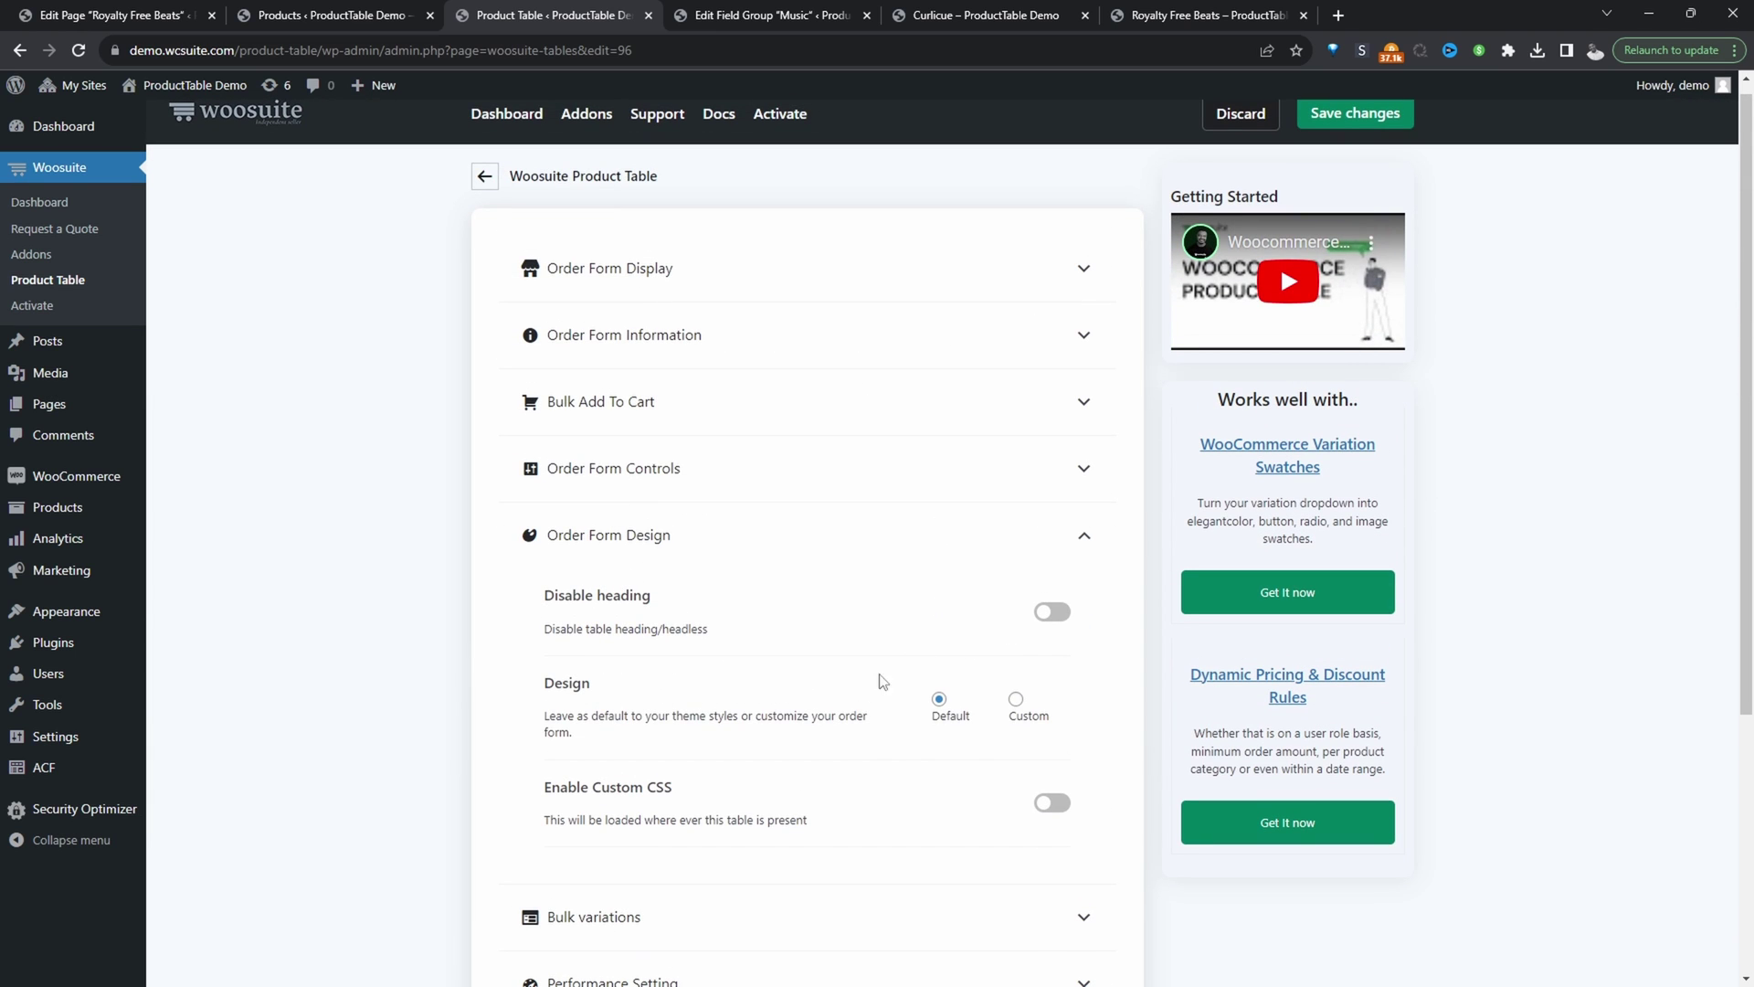
click(1013, 700)
scroll(1009, 640, down, 4)
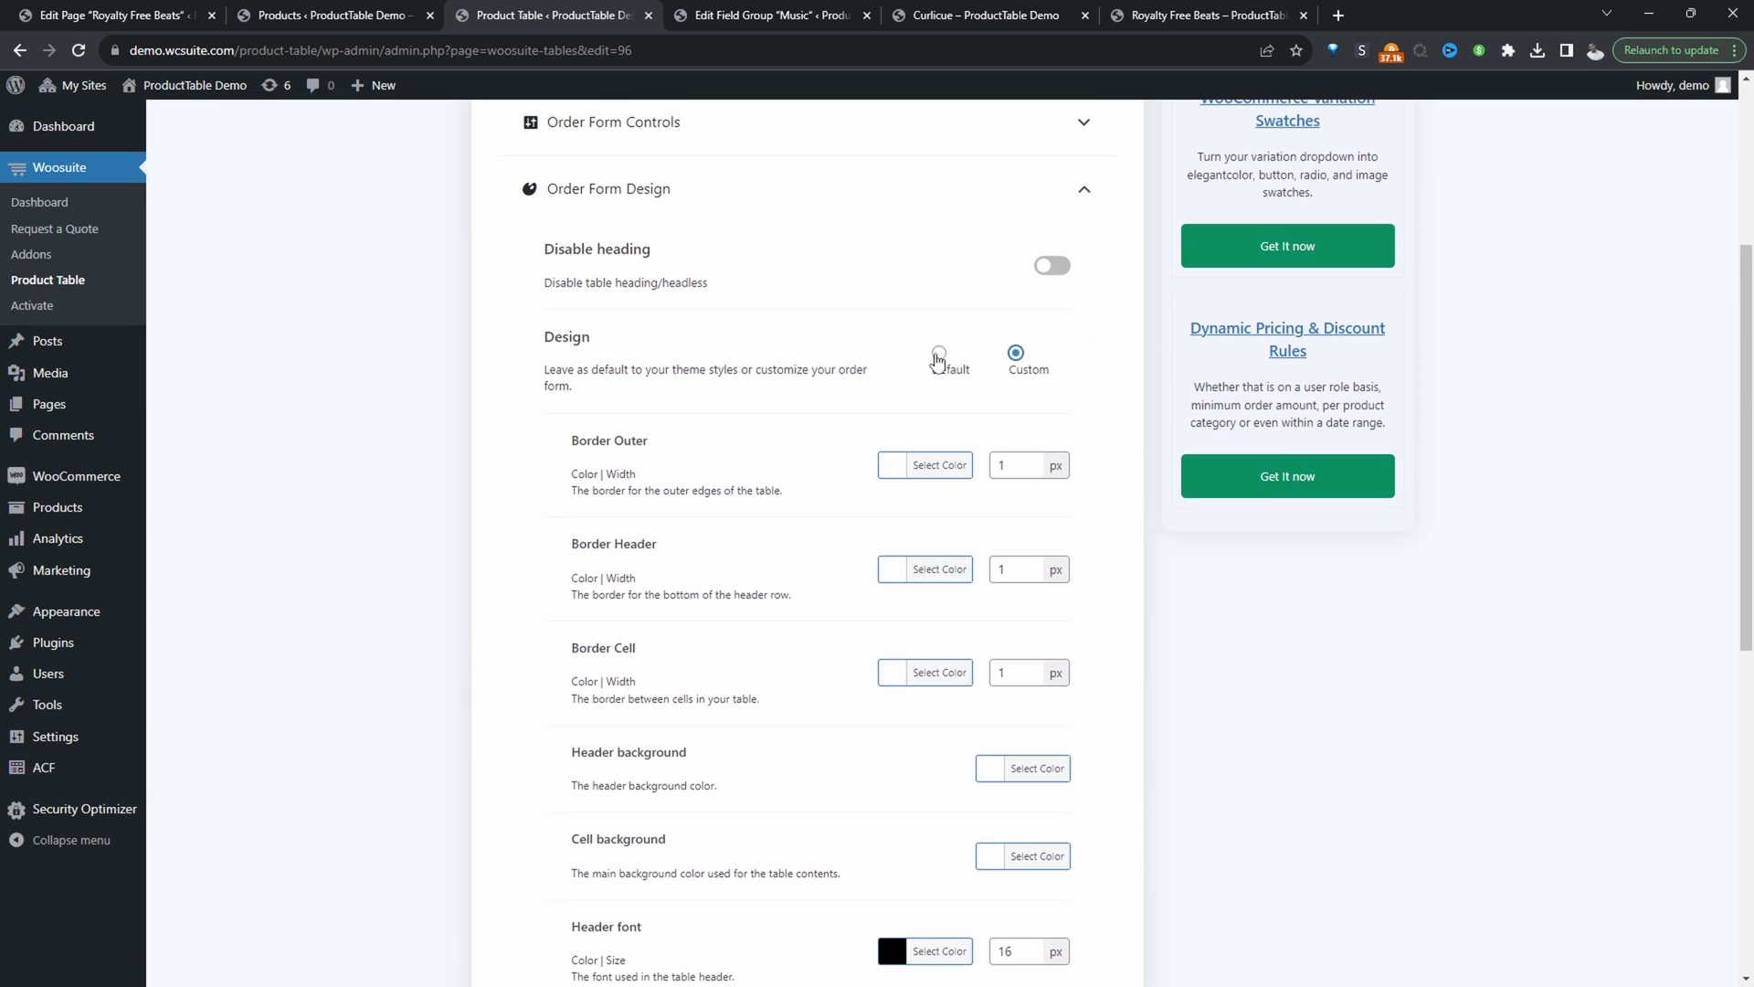
click(938, 353)
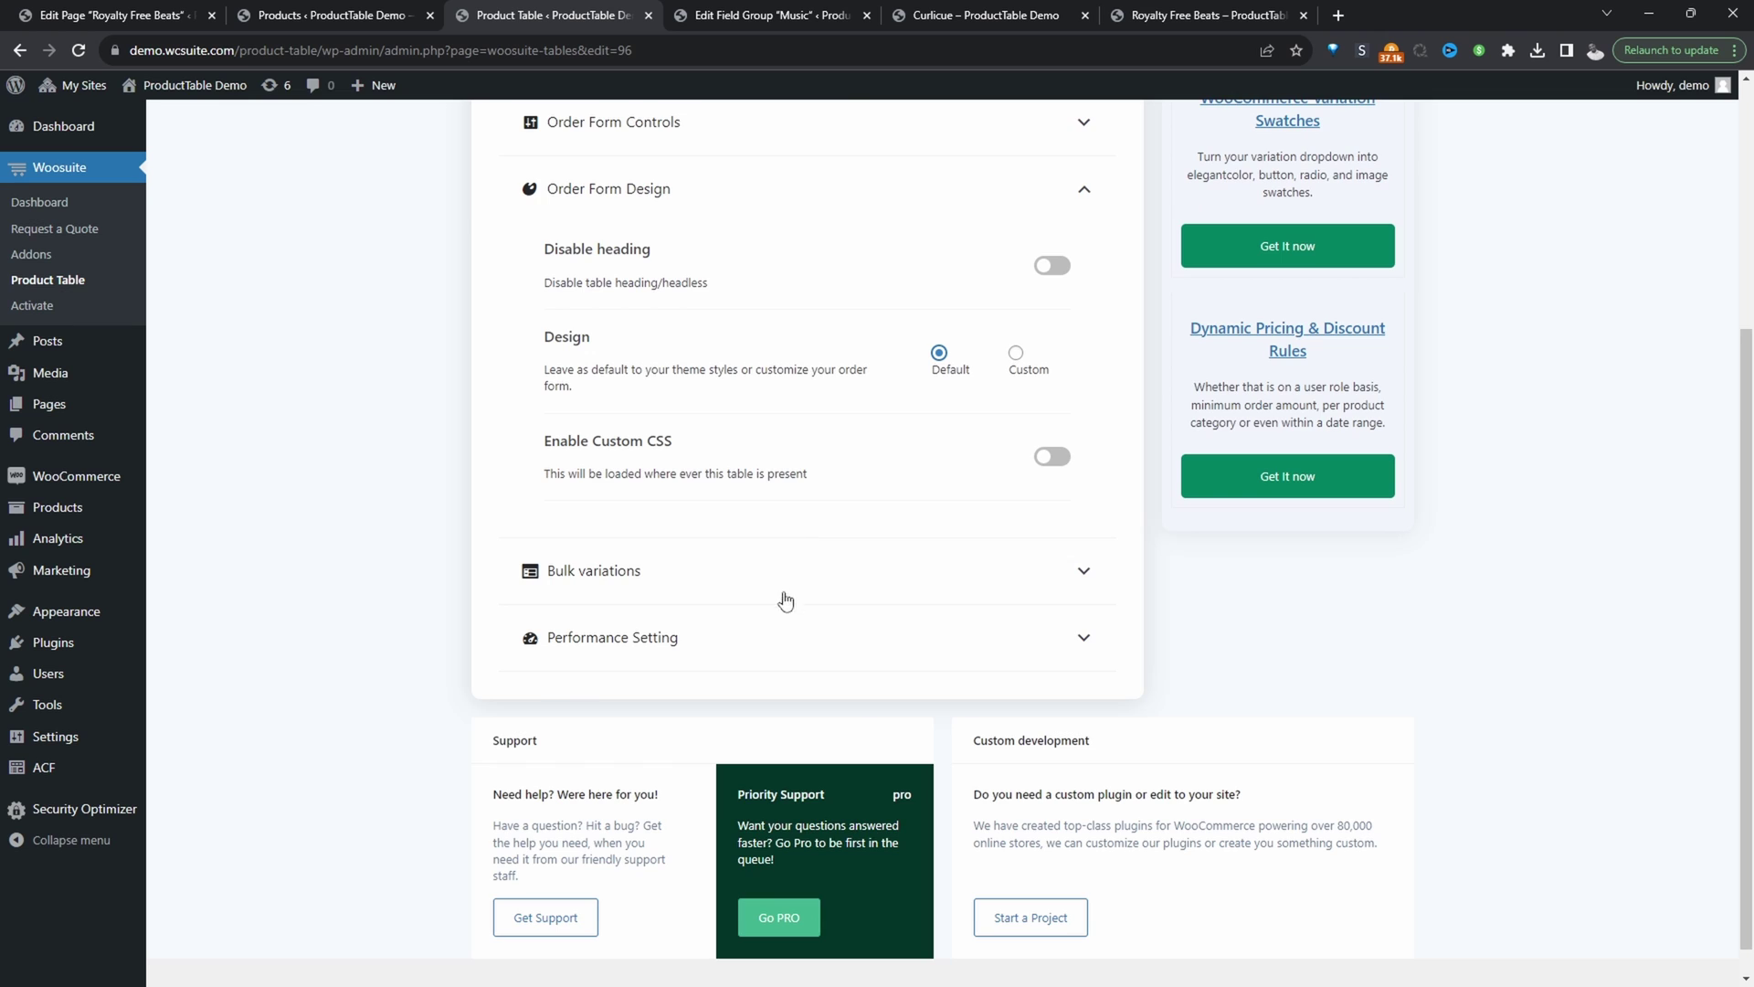
- Save the table settings and copy the music table's shortcode from the list of product tables
scroll(783, 599, up, 4)
click(1361, 127)
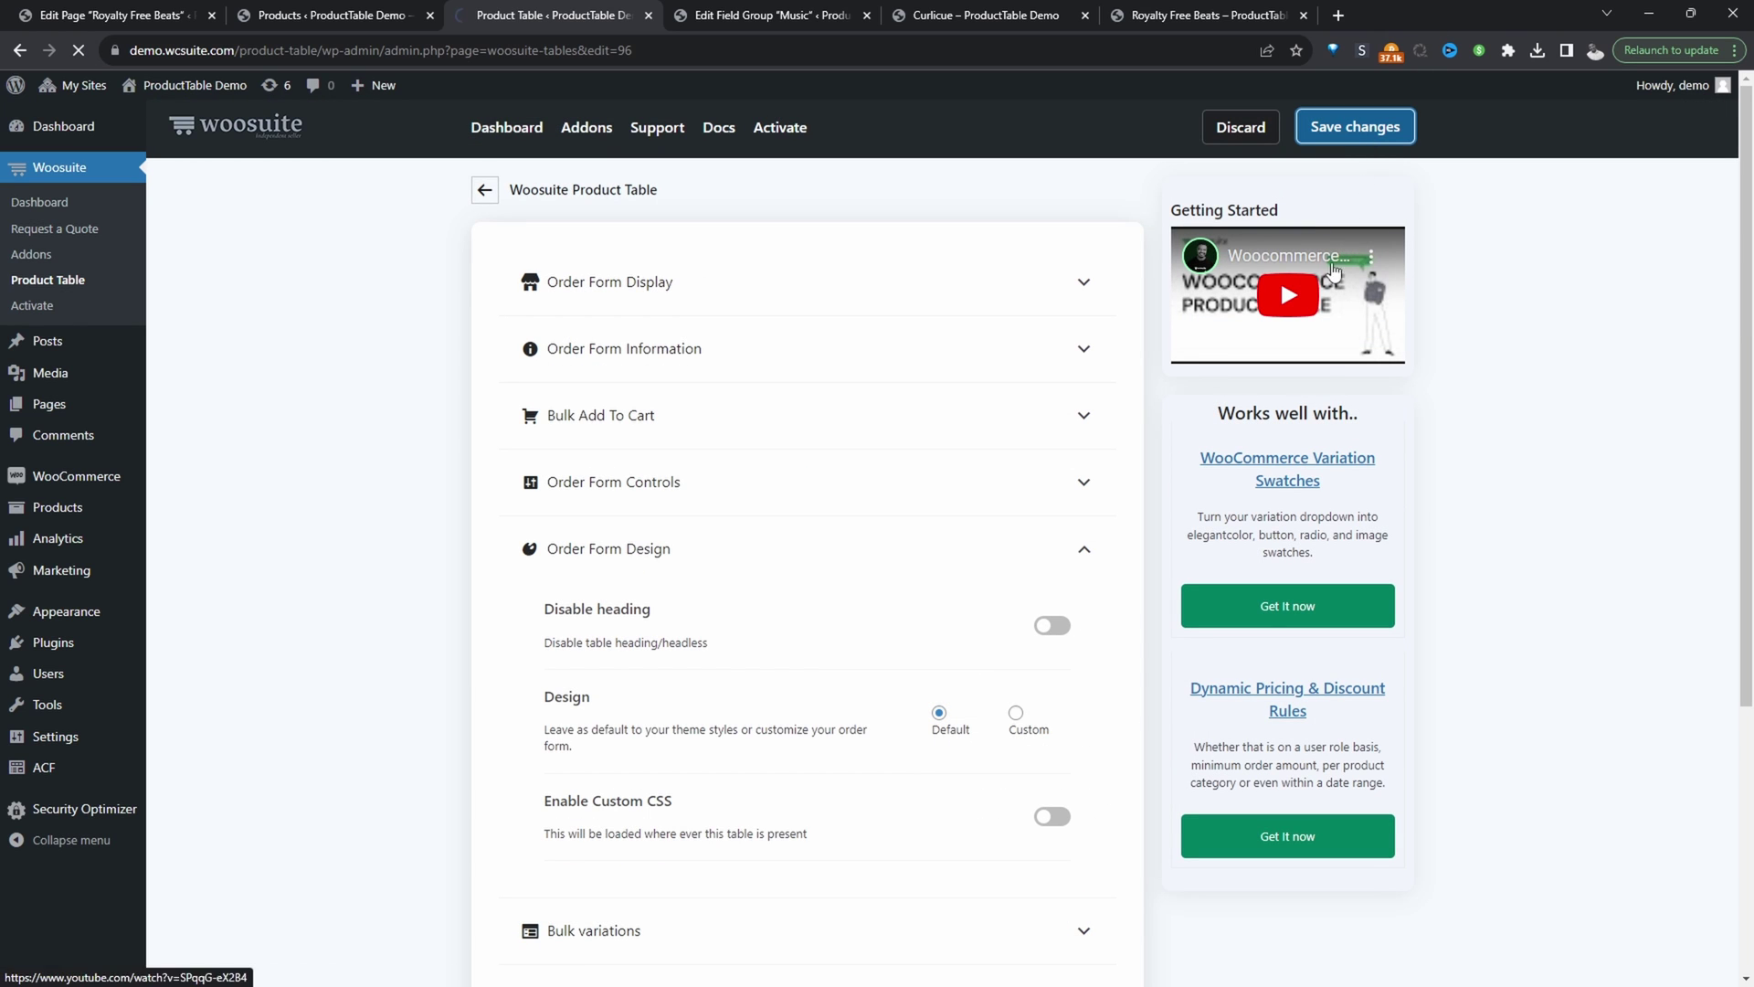
click(485, 267)
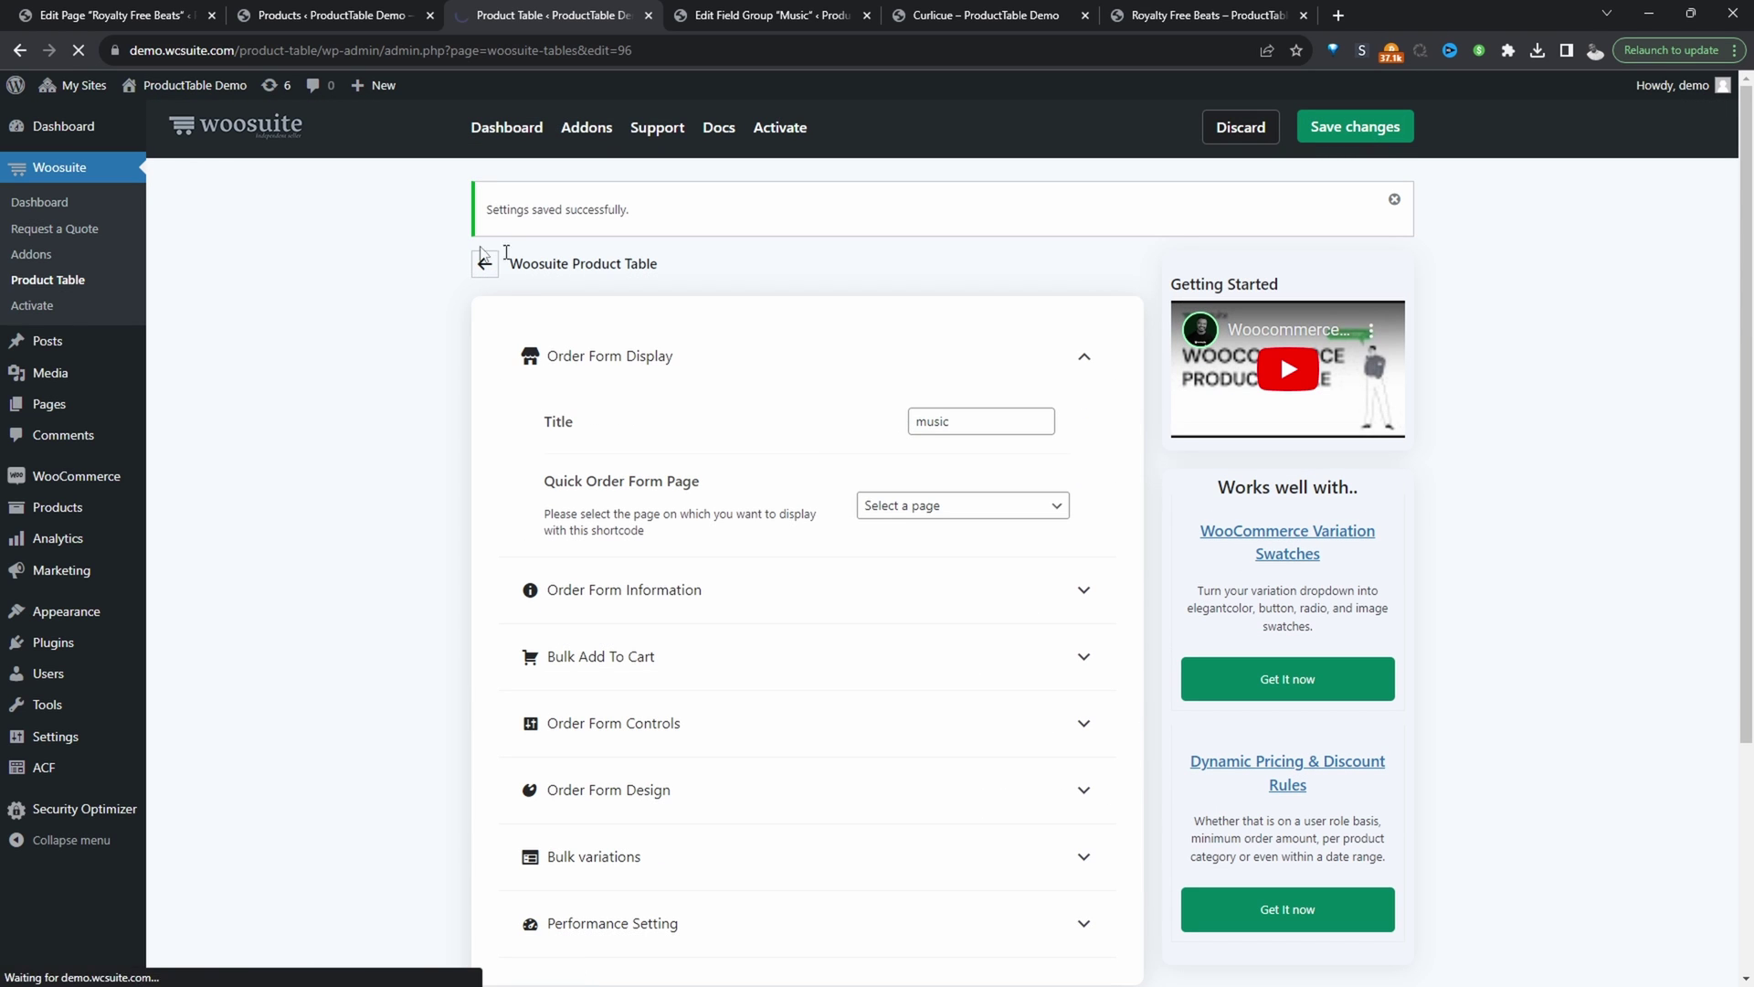
scroll(560, 456, down, 5)
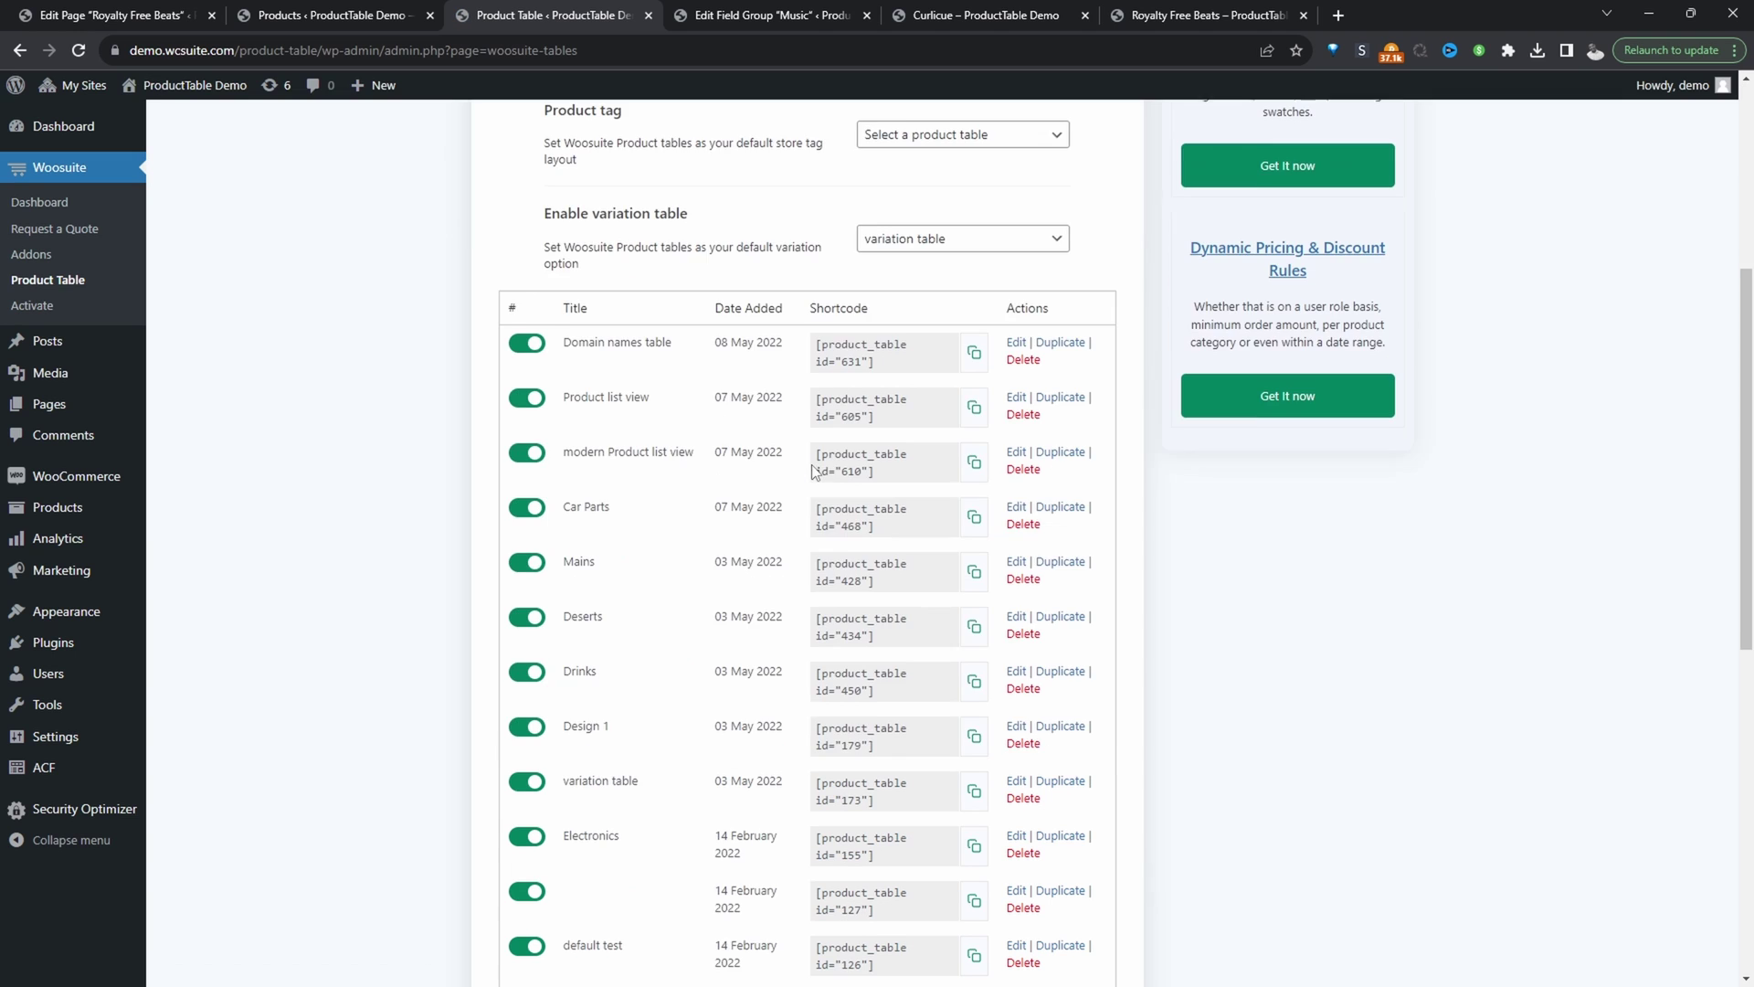
scroll(677, 627, down, 4)
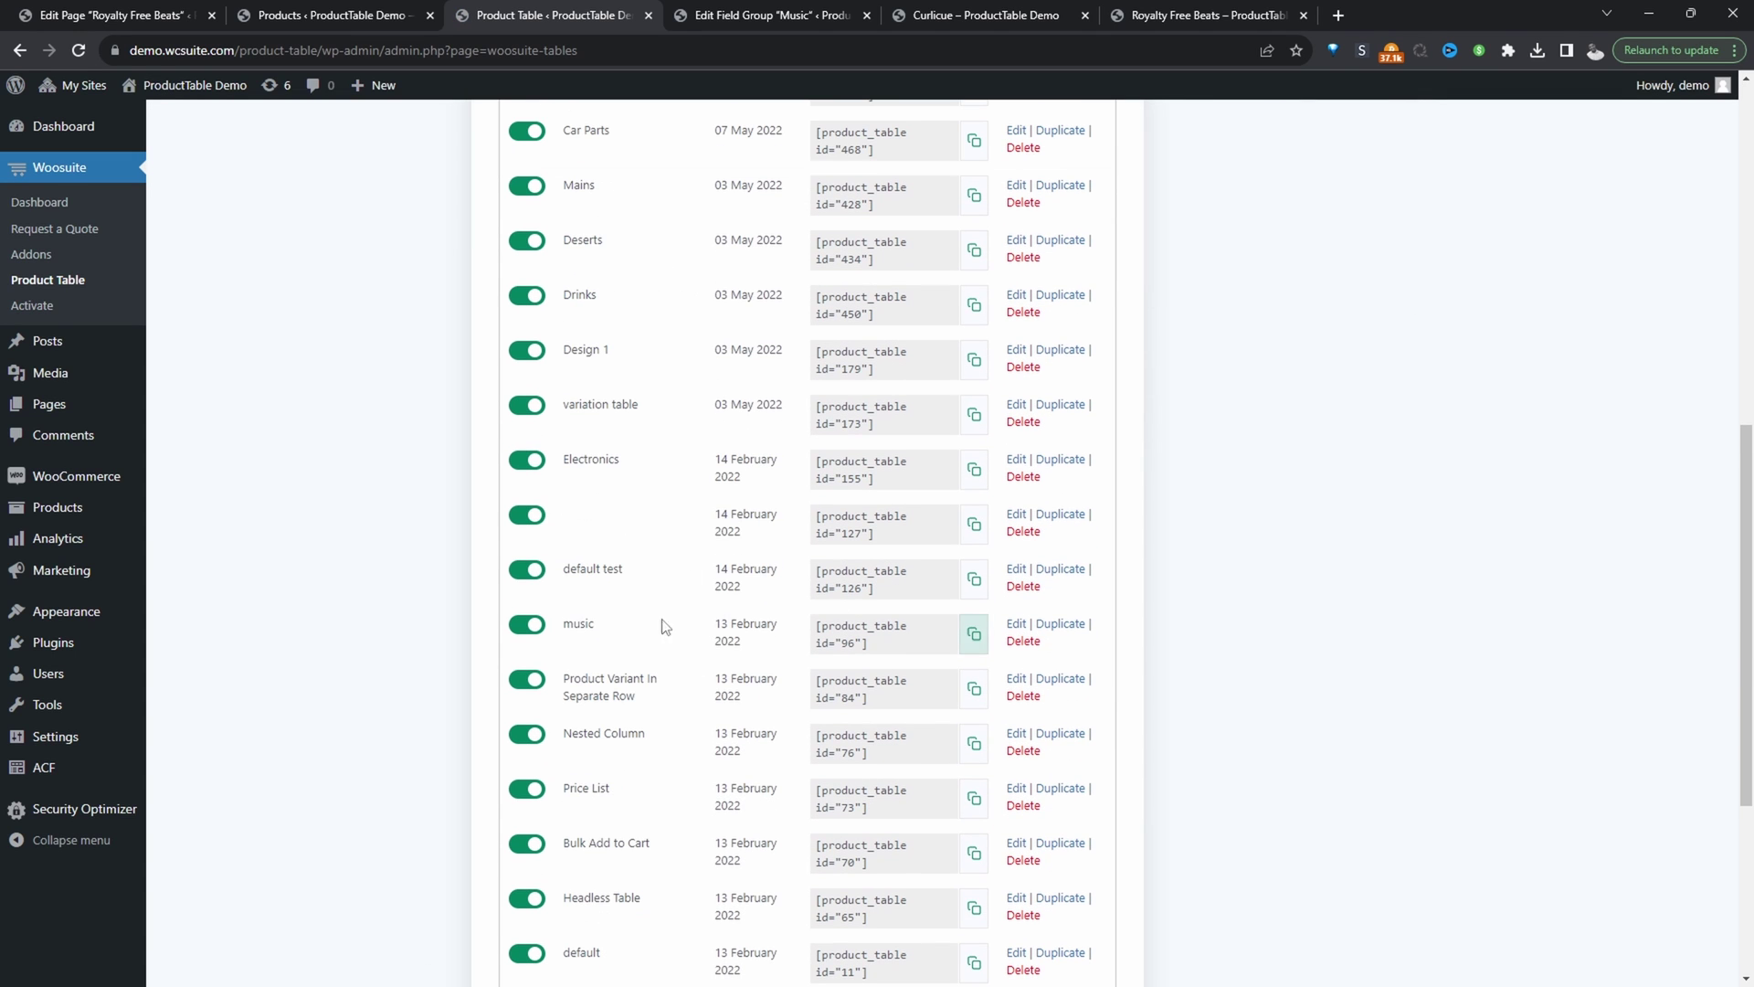
click(973, 633)
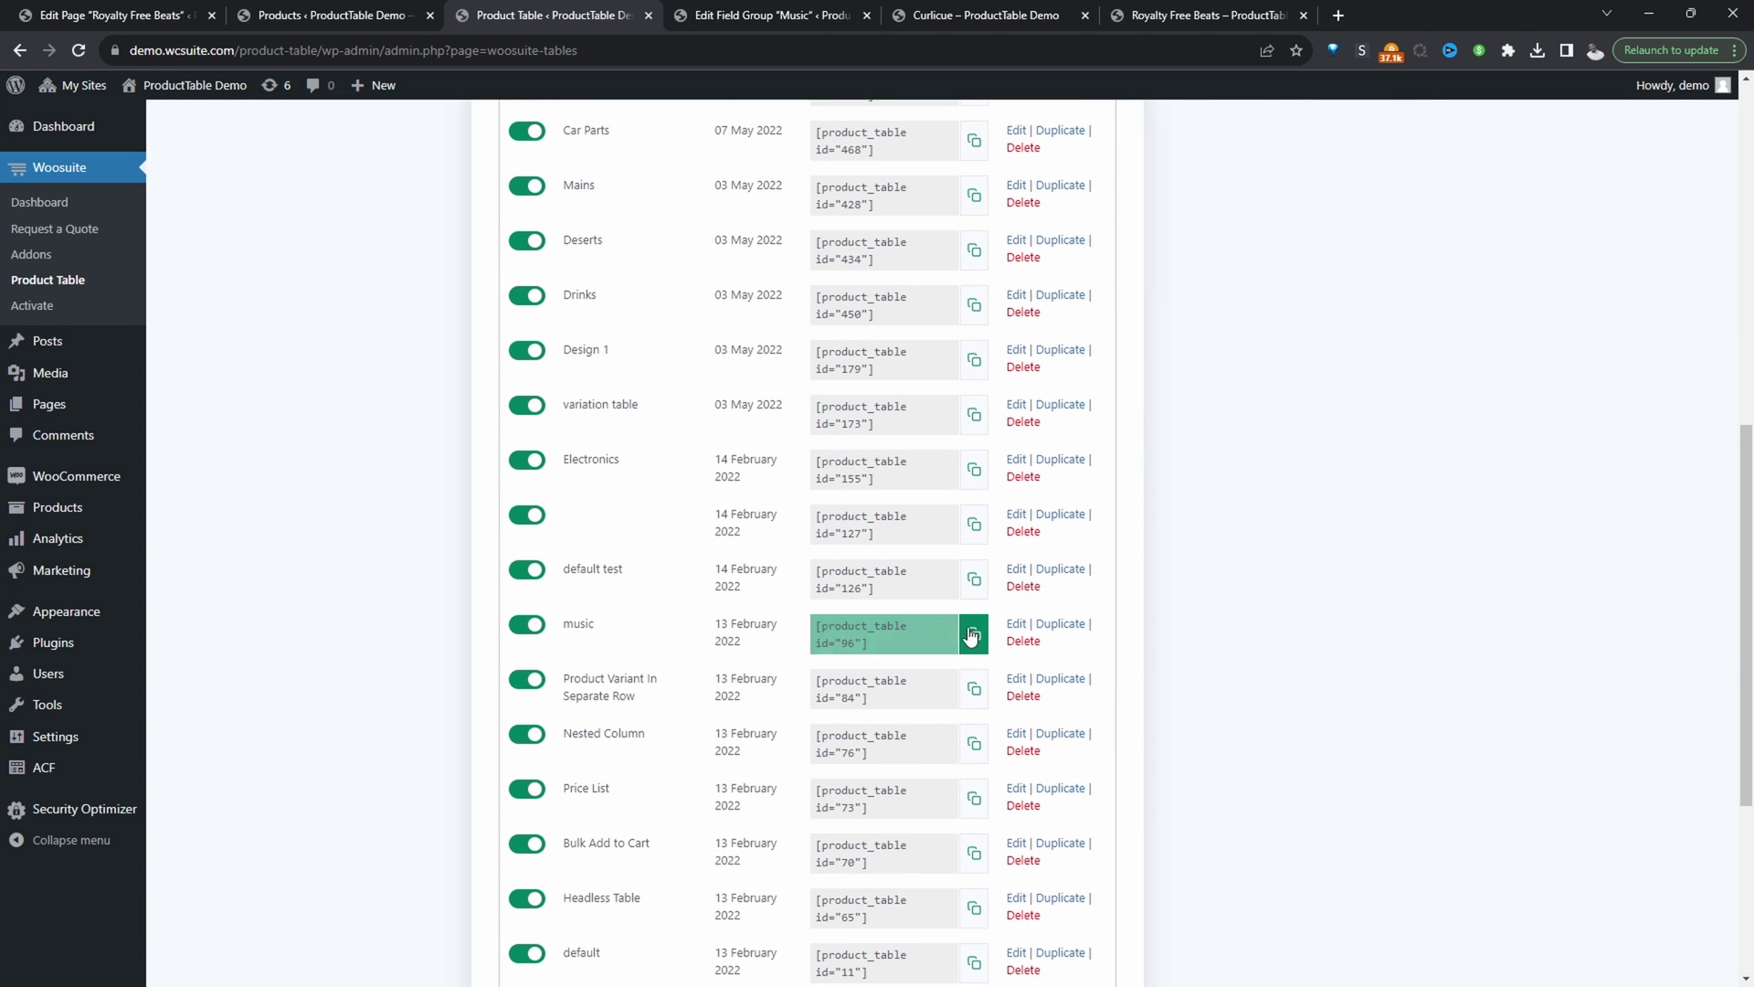
- Try the music table as the default layout for Shop pages in the General Settings
scroll(800, 642, up, 6)
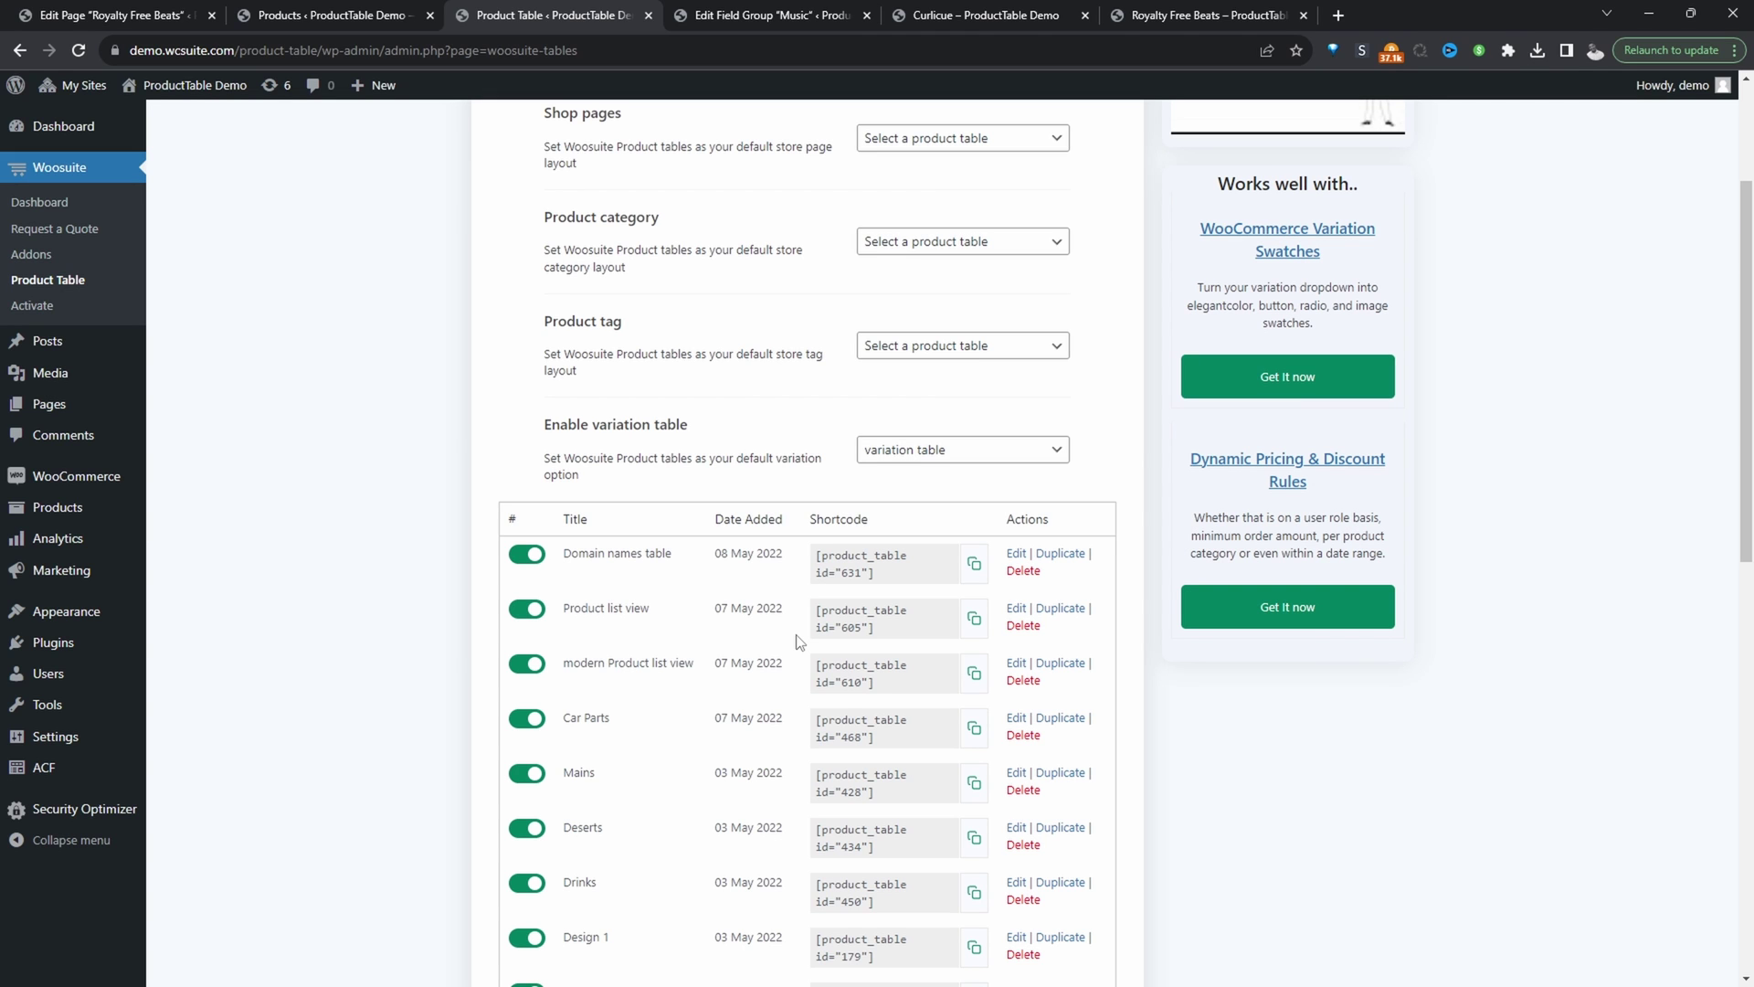
scroll(800, 641, up, 3)
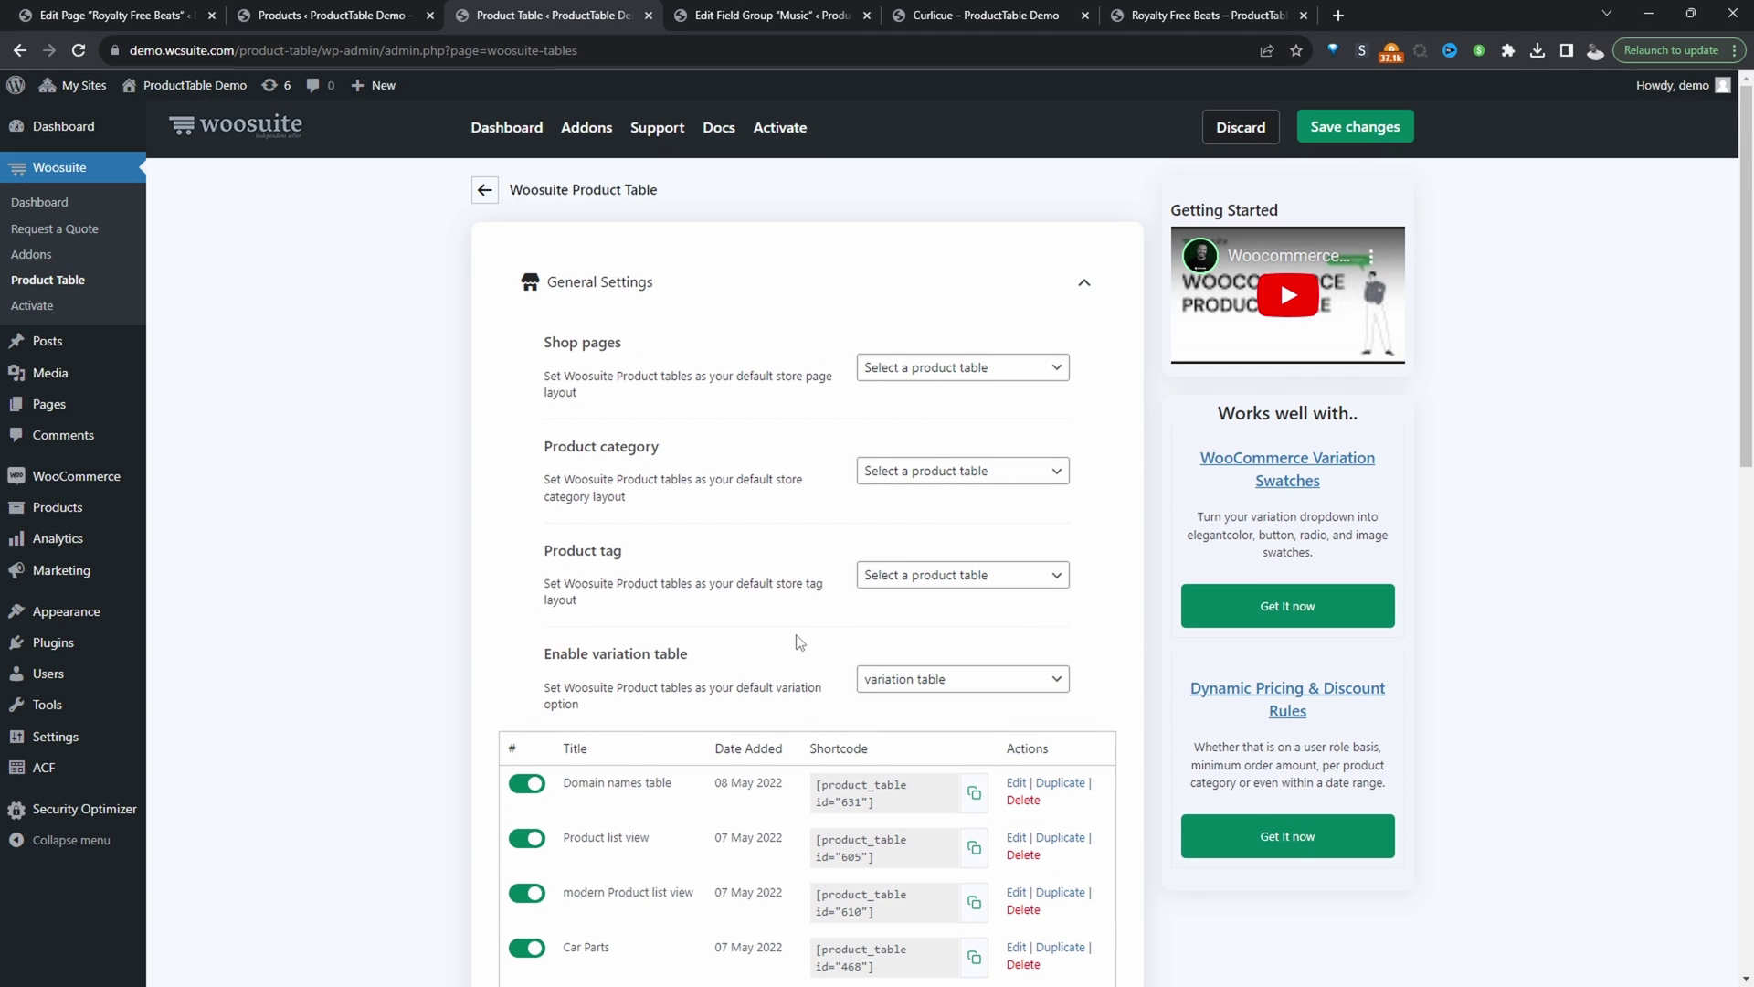
click(939, 370)
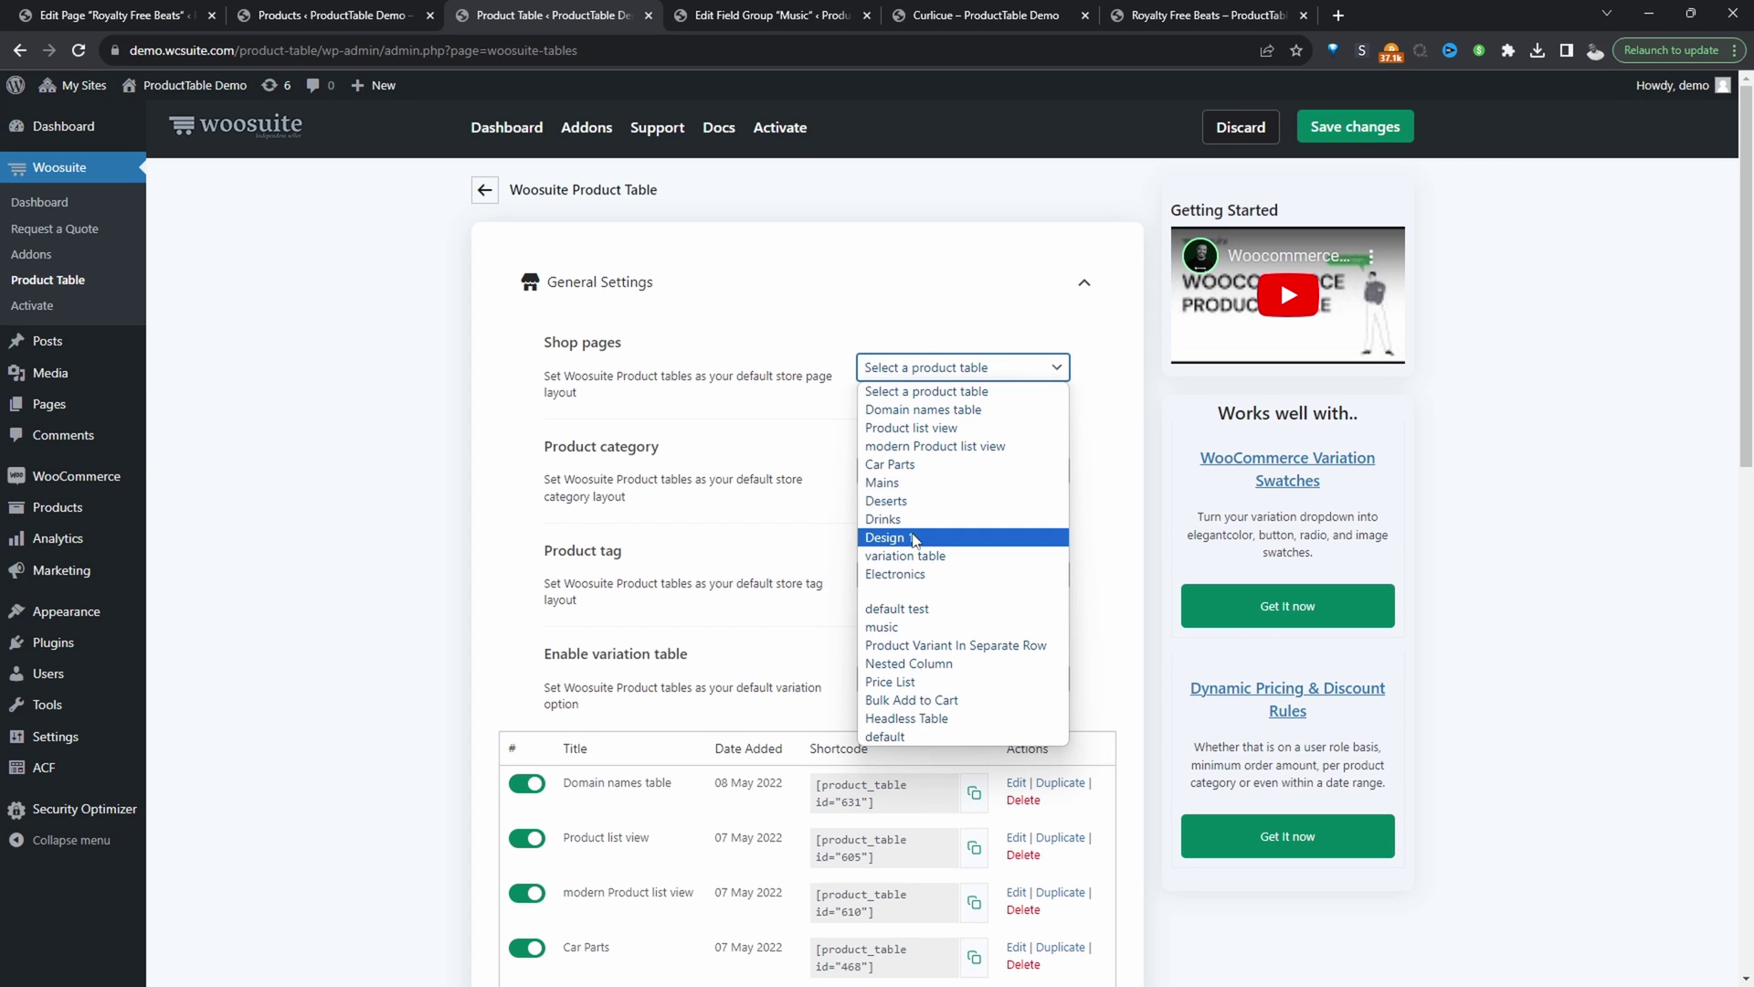
click(923, 630)
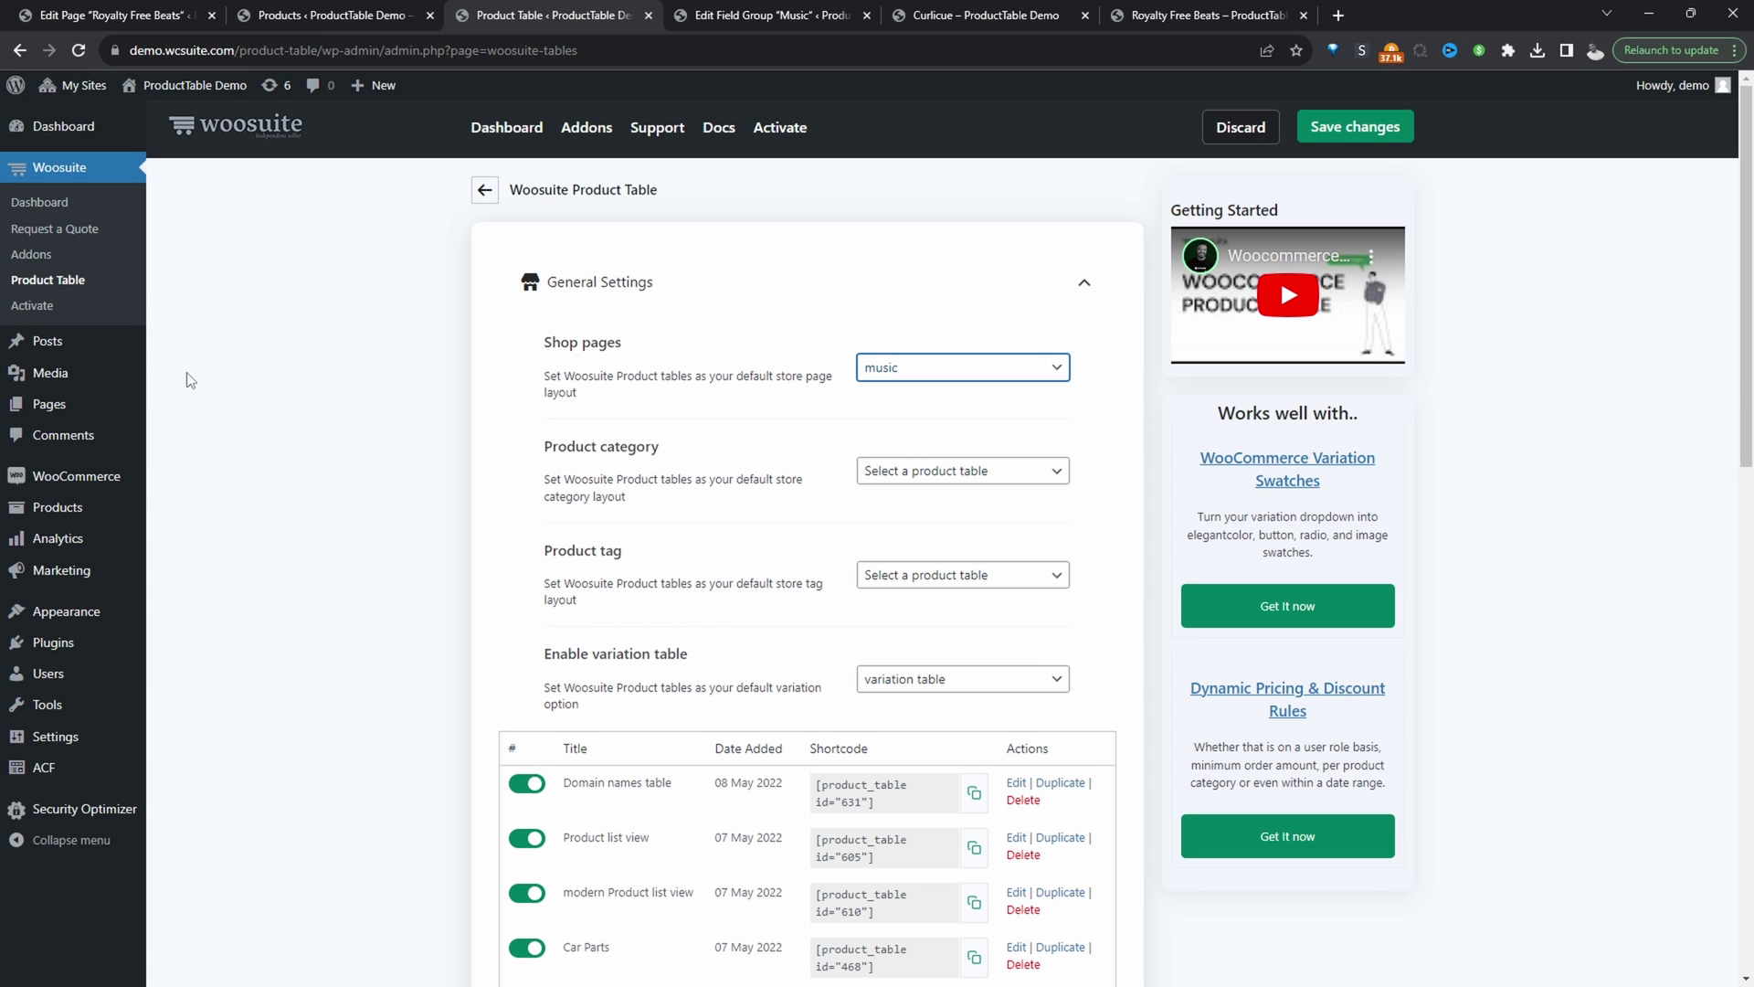
- Open the Royalty Free Beats page for editing to inspect its product_table shortcode block, and view the live page
scroll(189, 380, down, 1)
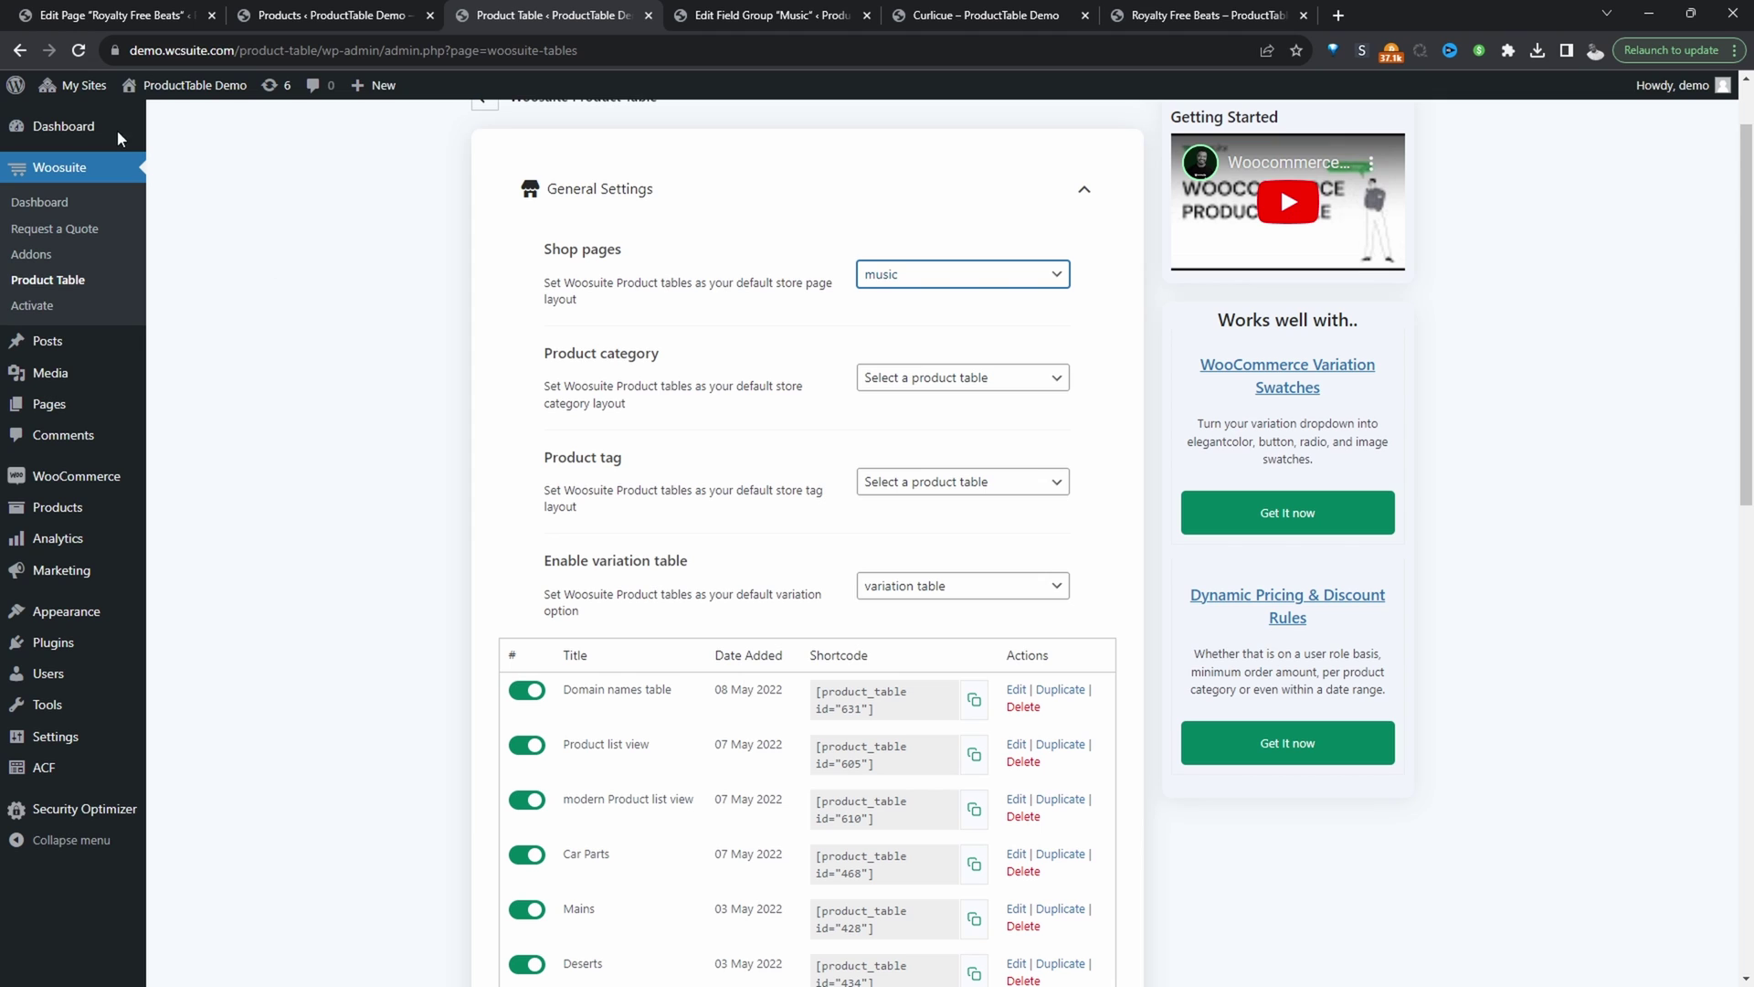
mouse_move(363, 87)
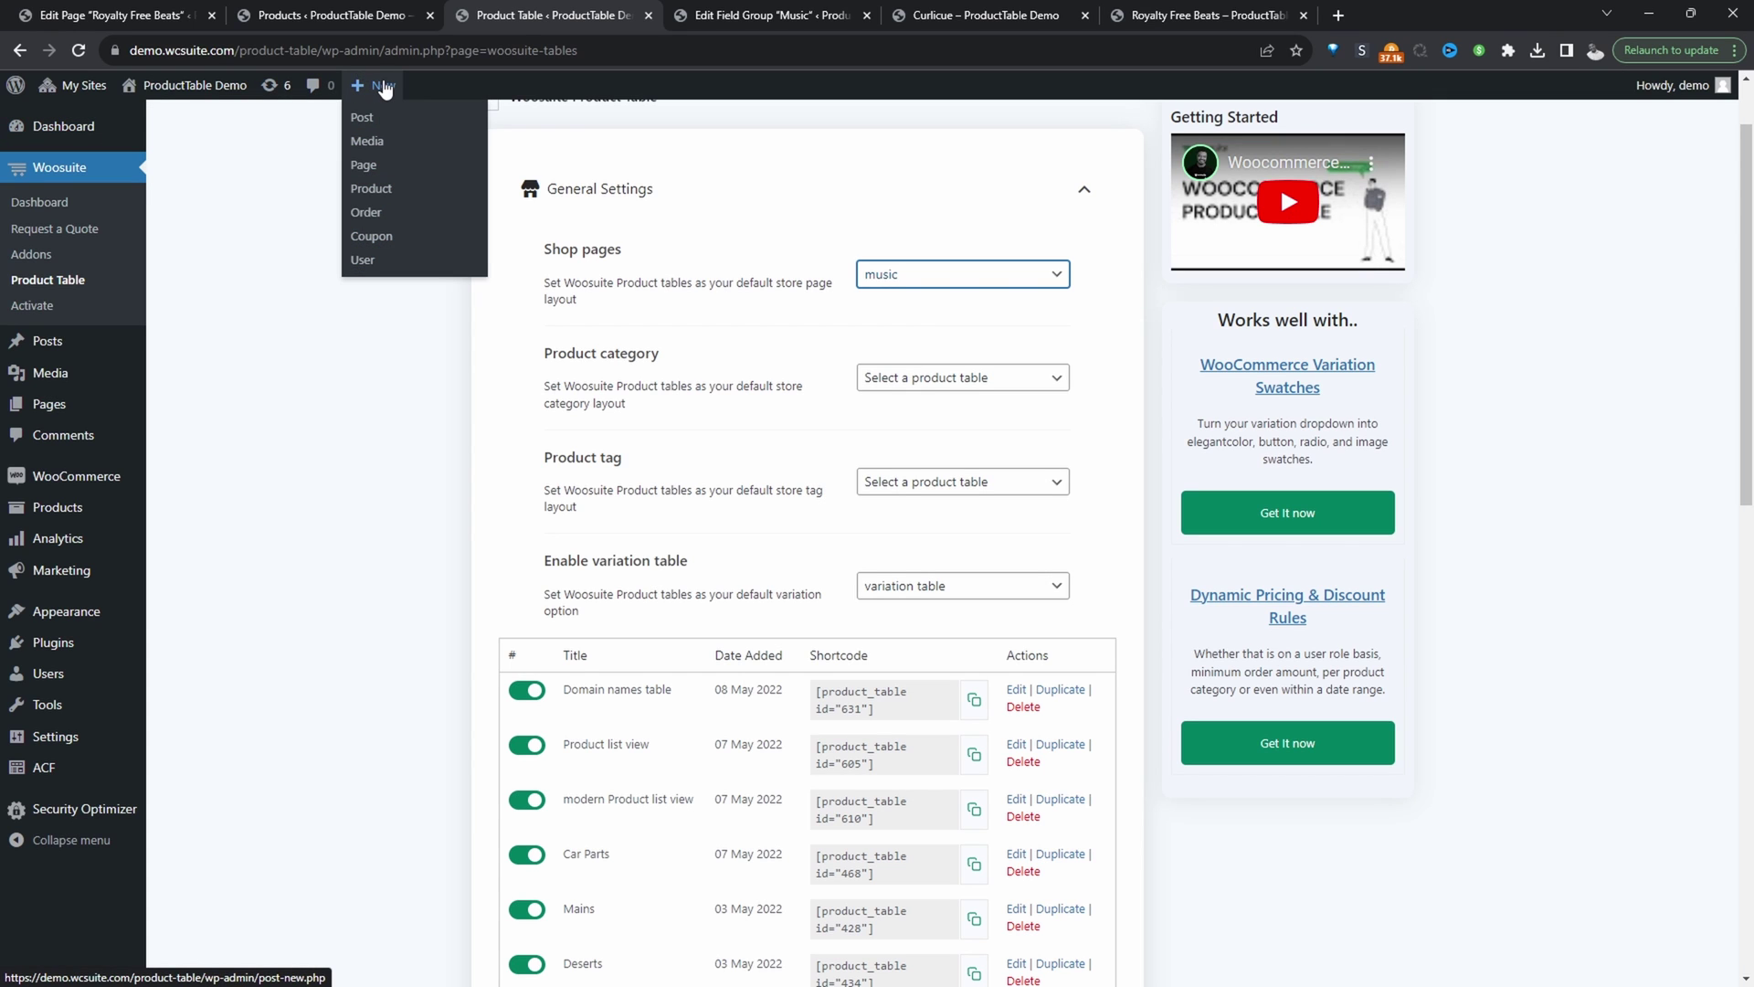
key(ctrl+9)
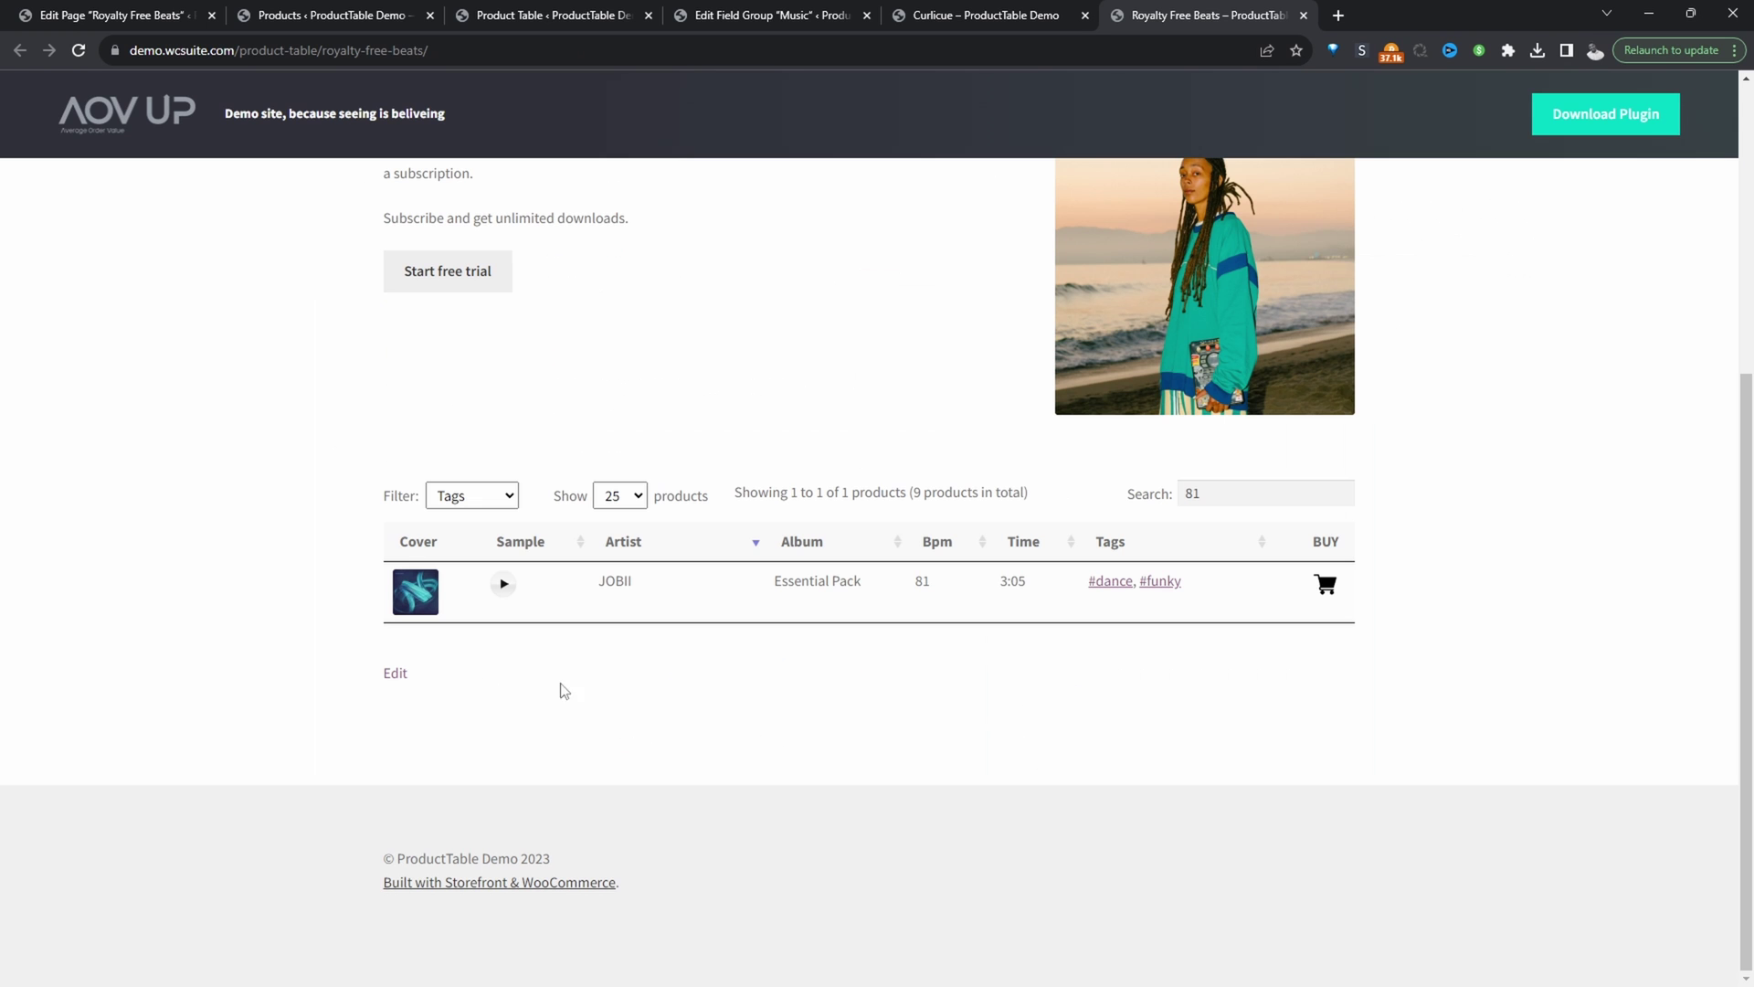
ctrl+click(395, 674)
key(ctrl+9)
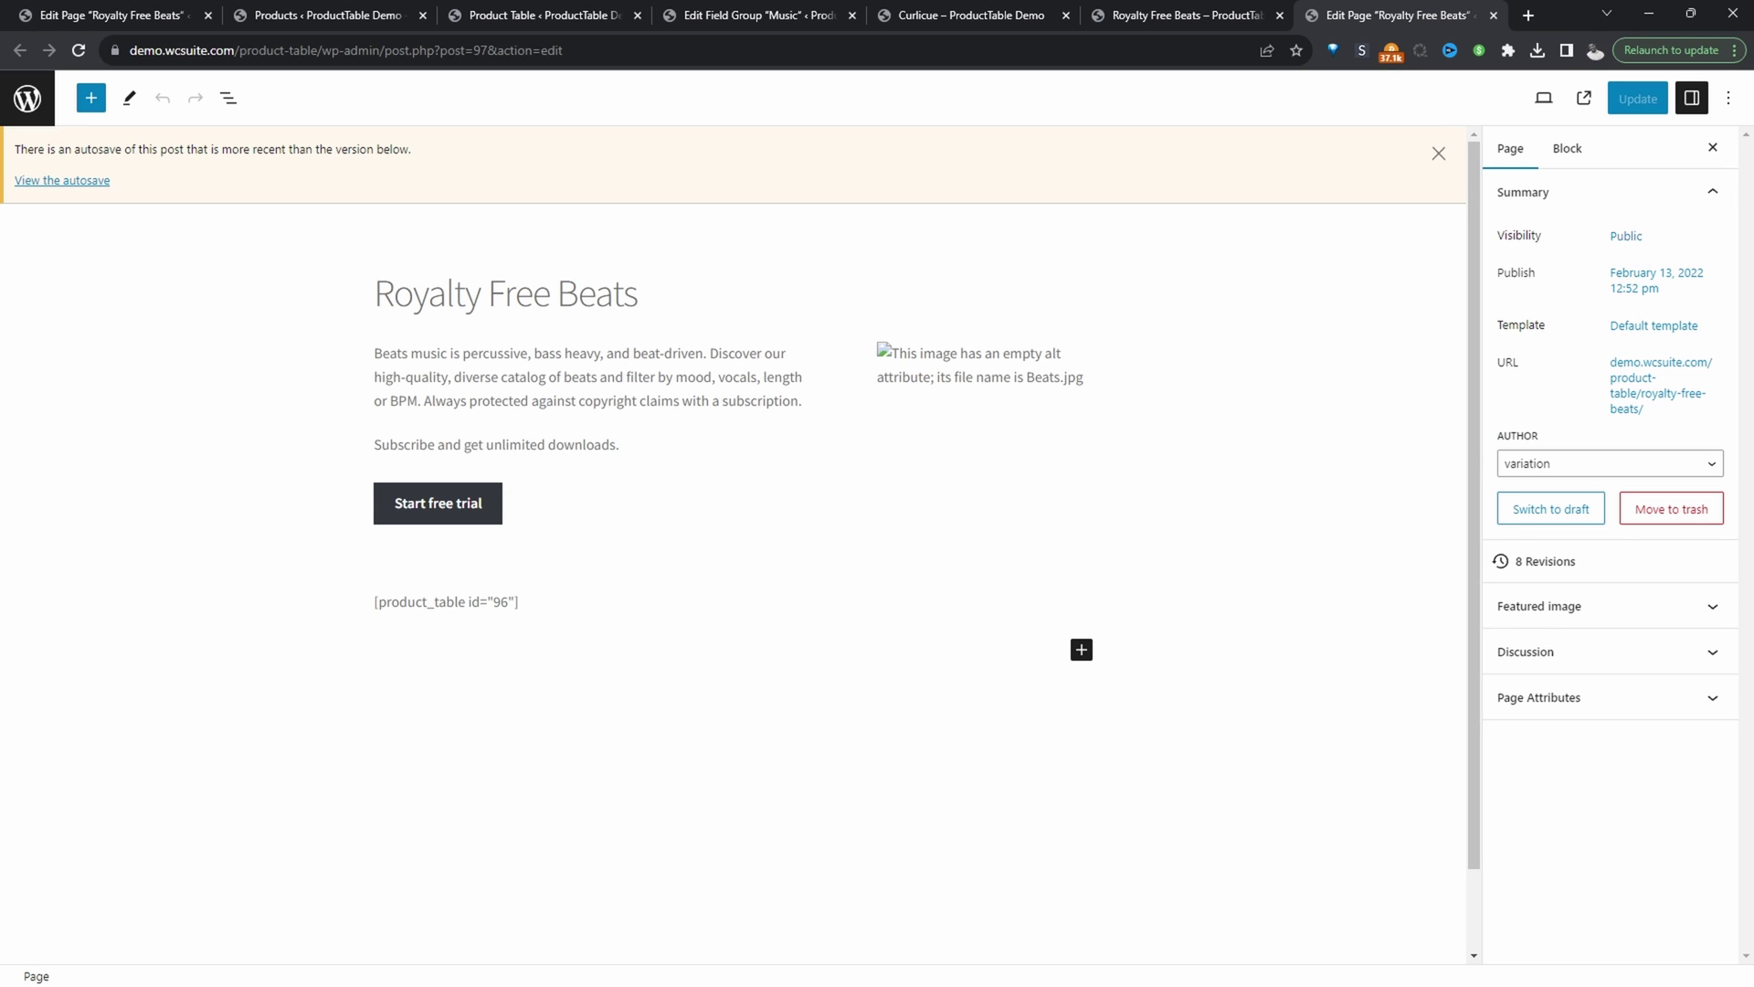
click(536, 601)
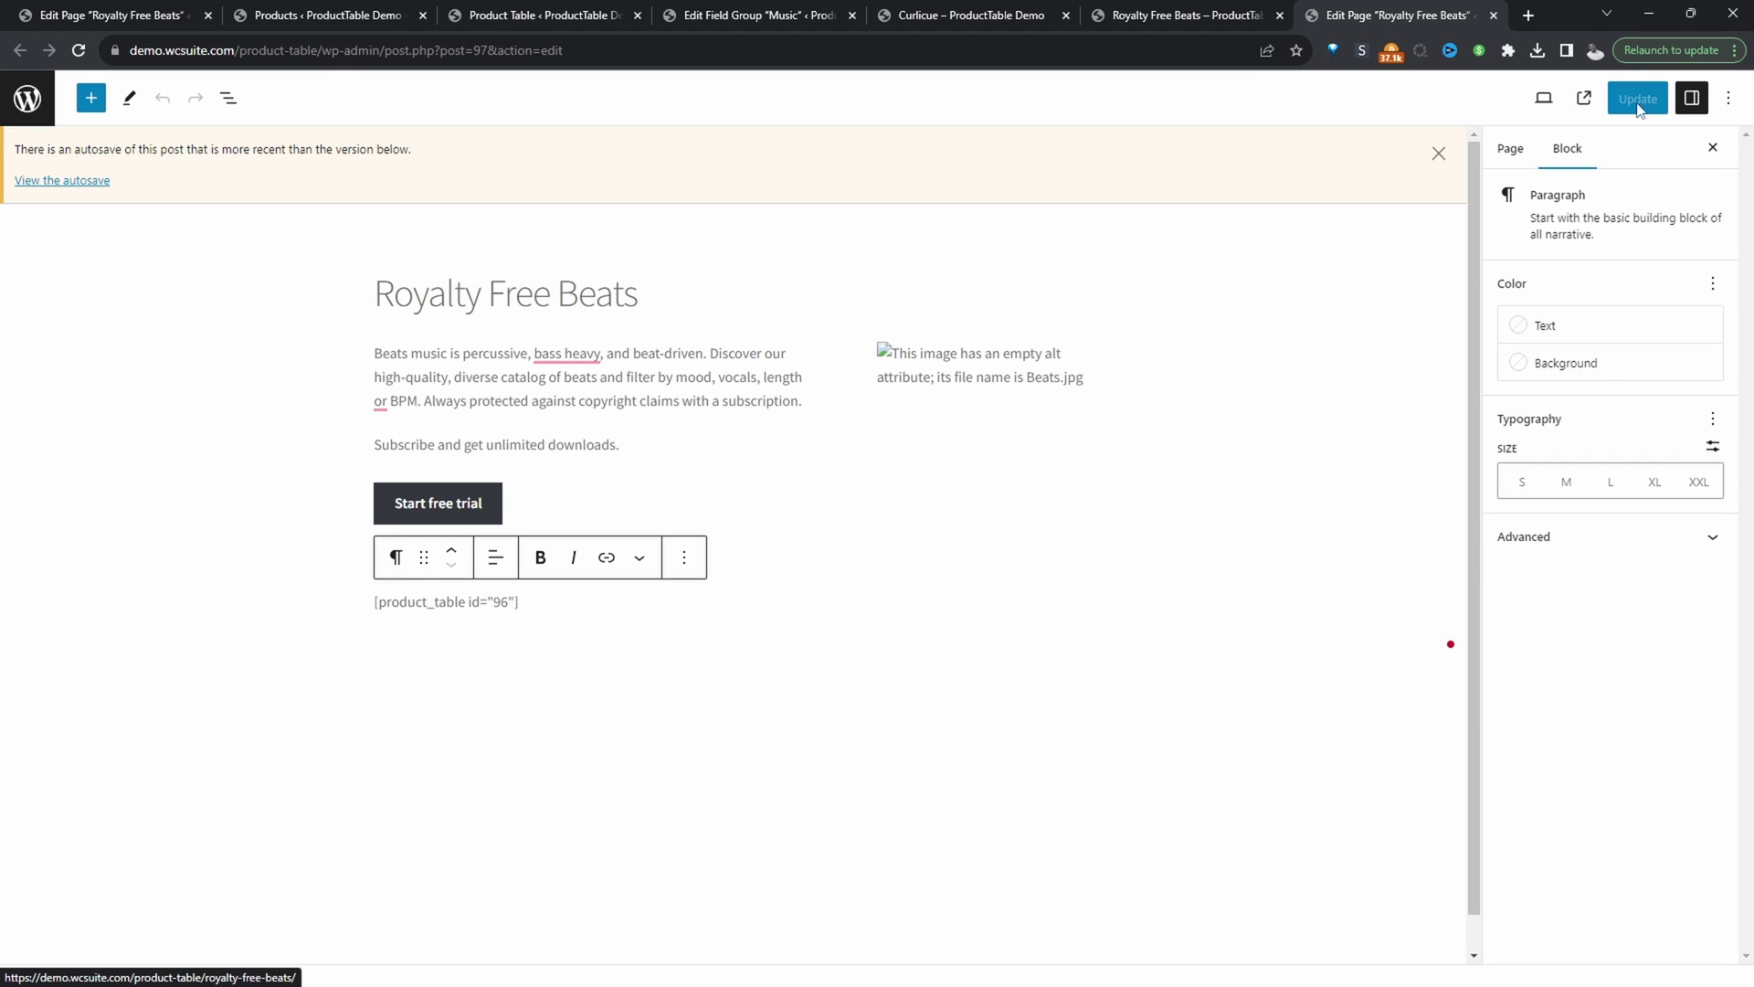
click(1584, 100)
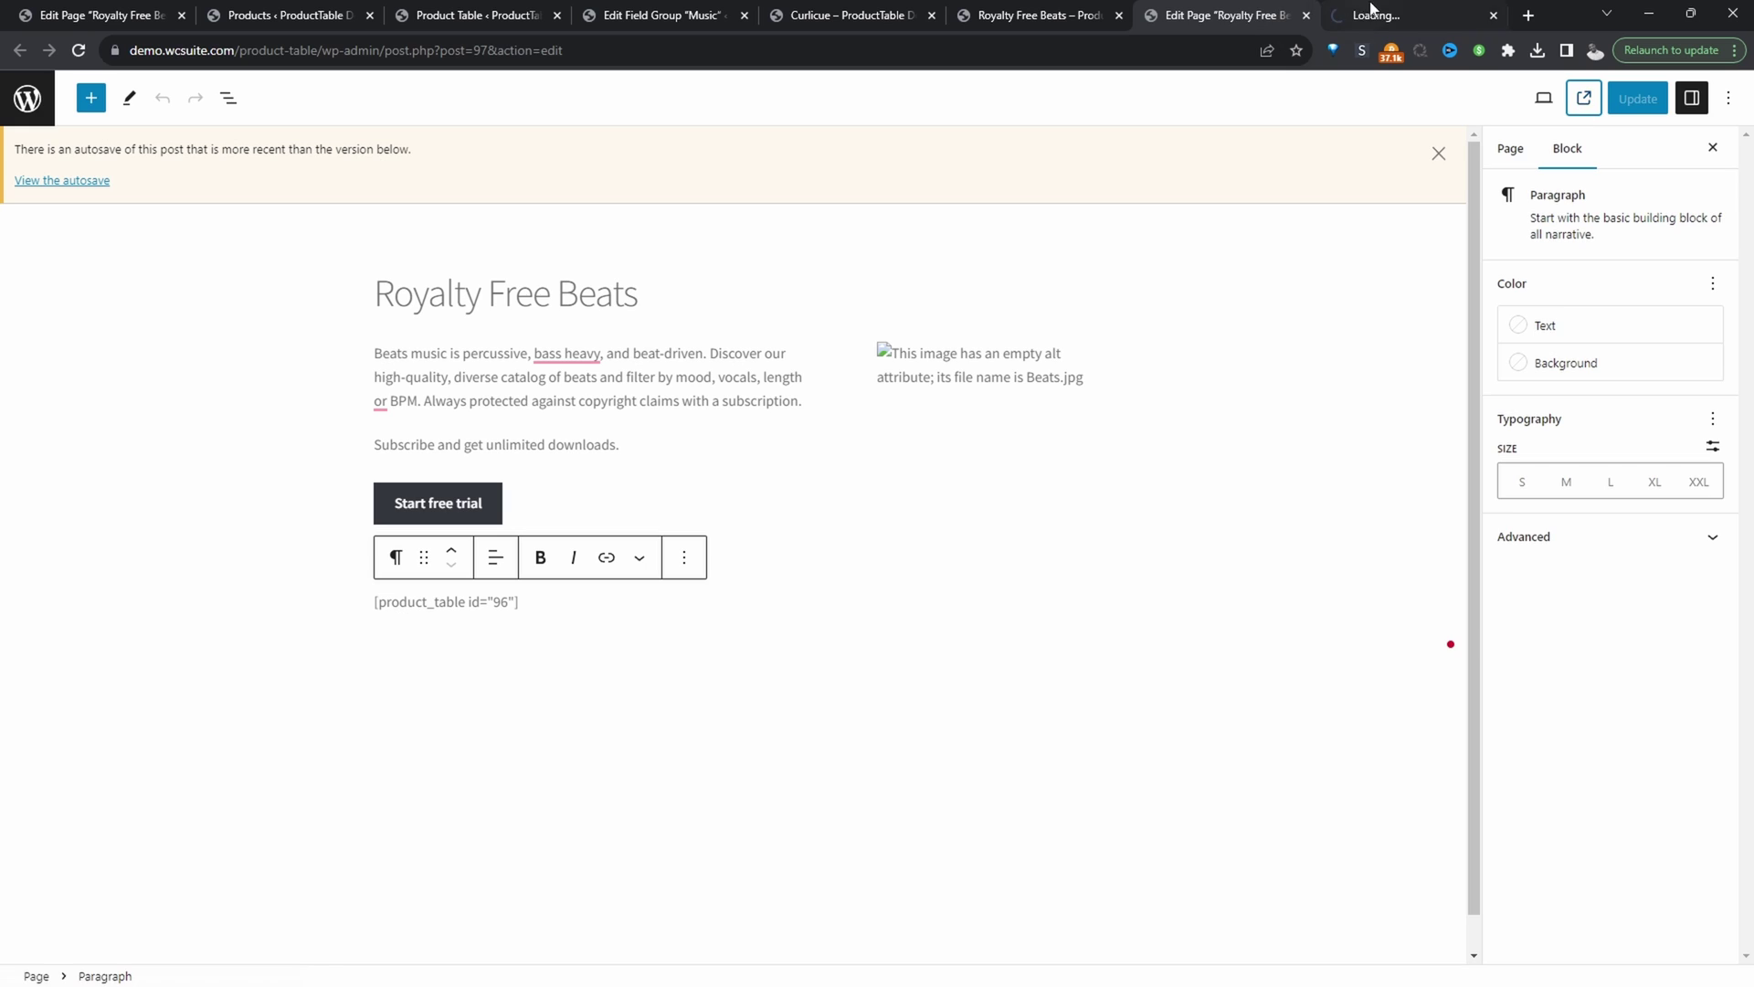
- Filter the product table on the live page by the available producer and the Rock genre
scroll(1010, 635, up, 1)
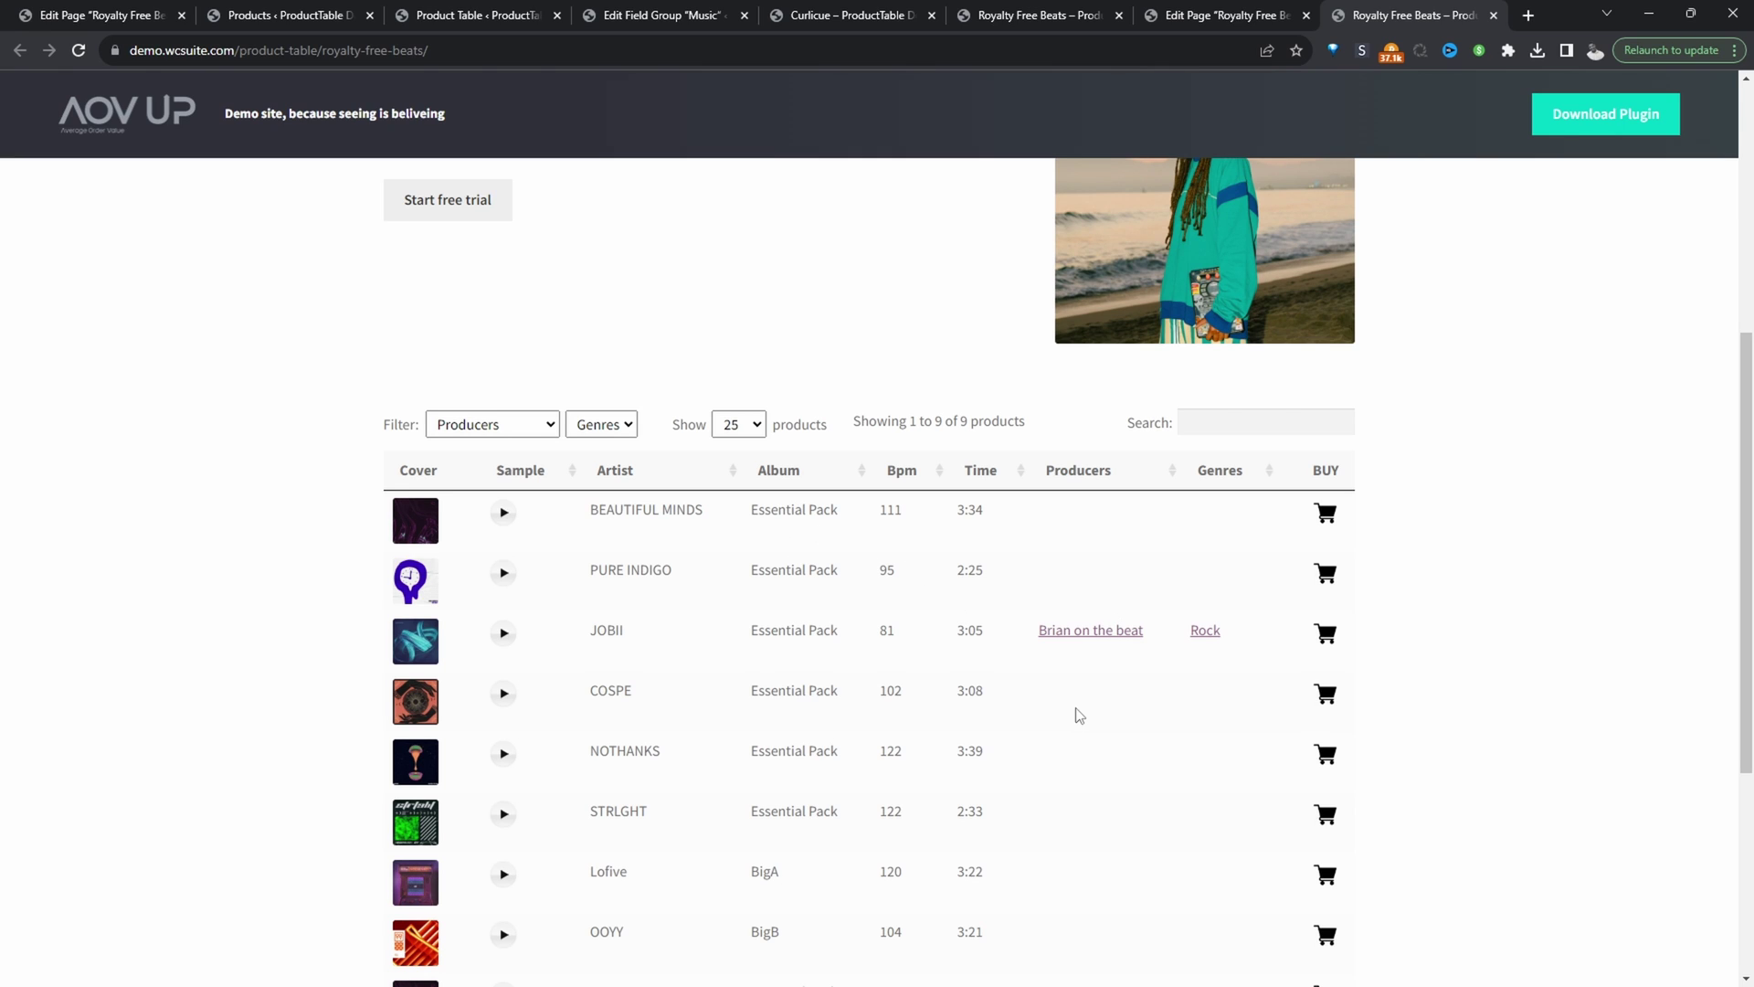
click(458, 429)
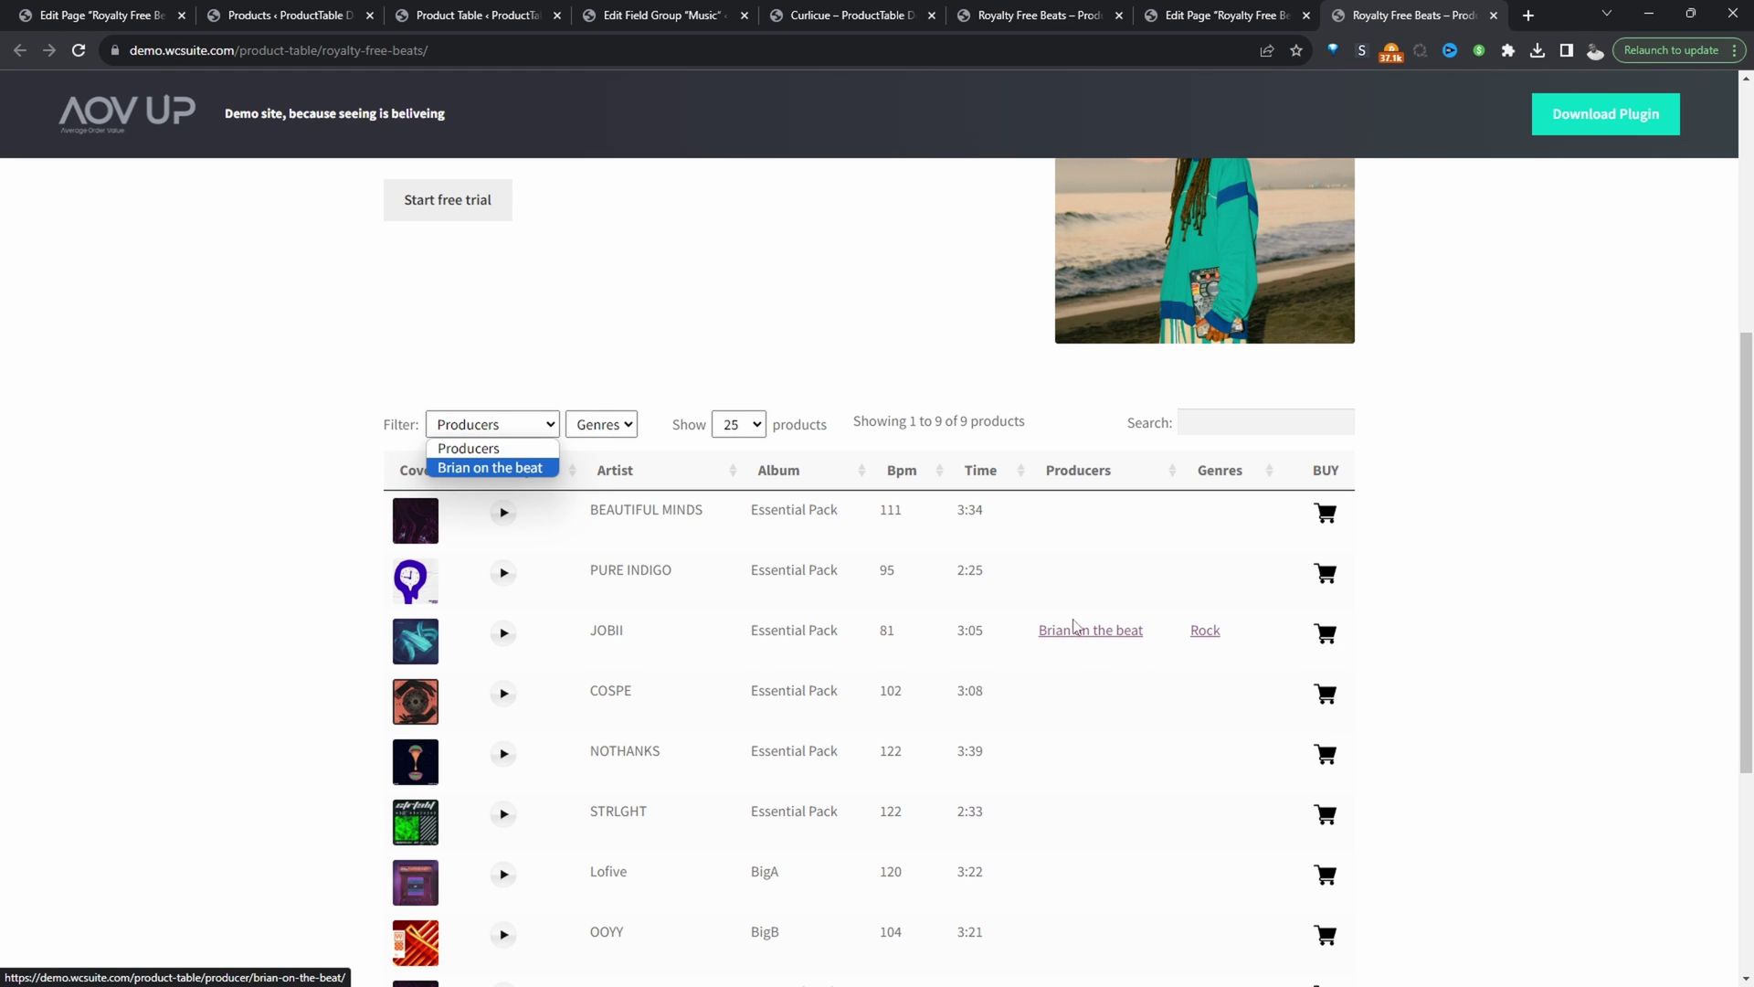
click(461, 469)
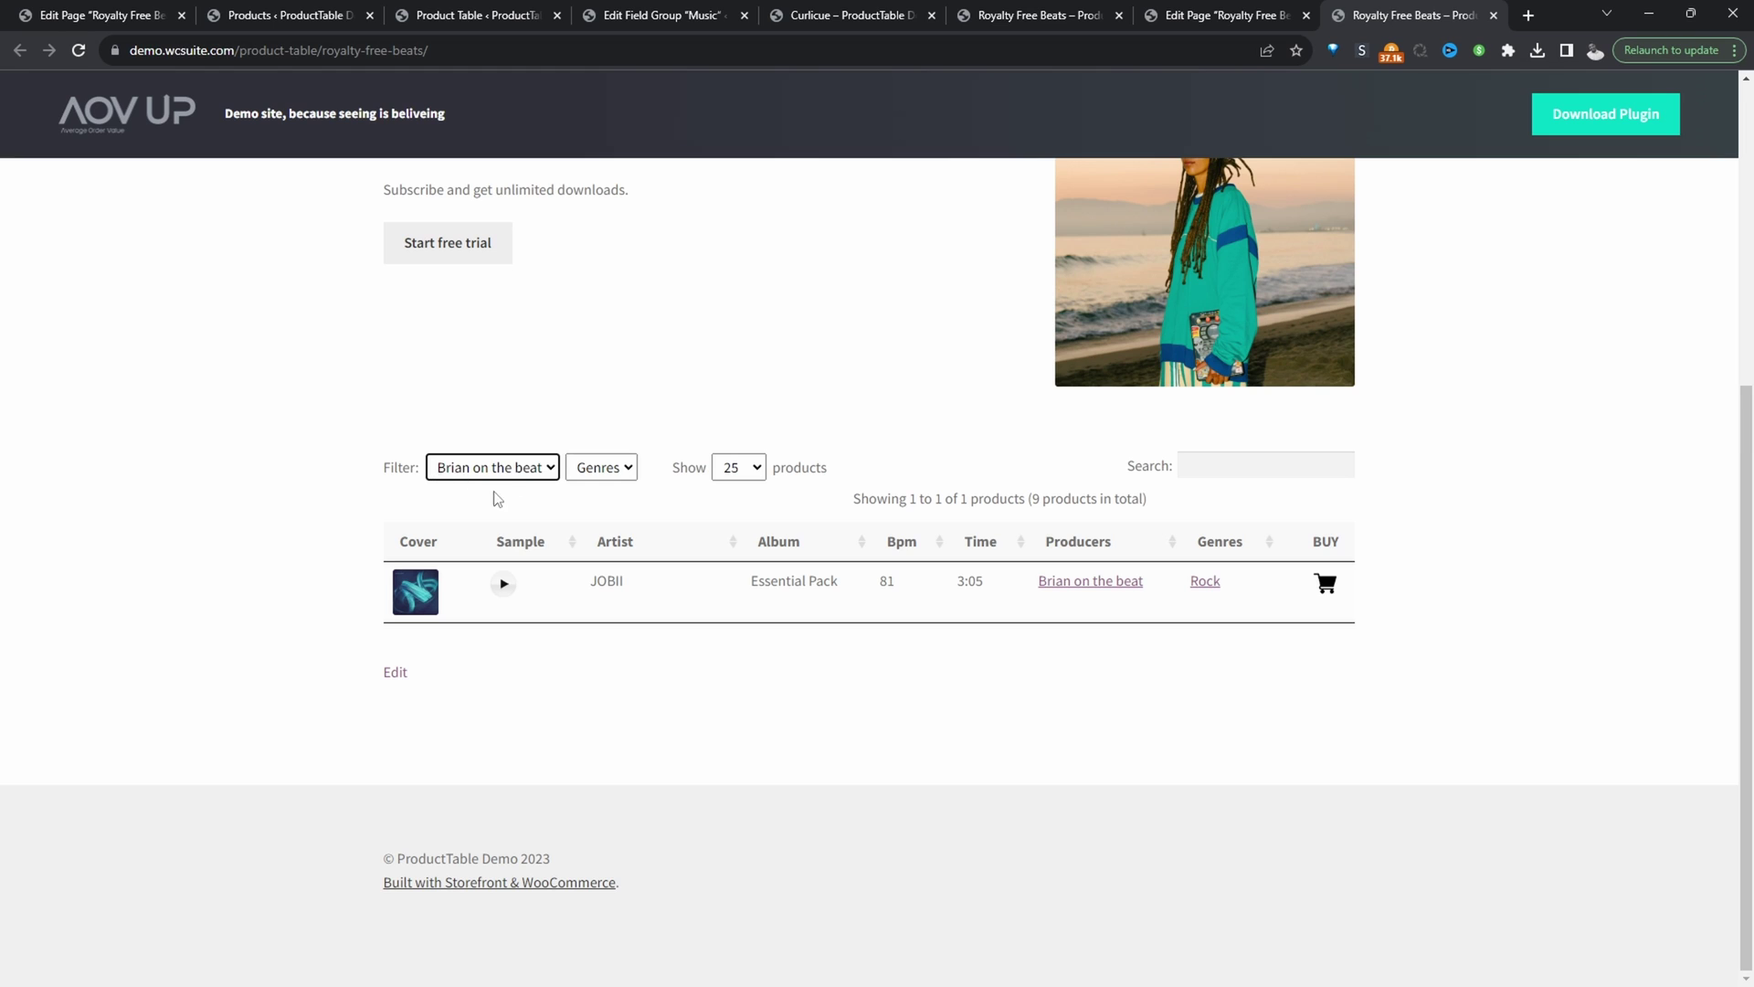
click(1205, 583)
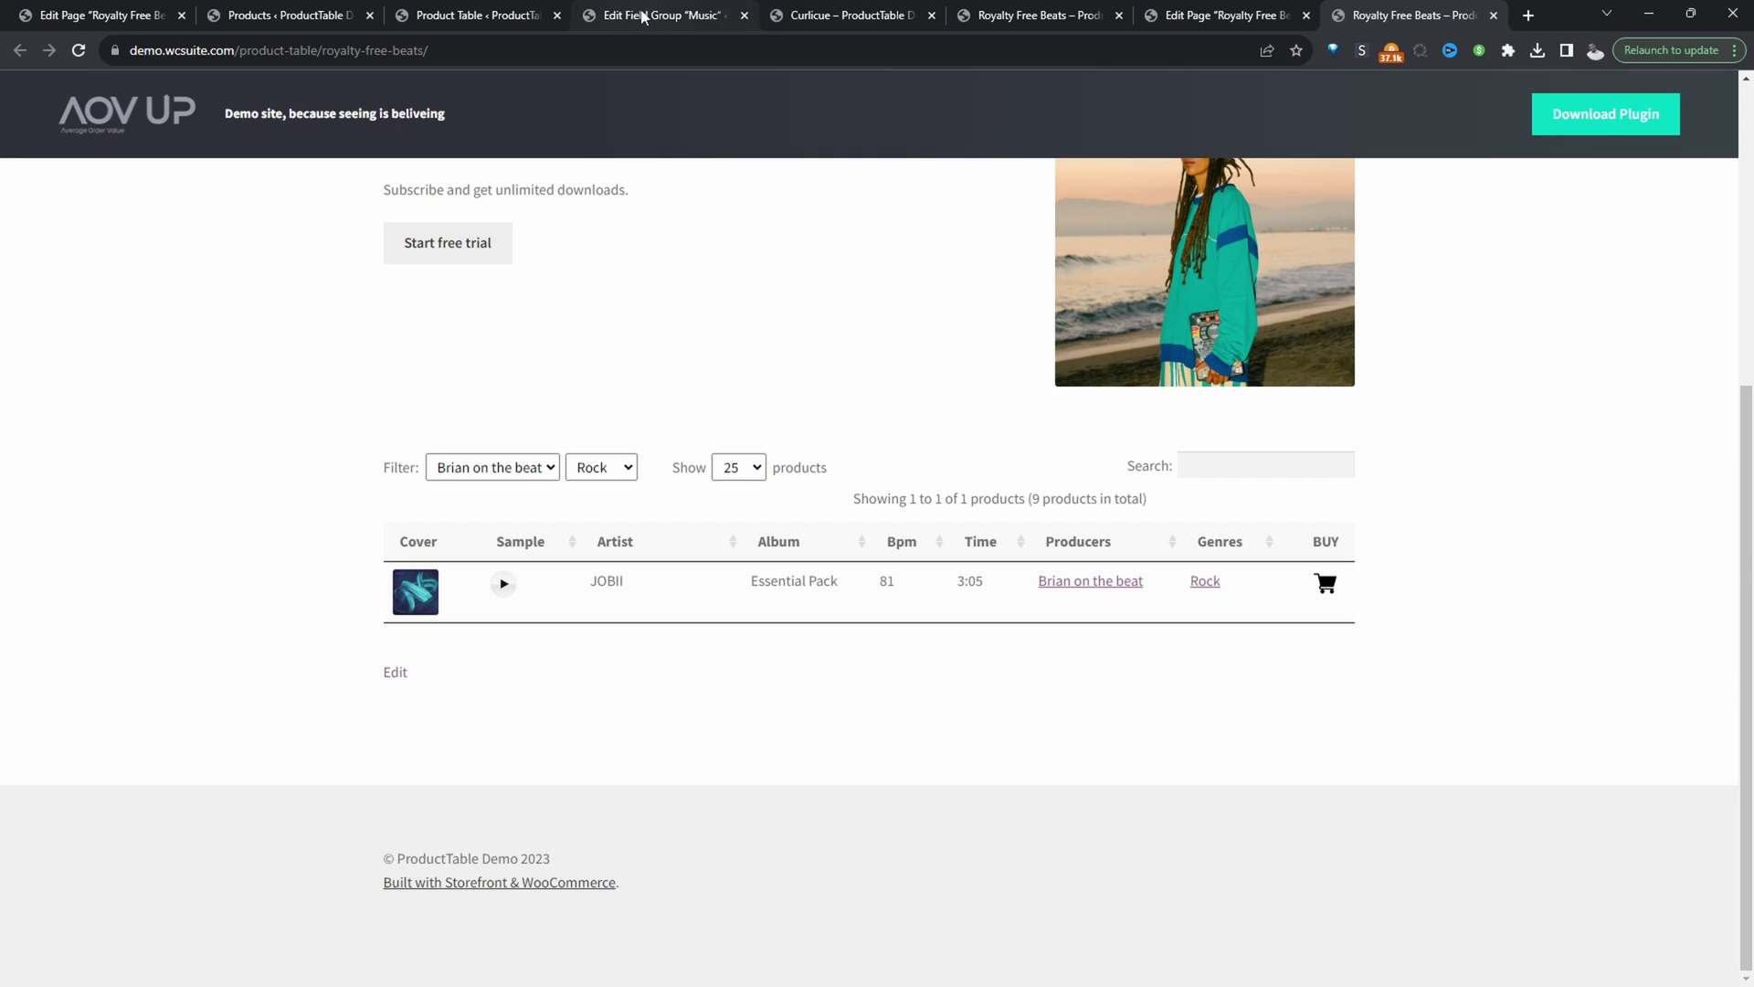
- Enable the Reset button in the music table's Order Form Controls and save the changes
click(484, 16)
click(587, 646)
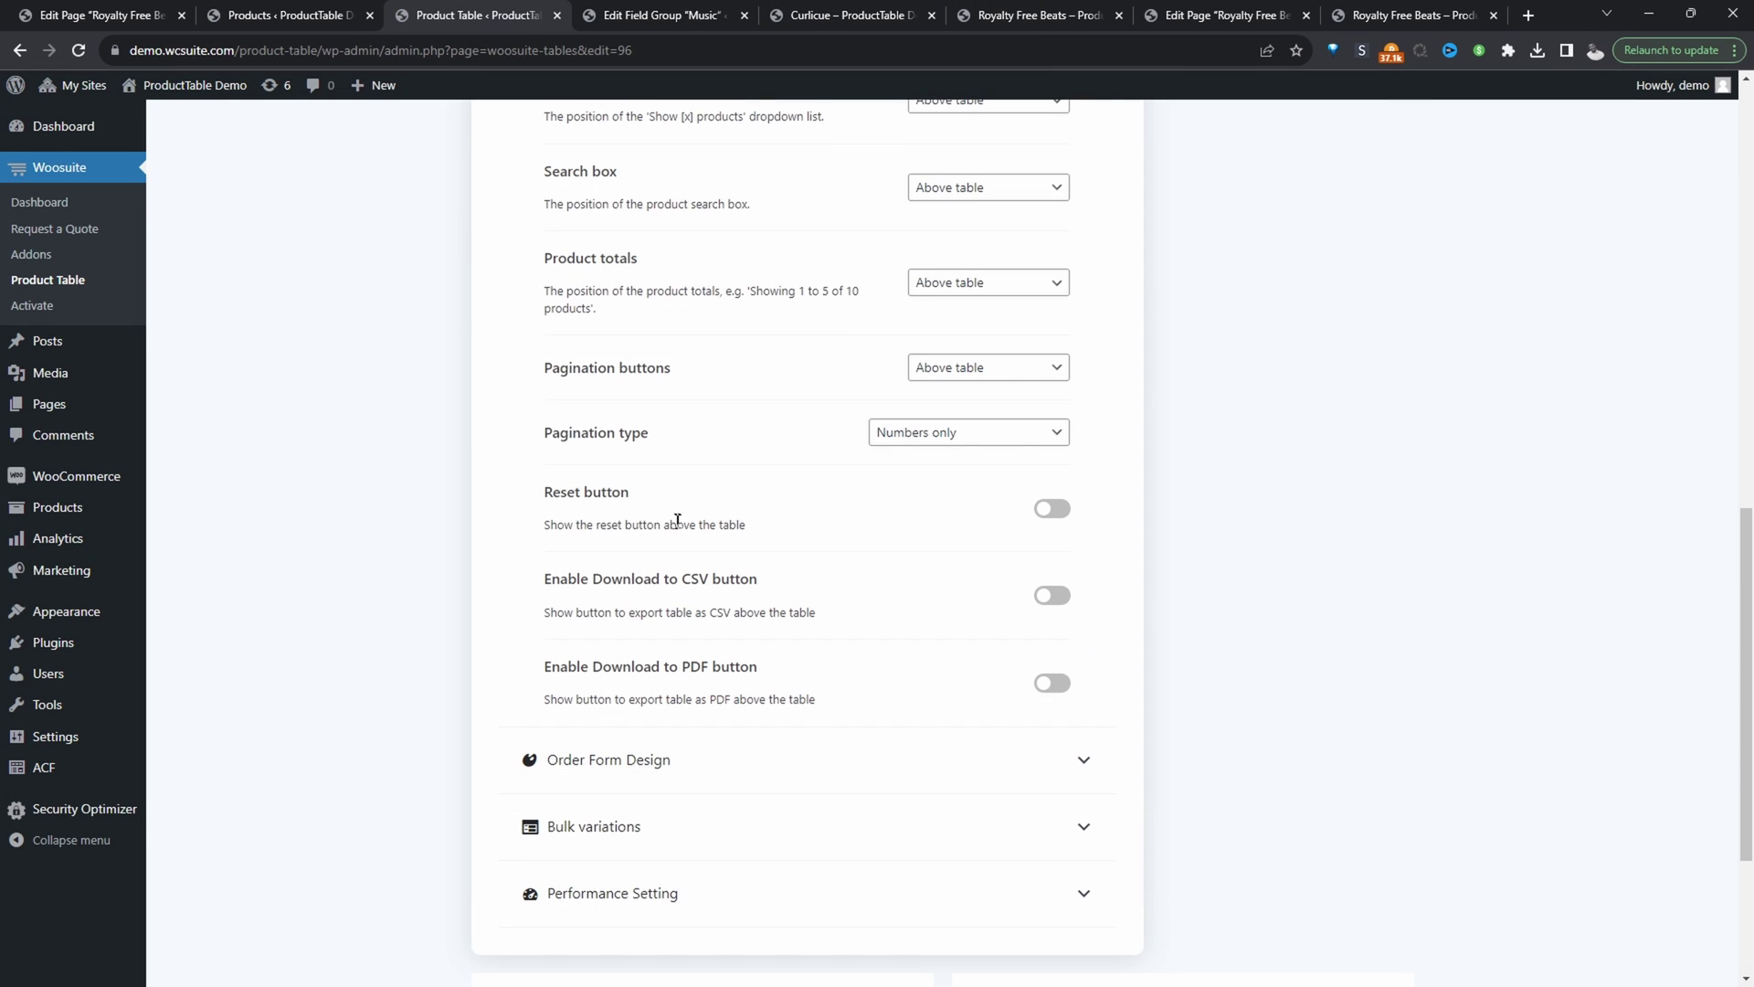
click(1051, 508)
scroll(968, 529, up, 12)
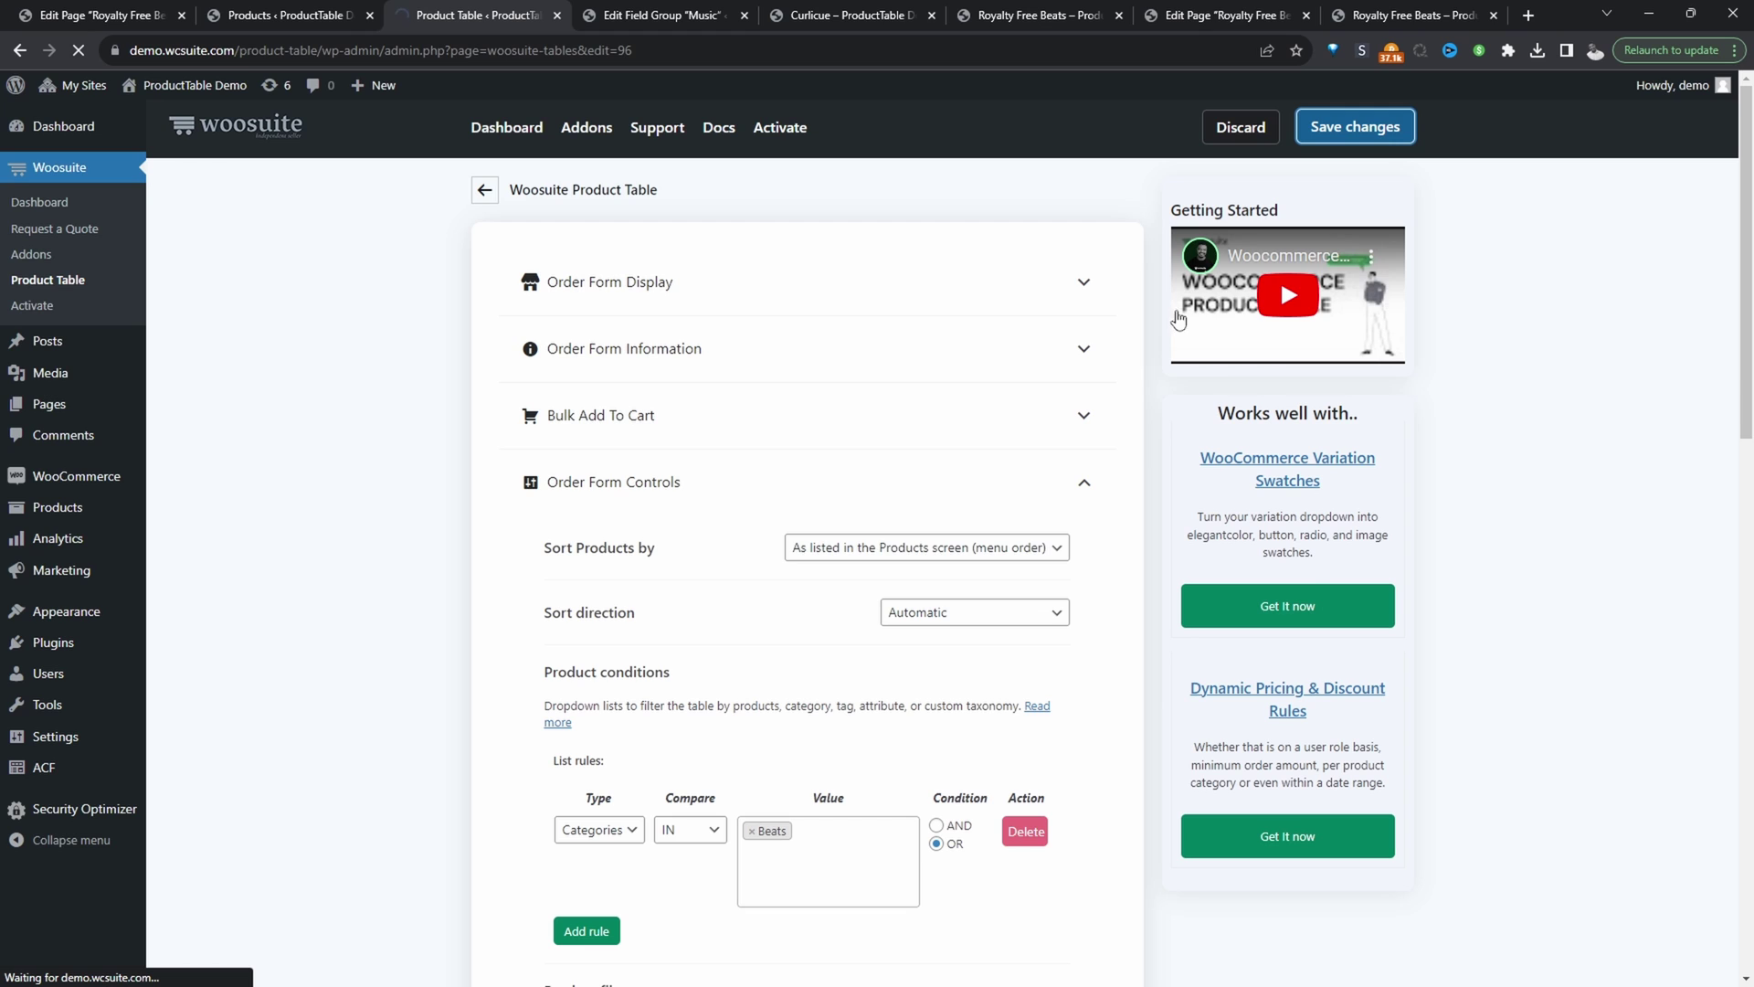
- Reload the live Royalty Free Beats page, filter the table by the Rock genre, and reset the filters
key(ctrl+9)
click(79, 52)
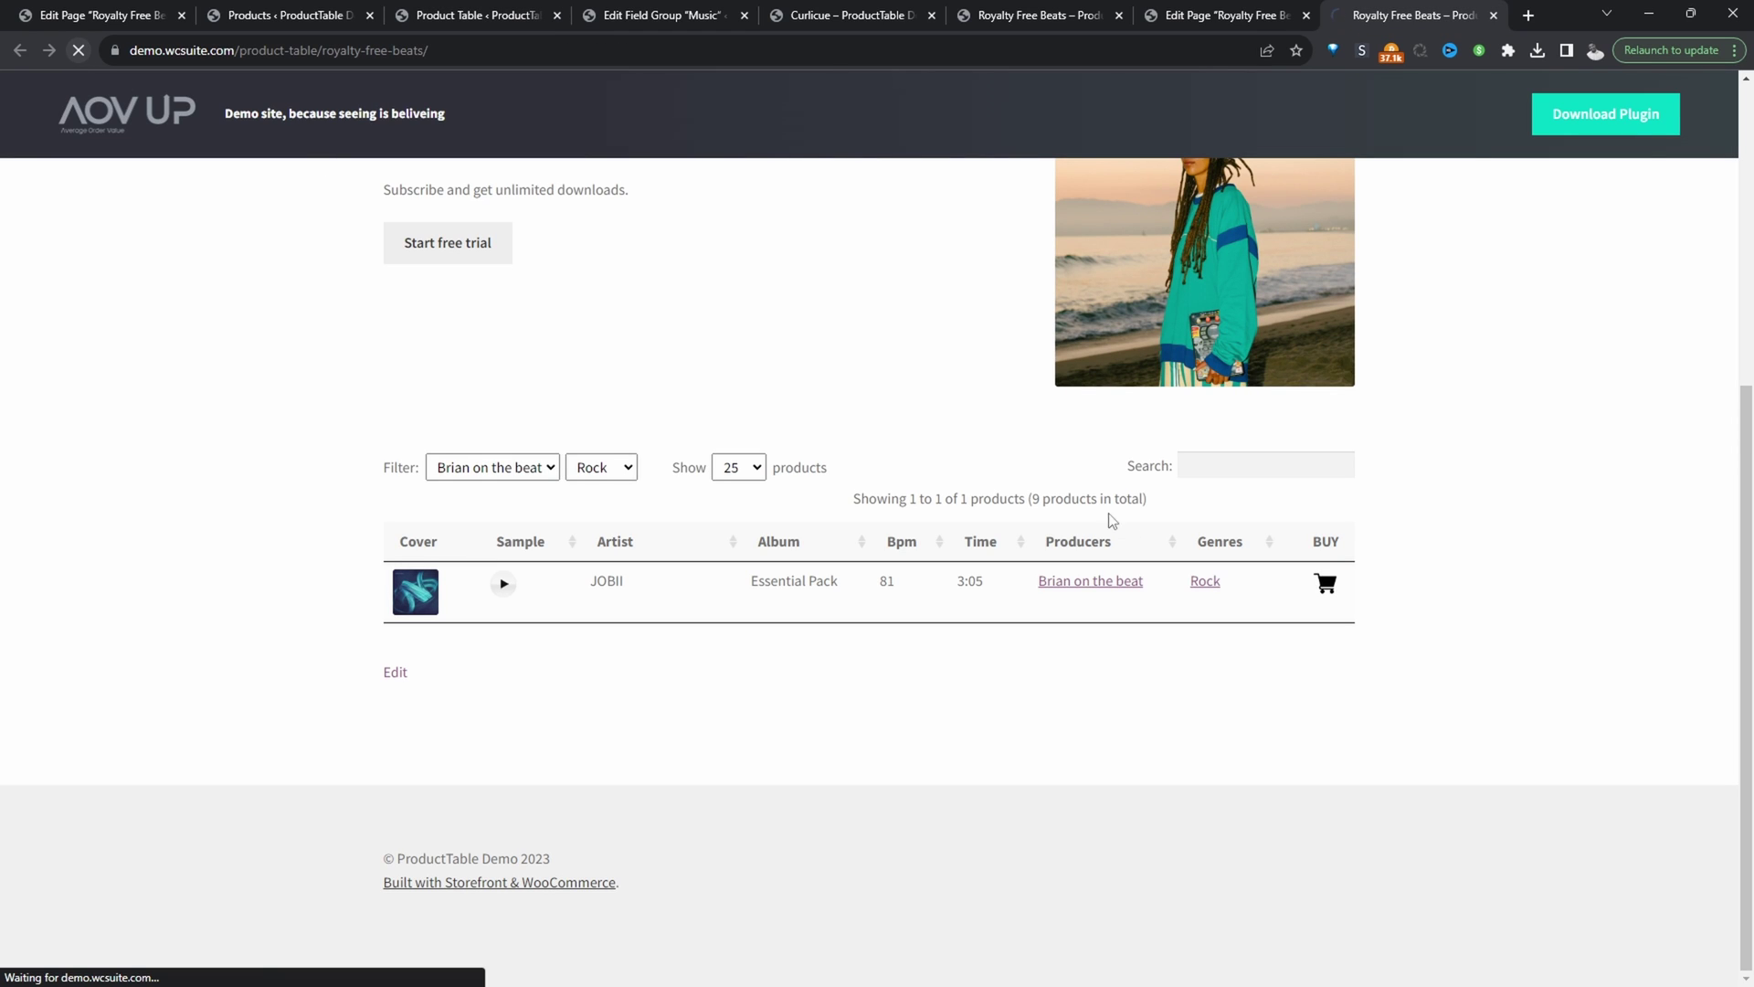
click(614, 403)
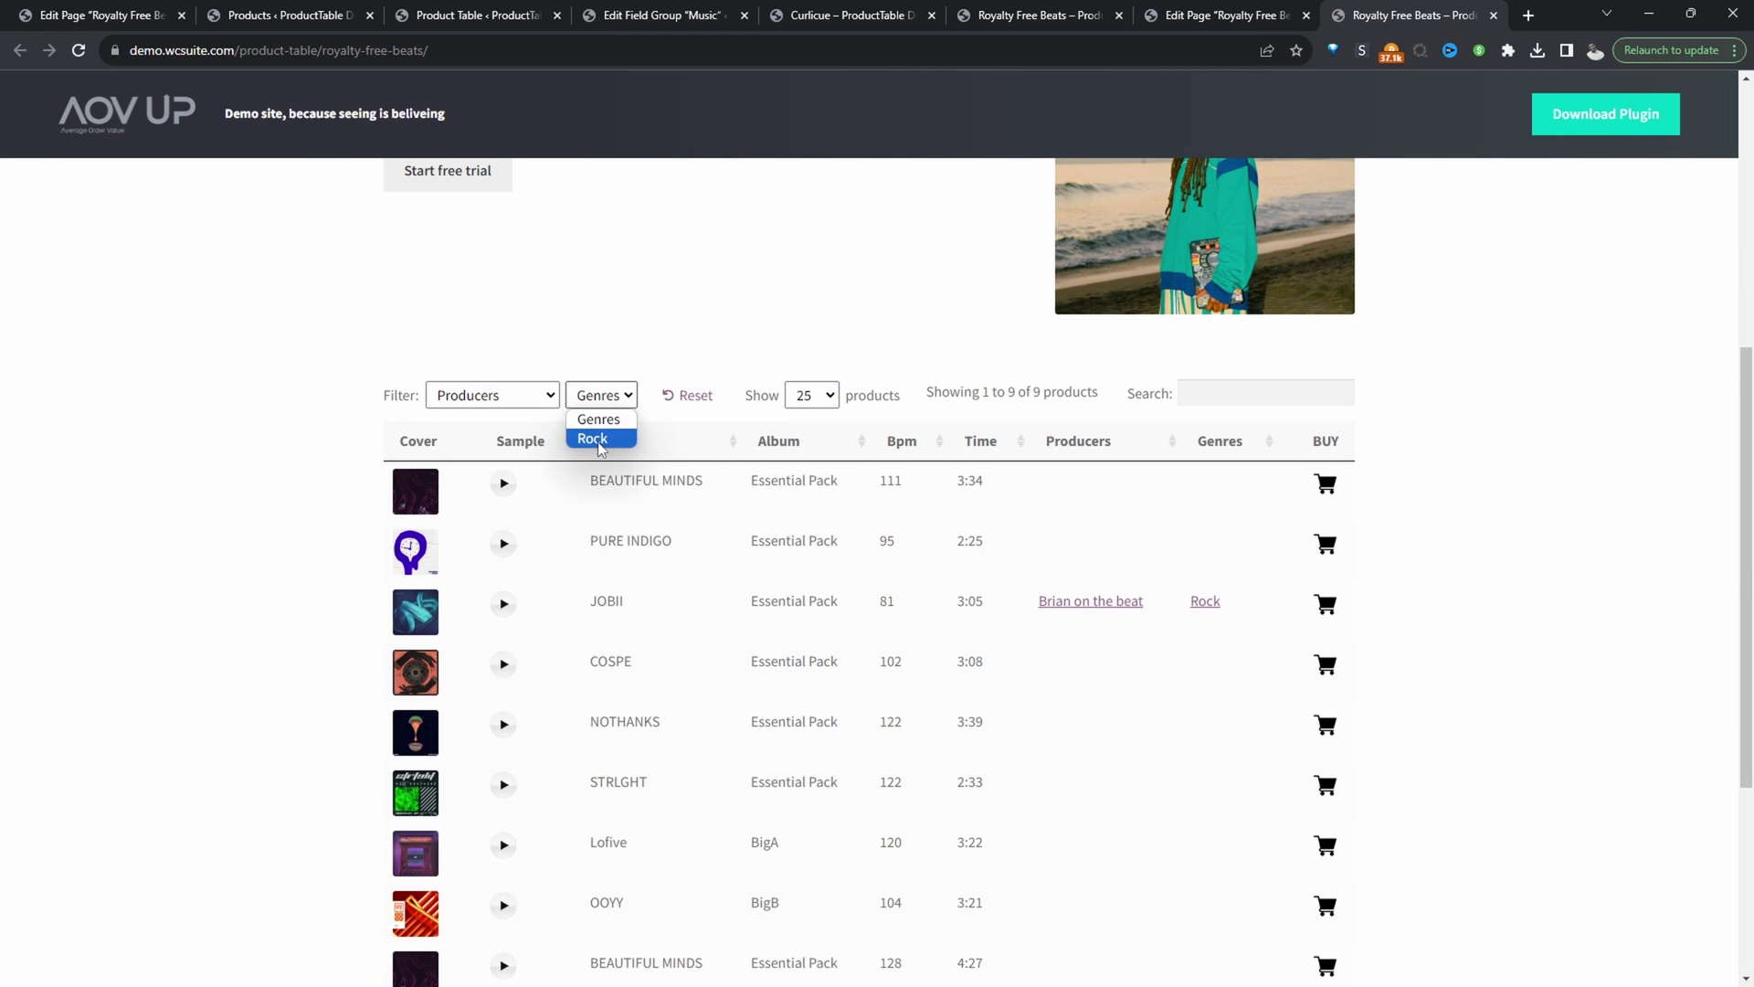
click(596, 441)
click(694, 471)
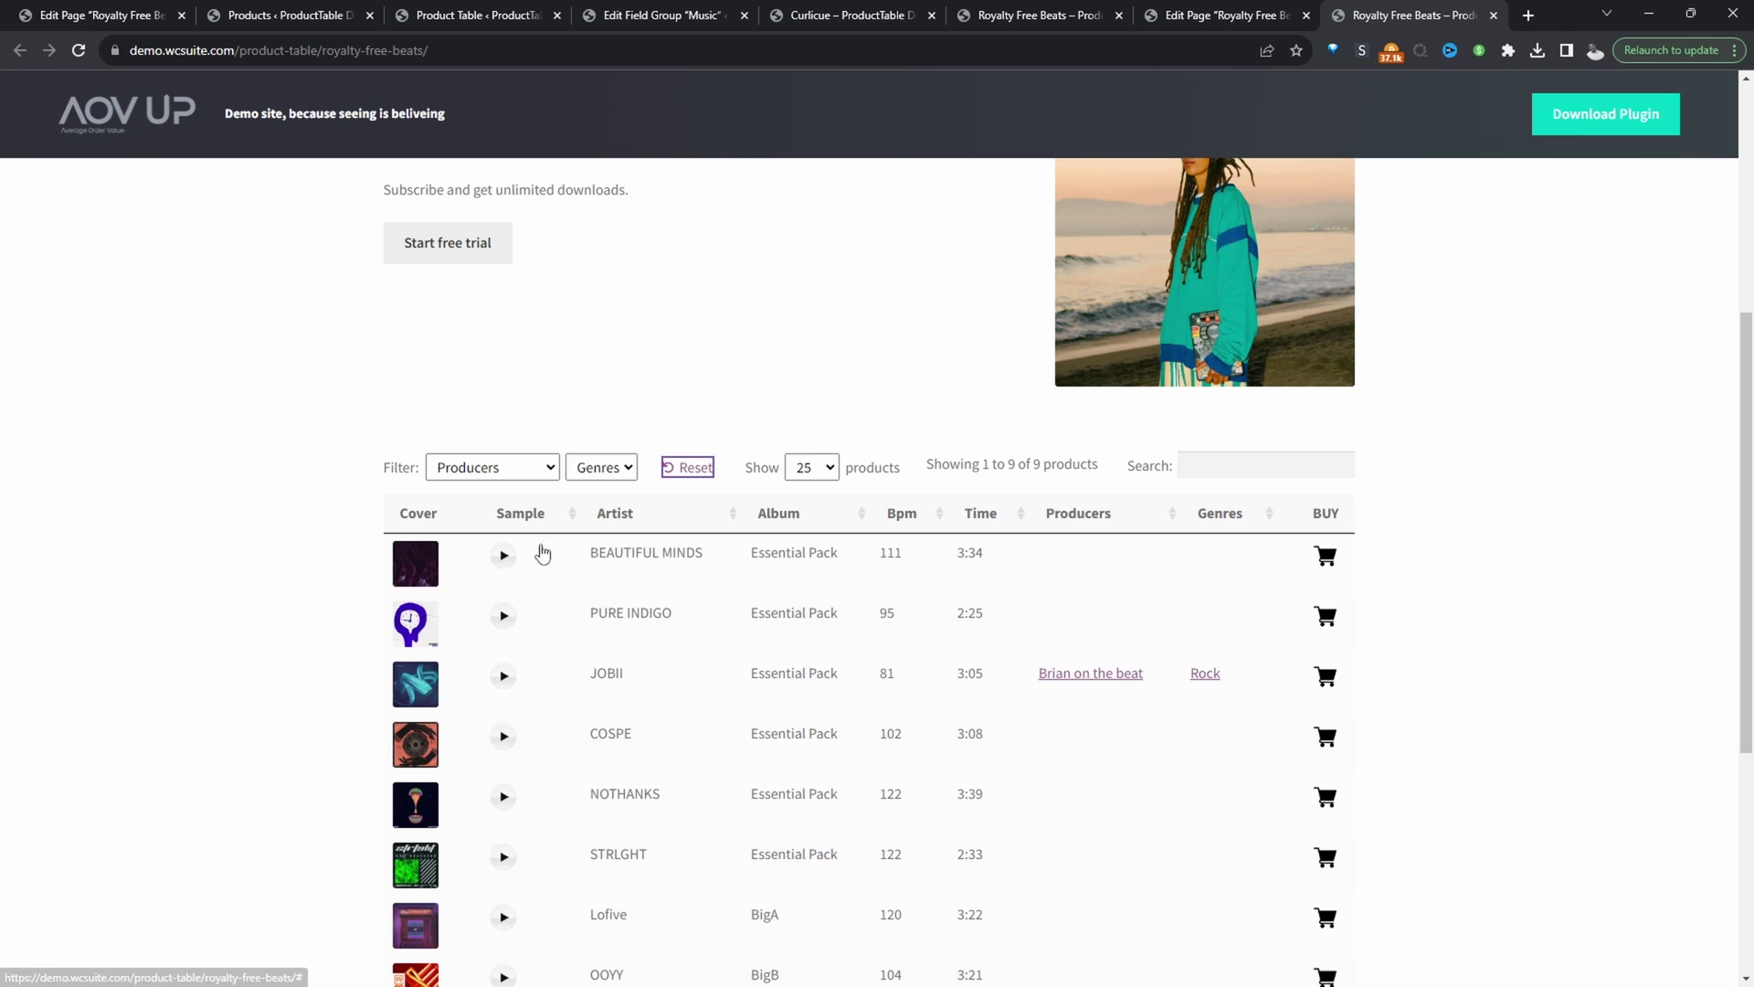
- Add the JOBII track to the cart from the table and proceed to the checkout page to review its fields
scroll(672, 521, down, 3)
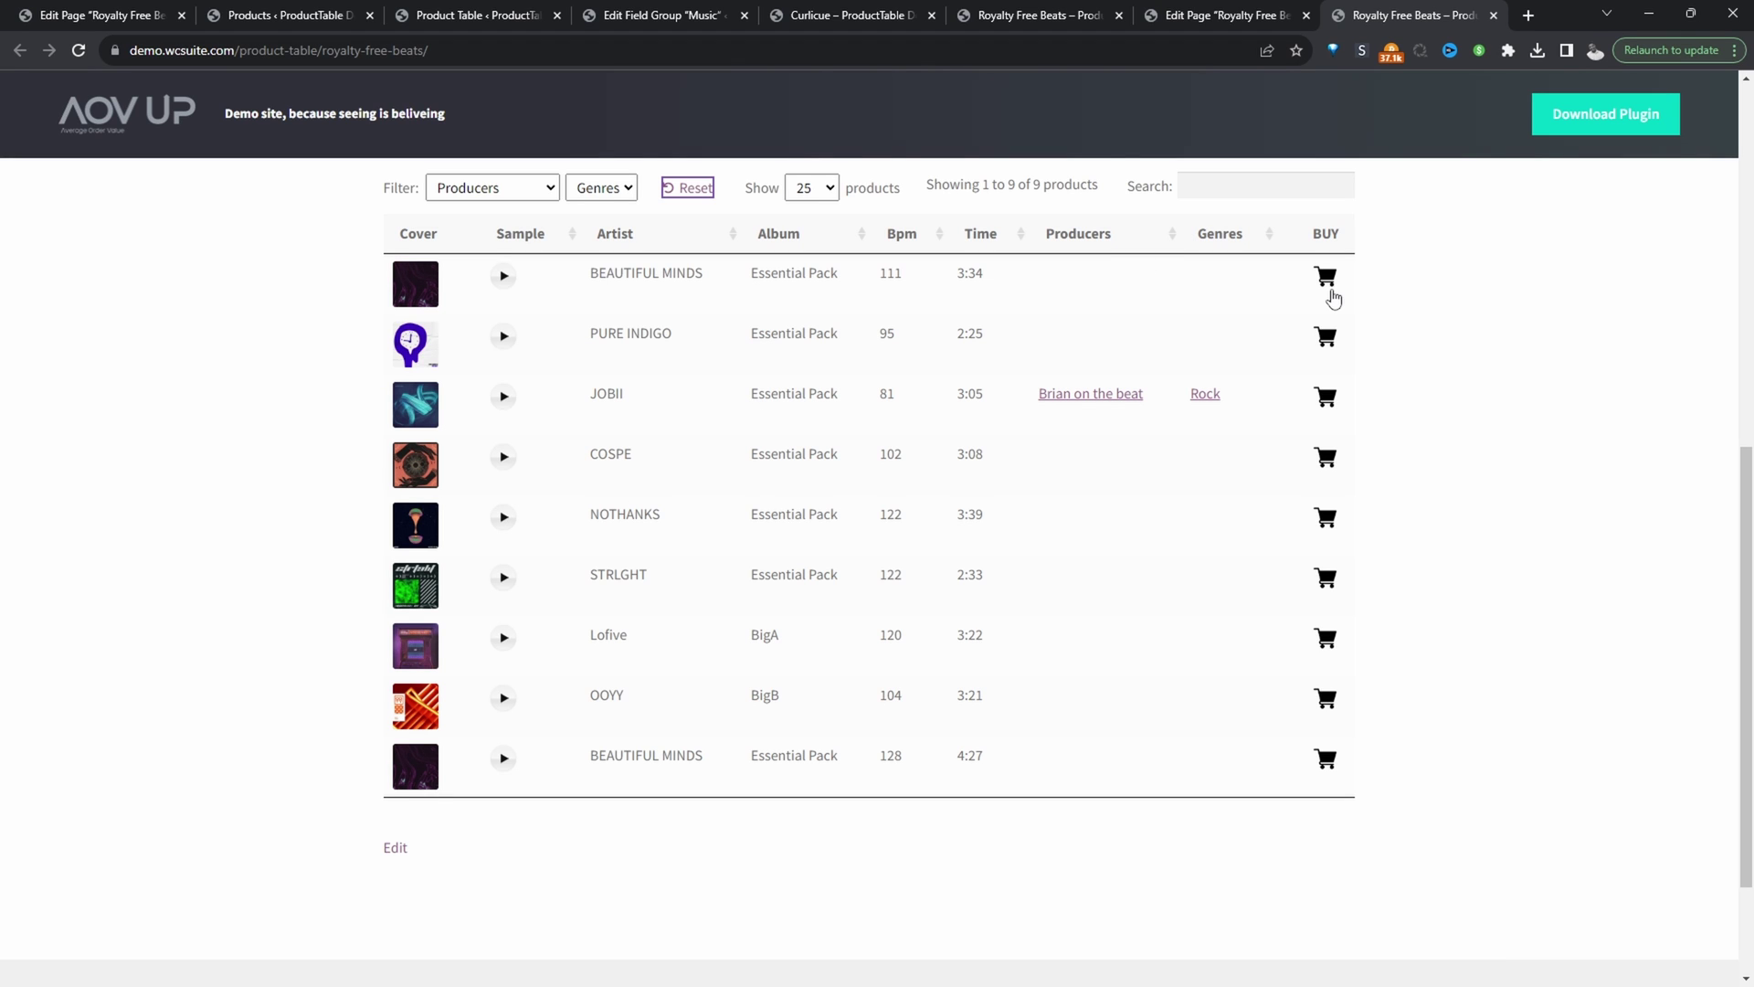
click(1325, 397)
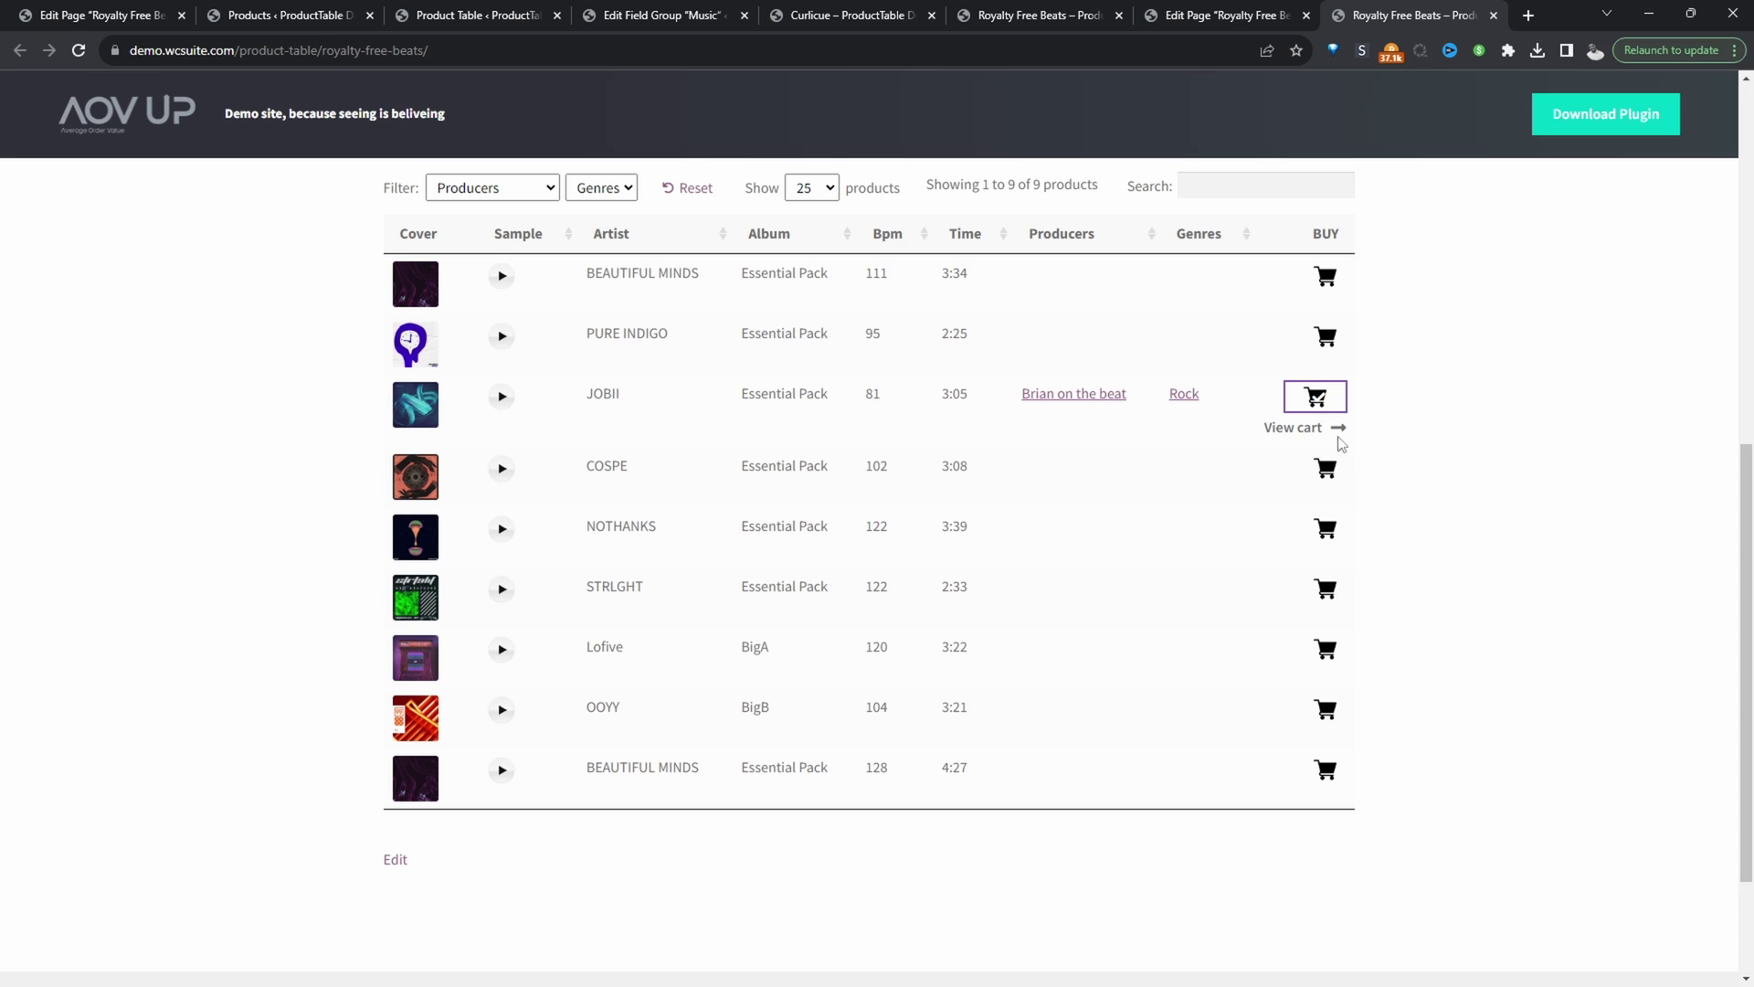
scroll(1294, 446, up, 1)
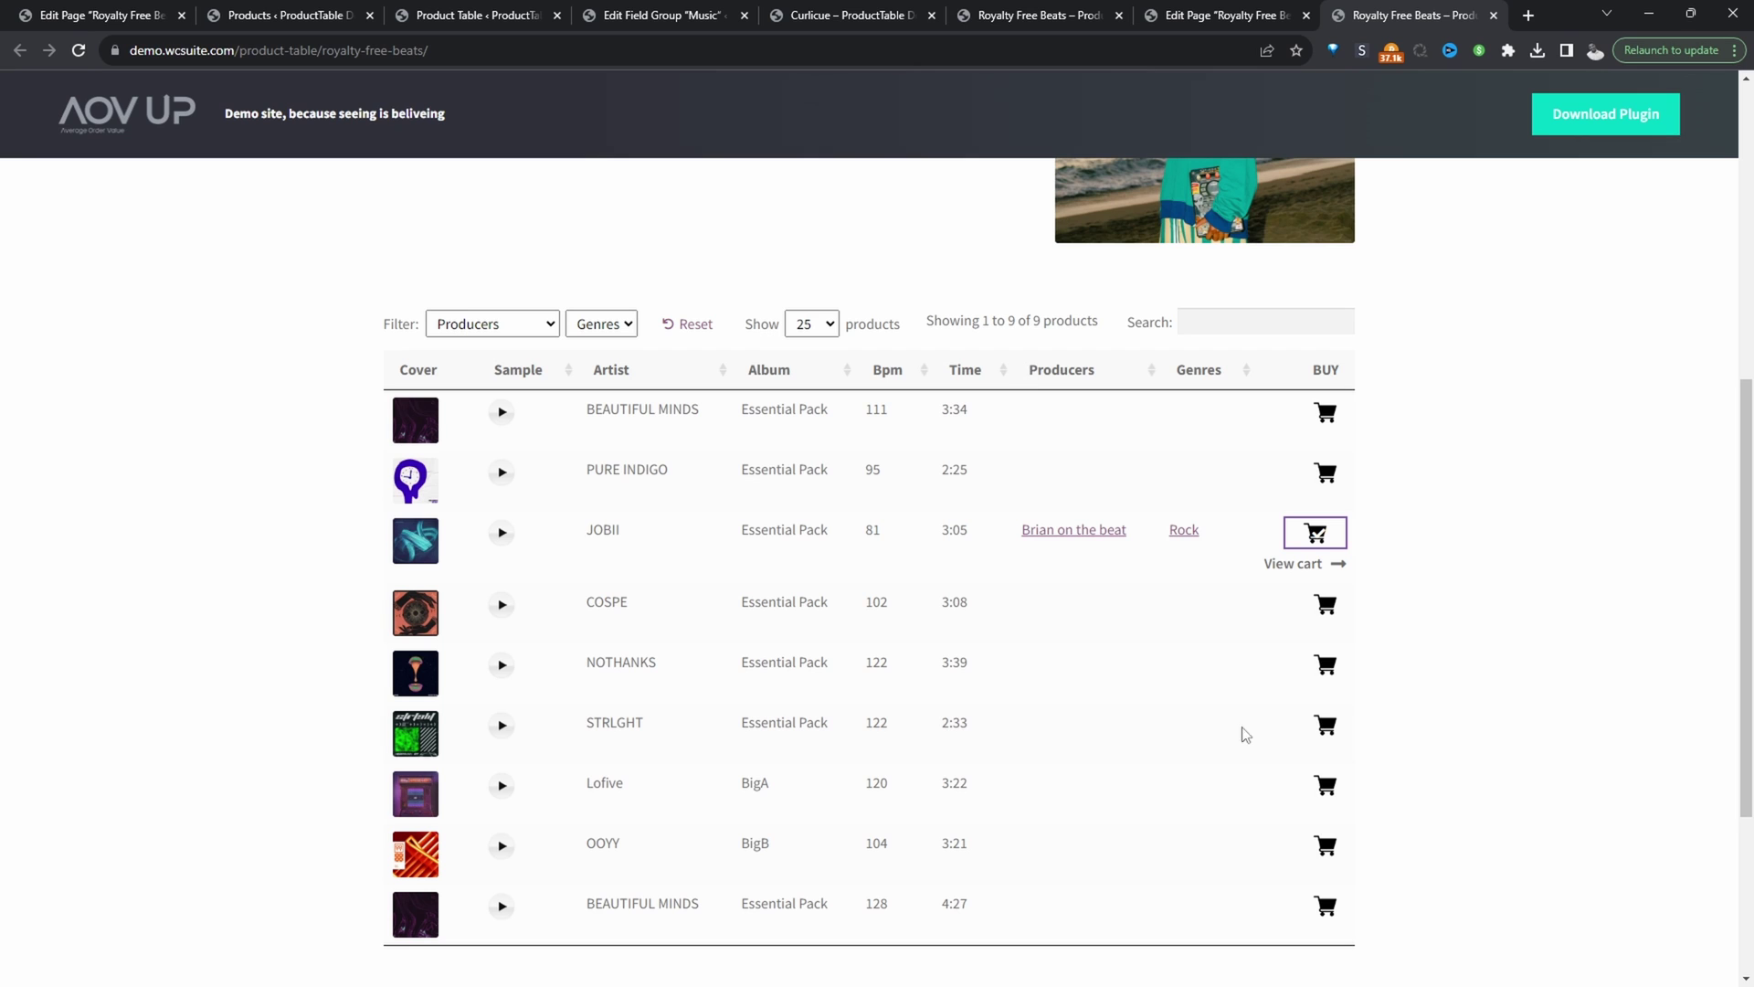
click(1290, 564)
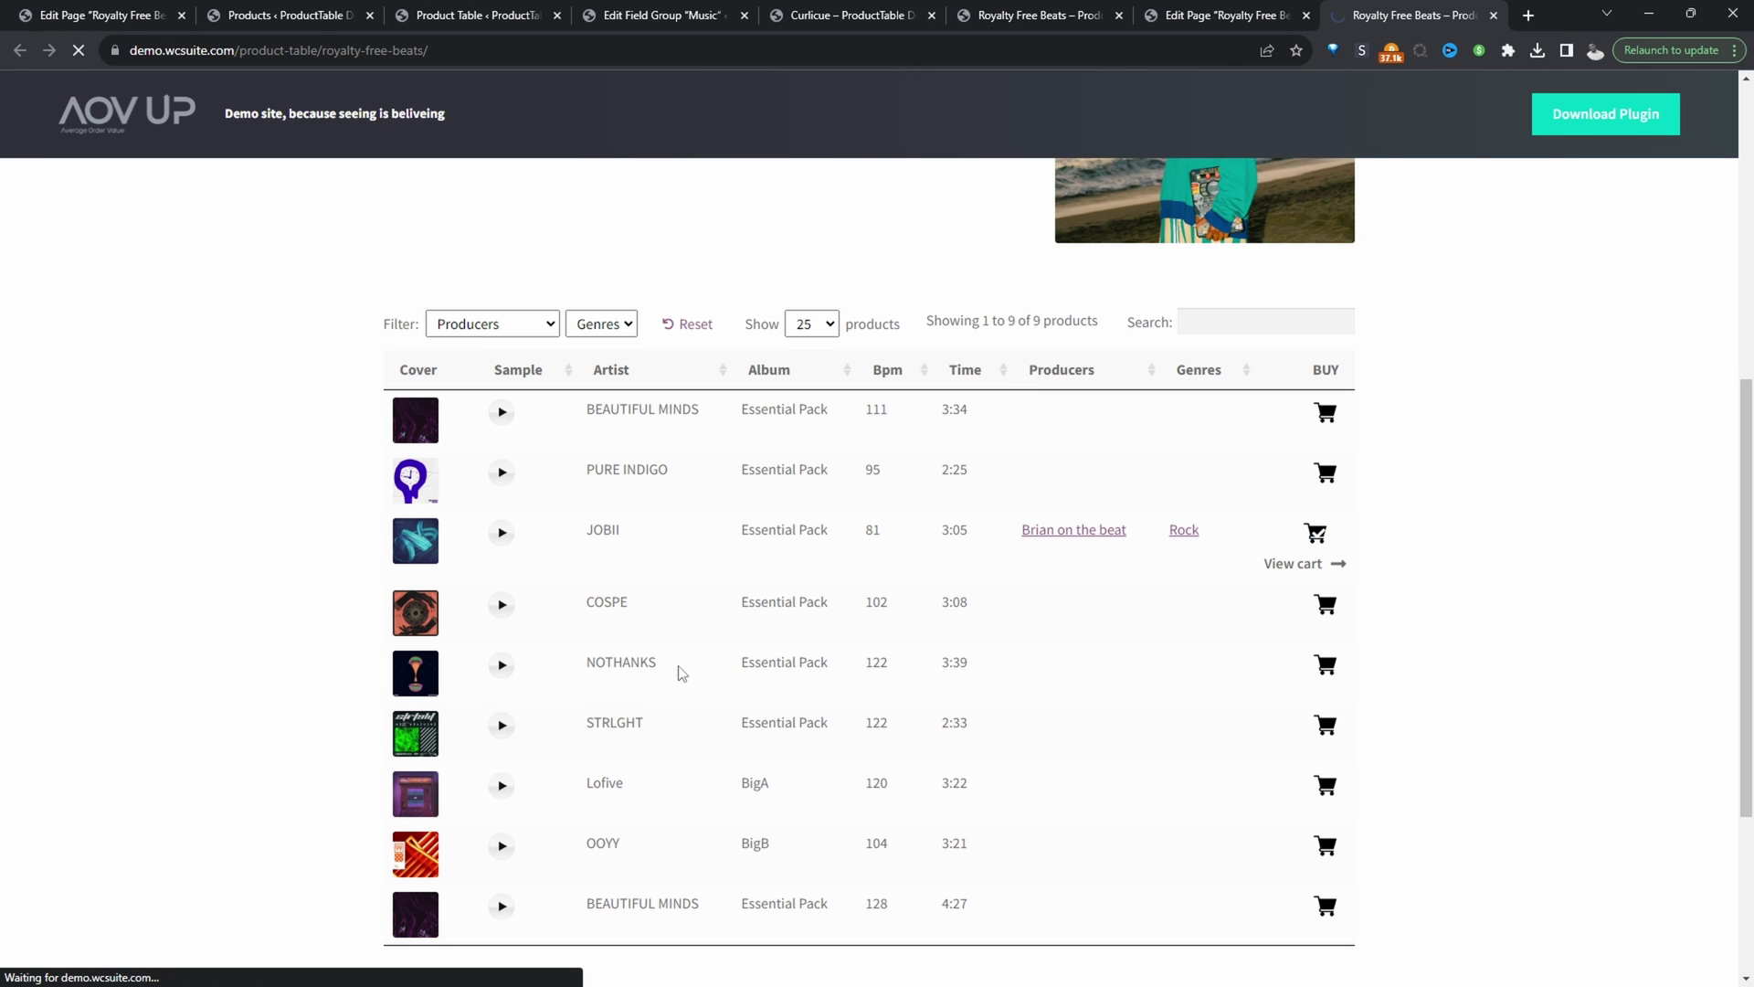
scroll(1117, 713, down, 5)
click(1065, 587)
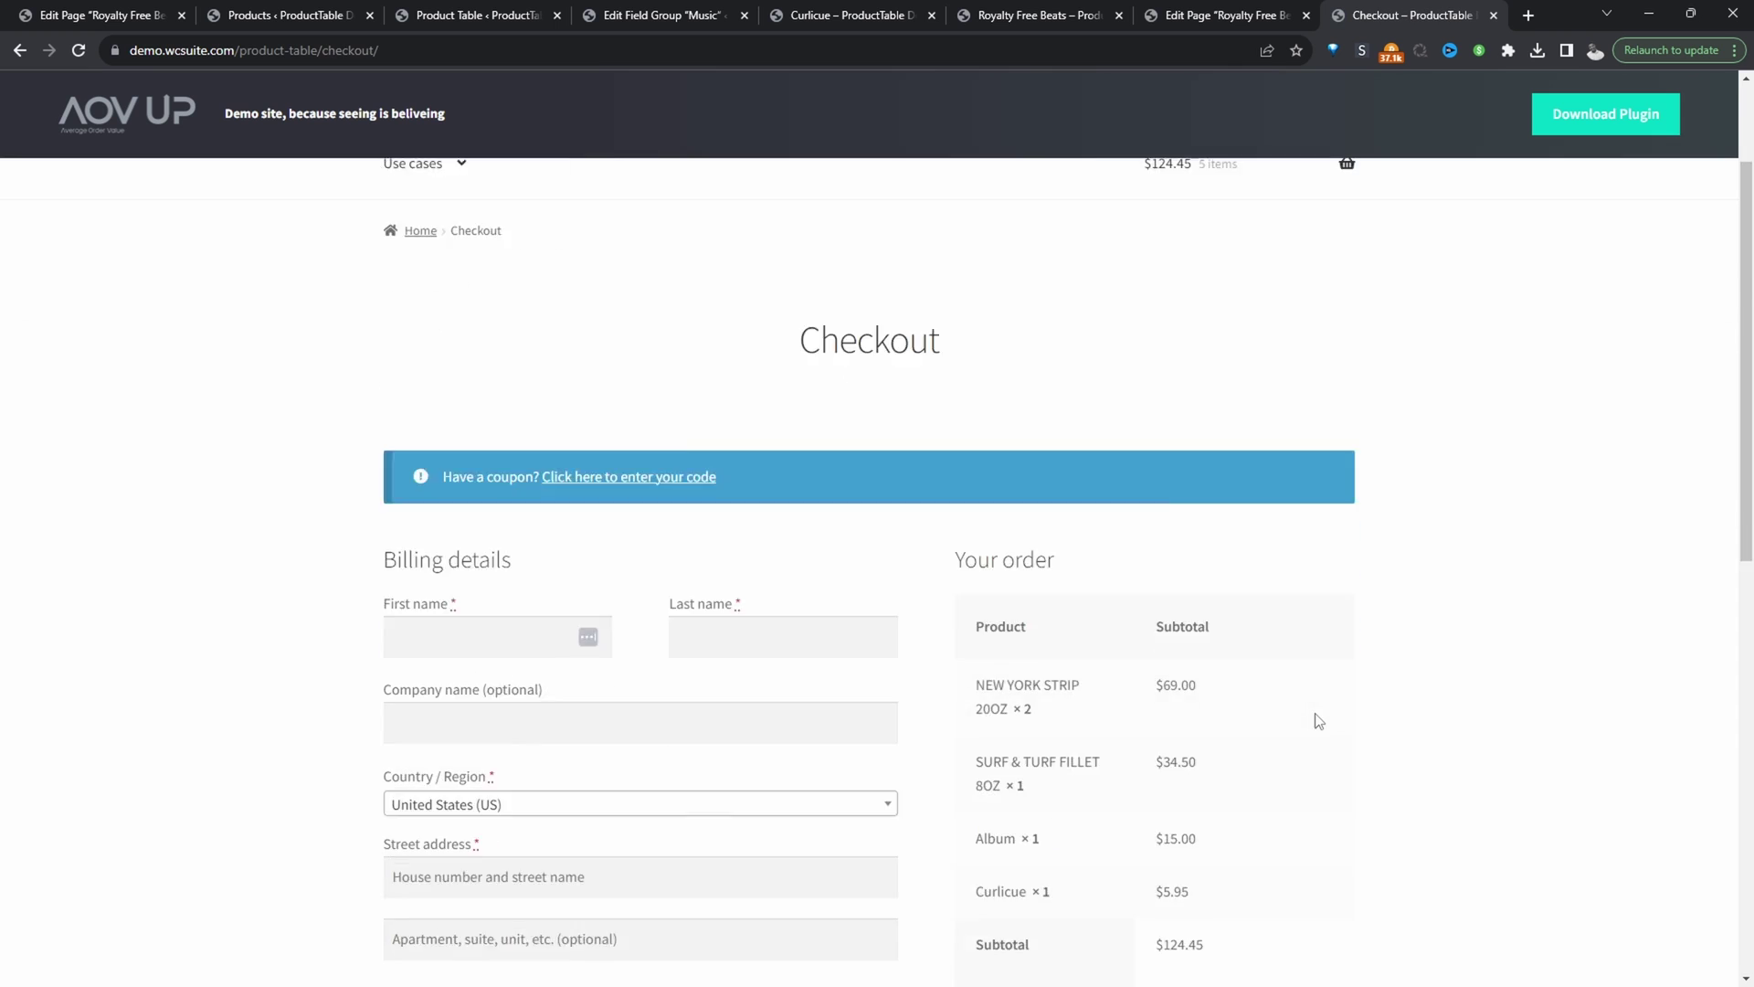
scroll(701, 594, down, 9)
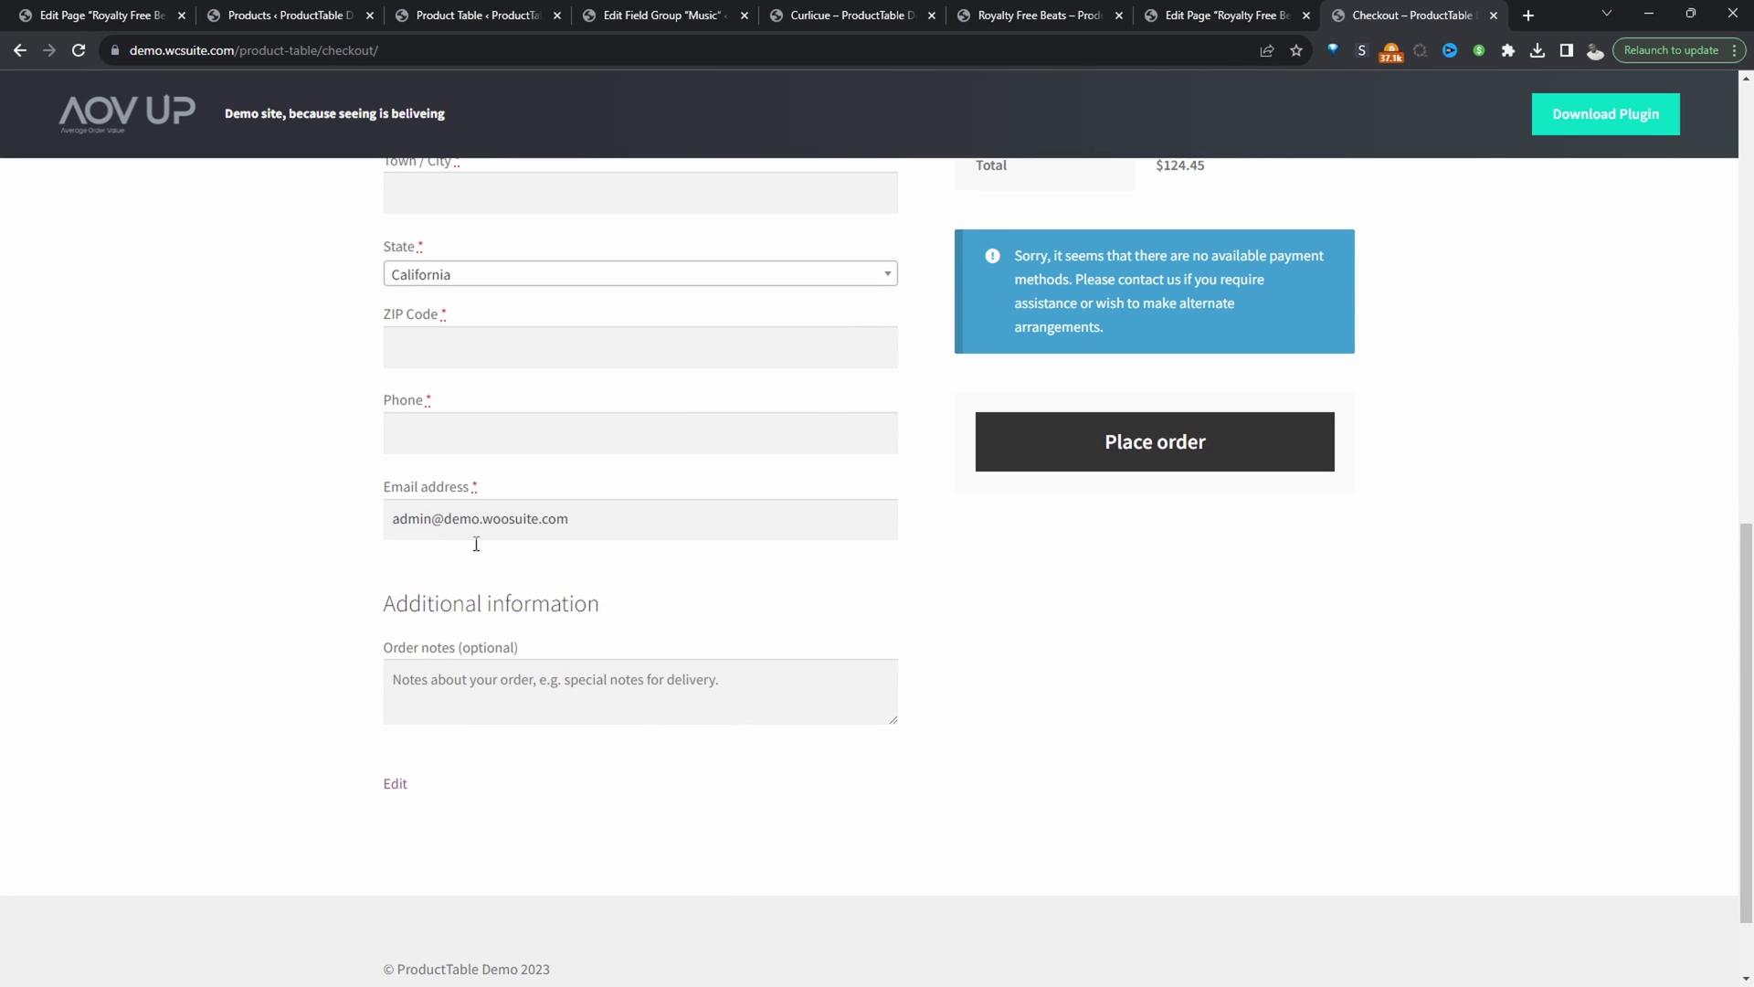
scroll(674, 717, up, 10)
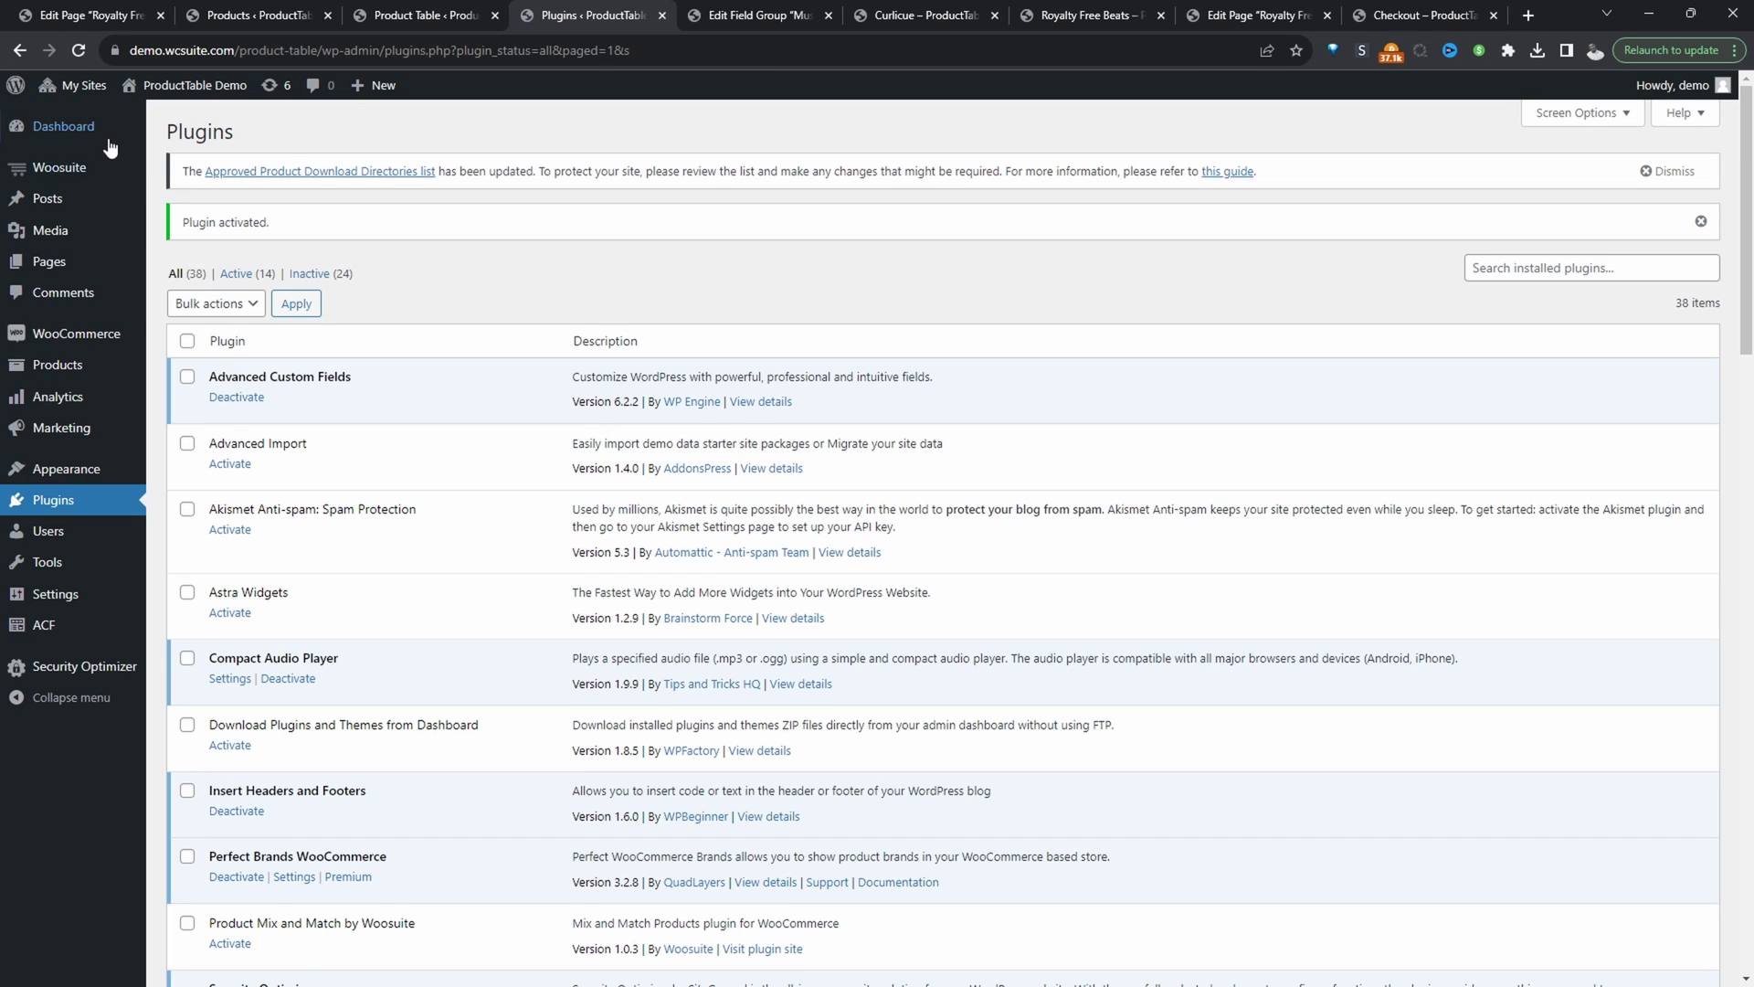
- Open the mini cart settings of Woosuite AIO Checkout and enable the mini cart
mouse_move(98, 166)
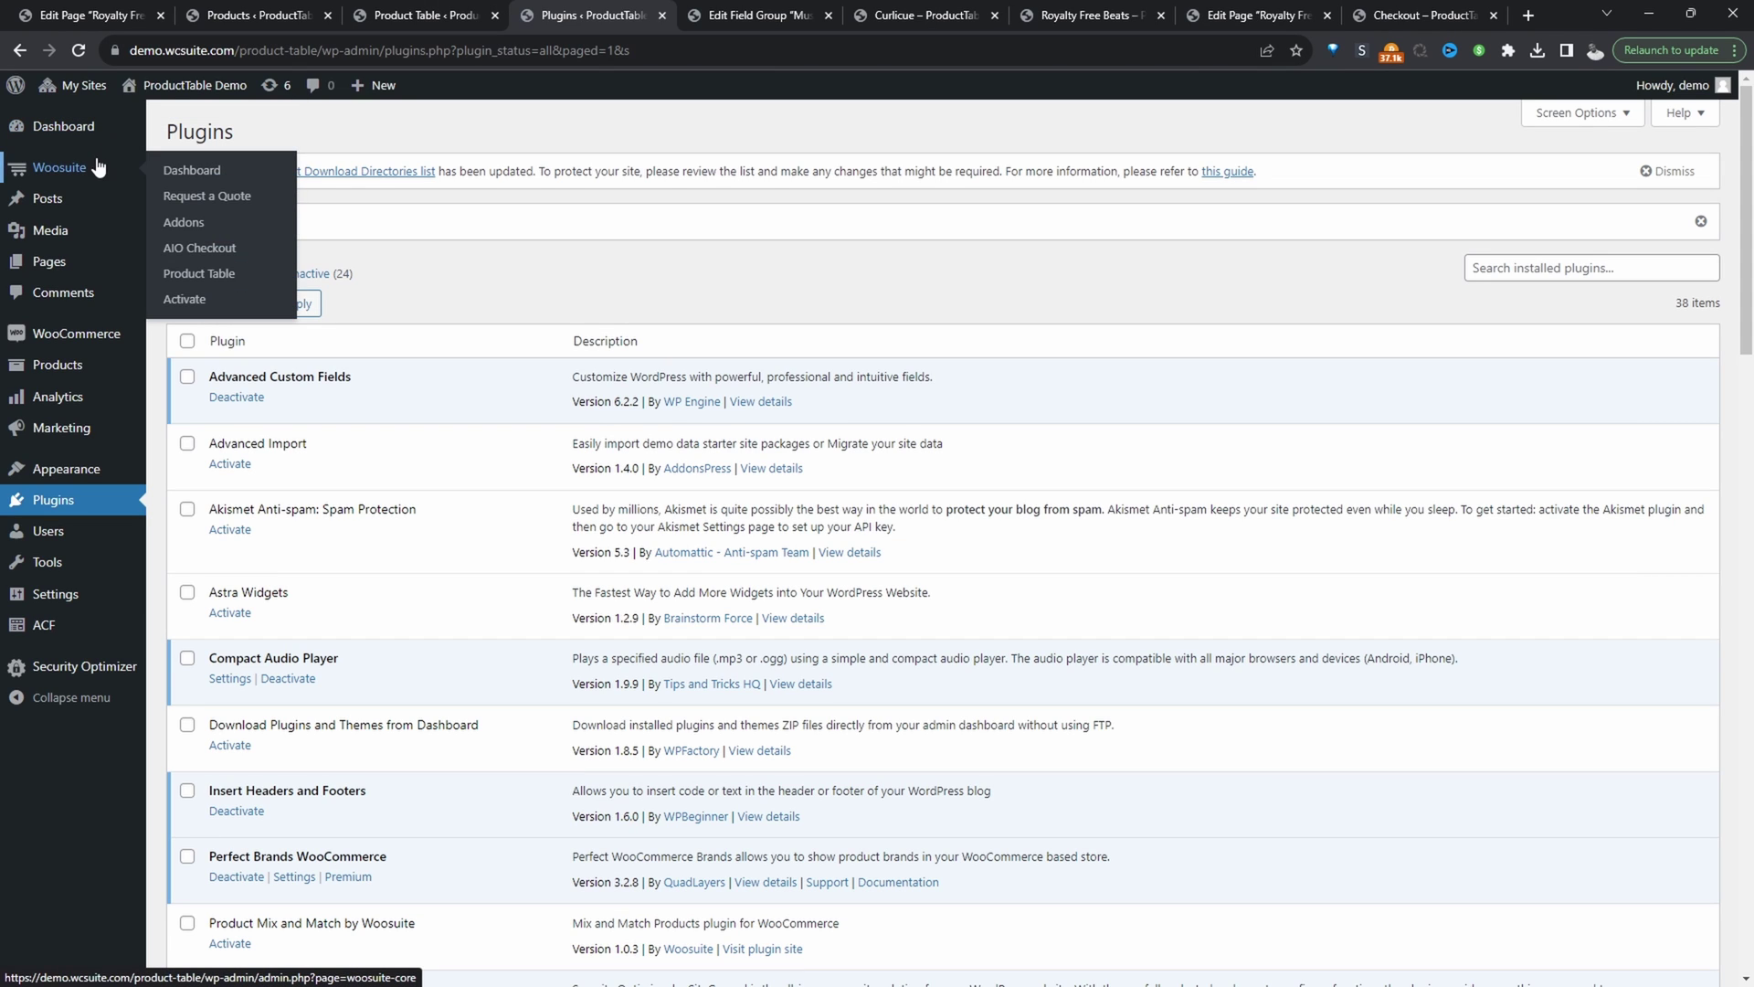
click(222, 248)
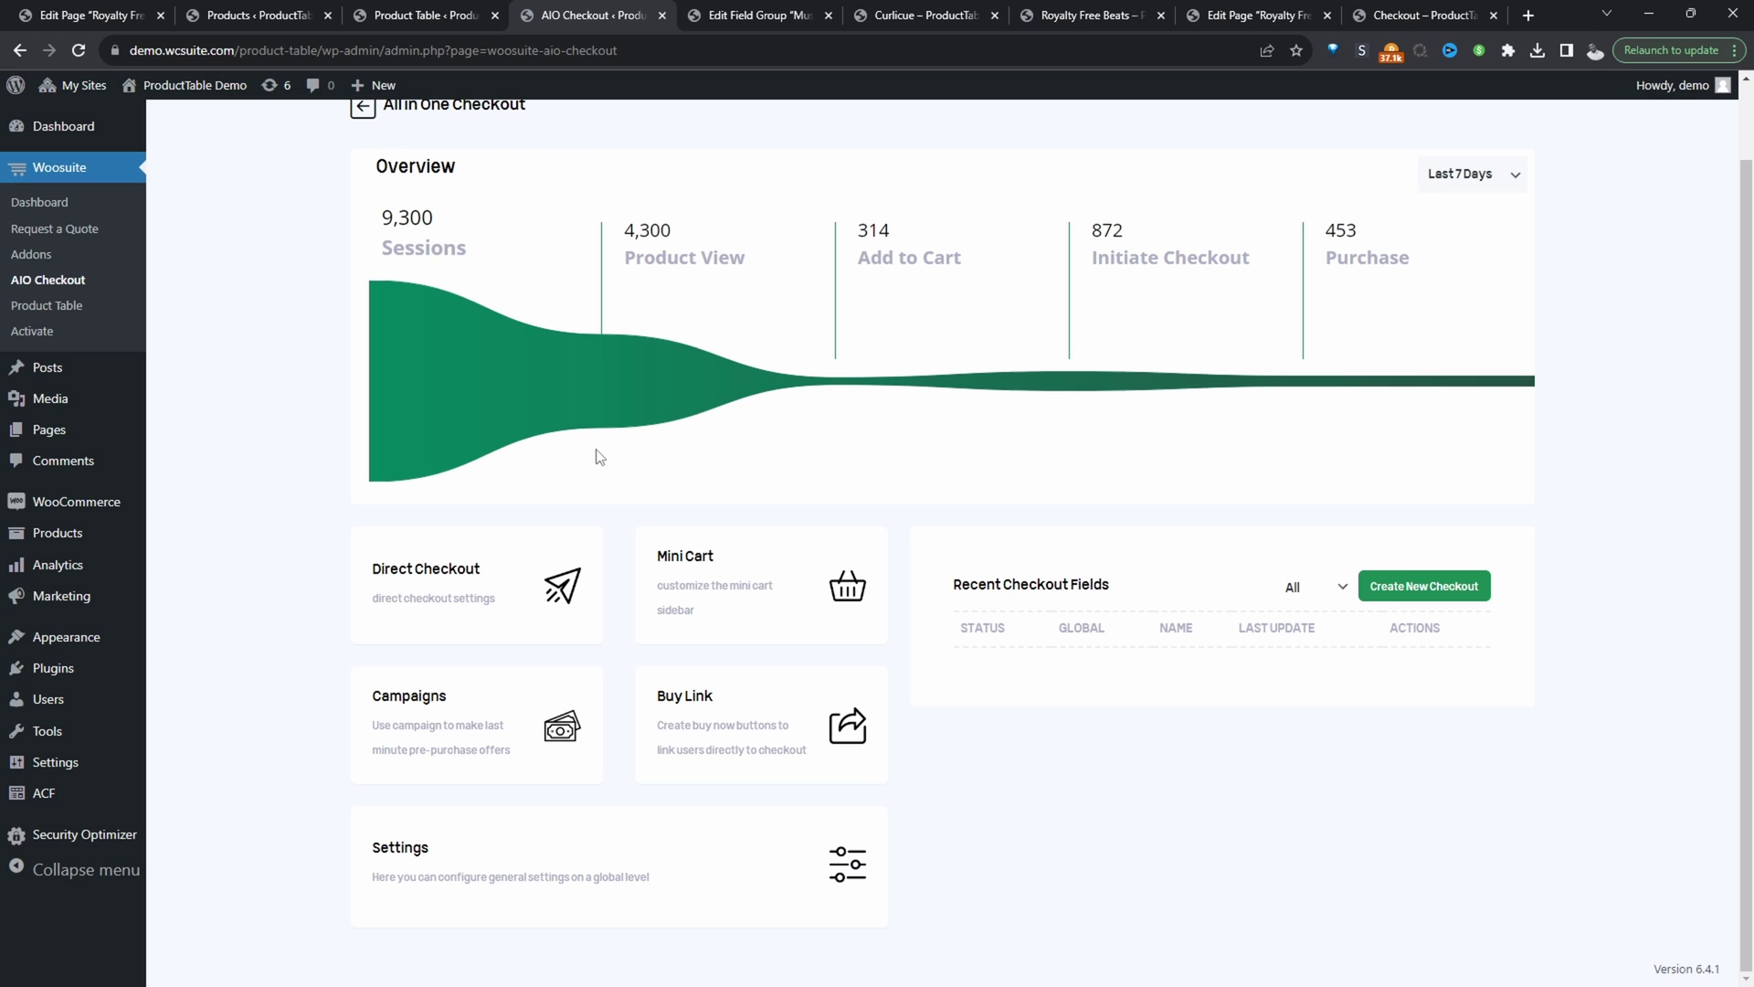
click(791, 589)
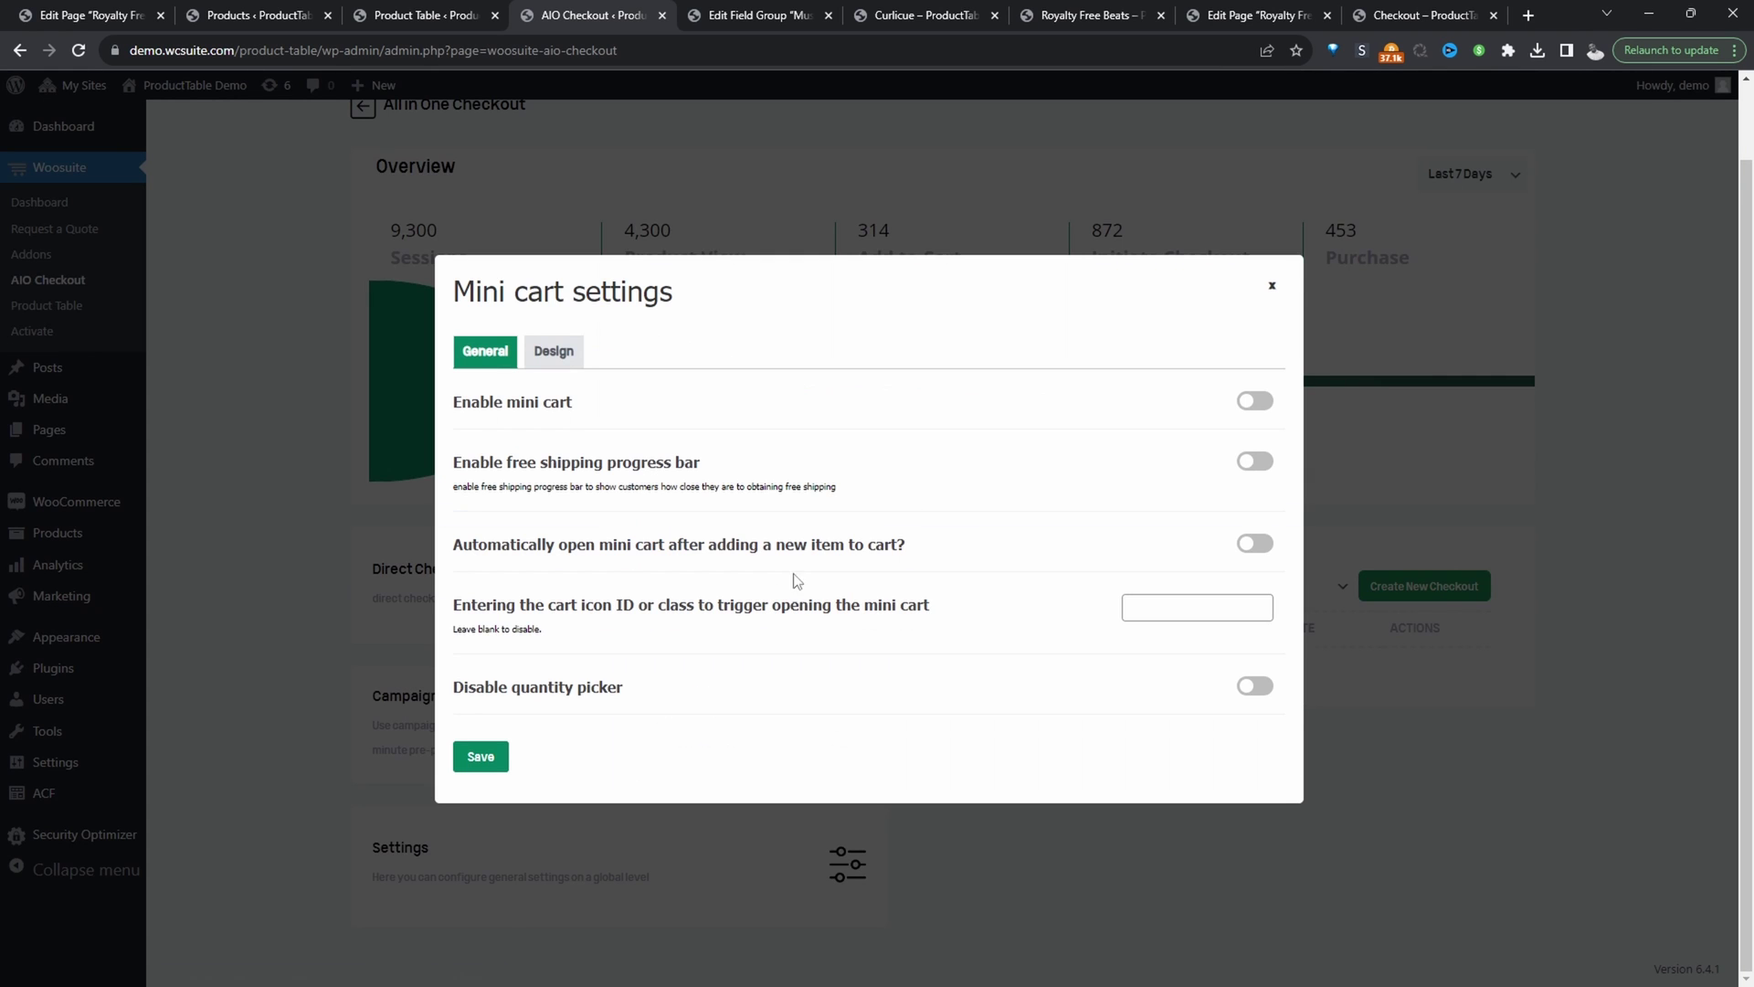
click(1250, 403)
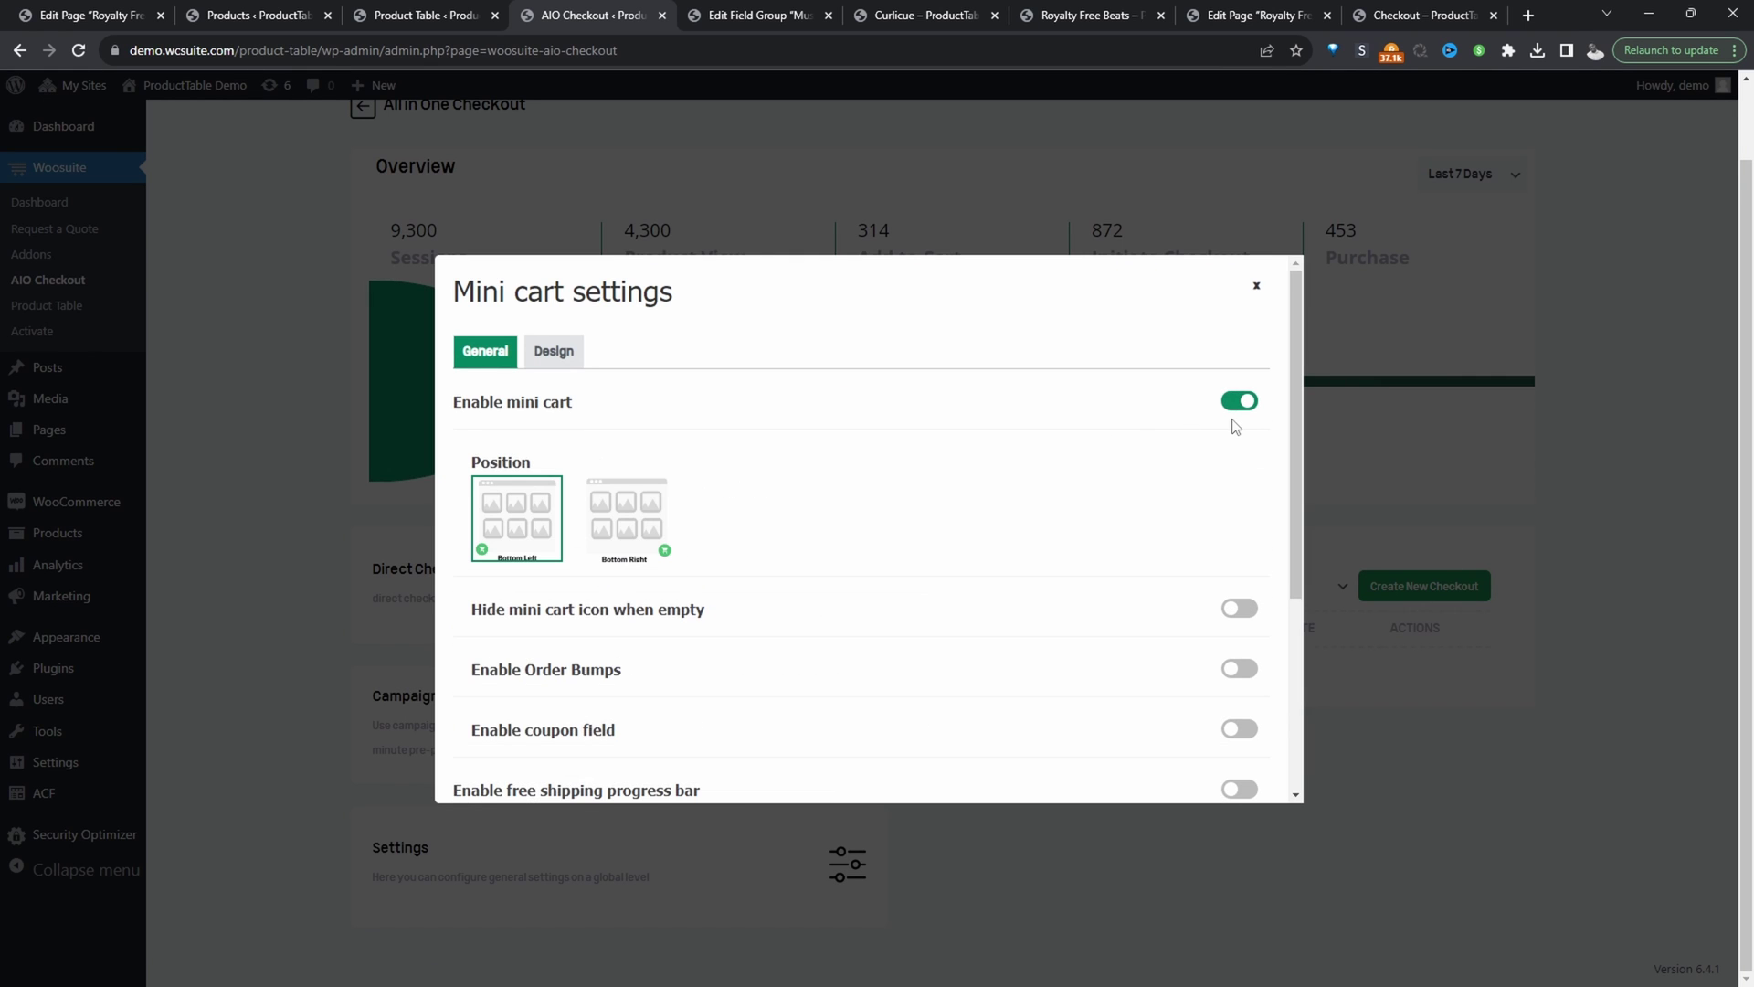
- Enable Order Bumps with the default style in the mini cart settings and save them
scroll(712, 503, down, 3)
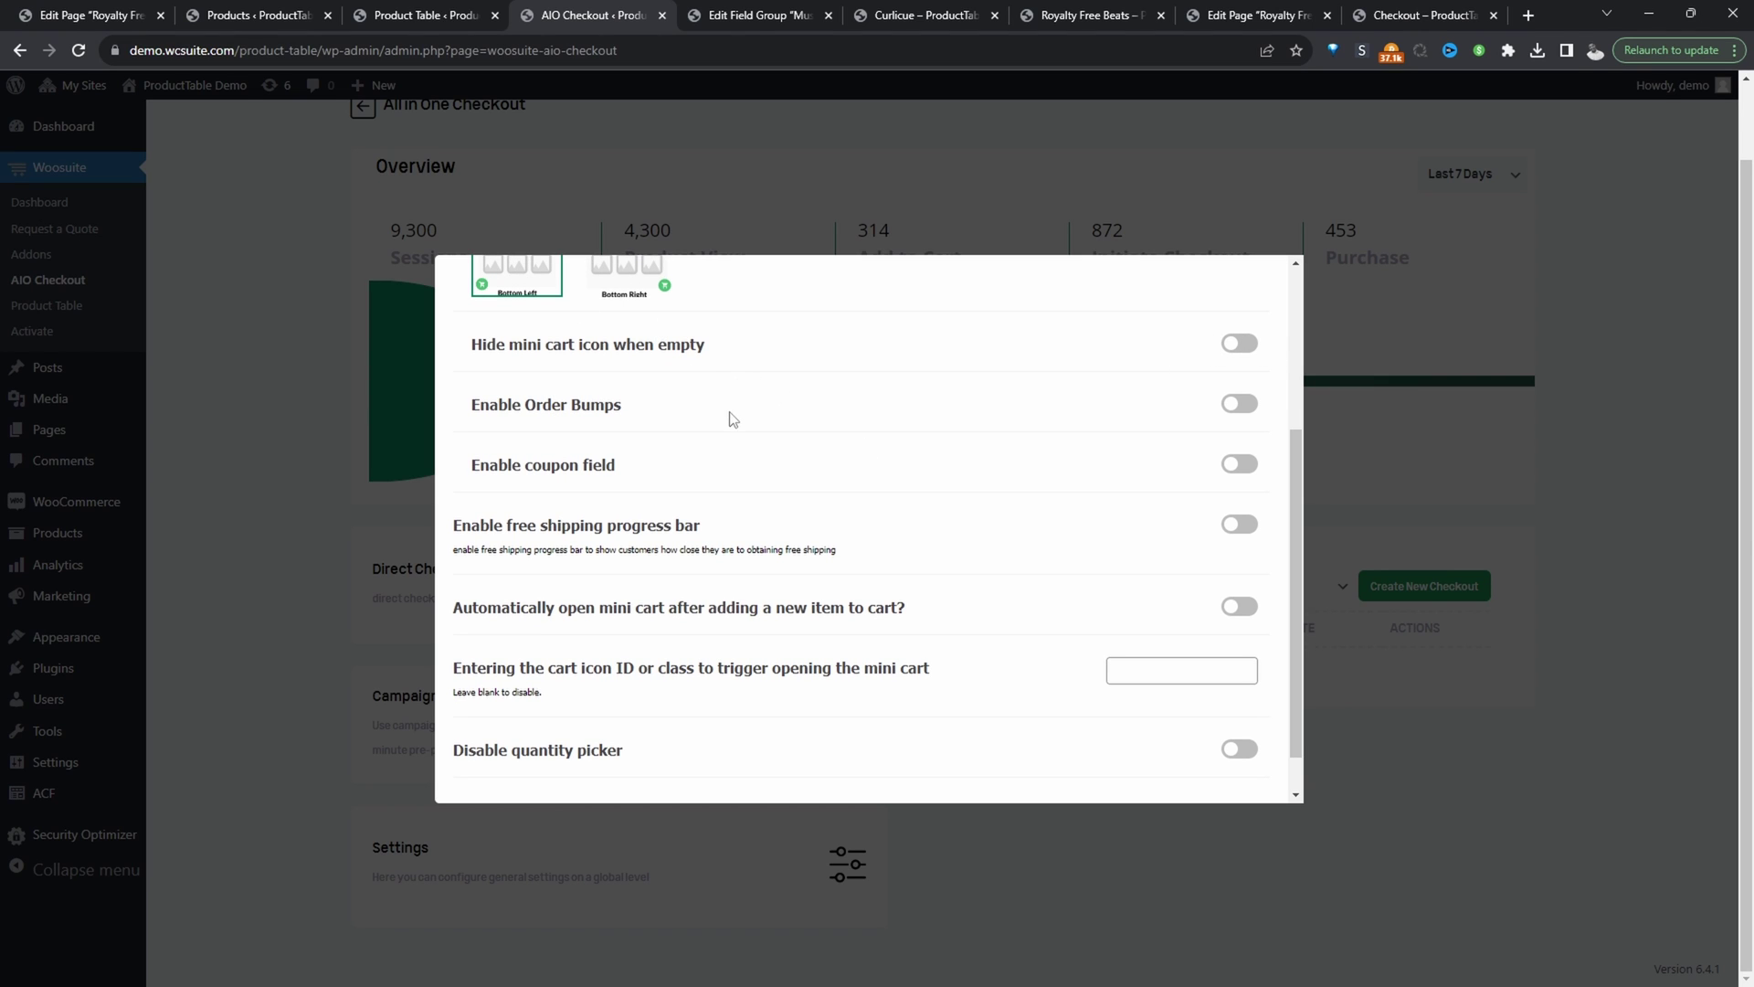
click(1241, 405)
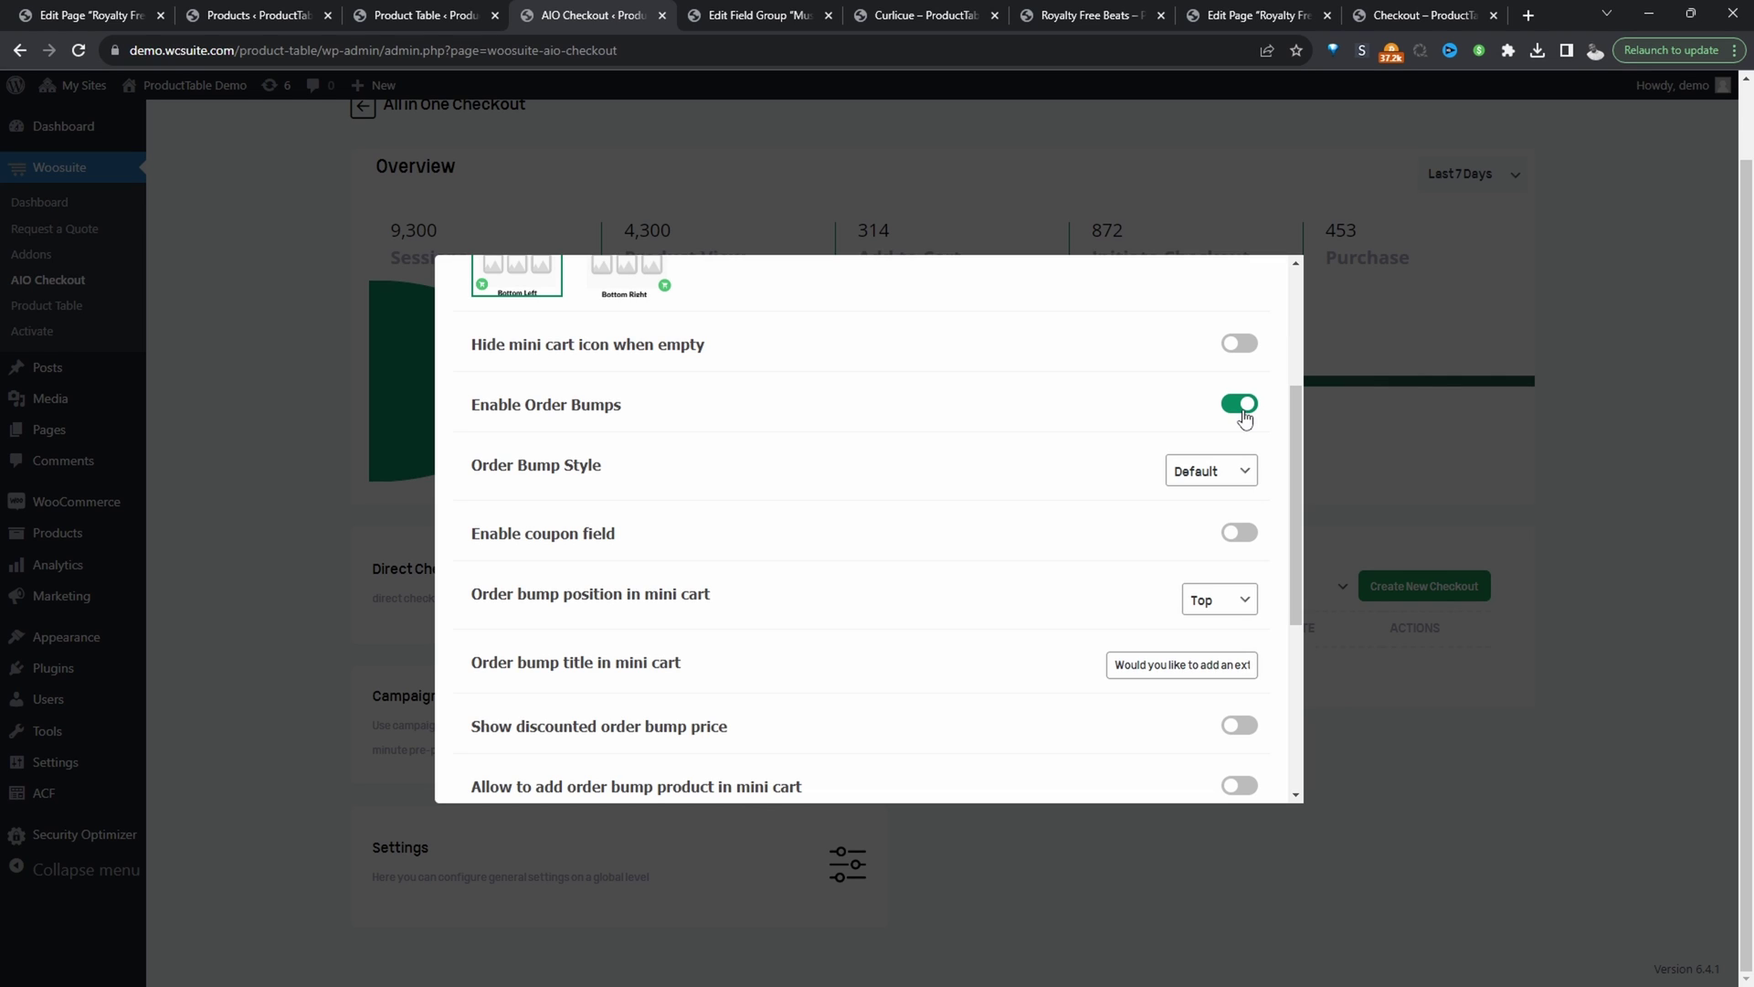
scroll(1243, 418, down, 5)
click(484, 769)
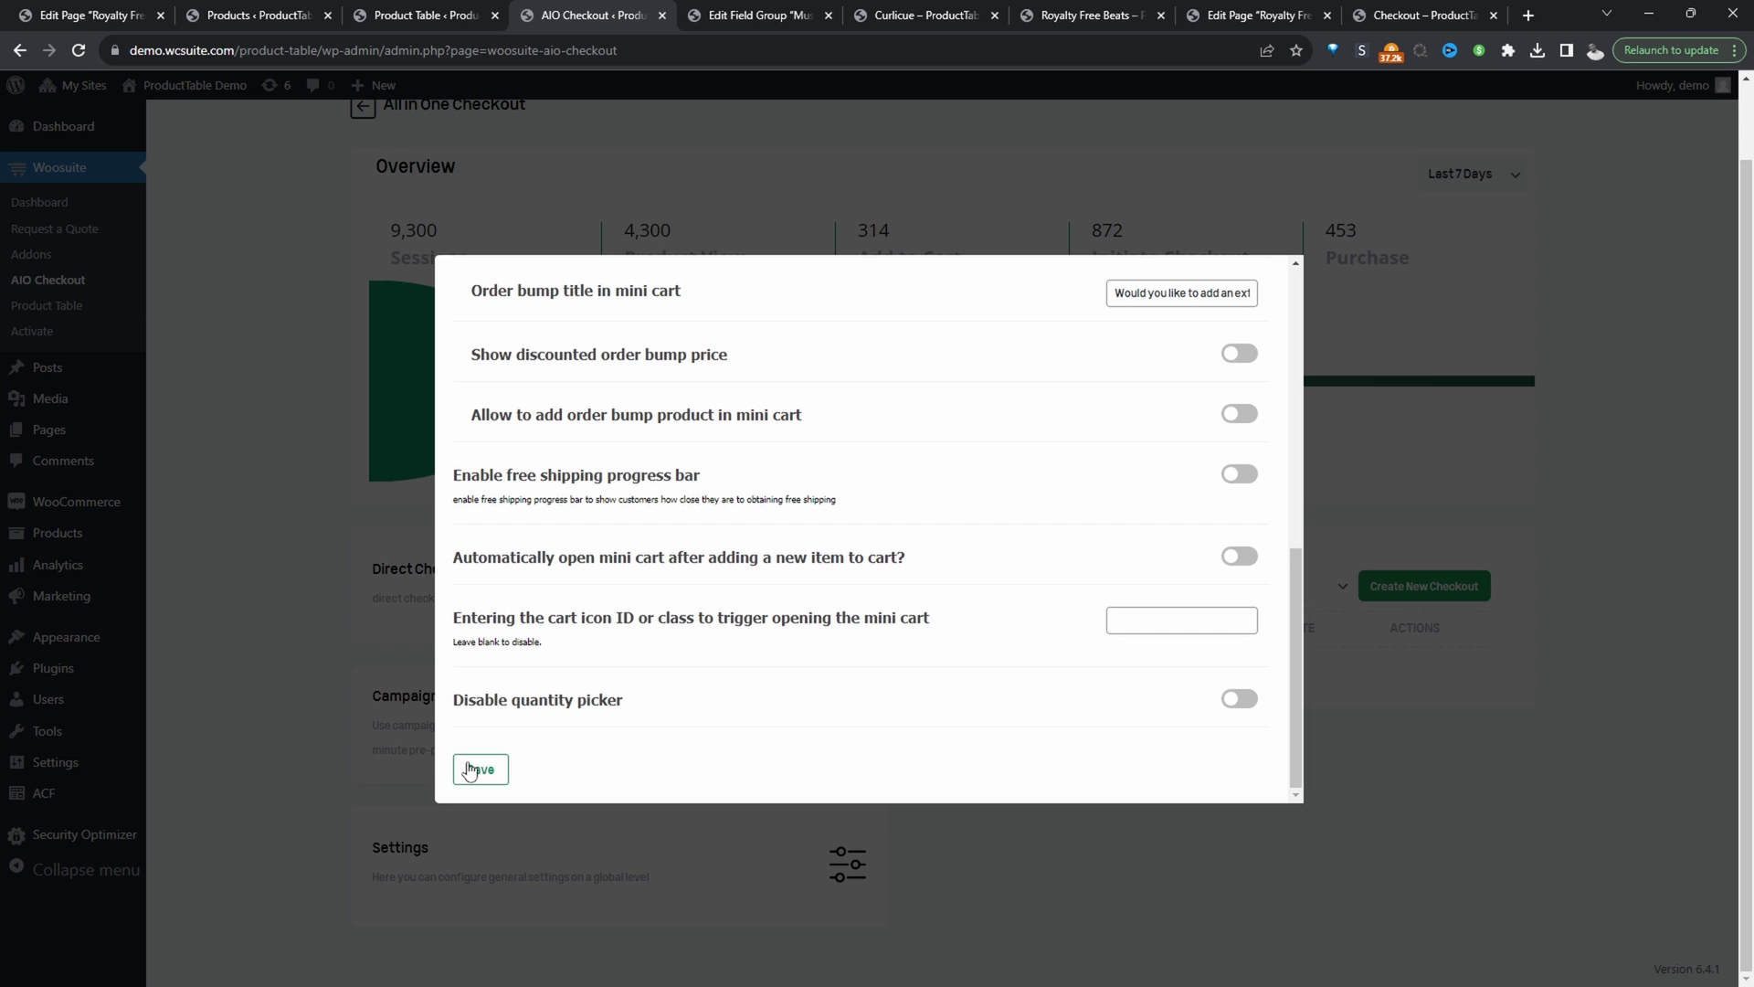
scroll(649, 541, up, 6)
scroll(648, 541, up, 1)
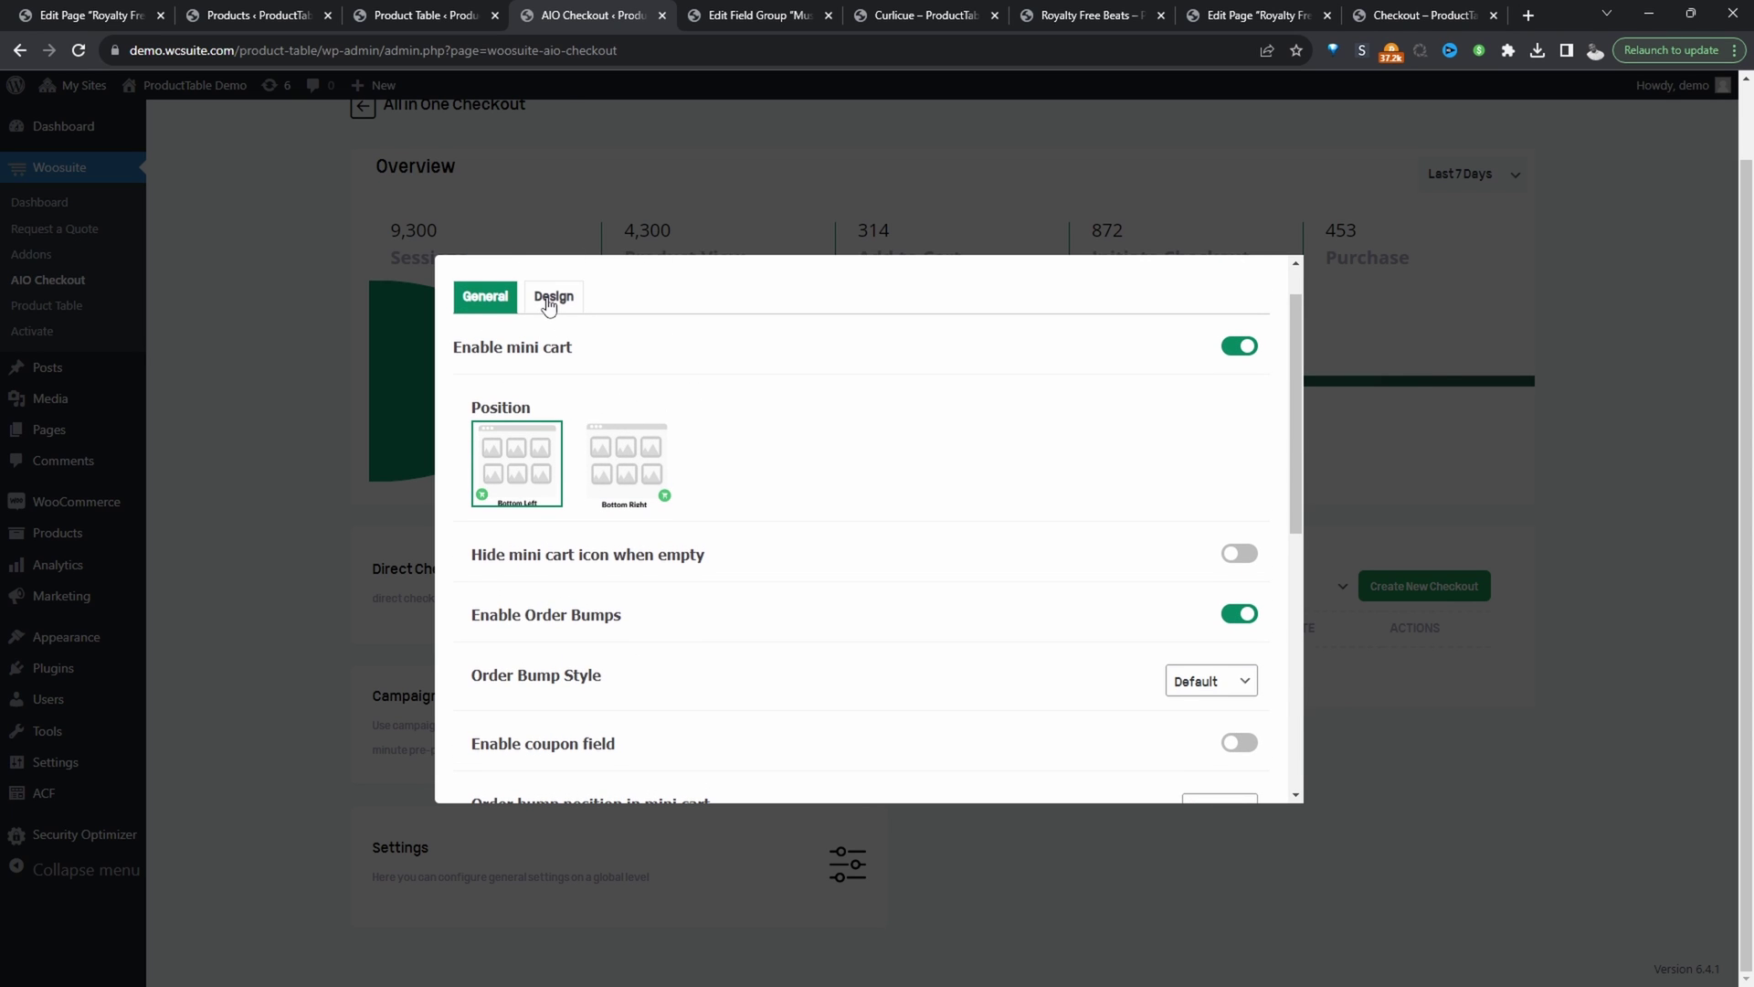
scroll(512, 439, down, 7)
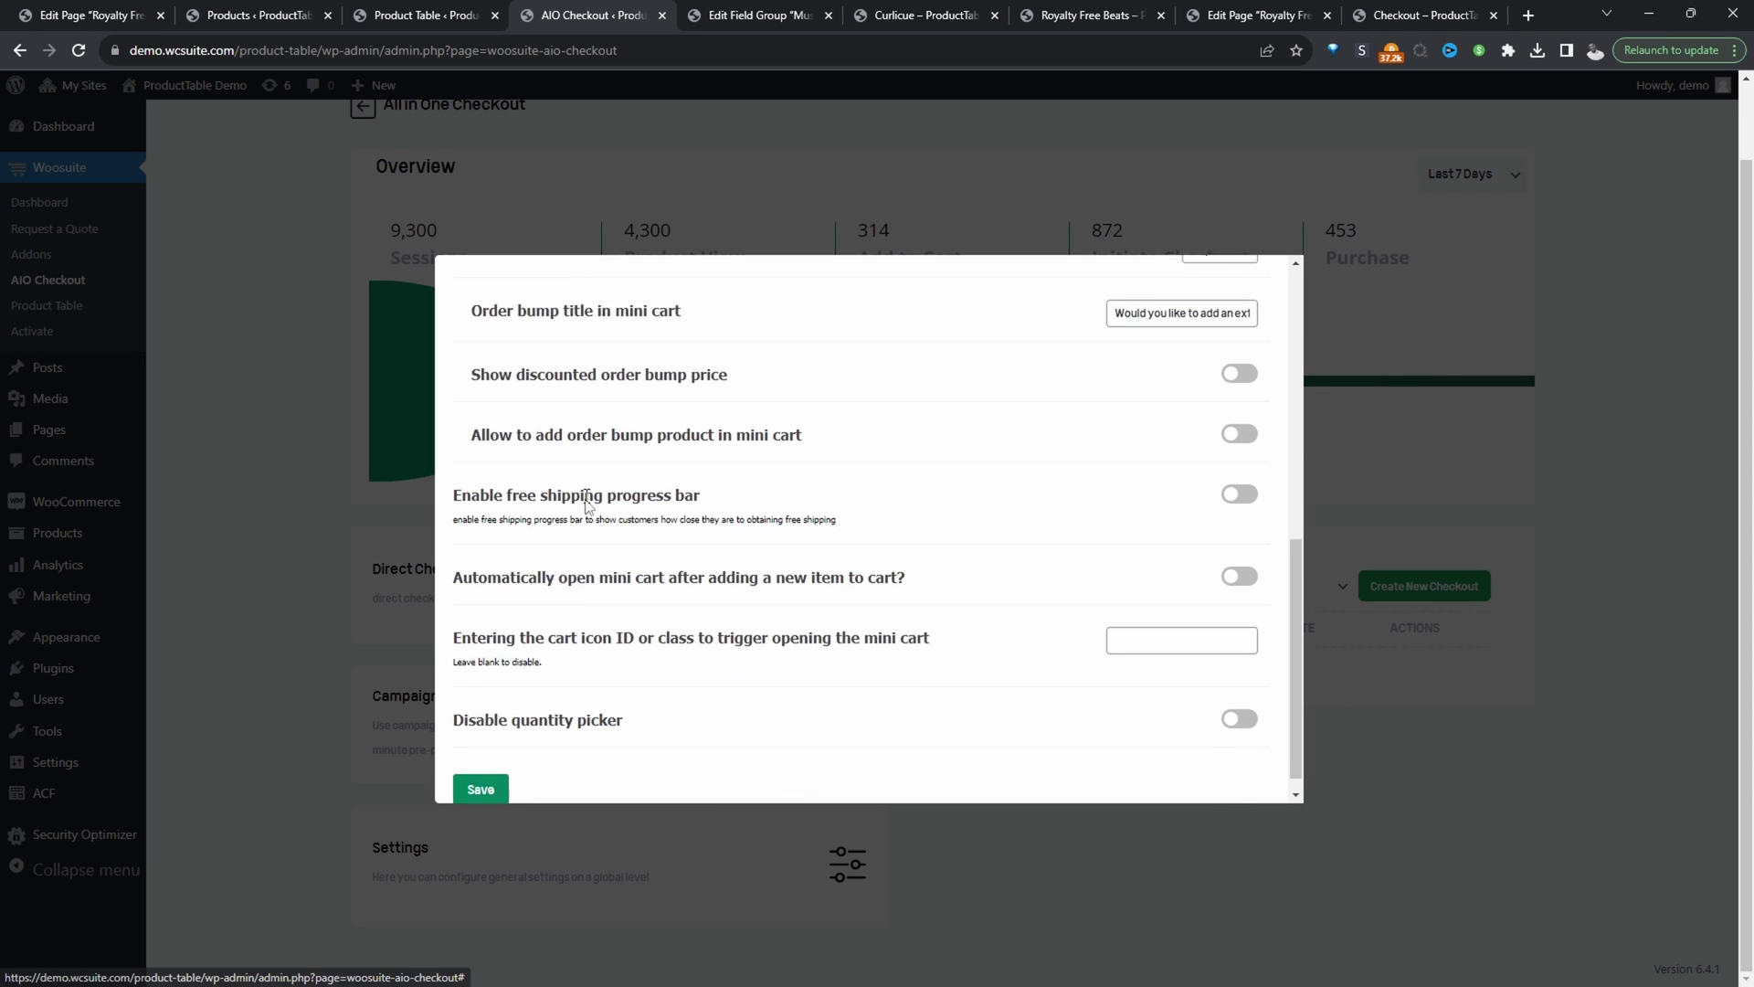
click(498, 781)
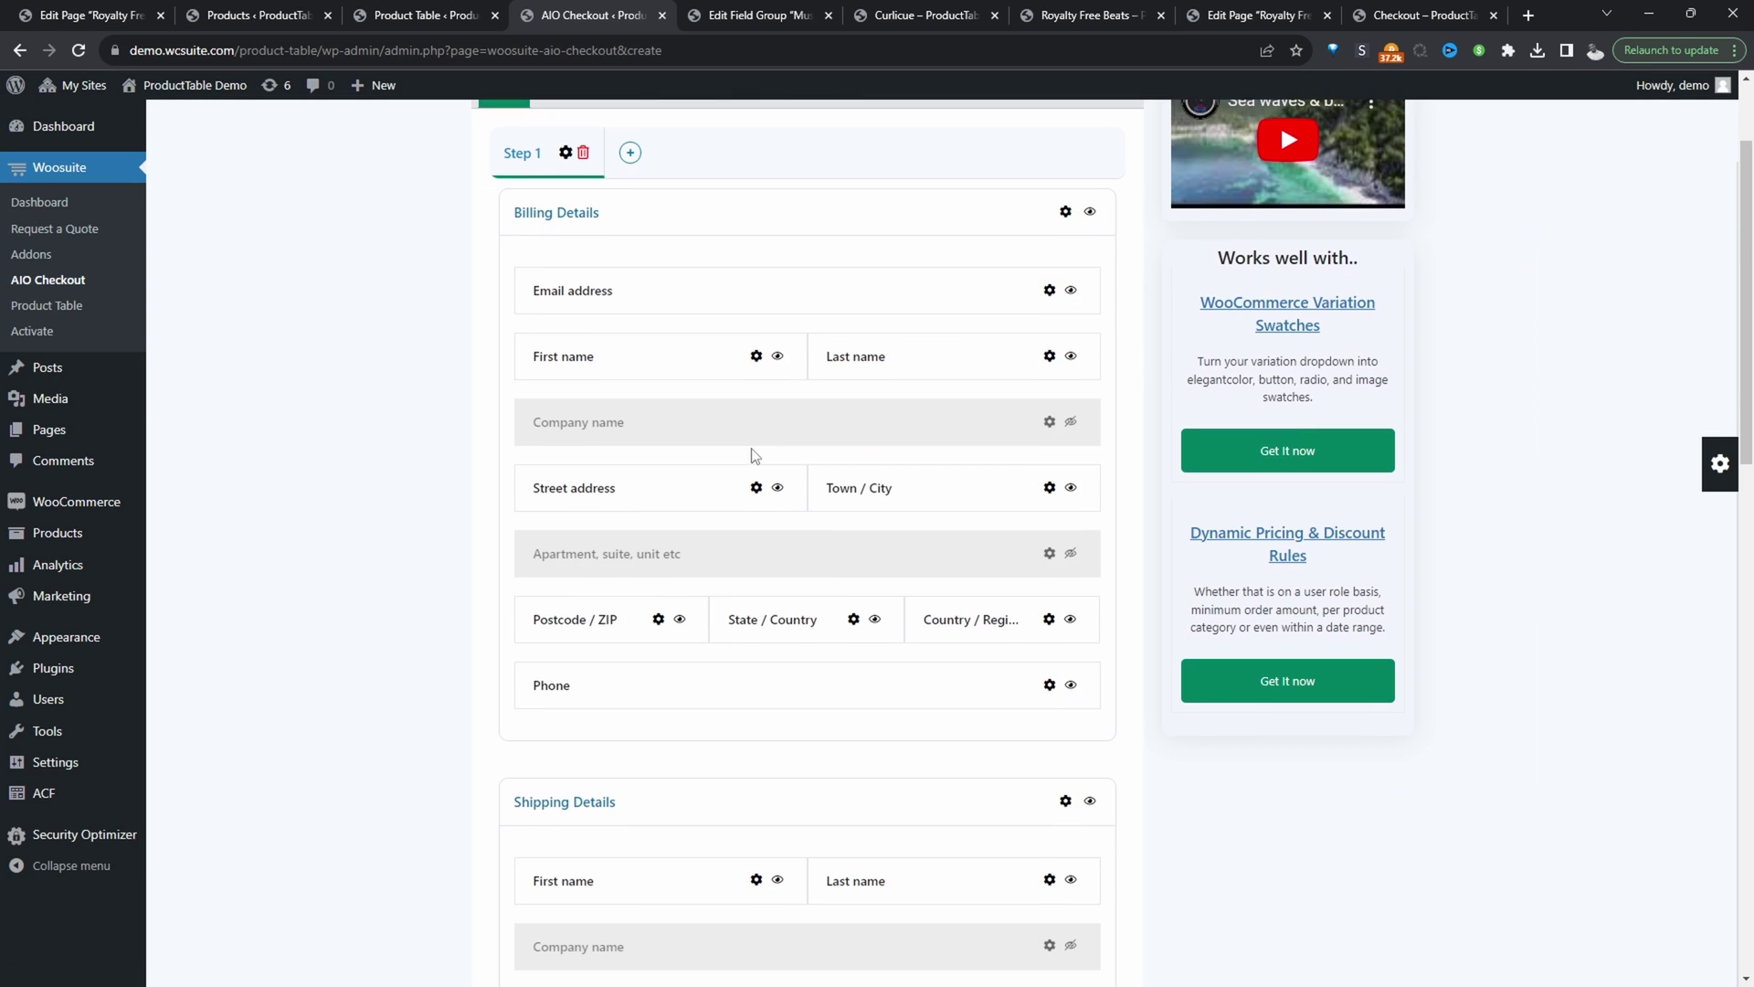
- Disable the Shipping Details section in the new AIO checkout form and show the available field types
scroll(755, 455, down, 3)
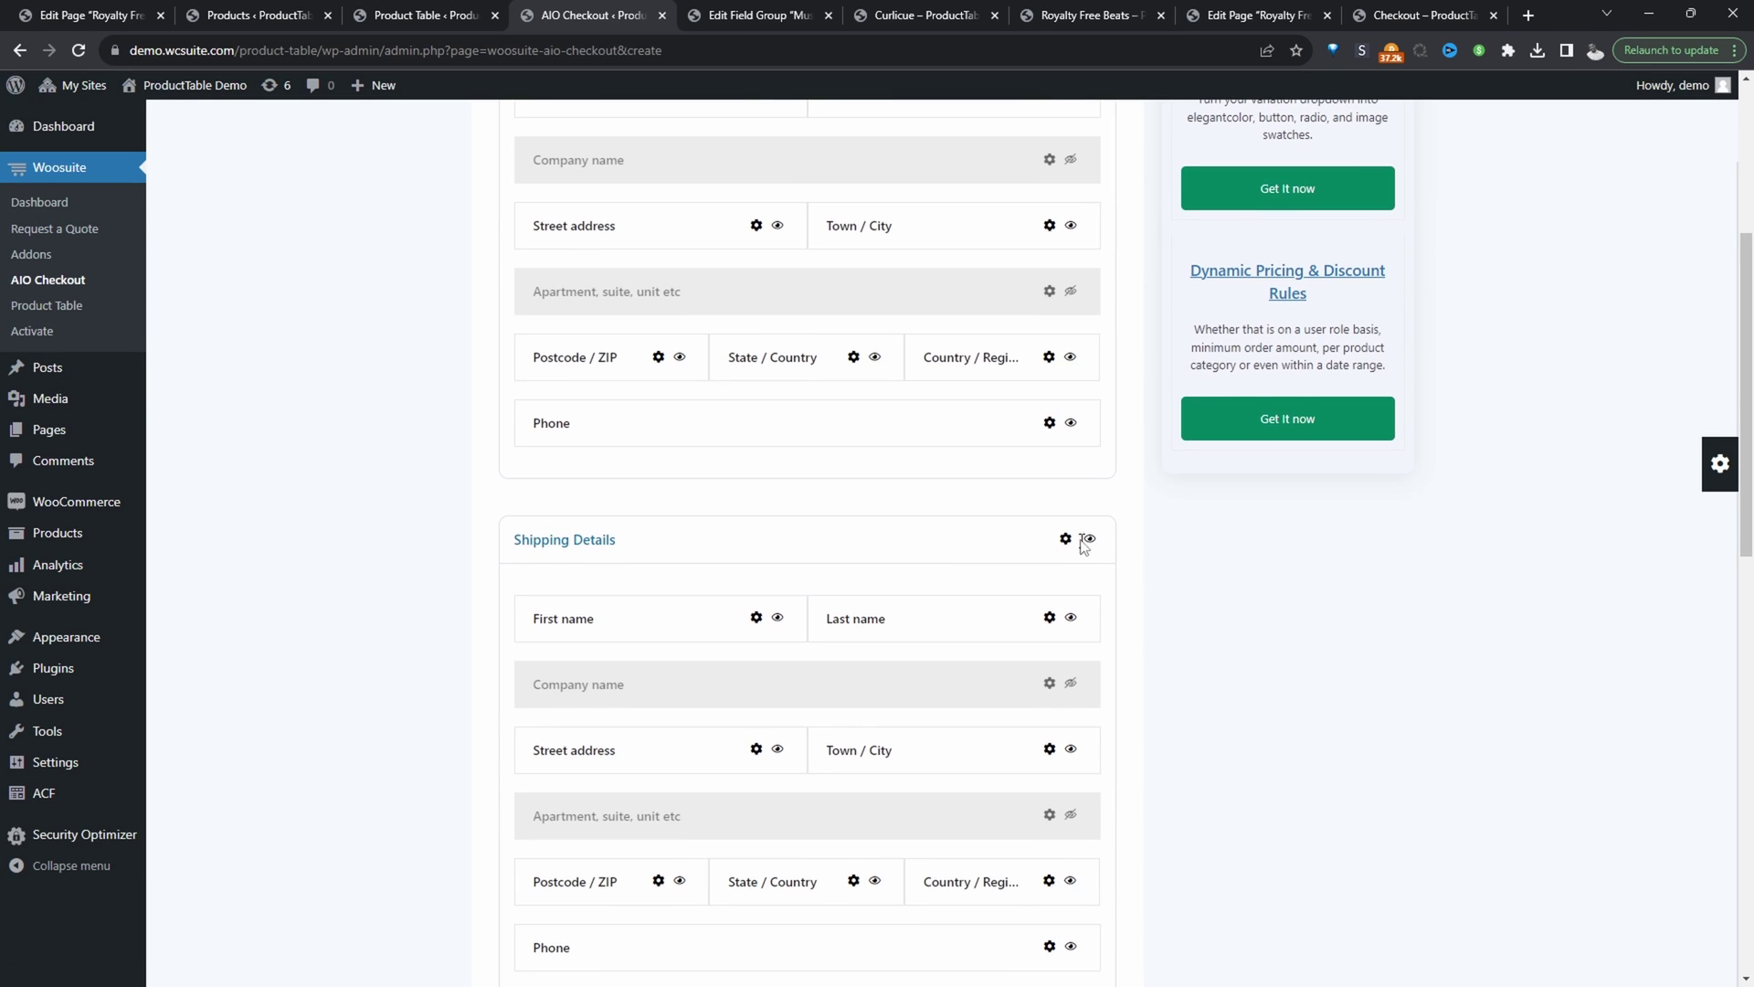
click(1089, 538)
scroll(998, 591, up, 5)
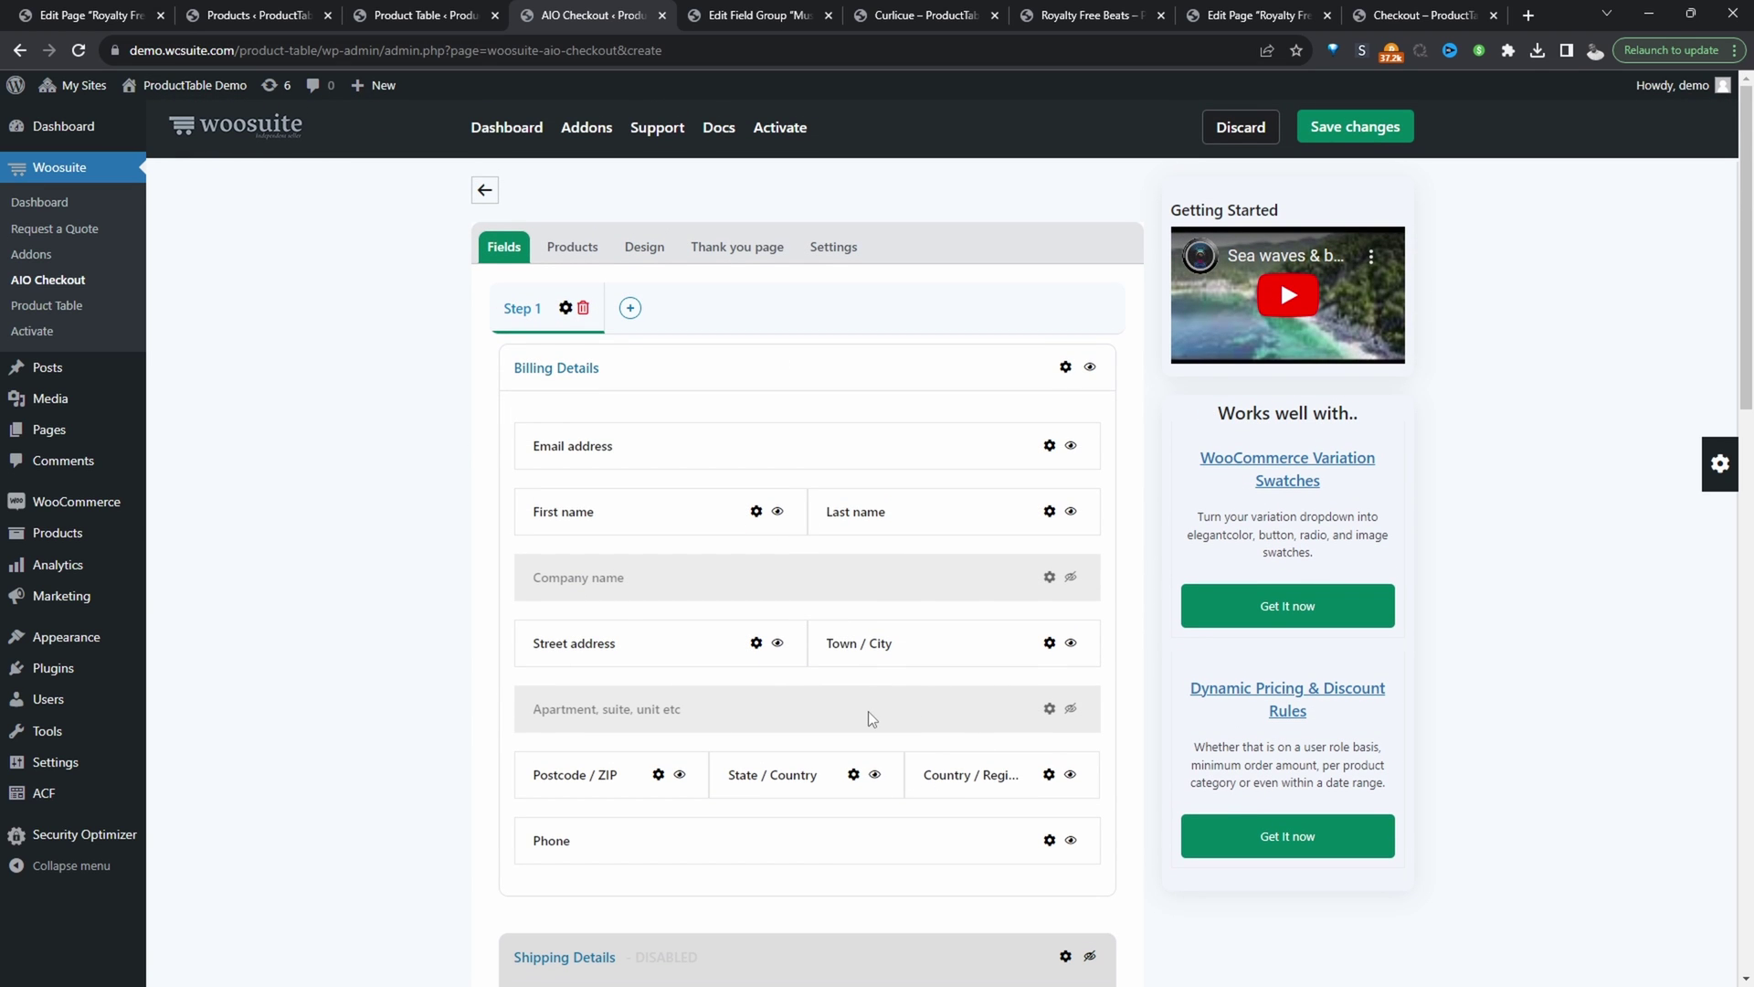
click(1720, 464)
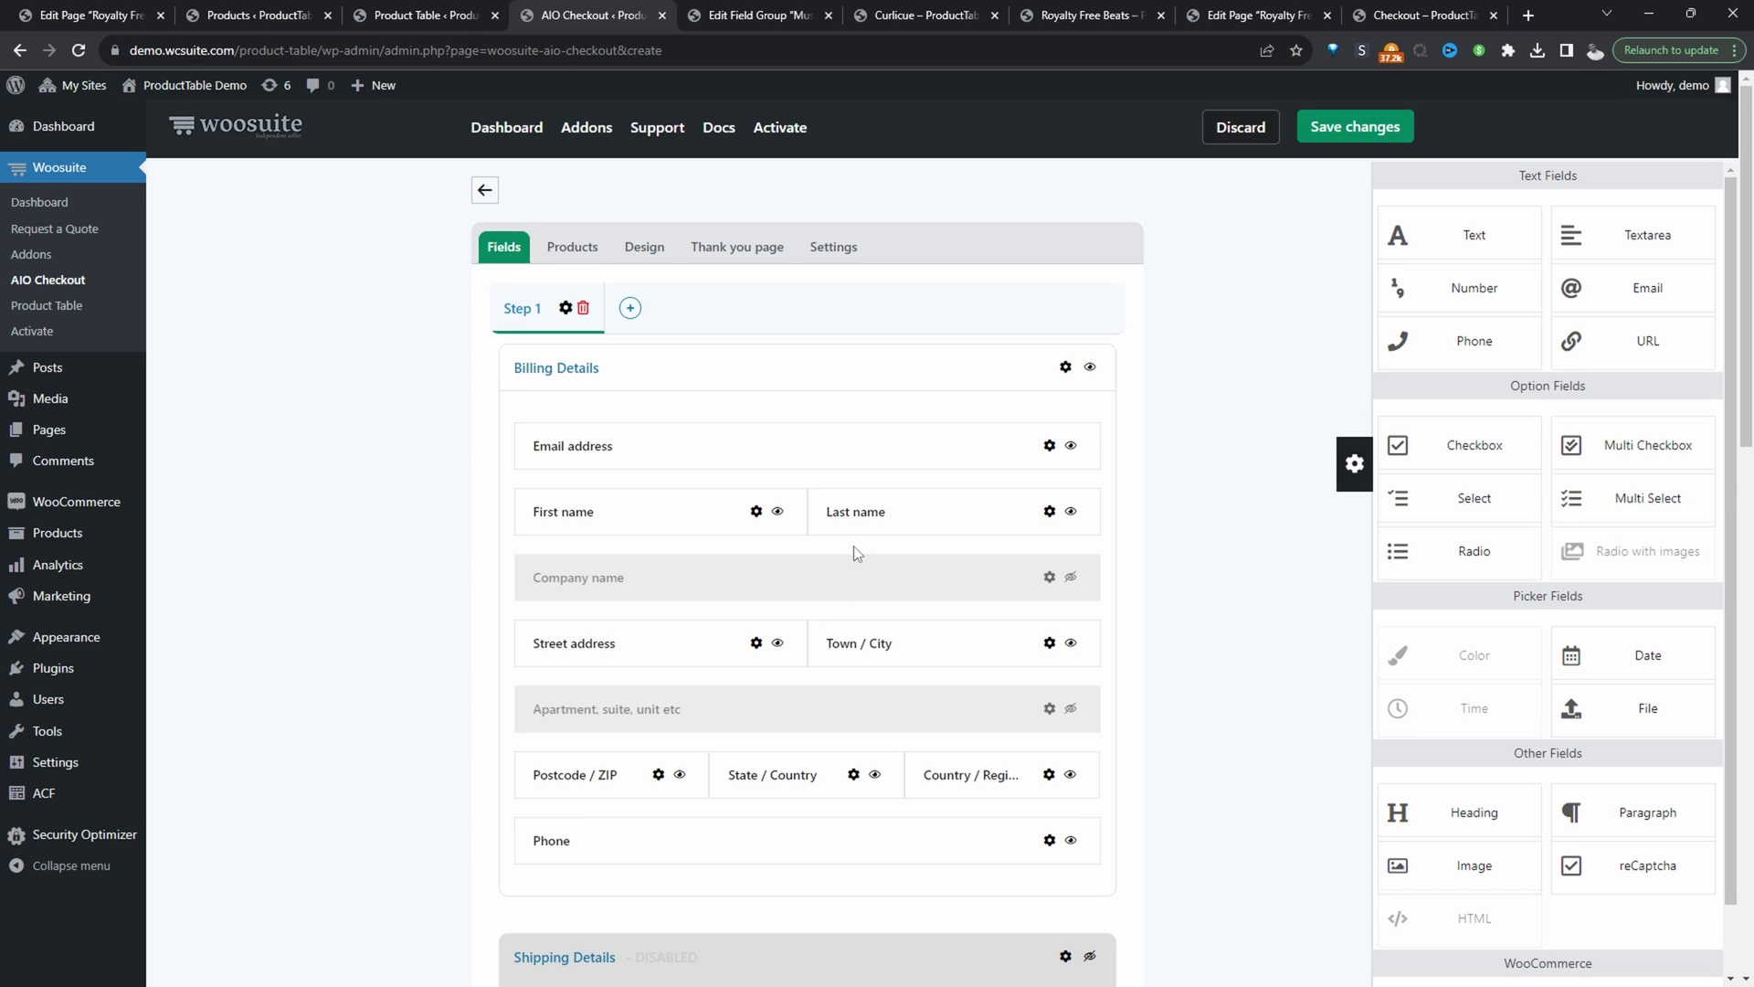
- Choose the Multiple Columns Modern template as the checkout form's design
click(644, 248)
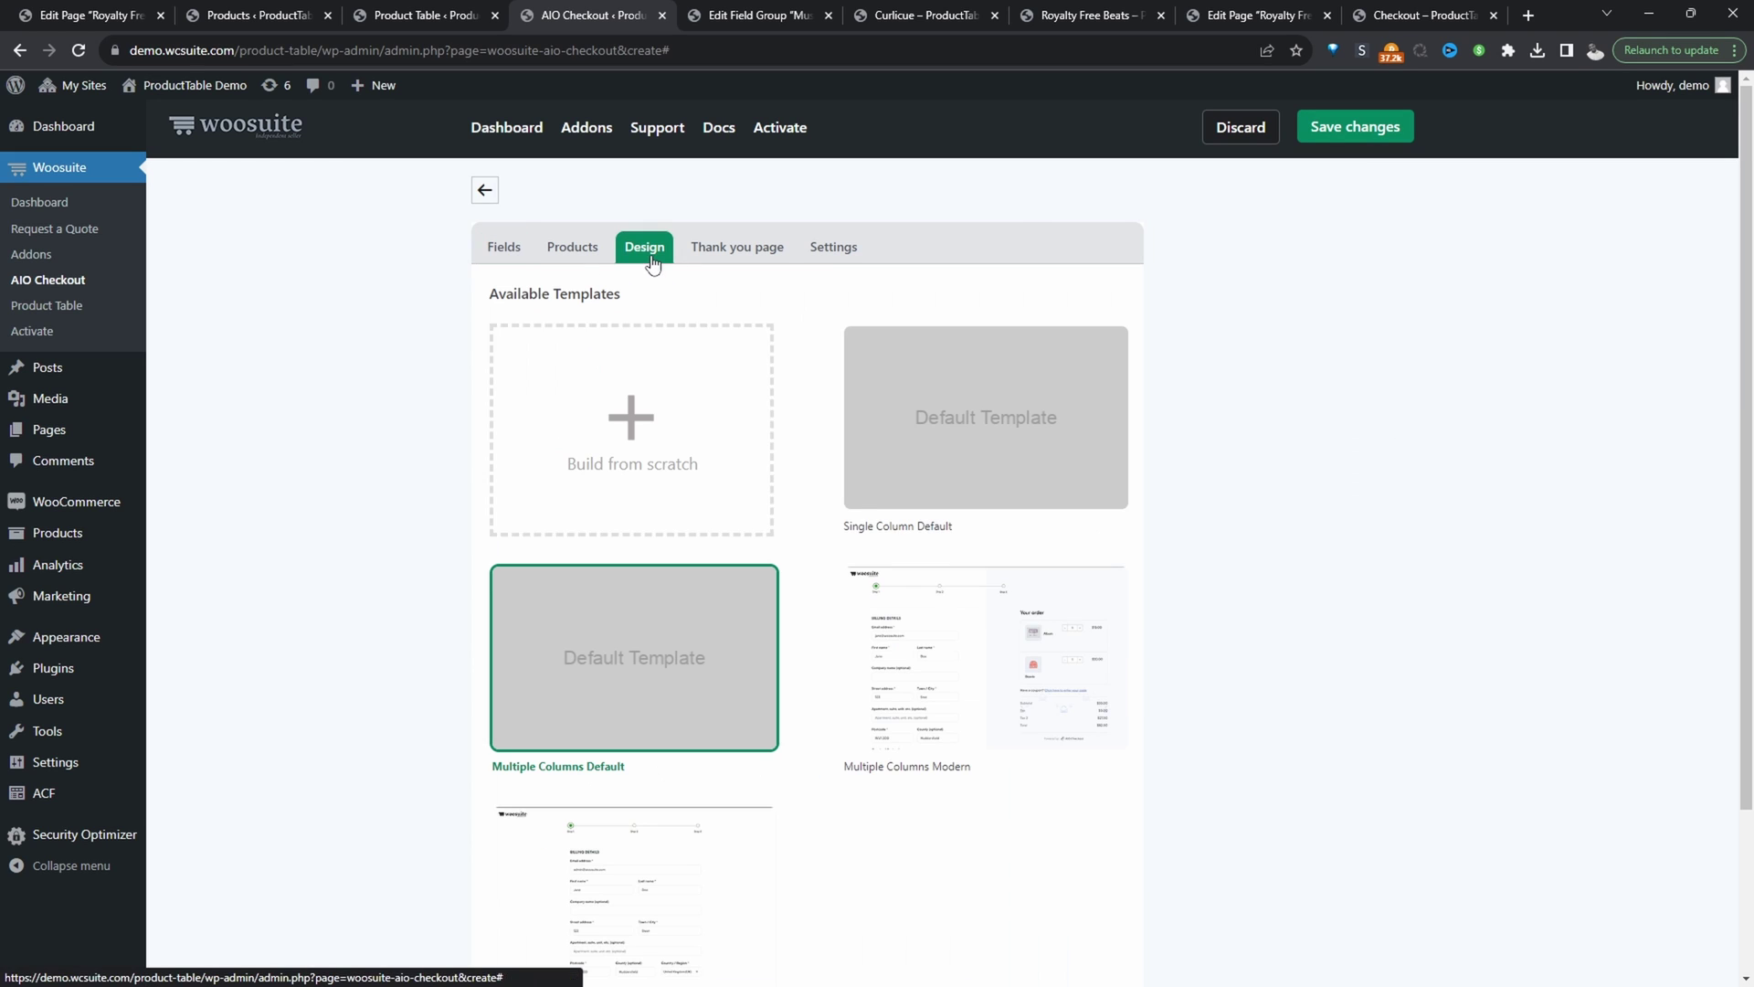
click(1014, 676)
scroll(1005, 639, down, 2)
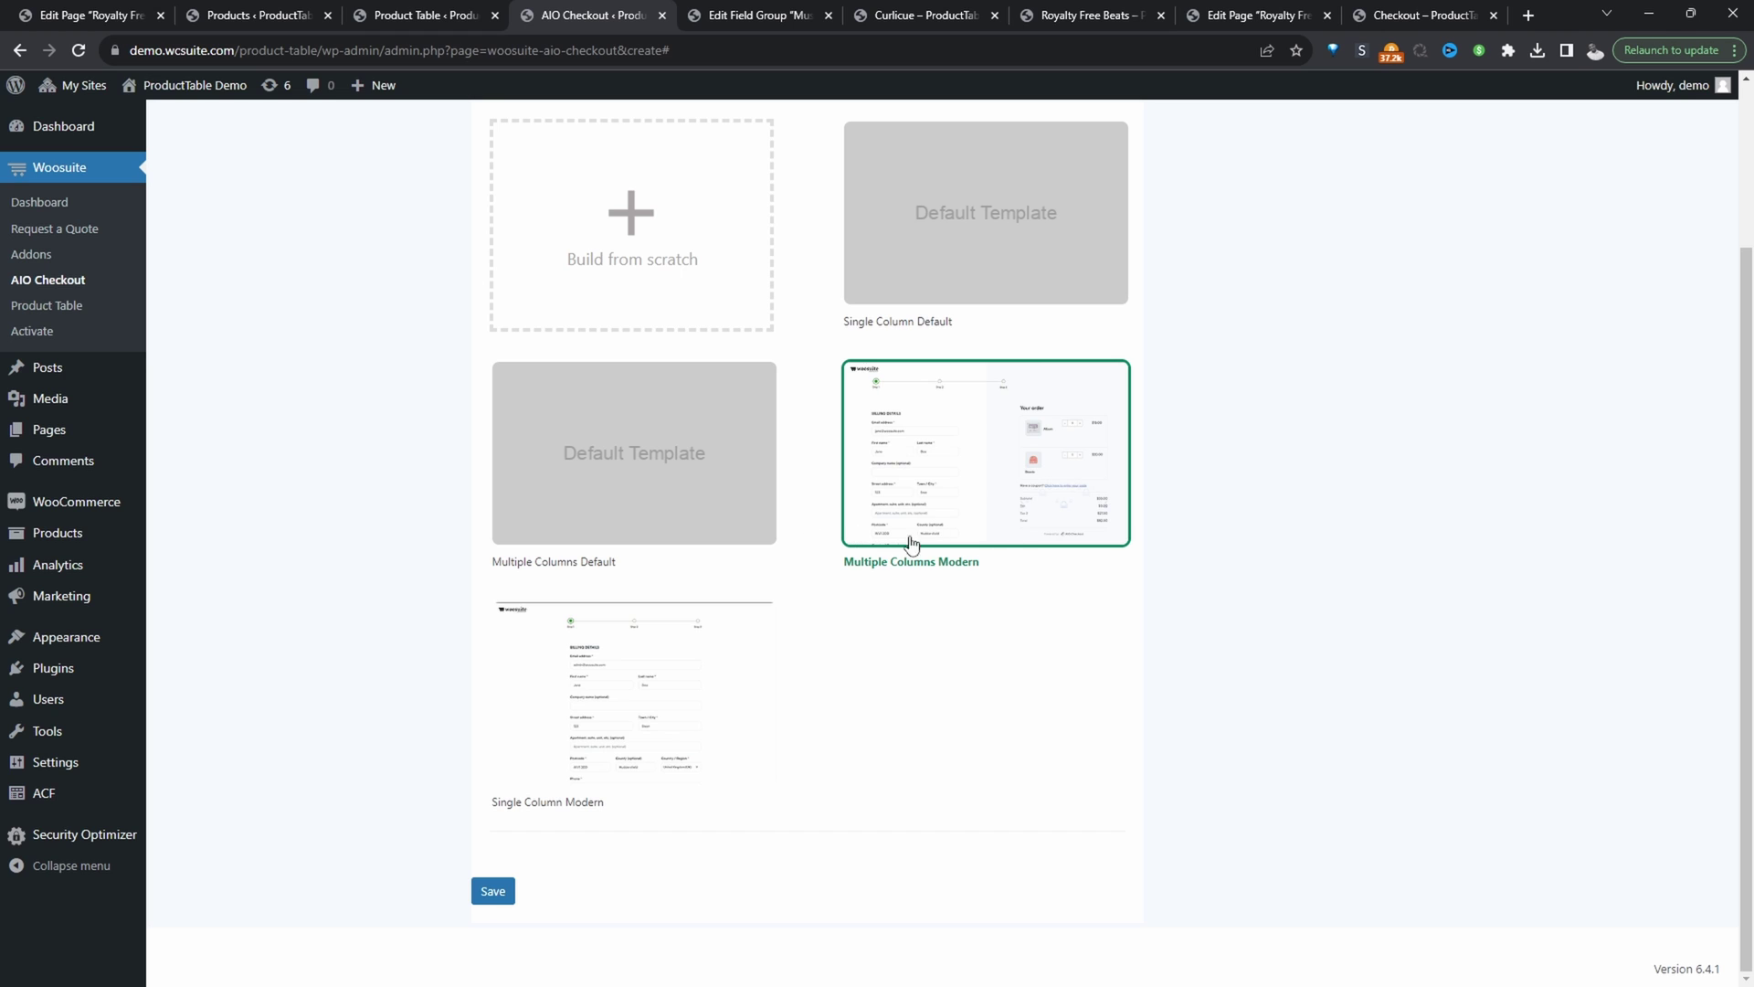
scroll(946, 697, up, 2)
- Set the thank you page not to inherit from the Global checkout form and choose its Multiple Columns Default template
click(736, 247)
click(1087, 321)
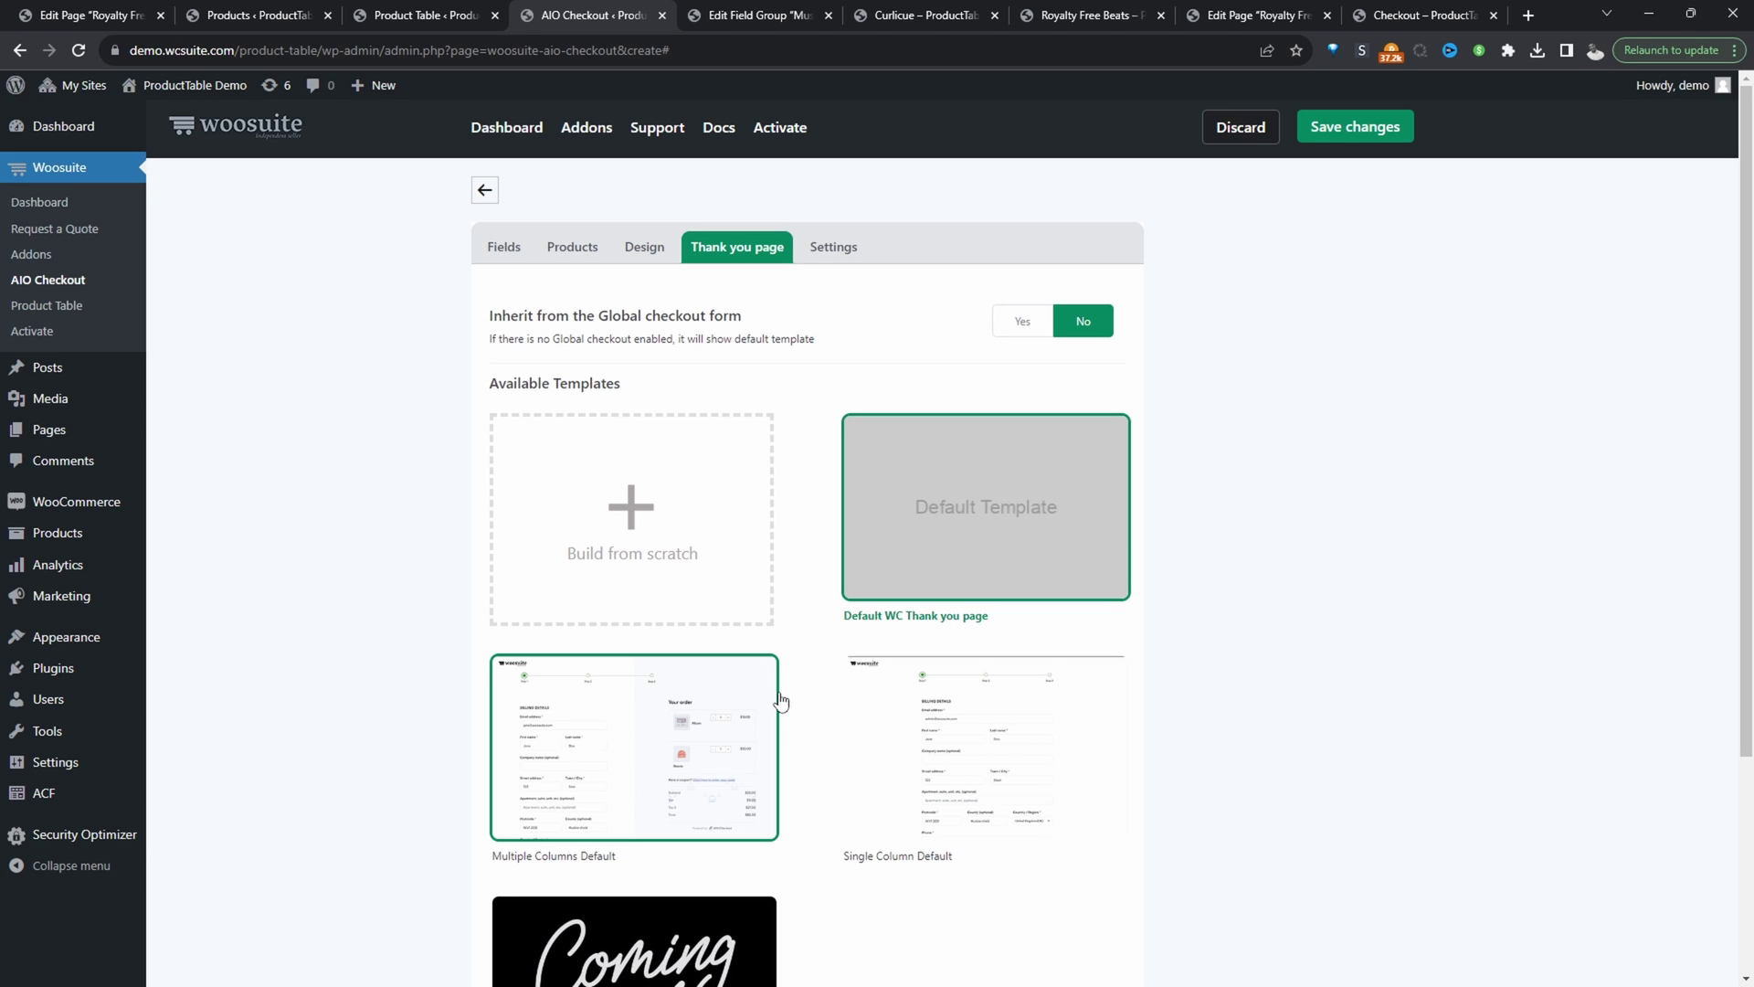
click(598, 774)
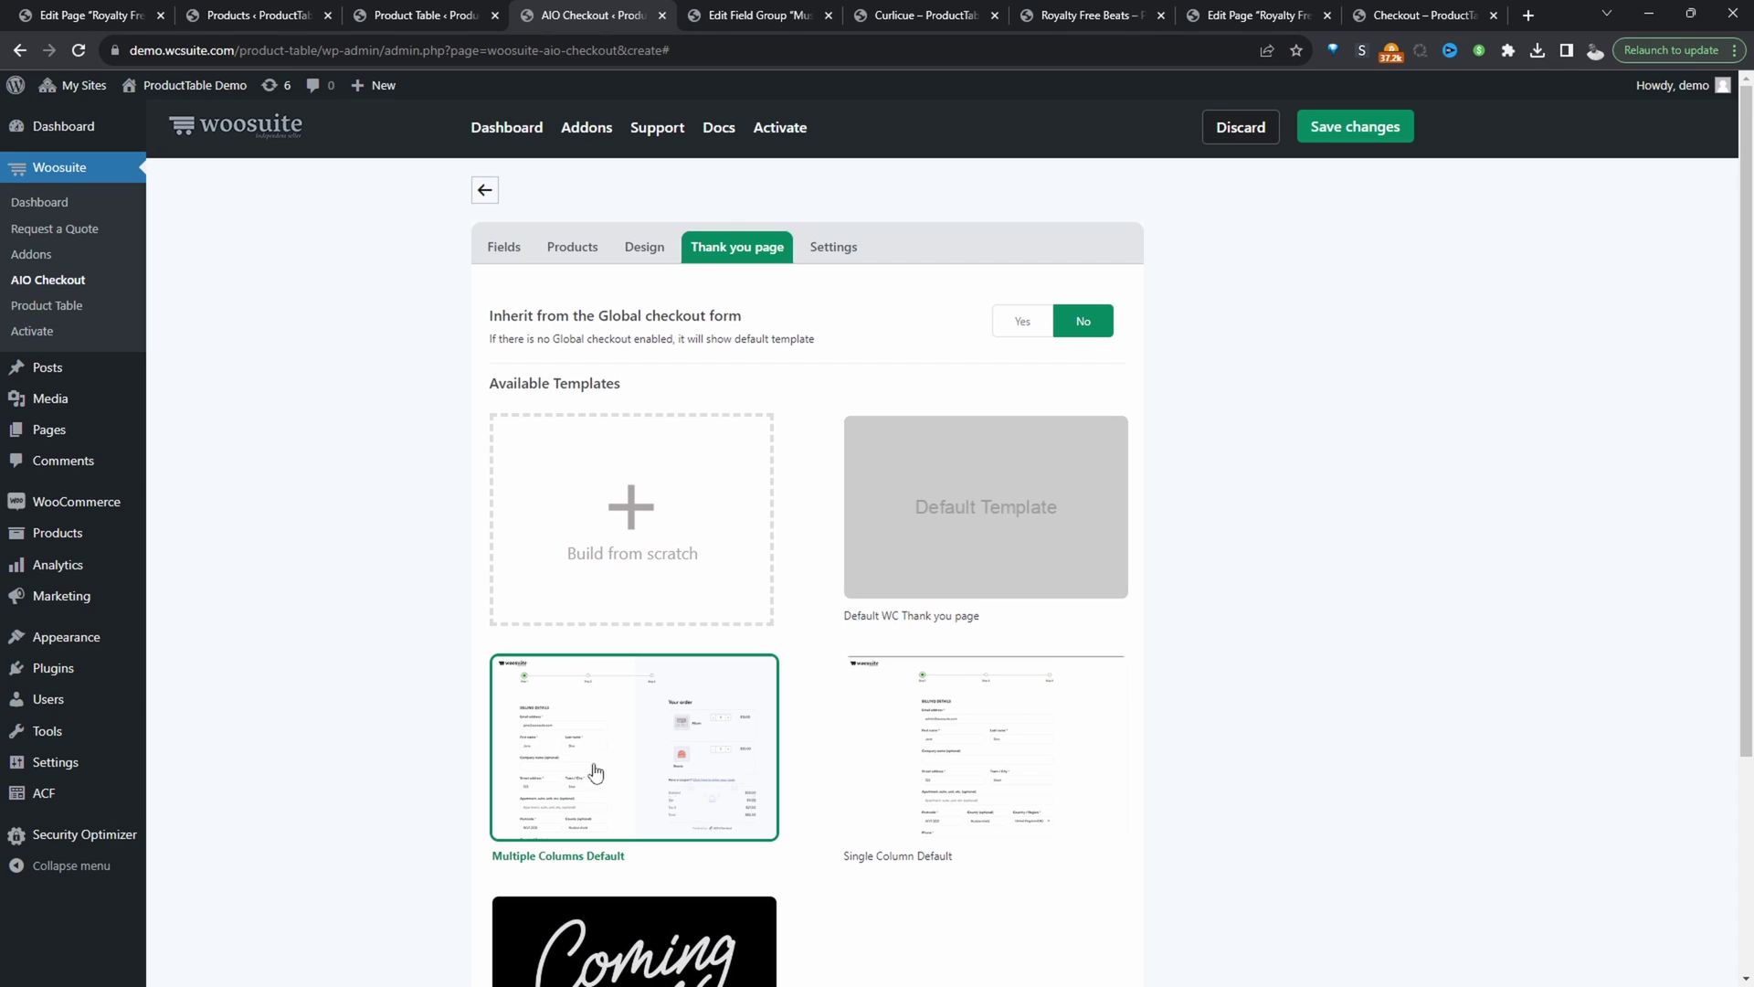
- Enable the checkout form, set it as the Global Checkout, and save the changes
click(829, 247)
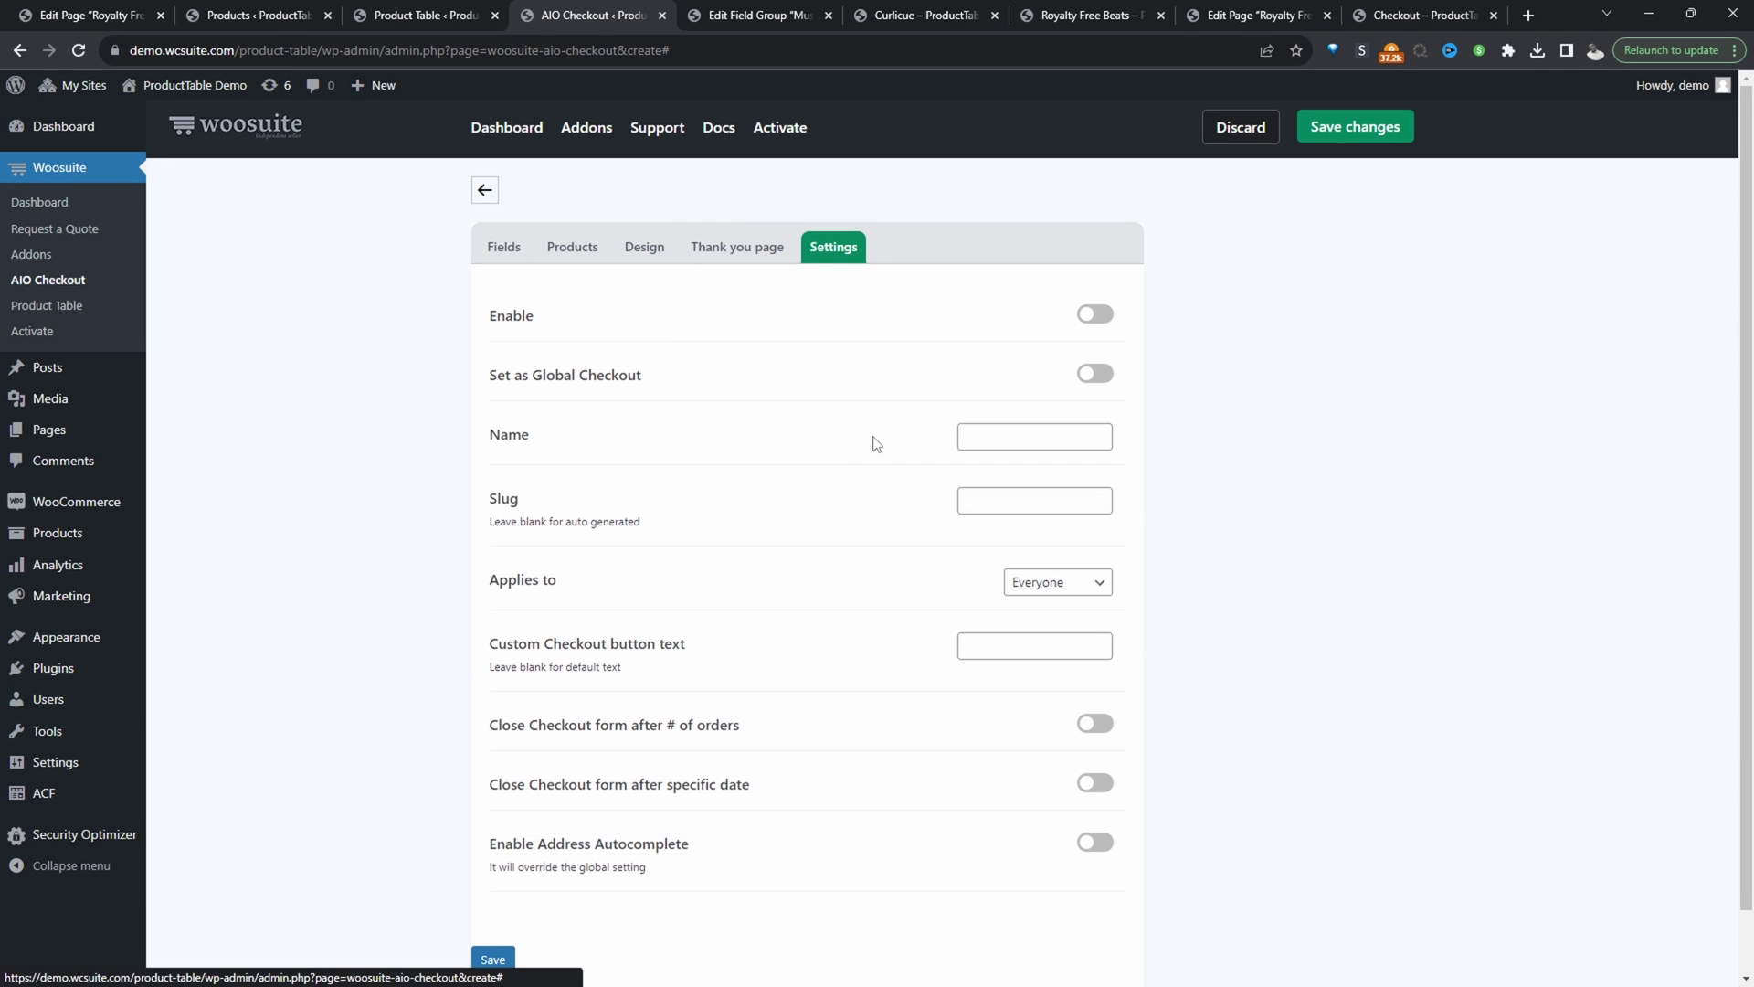
click(1092, 315)
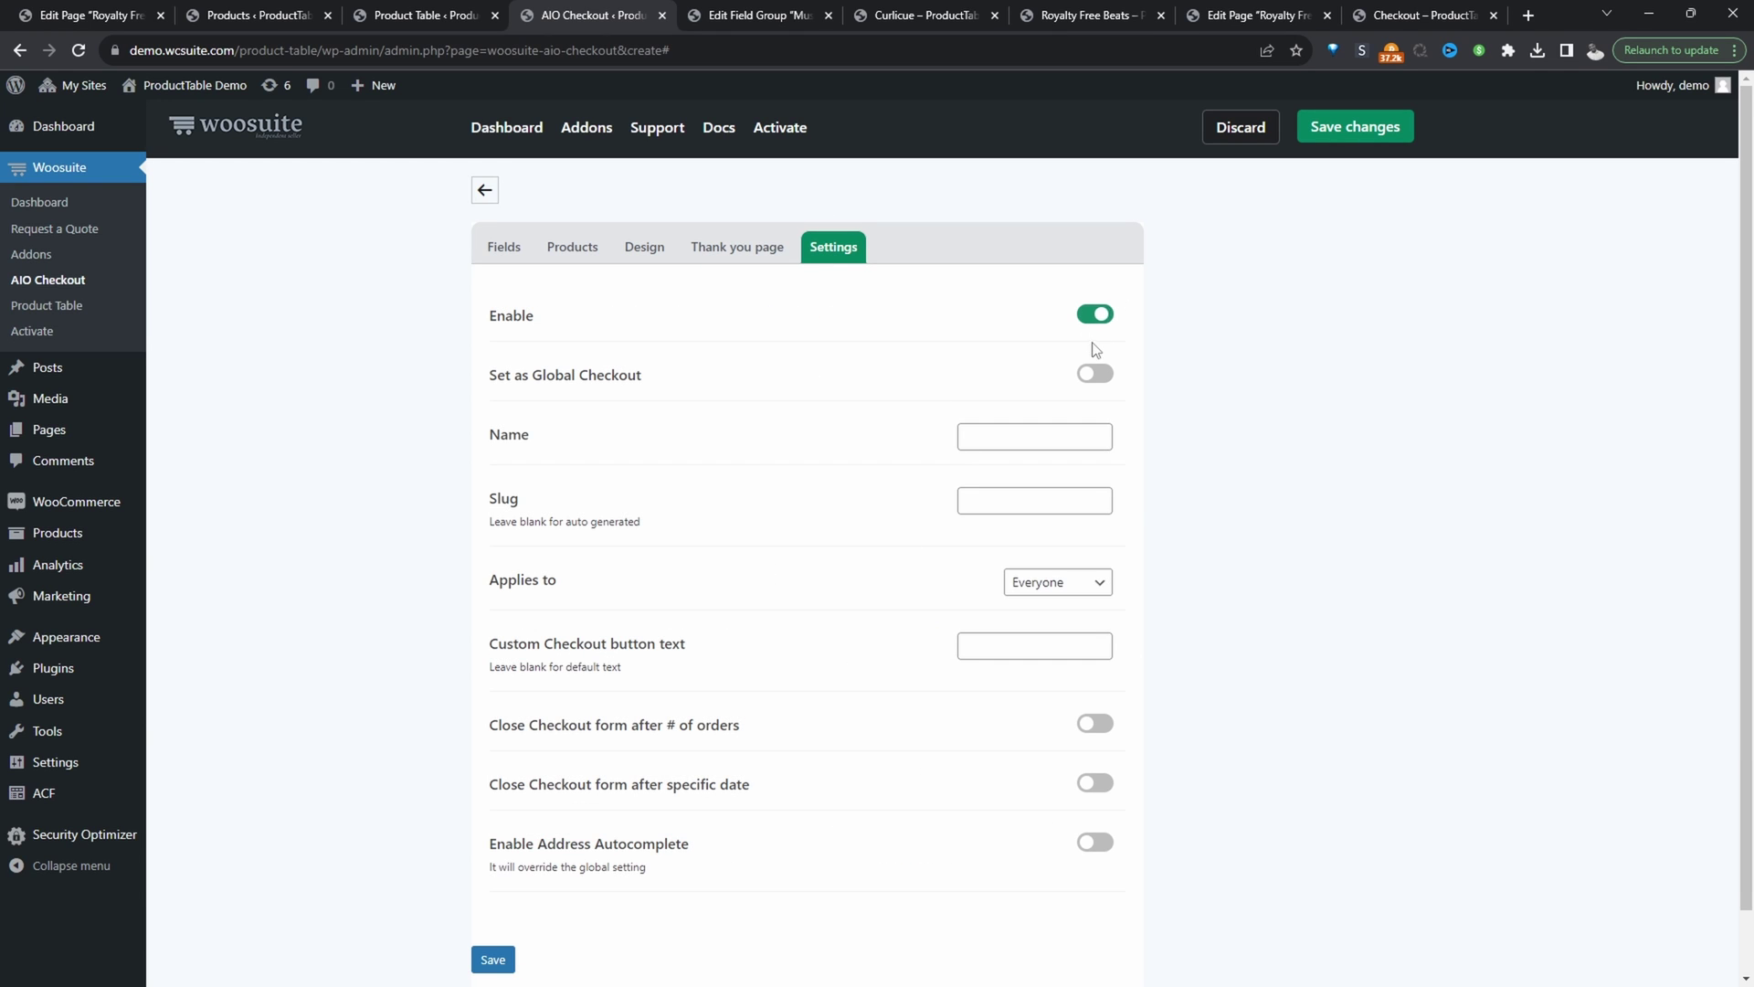
click(1092, 372)
click(1354, 137)
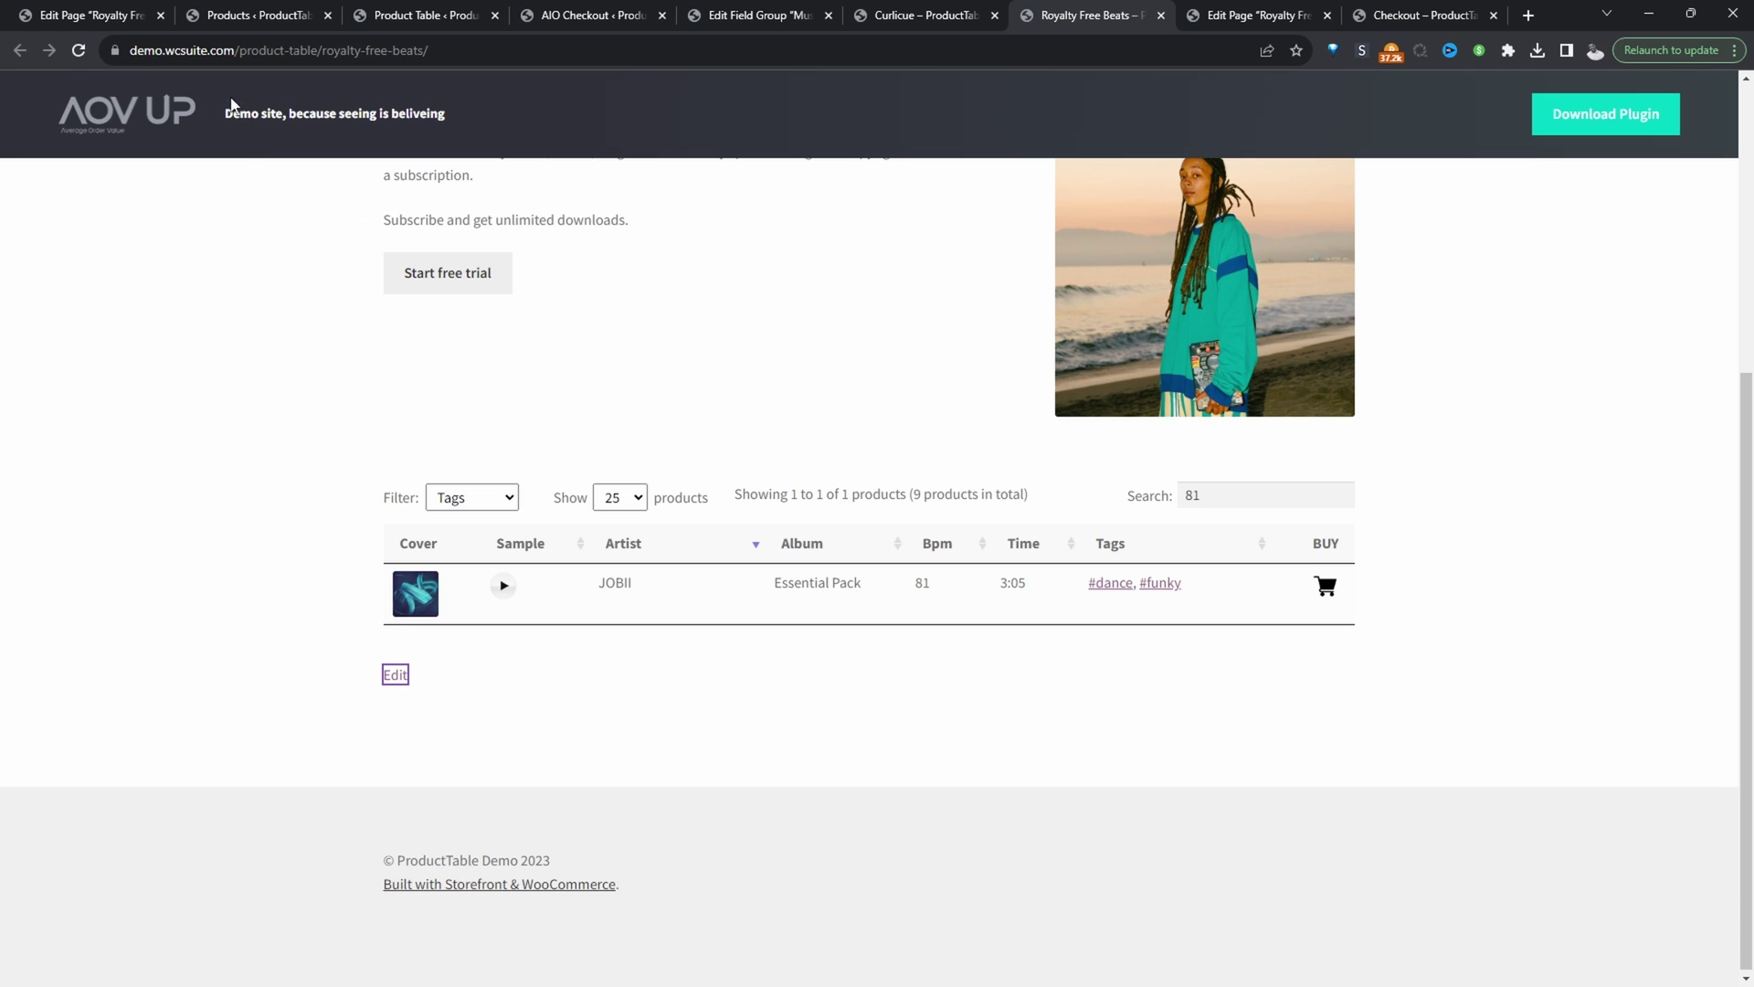
- Reload the live Royalty Free Beats page, add the PURE INDIGO track to the cart, and proceed to checkout from the mini cart
click(73, 52)
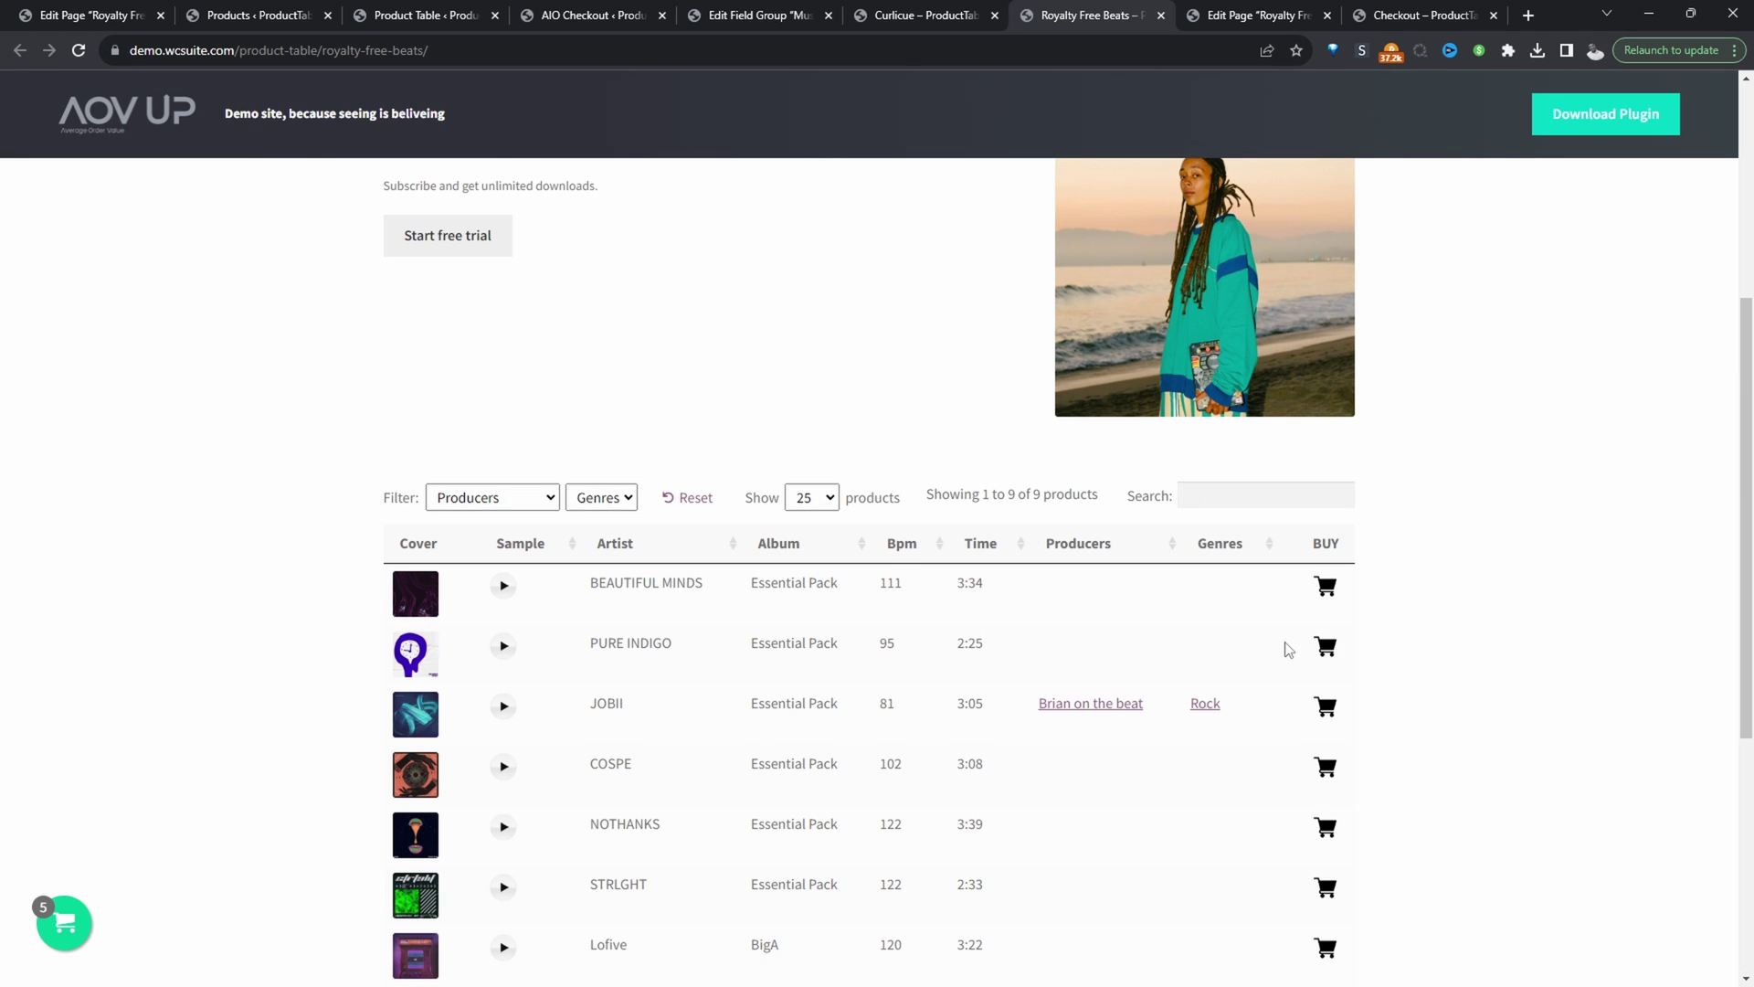
click(1322, 644)
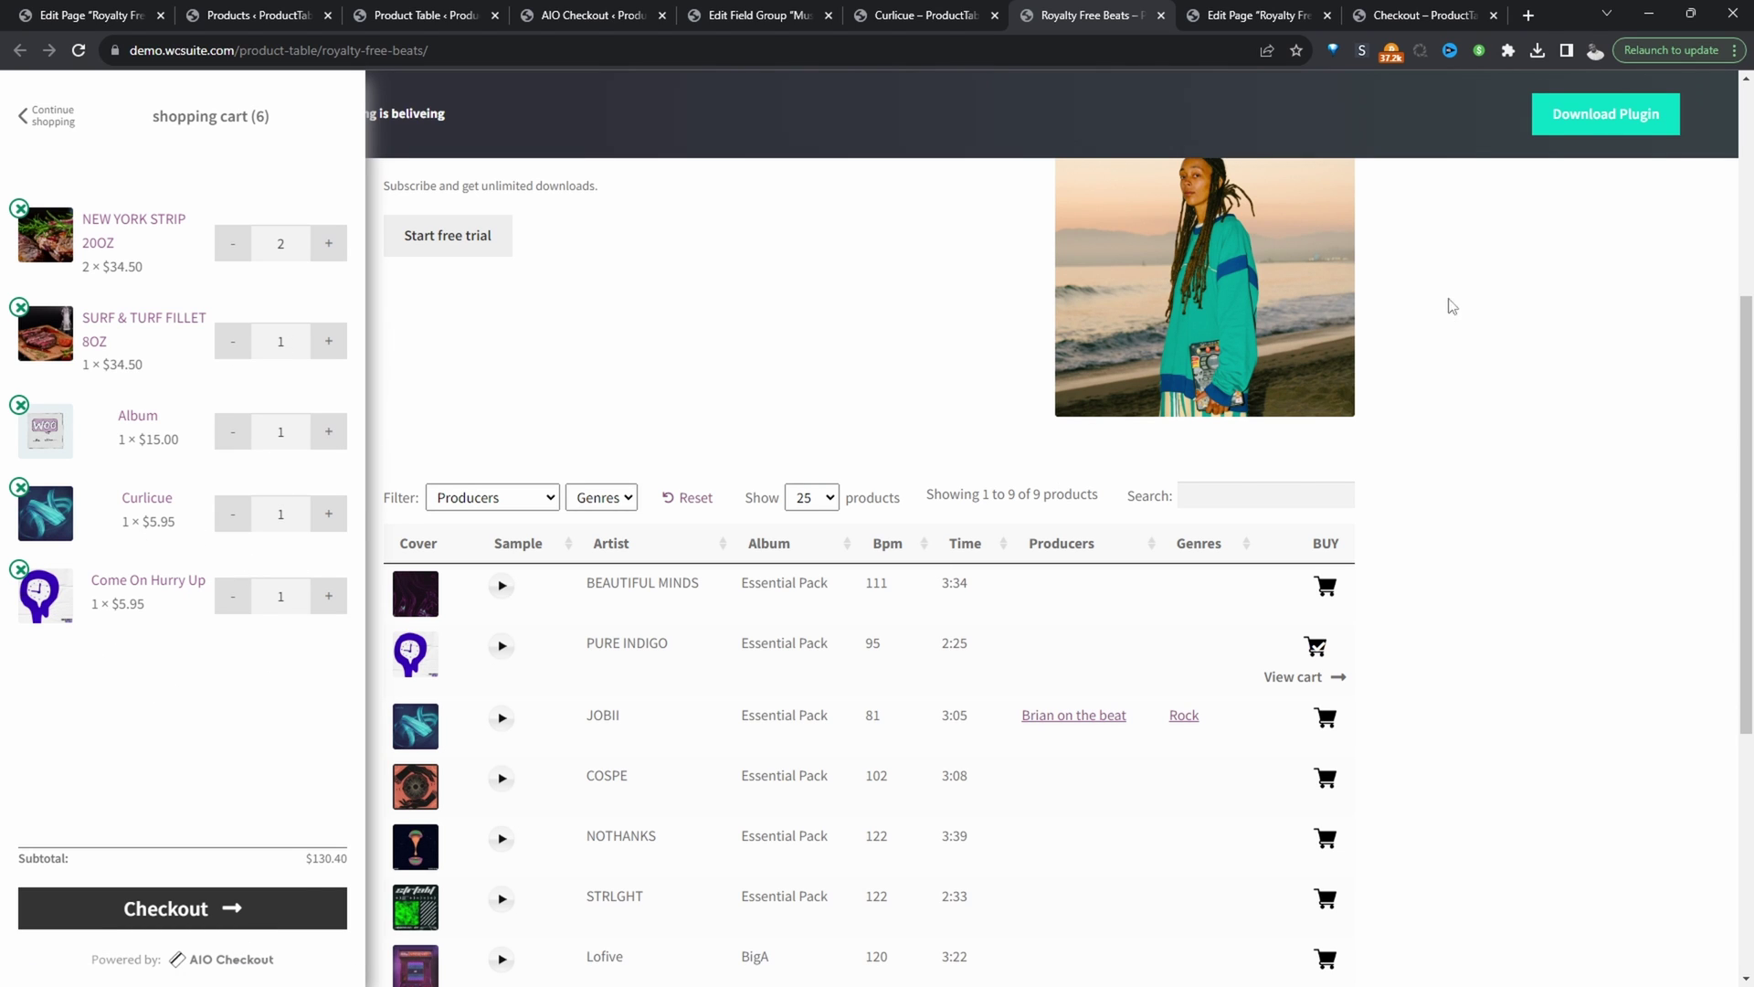
click(265, 907)
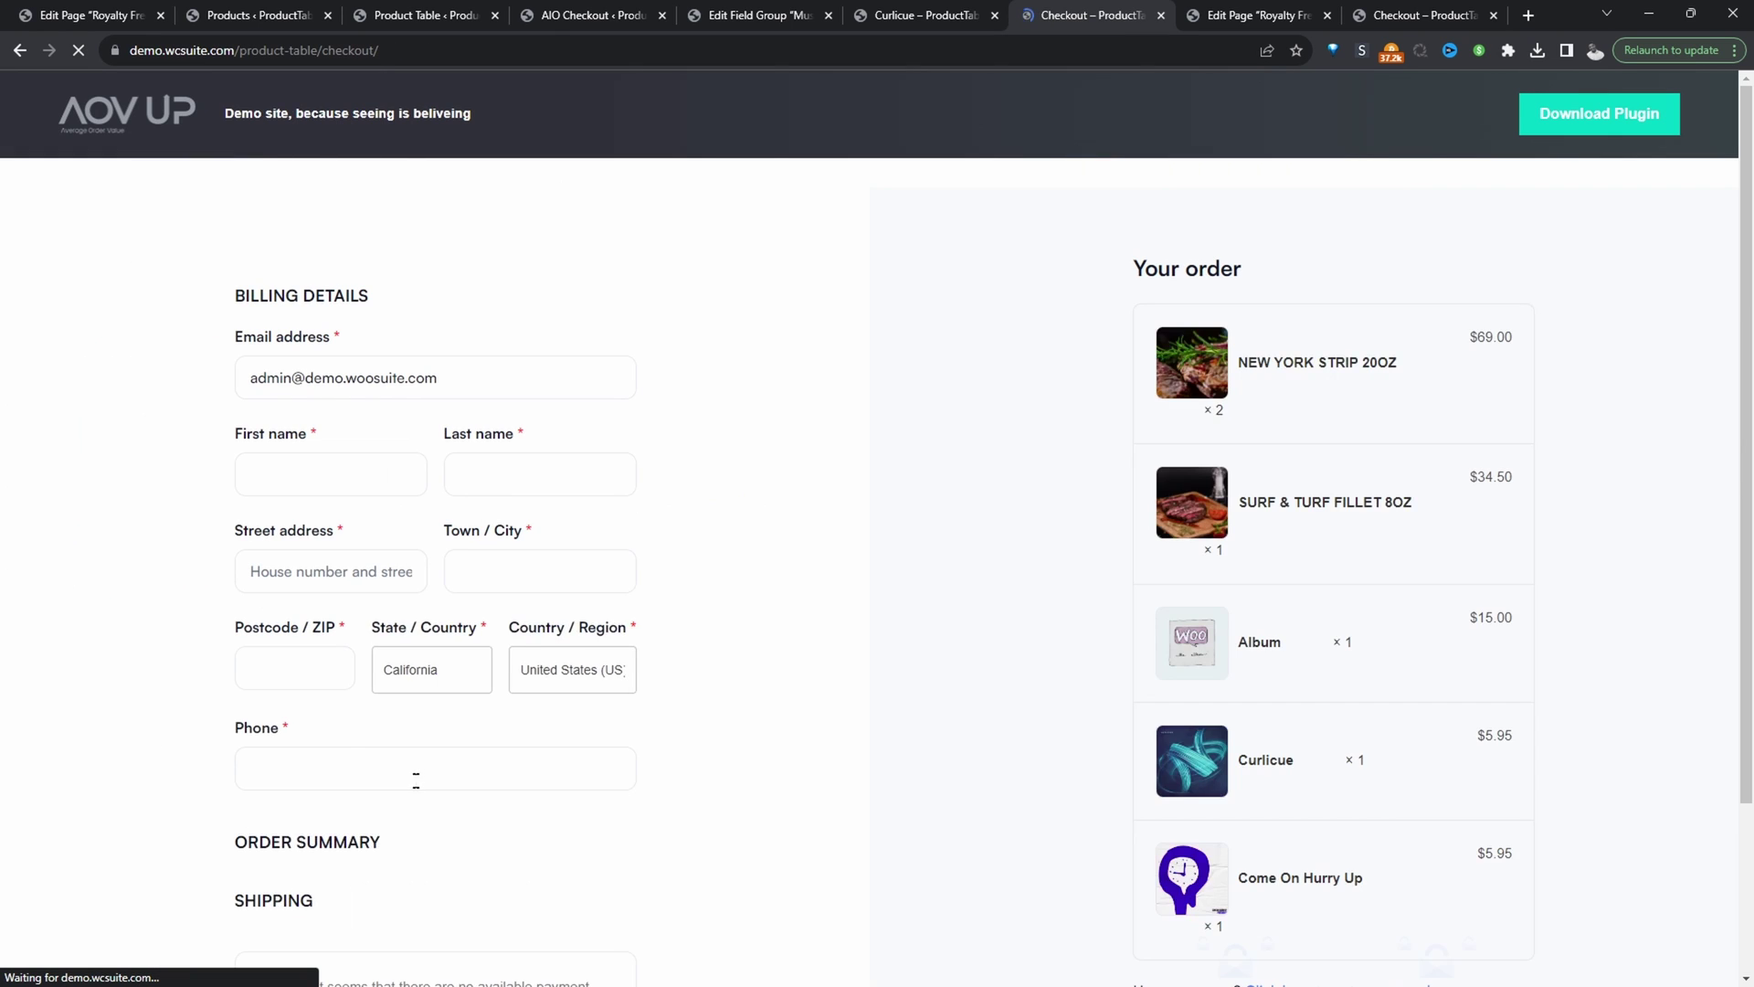